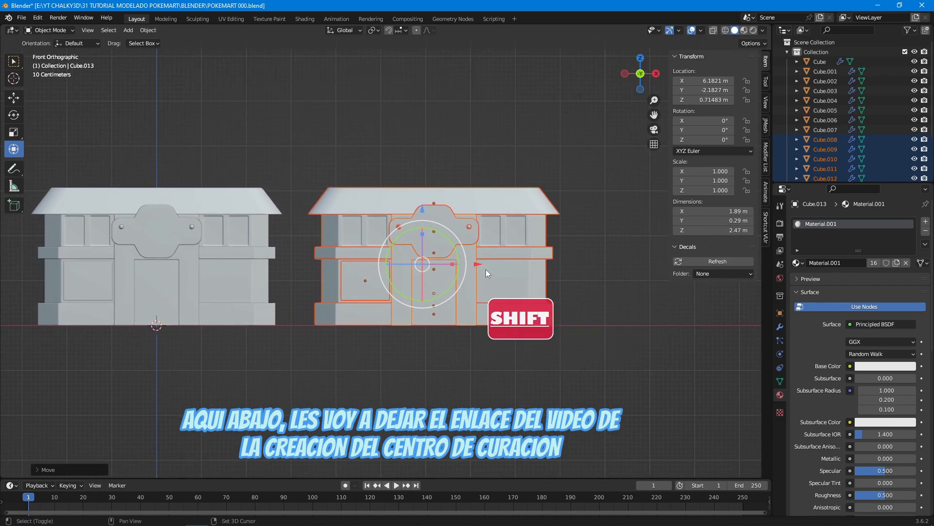
- Move the duplicated building along the X axis to about X 6.10 m, slightly closer to the original
drag(477, 263, 471, 264)
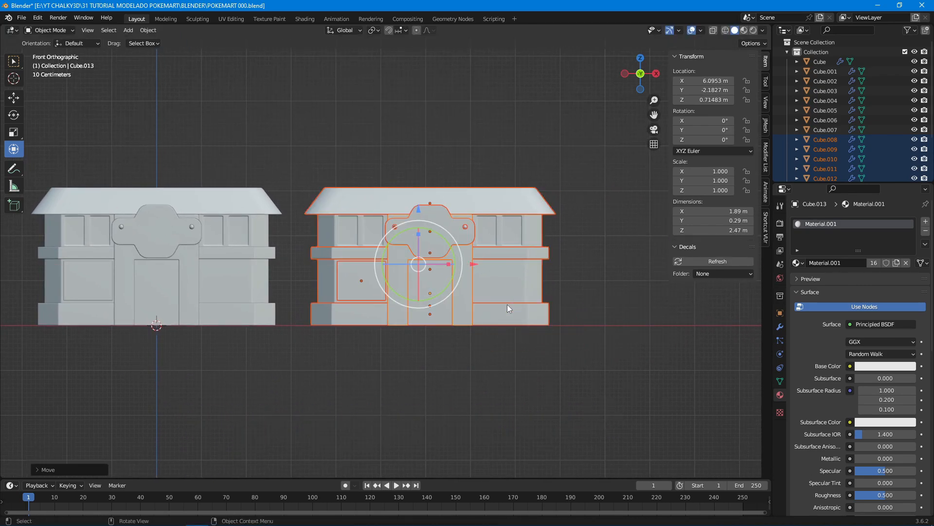
scroll(530, 302, up, 3)
shift+middle_drag(531, 301, 541, 291)
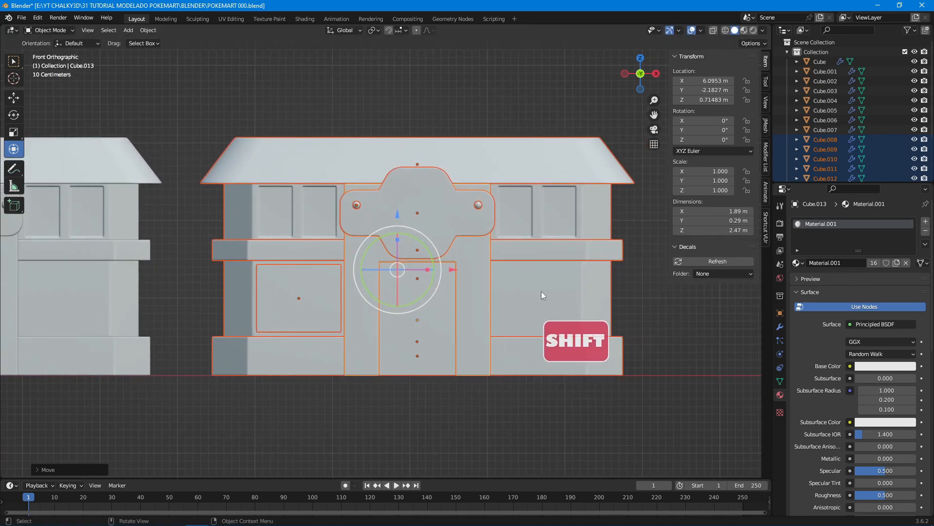
- Move all parts of the duplicated building into a new collection named OTRO 2
click(541, 291)
key(shift)
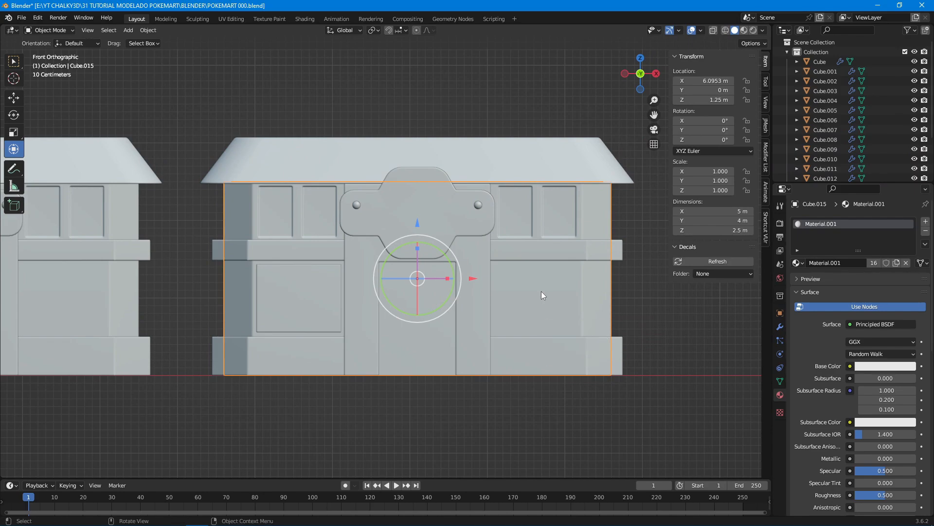
shift+drag(206, 96, 629, 443)
key(m)
click(493, 245)
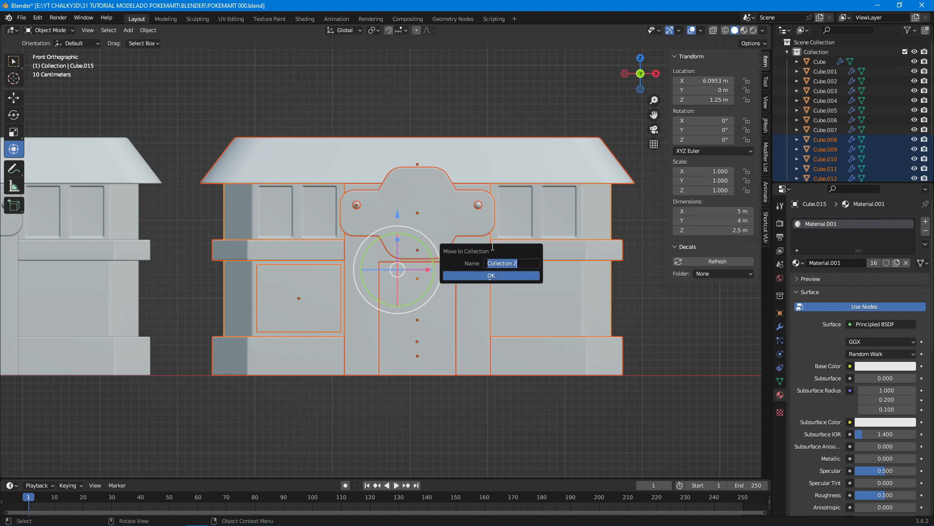
text(OTRO)
key(Return)
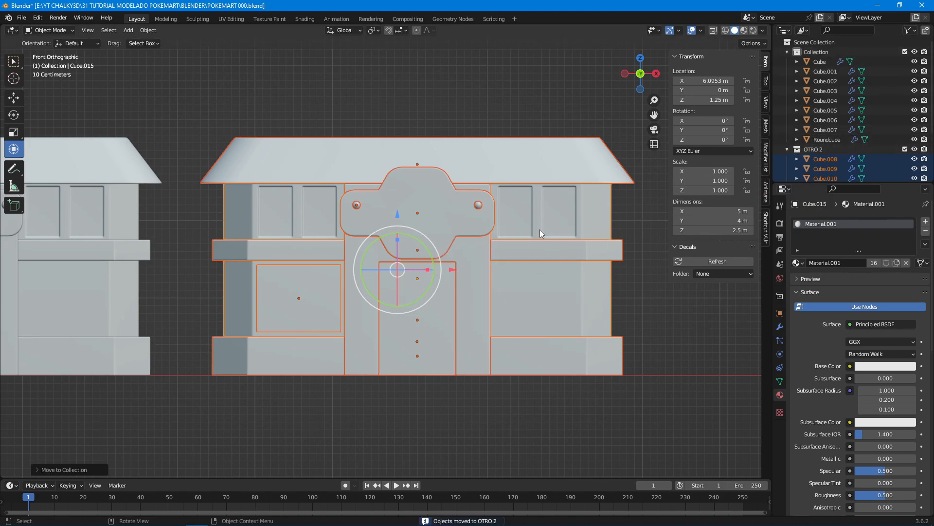
- Hide the copy's roof, front sign, round sign knobs, middle molding band and central entrance frame
click(547, 165)
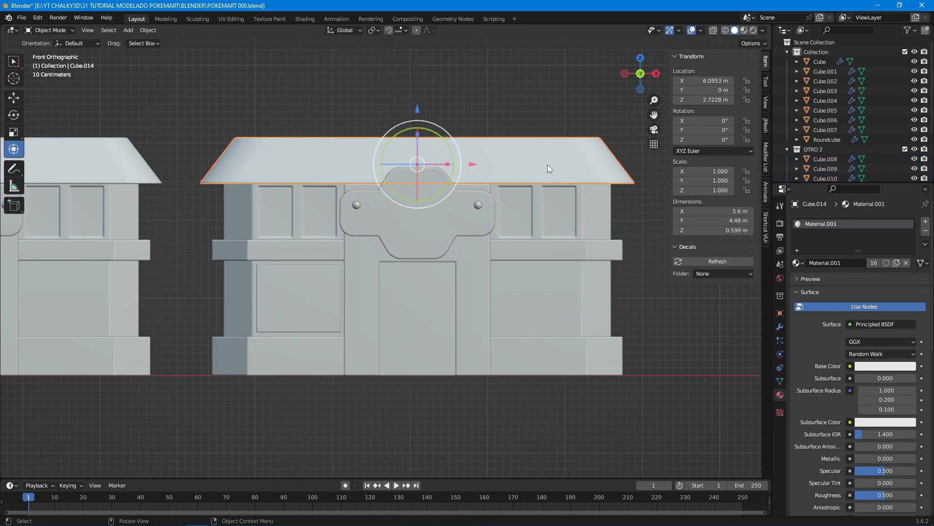
key(h)
click(430, 201)
key(h)
click(358, 205)
key(h)
click(330, 251)
key(h)
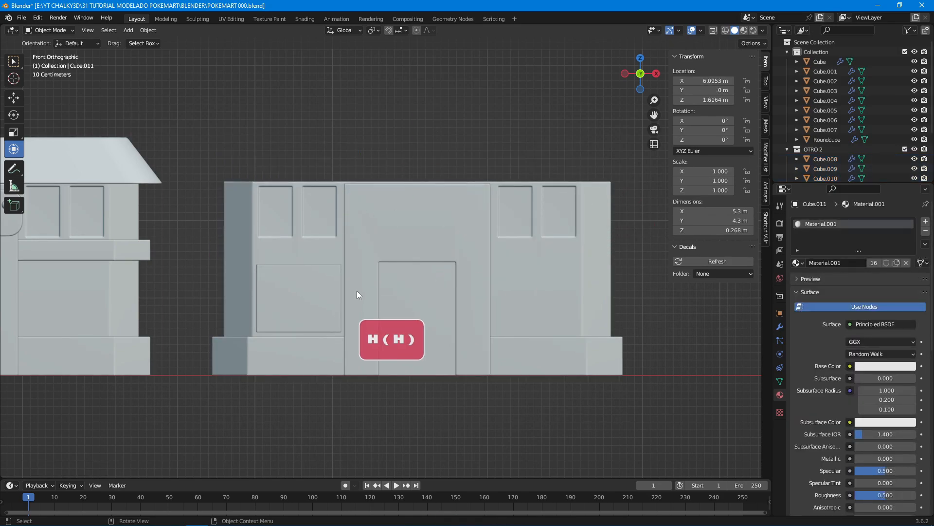
click(363, 245)
key(h)
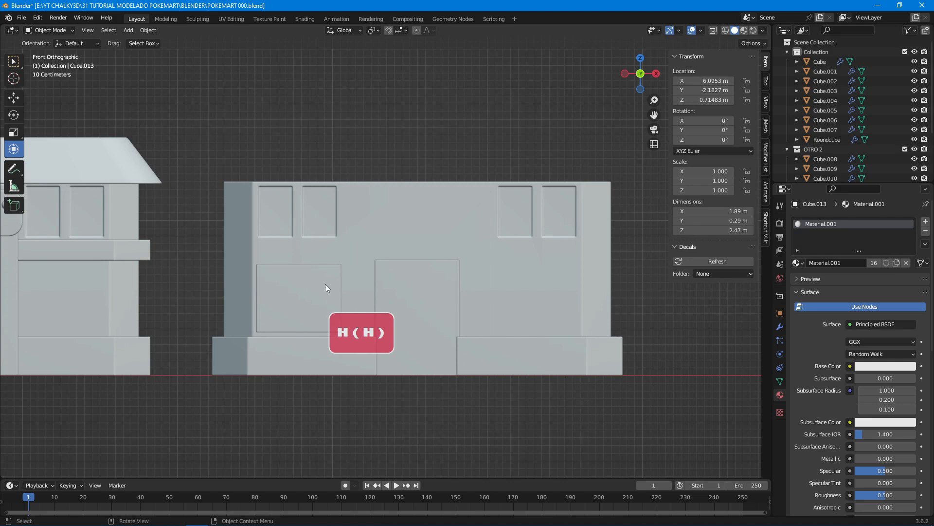
- Knife two straight horizontal cuts across the back of the copy's wall body, level with the upper and lower window edges
click(417, 228)
key(Tab)
key(ctrl+KP_1)
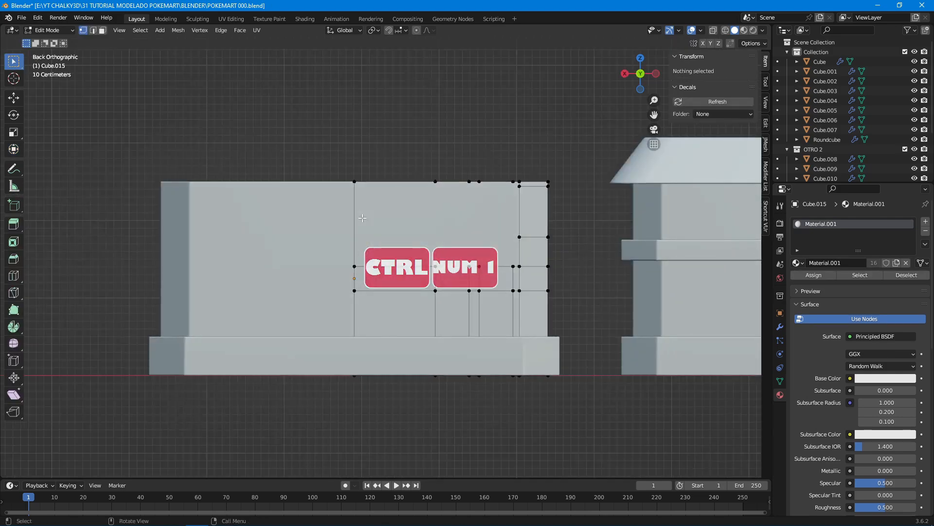
key(k)
click(435, 266)
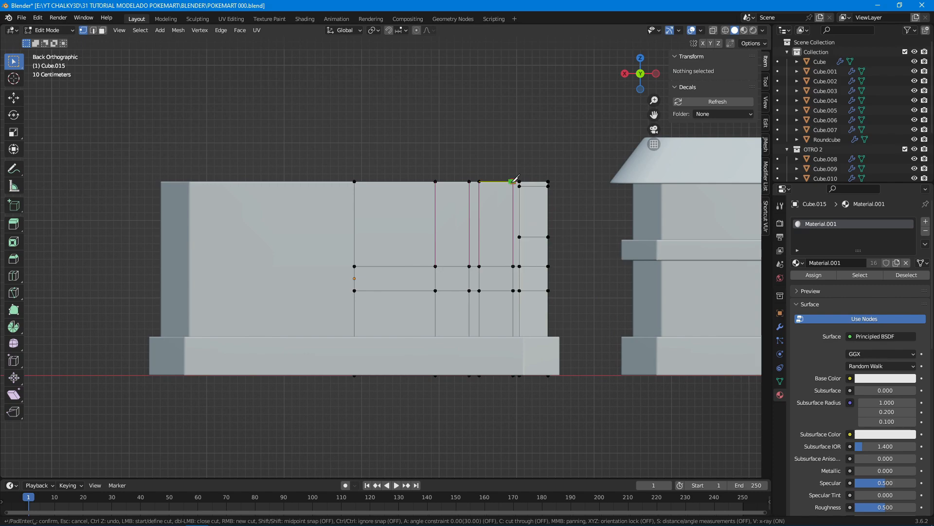
key(a)
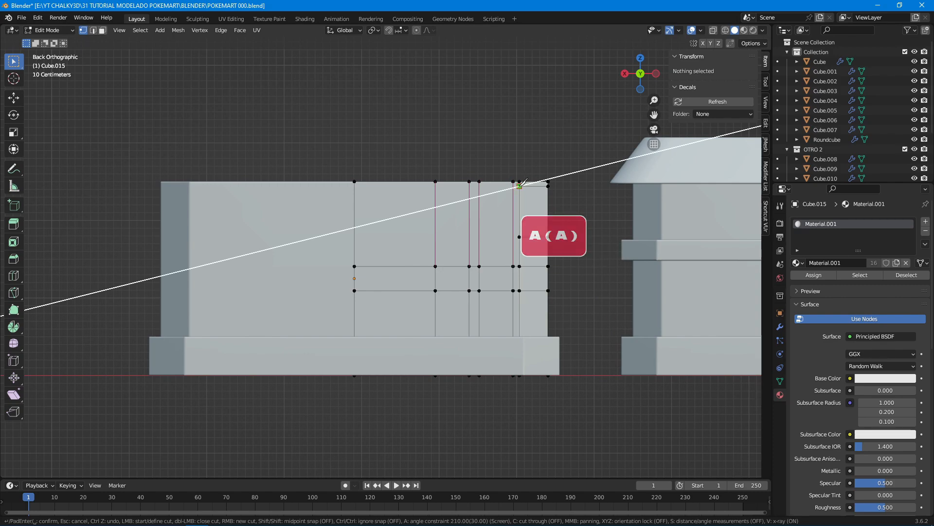
click(519, 237)
click(291, 228)
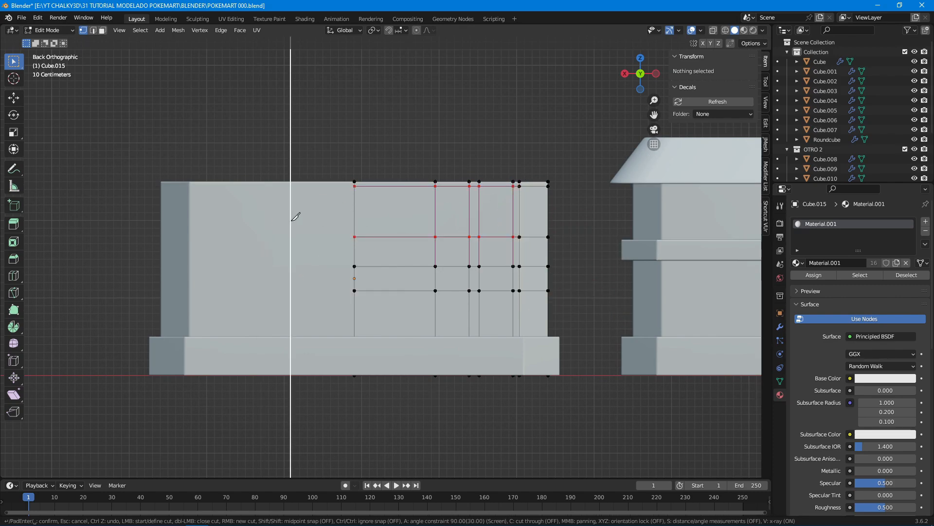
key(space)
- Delete the two topmost rows of vertices from the wall body, on both the front and back sides
middle_drag(537, 284, 209, 287)
key(KP_1)
key(a)
key(a)
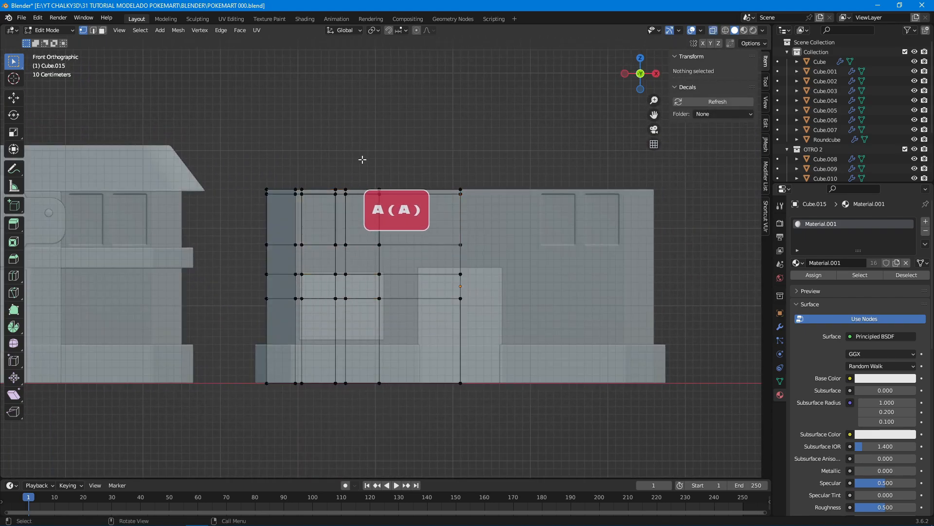
drag(256, 174, 470, 202)
key(x)
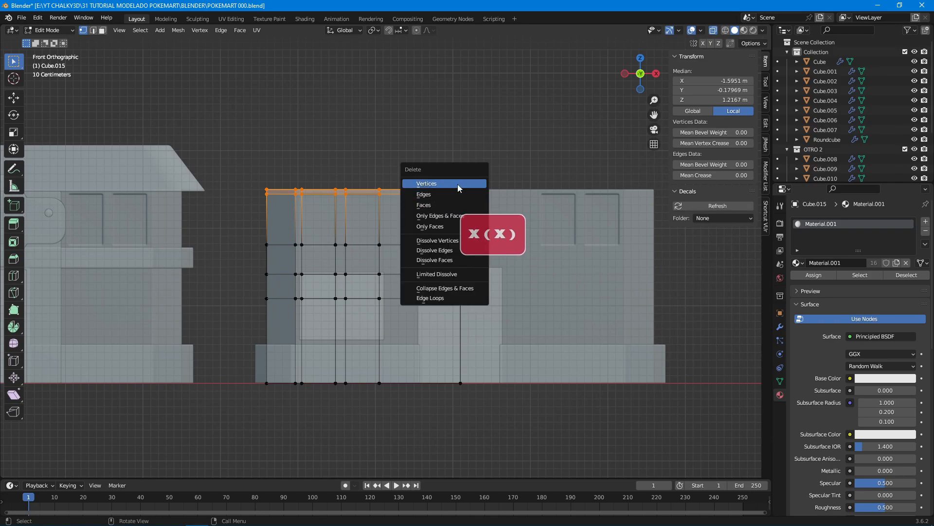
click(458, 192)
- Turn off see-through display, isolate the wall body by hiding all other objects, and resume editing its mesh
middle_drag(482, 253, 427, 274)
key(alt+z)
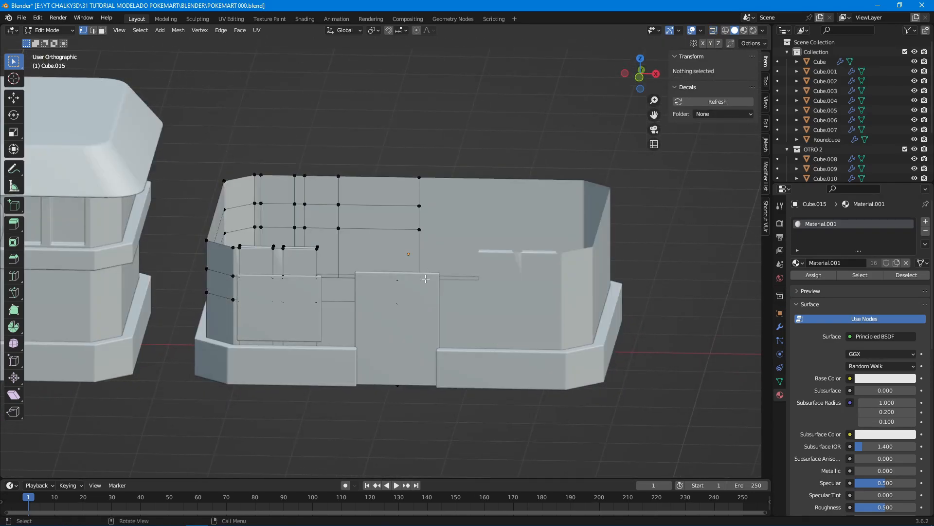
key(Tab)
key(shift+h)
key(Tab)
- Delete the two leftover window recess faces along the front wall's upper edge
middle_drag(425, 279, 312, 272)
key(3)
click(311, 273)
shift+click(353, 273)
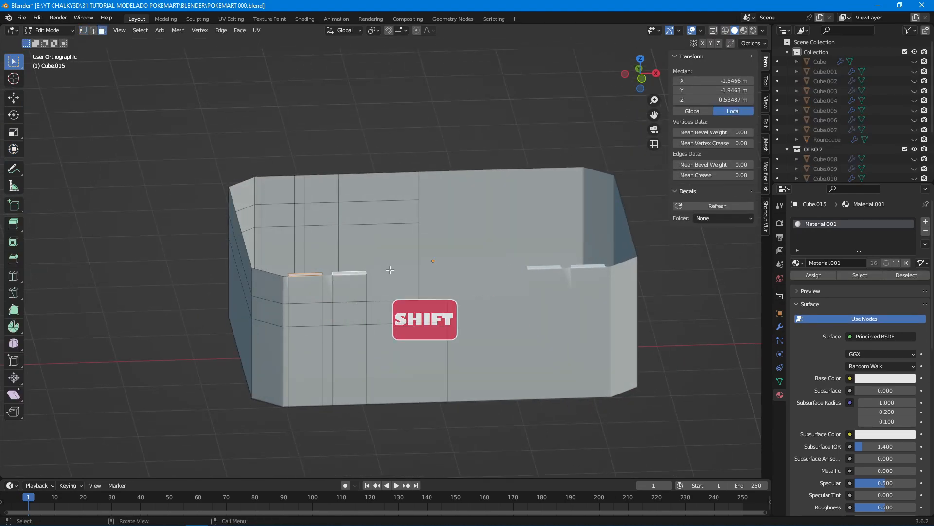
key(x)
click(373, 291)
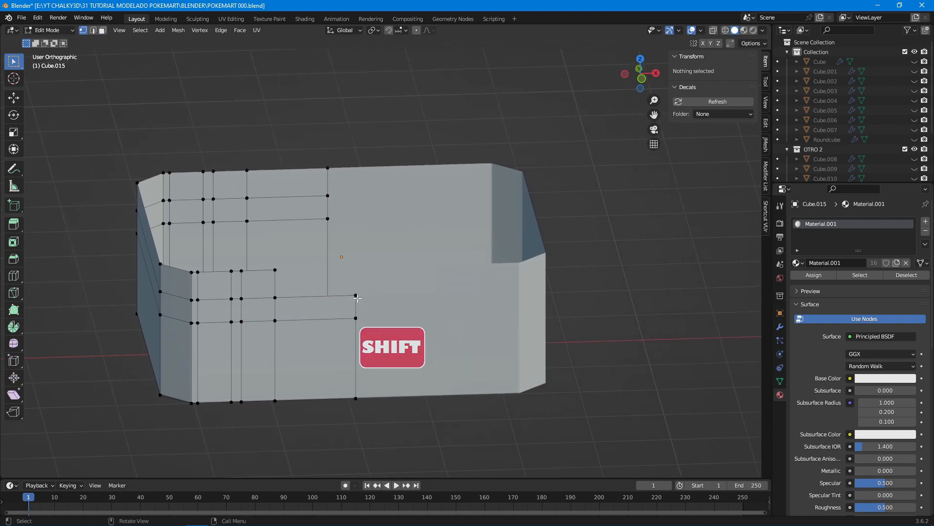
- Extend a new vertex from the inner corner of the front wall's notch, up toward the centre line
shift+click(451, 298)
key(KP_1)
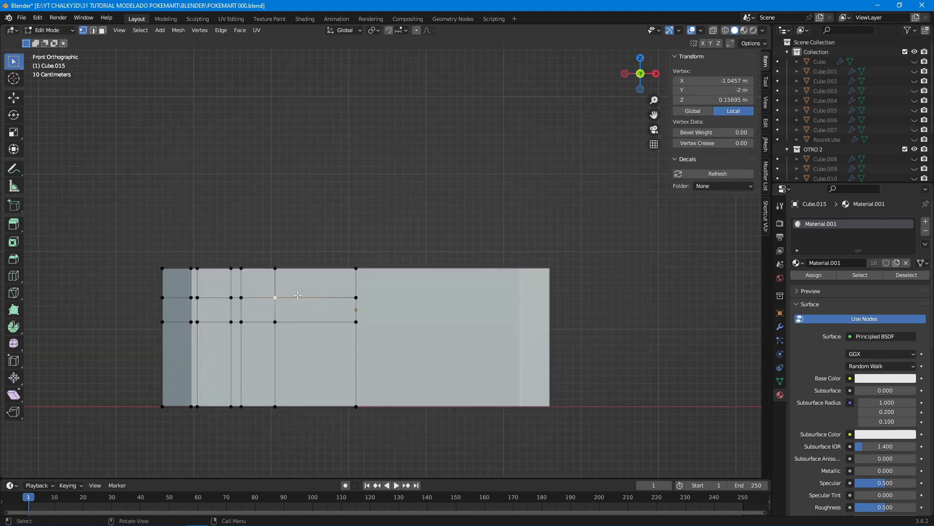
key(alt+d)
click(360, 277)
key(g)
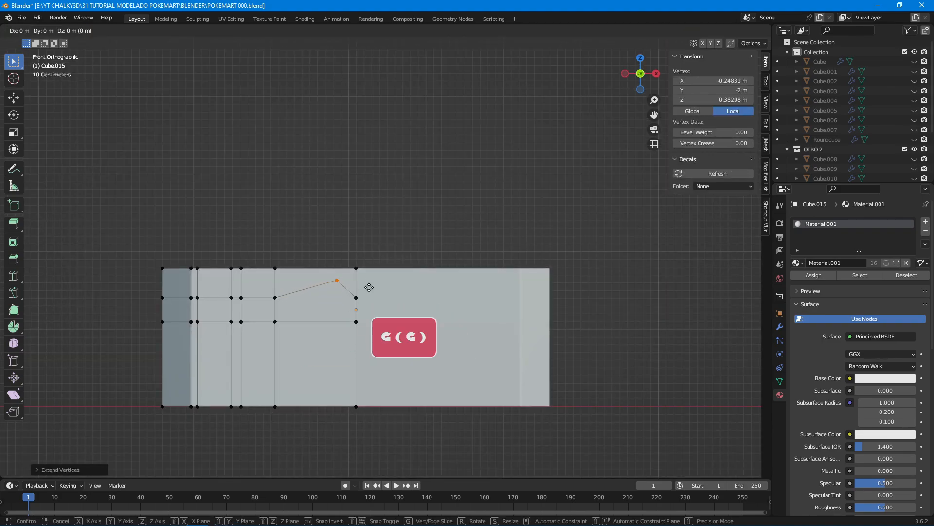
key(x)
key(ctrl)
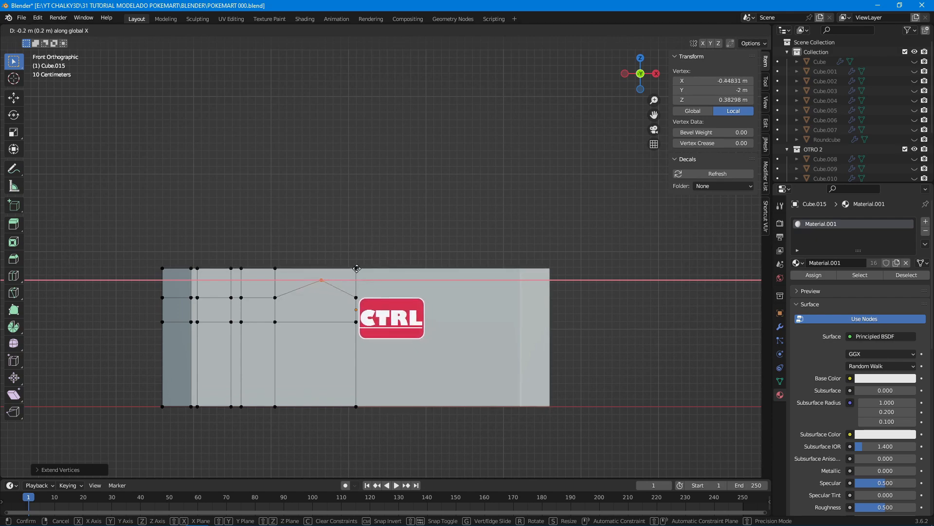
right_click(356, 268)
- Set the snap target to Vertex and snap the extended vertex along X onto the wall's centre line
click(401, 31)
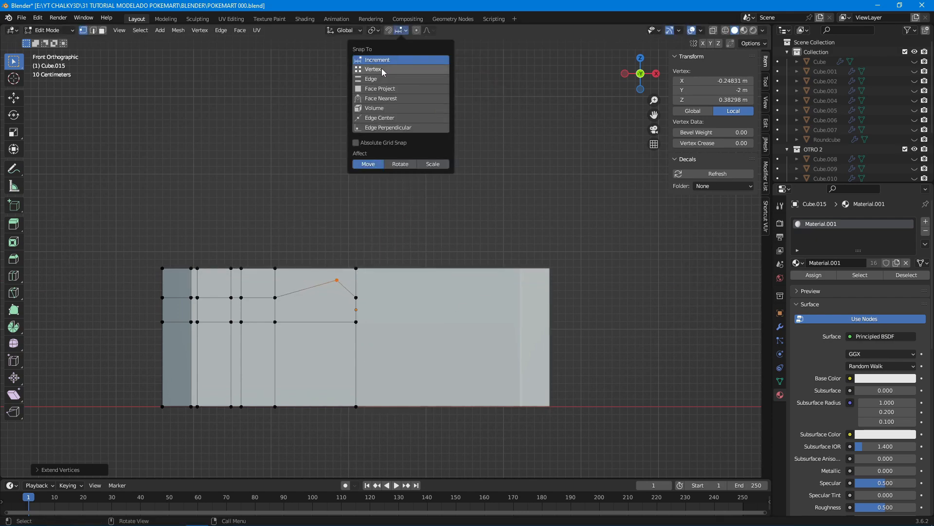
click(382, 70)
key(g)
key(x)
key(ctrl)
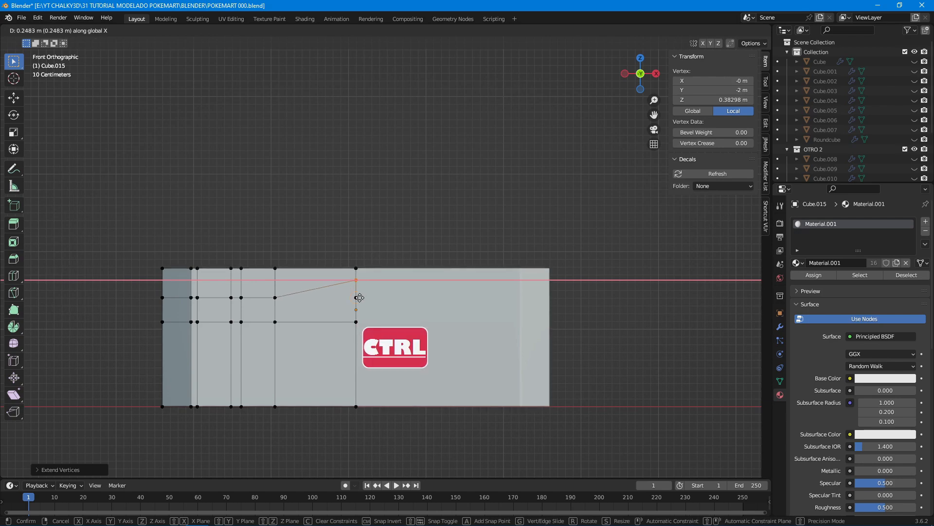
ctrl+click(368, 281)
- Snap the extended vertex along Z to the height of the wall's upper edge
key(g)
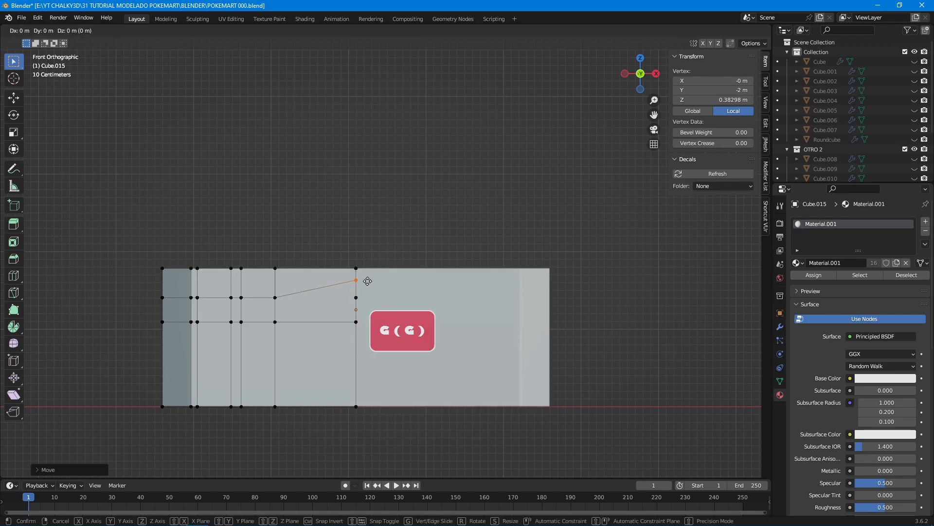
key(z)
ctrl+click(358, 269)
middle_drag(385, 265, 380, 314)
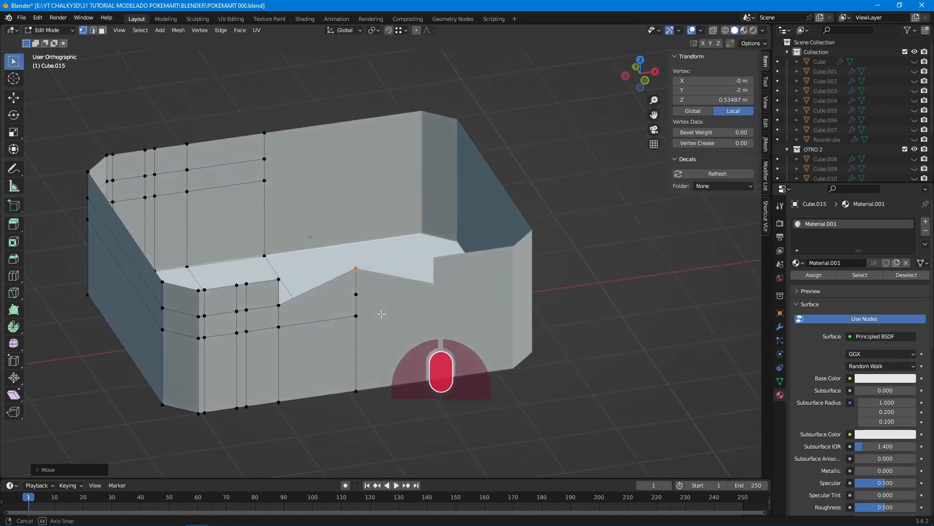
- Show the Mirror modifier's settings and fill the triangular gap between the centre vertex and the front wall's notch corners
click(780, 326)
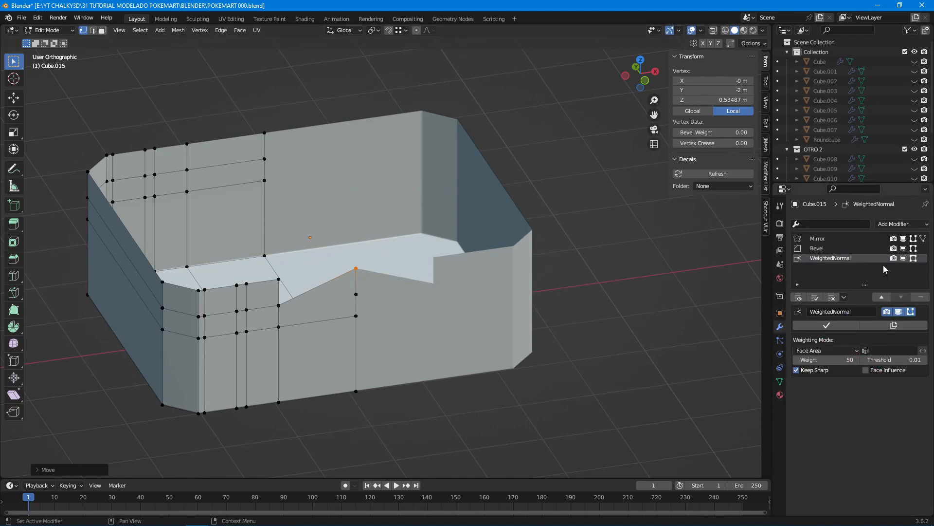
click(871, 239)
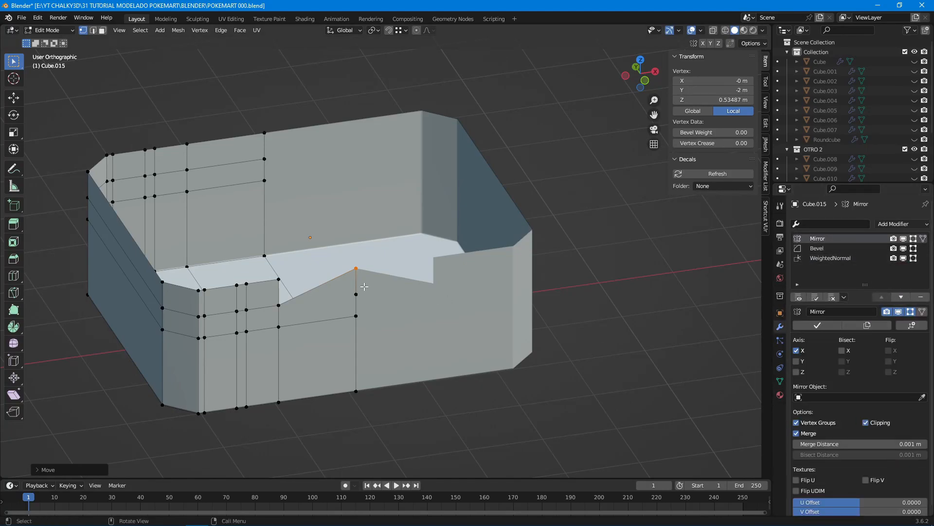
shift+click(356, 268)
shift+click(278, 306)
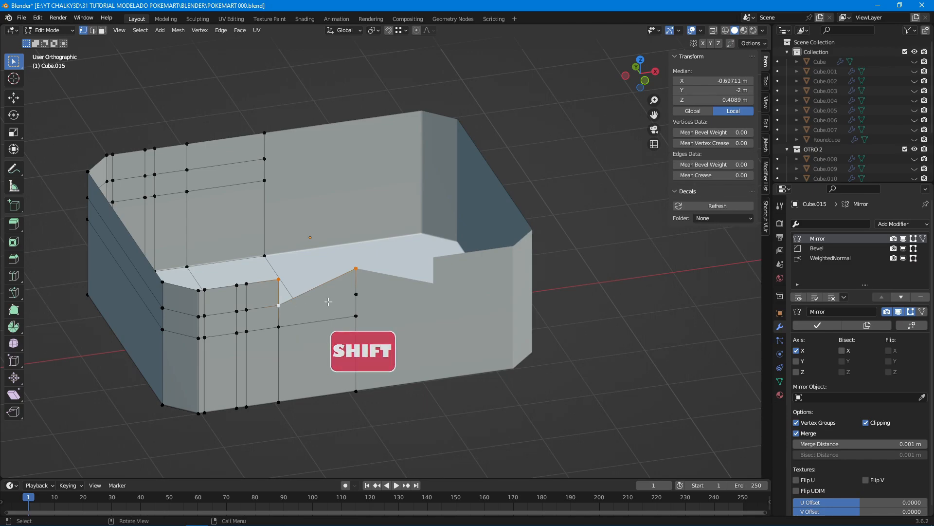
key(i)
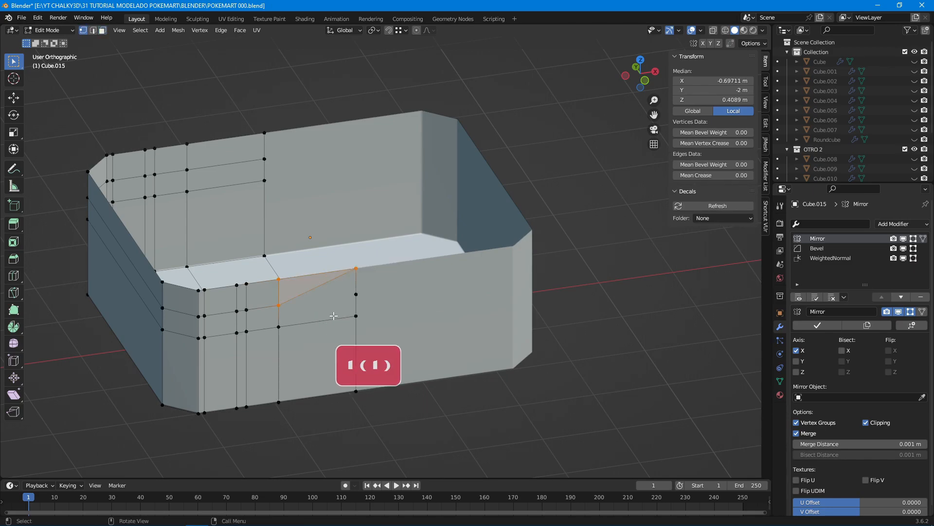
key(a)
- Knife an edge from the notch corner to the centre line and merge the two faces above it into one
key(k)
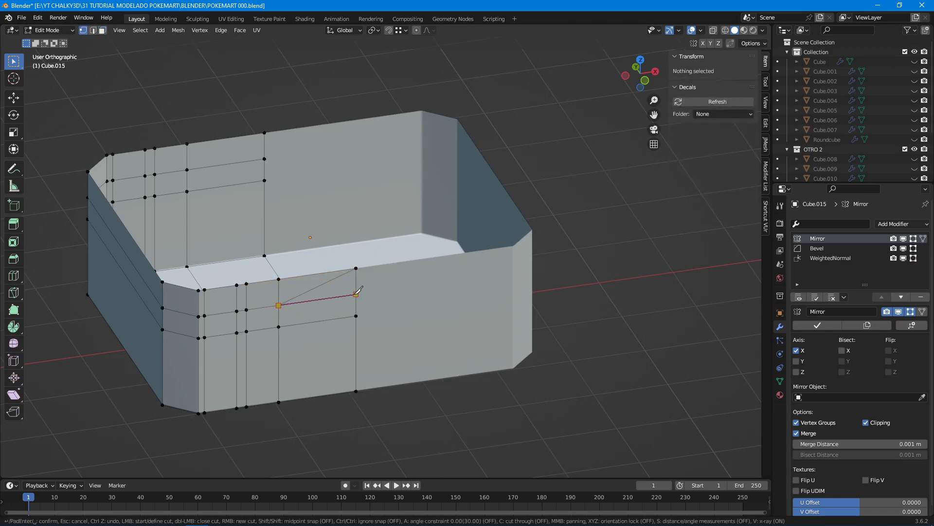
key(space)
key(3)
shift+click(295, 285)
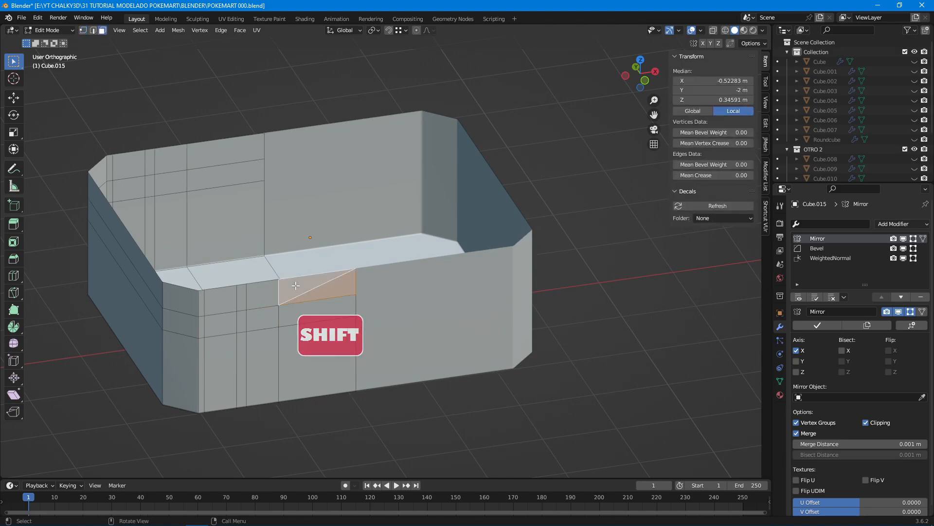
key(f)
key(a)
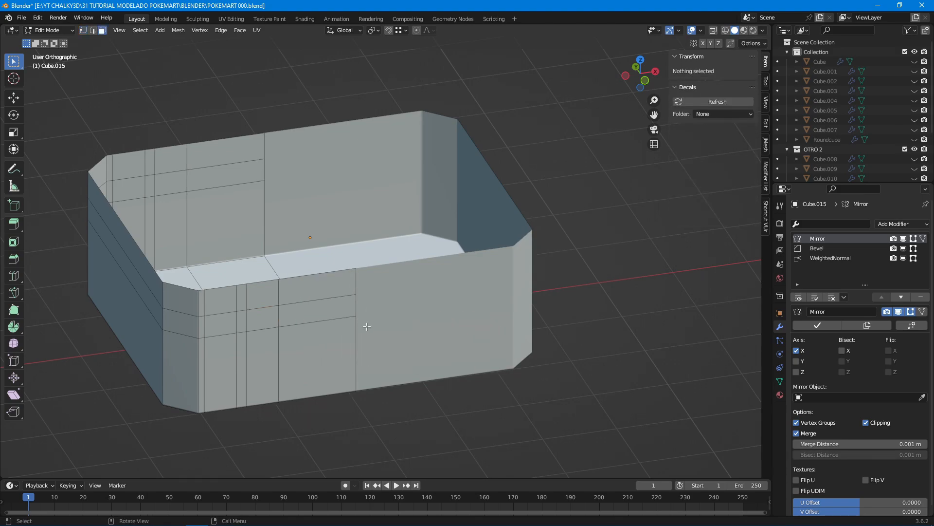
- Delete the floor faces on the underside of the wall body
middle_drag(367, 326, 365, 266)
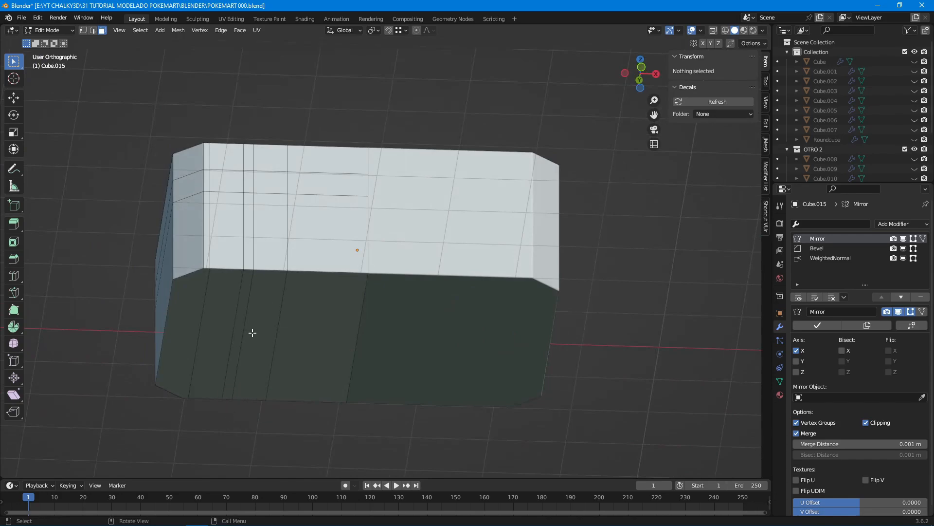
drag(200, 325, 273, 331)
right_click(273, 332)
key(x)
click(273, 331)
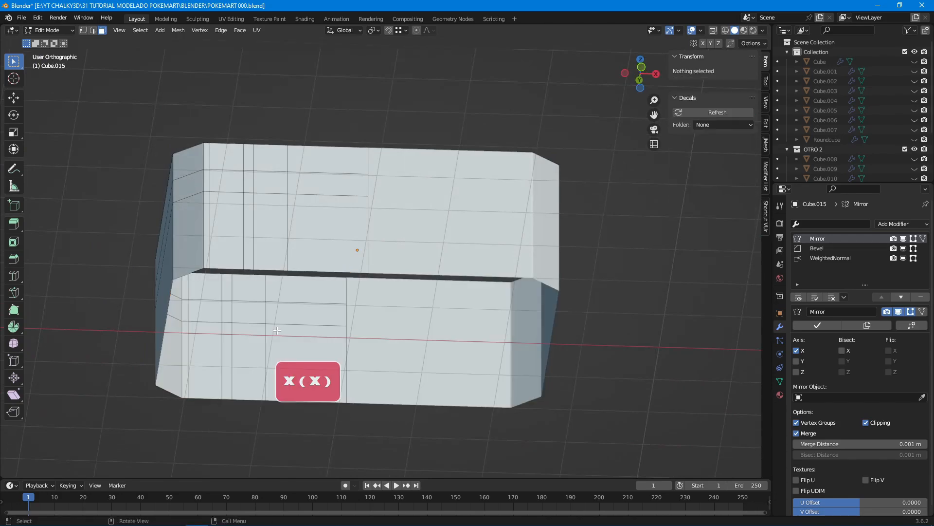
- Dissolve the two horizontal edge loops and the extra vertical edges on the front and back walls, keeping the corner and centre edges
mouse_move(341, 288)
middle_down()
mouse_move(346, 345)
mouse_move(338, 249)
middle_up()
key(2)
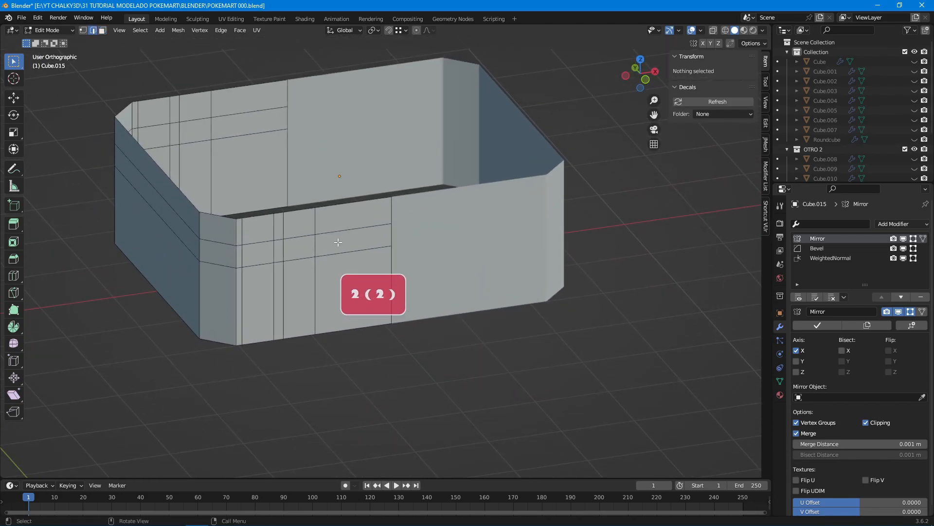
alt+shift+click(337, 249)
alt+shift+click(337, 251)
alt+shift+click(243, 253)
alt+shift+click(273, 253)
alt+shift+click(284, 250)
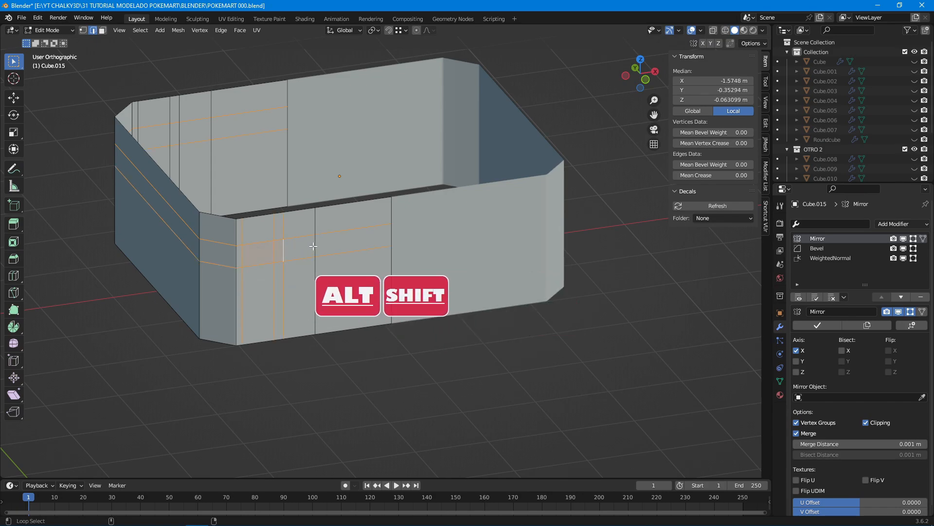
alt+shift+click(314, 247)
alt+shift+click(212, 155)
alt+shift+click(171, 105)
alt+shift+click(139, 113)
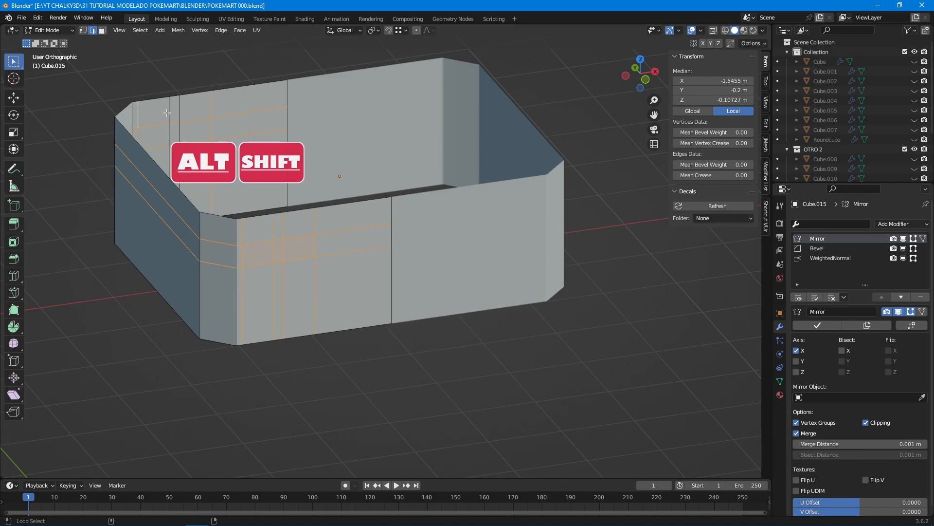
alt+shift+click(179, 110)
key(x)
click(299, 251)
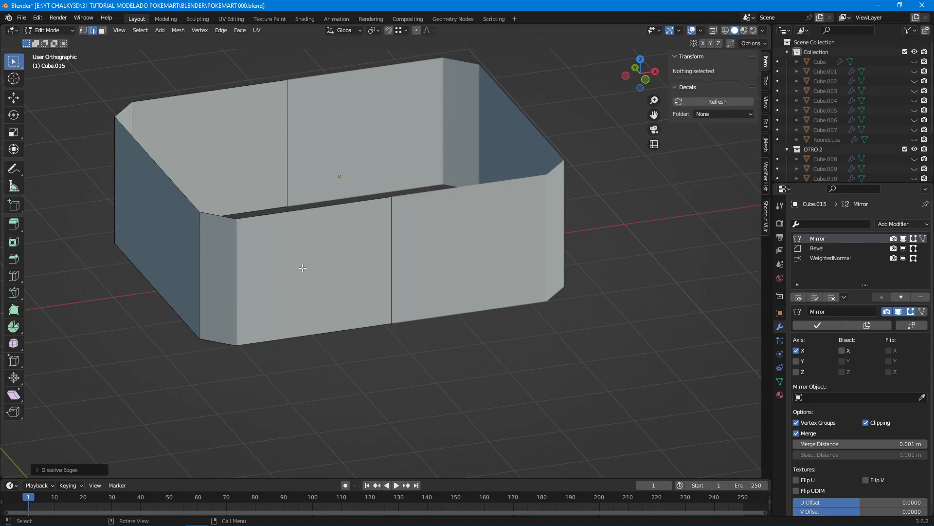
middle_drag(304, 258, 349, 262)
key(Tab)
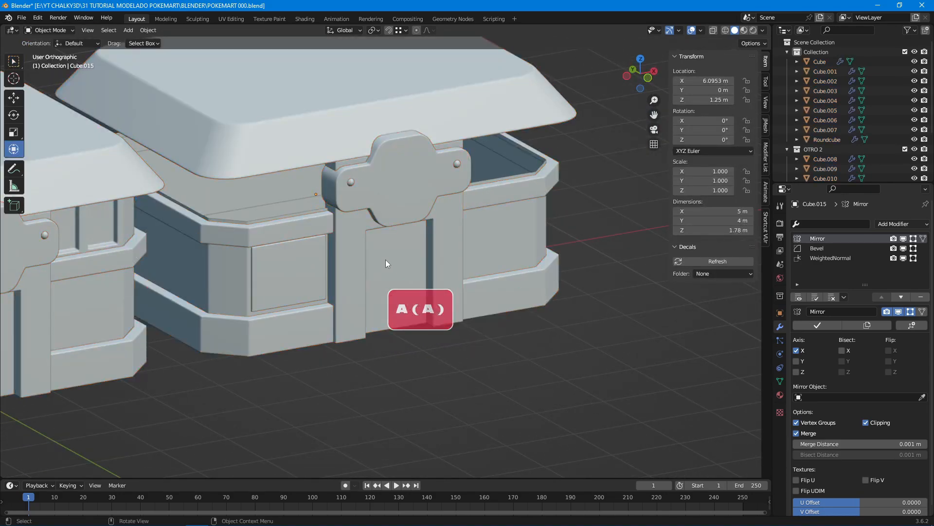
- Snap the wall body's top vertices down along Z by about 0.056 m to the upper edge of the upper trim band
mouse_move(402, 233)
middle_down()
mouse_move(357, 229)
mouse_move(432, 226)
mouse_move(393, 230)
middle_up()
click(272, 121)
key(KP_1)
shift+middle_drag(299, 192, 297, 229)
click(512, 256)
key(Tab)
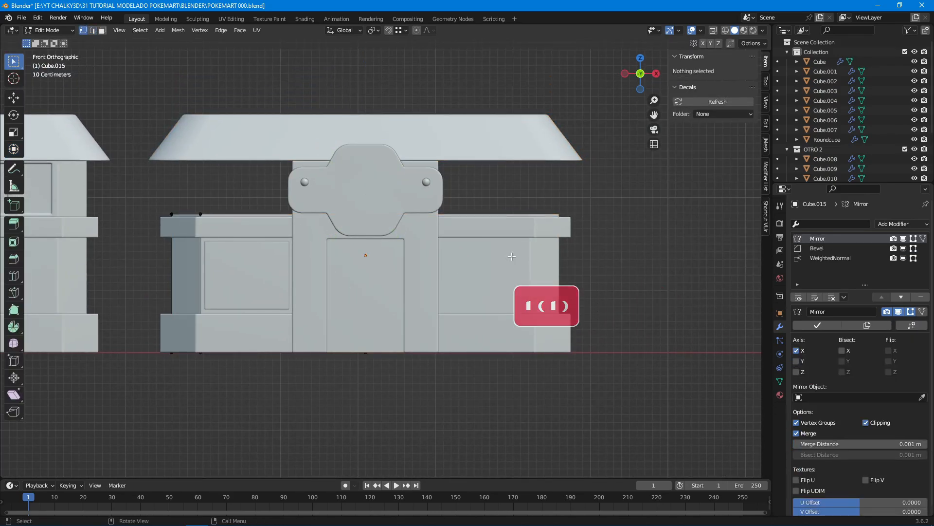
key(alt+z)
drag(168, 203, 436, 250)
key(alt+z)
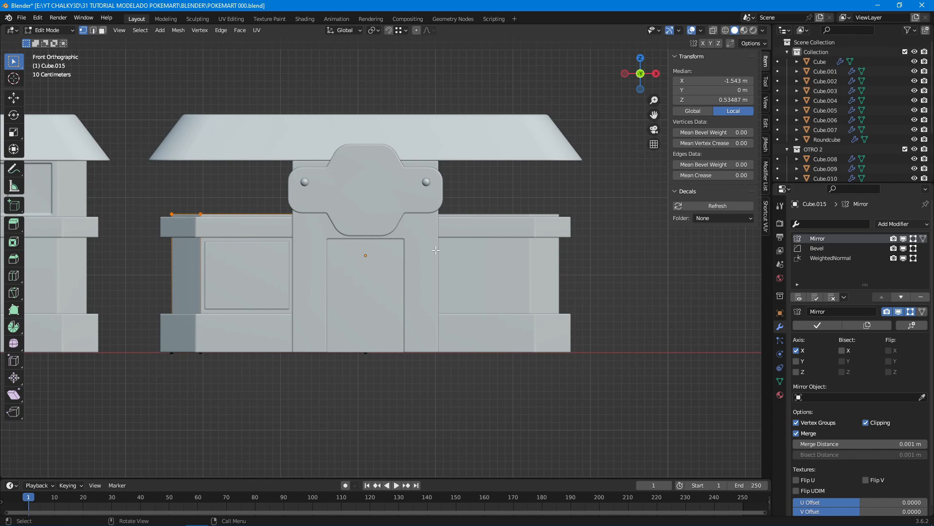
key(alt+z)
key(g)
key(z)
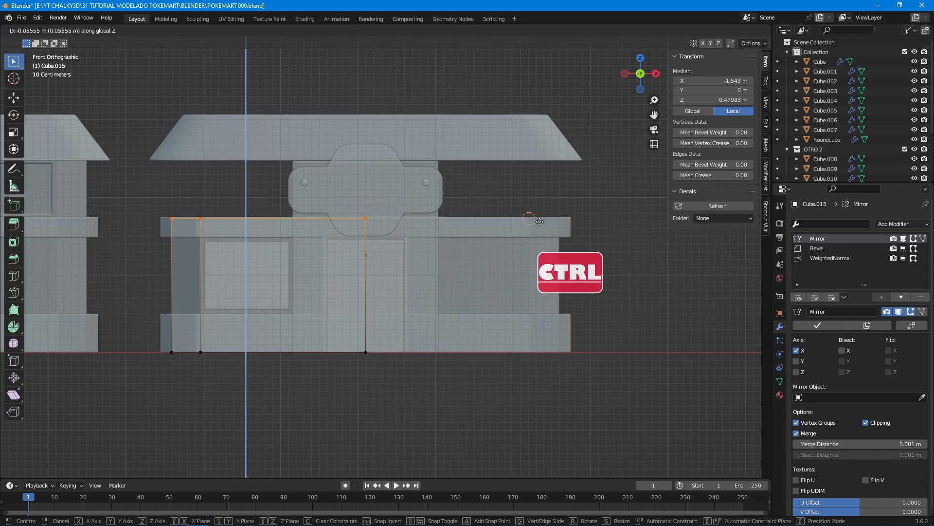
ctrl+click(480, 235)
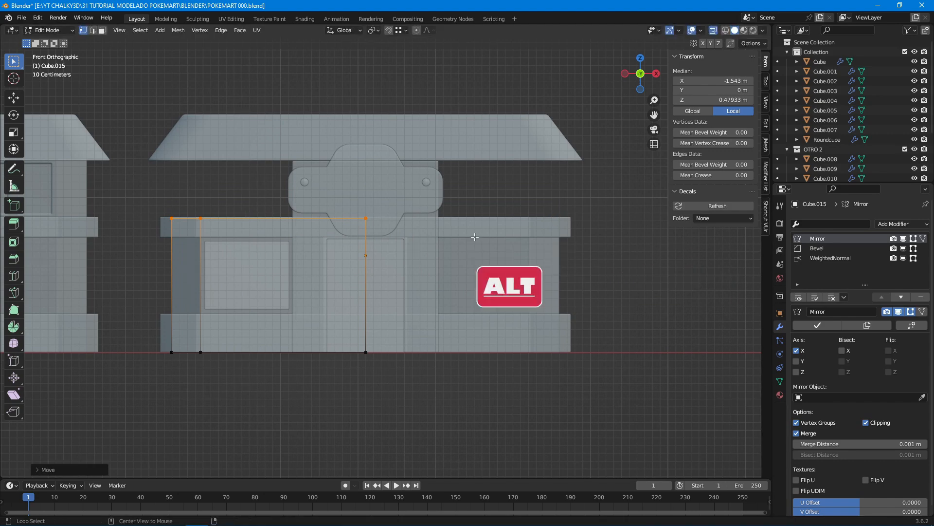
key(Tab)
- Lower the roof along Z to about 1.98 m so it rests on top of the walls
click(468, 133)
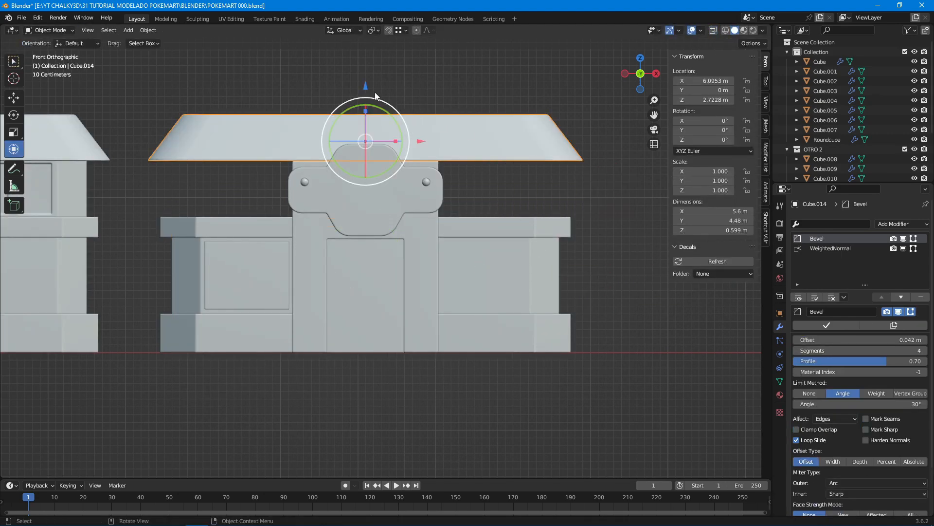
drag(360, 91, 360, 149)
middle_drag(390, 170, 501, 272)
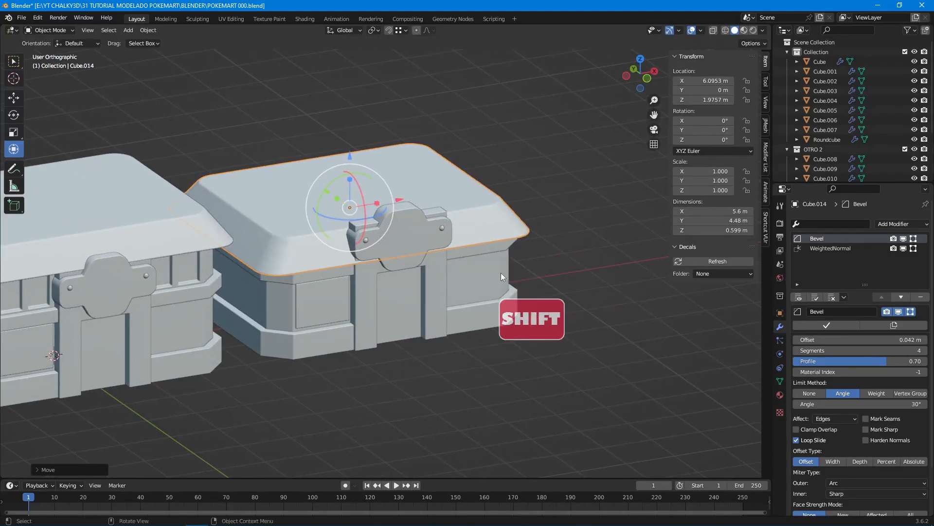
- Lower the door frame's top vertices about 0.74 m along Z to the underside of the roof
scroll(498, 270, up, 4)
click(496, 270)
key(Tab)
key(alt+z)
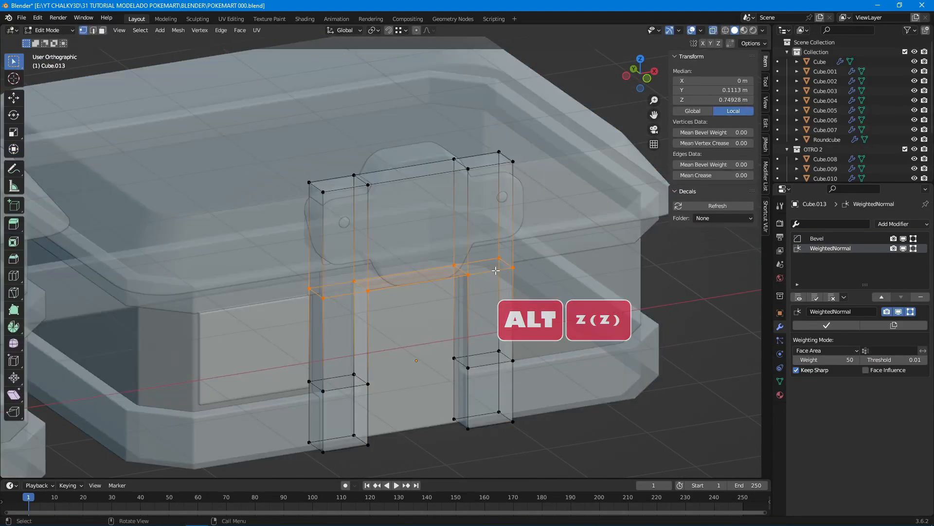
key(a)
drag(265, 135, 546, 224)
key(alt+z)
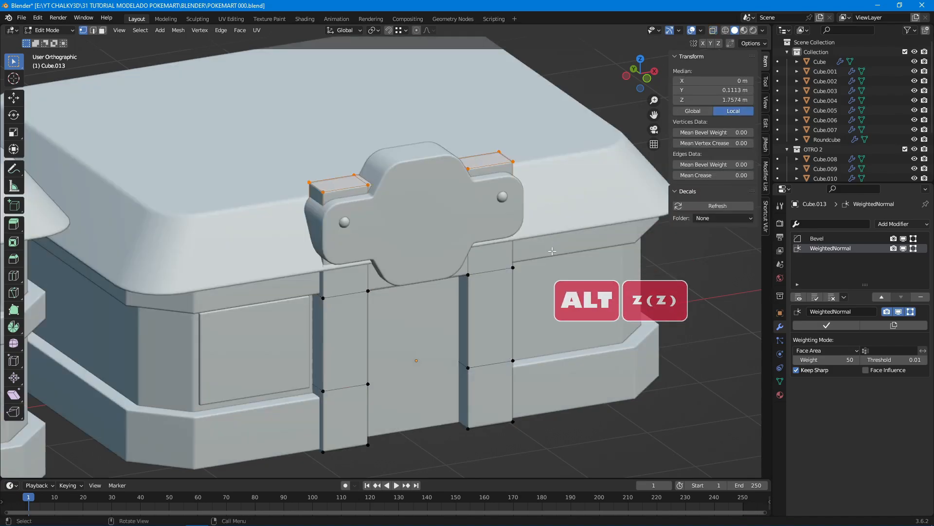
key(KP_1)
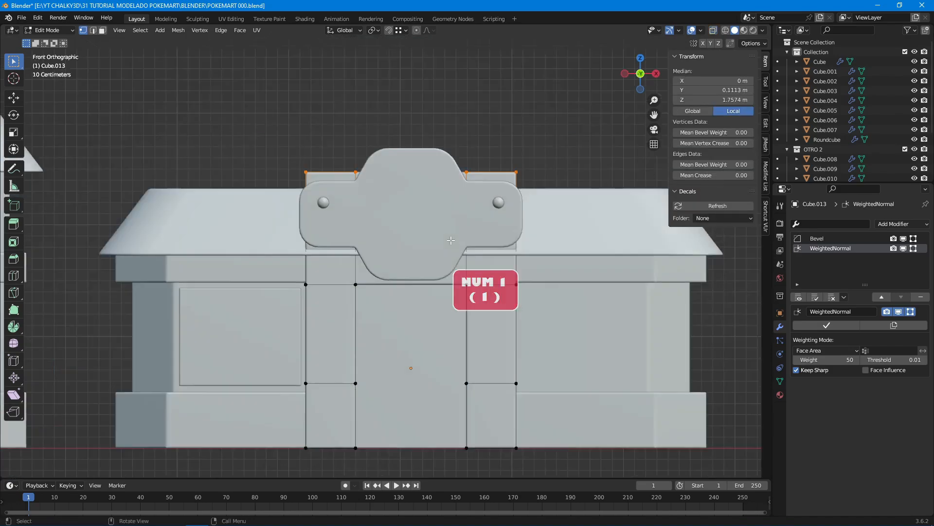
shift+middle_drag(451, 240, 394, 265)
key(g)
key(z)
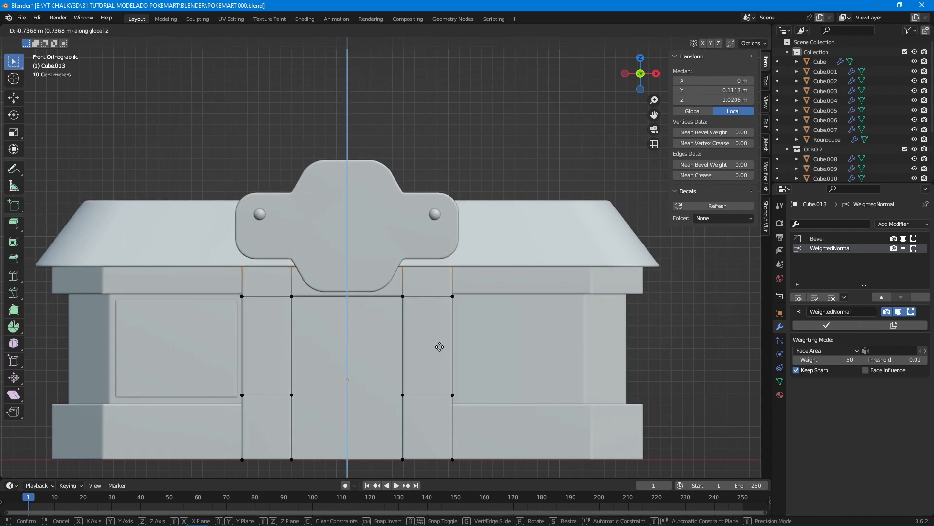
click(438, 345)
key(Tab)
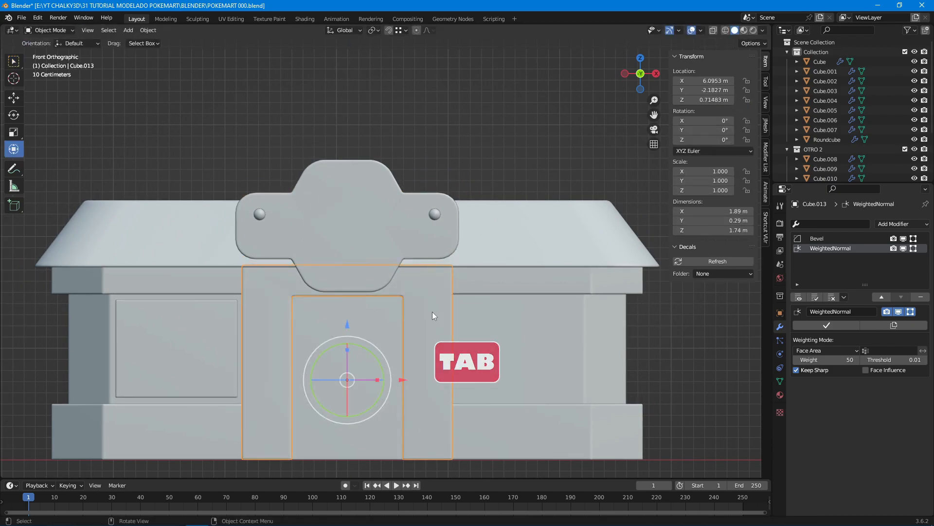
key(a)
click(361, 234)
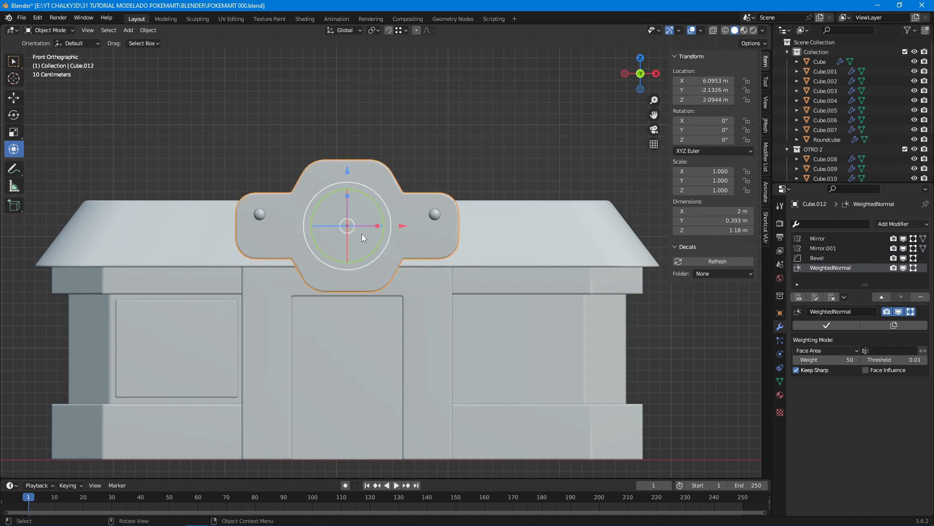
click(261, 215)
shift+click(347, 194)
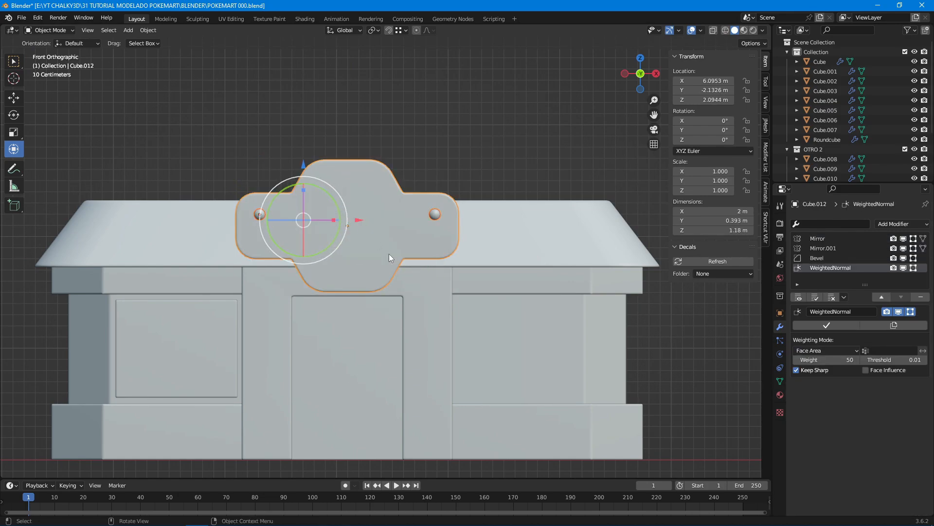
- Delete the upper trim band running around the walls beneath the roof
middle_drag(390, 253, 373, 211)
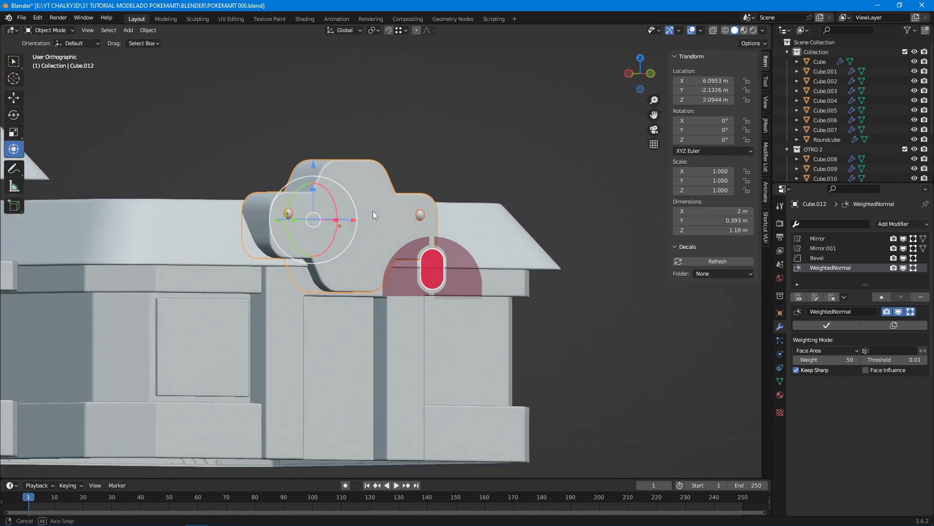
click(211, 285)
key(x)
click(211, 285)
click(489, 254)
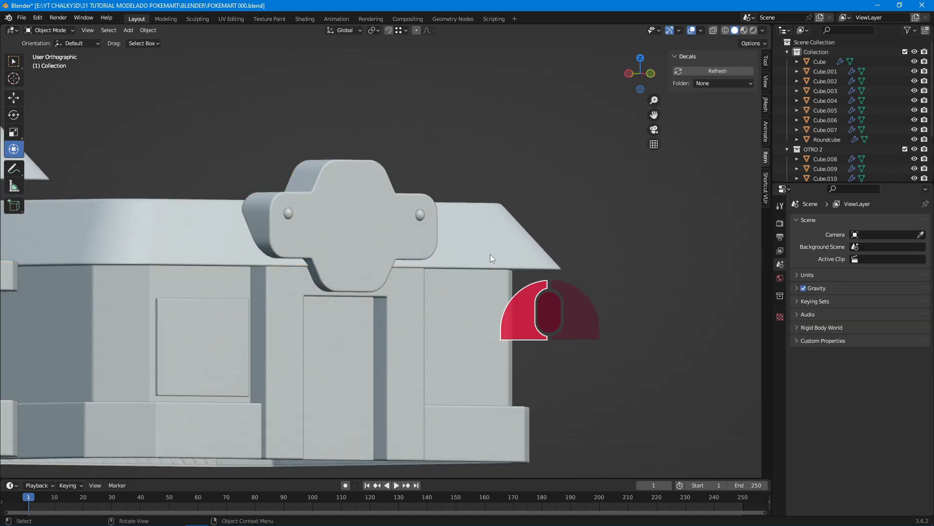
middle_drag(489, 299, 435, 286)
key(g)
key(z)
key(Escape)
key(alt+a)
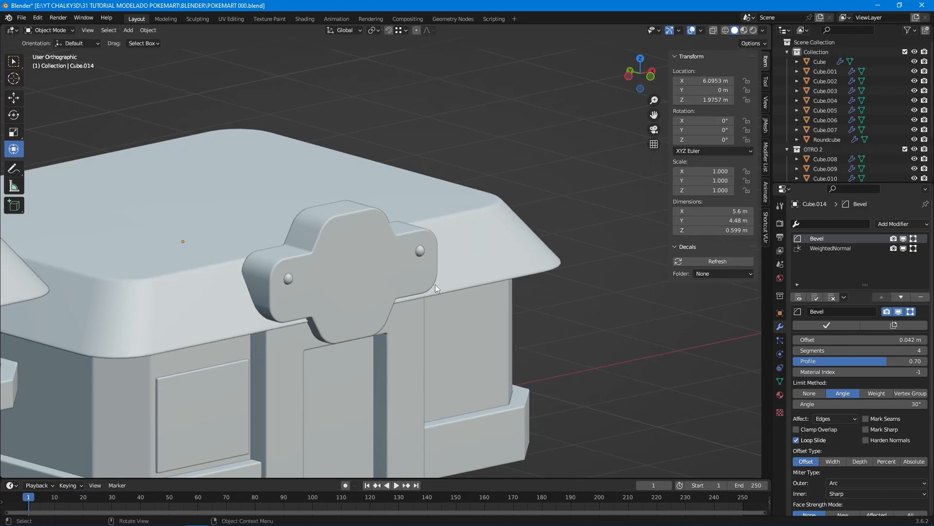
- Lower the front sign together with its round studs along Z, bringing the sign to about 2.03 m
shift+click(305, 277)
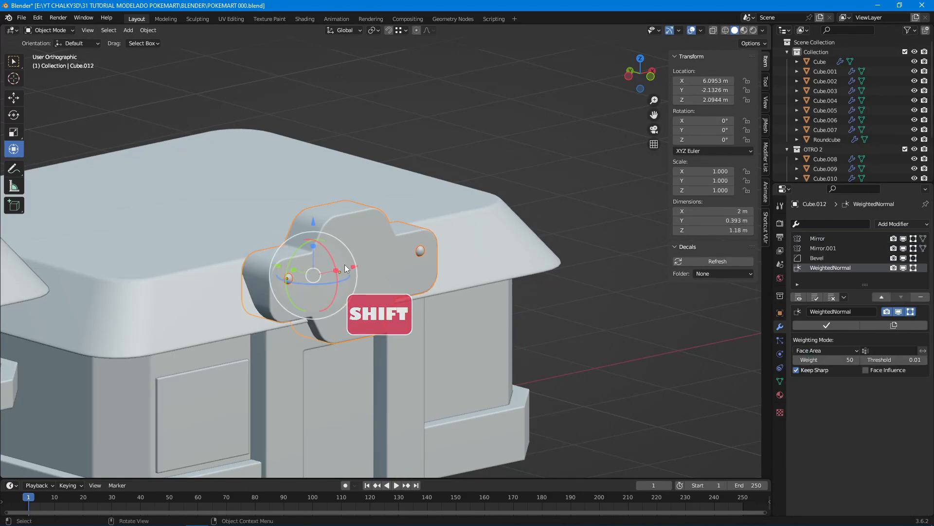
ctrl+drag(315, 224, 315, 229)
key(KP_1)
key(g)
key(z)
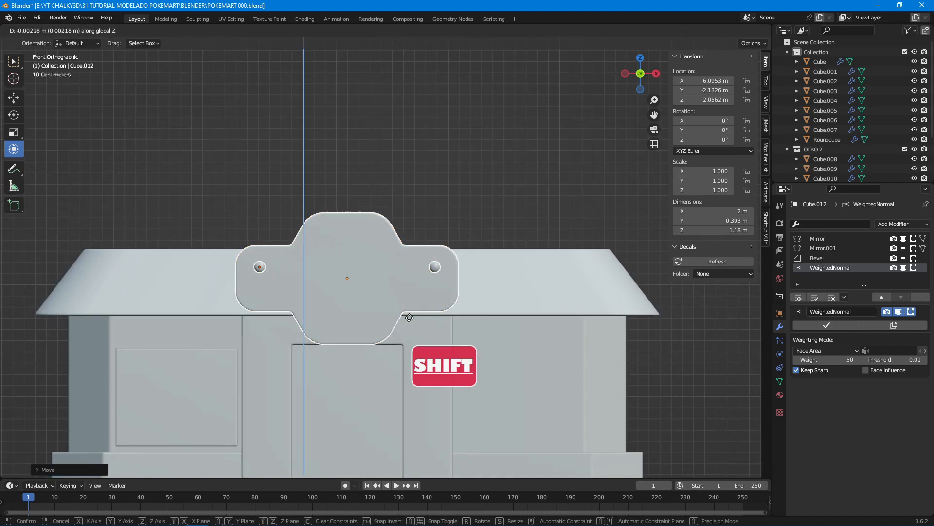
click(416, 345)
key(alt+a)
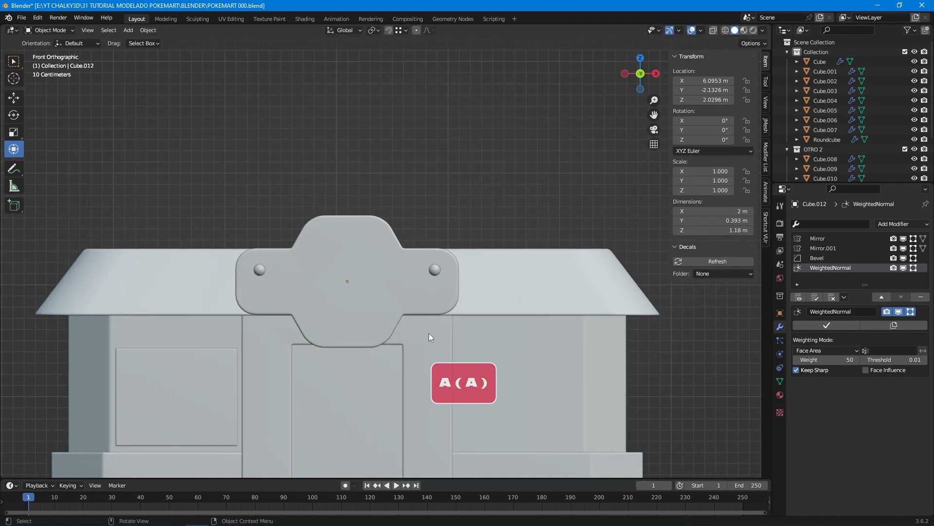
middle_drag(429, 333, 442, 333)
click(430, 345)
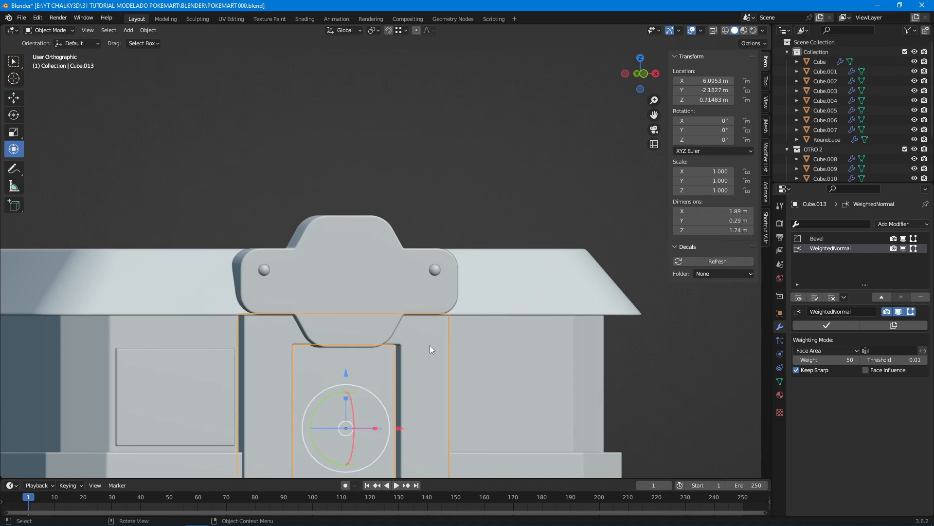
middle_drag(468, 365, 479, 346)
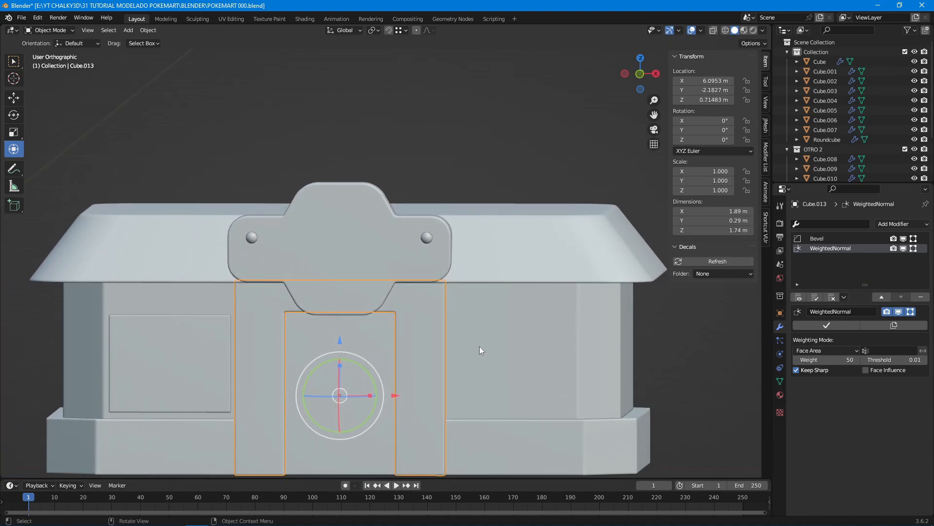
scroll(480, 347, down, 4)
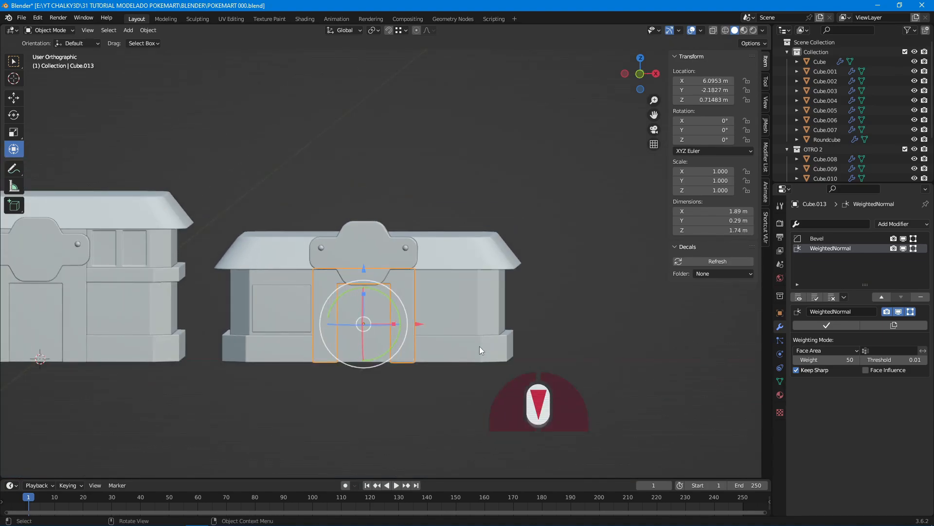
- Apply the Mirror modifier on the wall body
scroll(480, 346, up, 3)
click(477, 319)
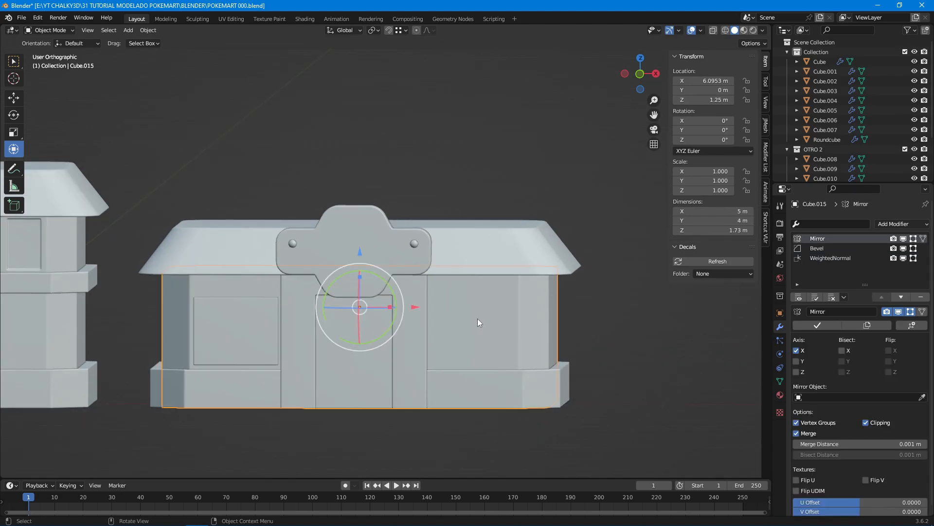
click(822, 323)
- Move the vertices of the wall body's -X side and centre line about 0.64 m along X towards the other side
key(Tab)
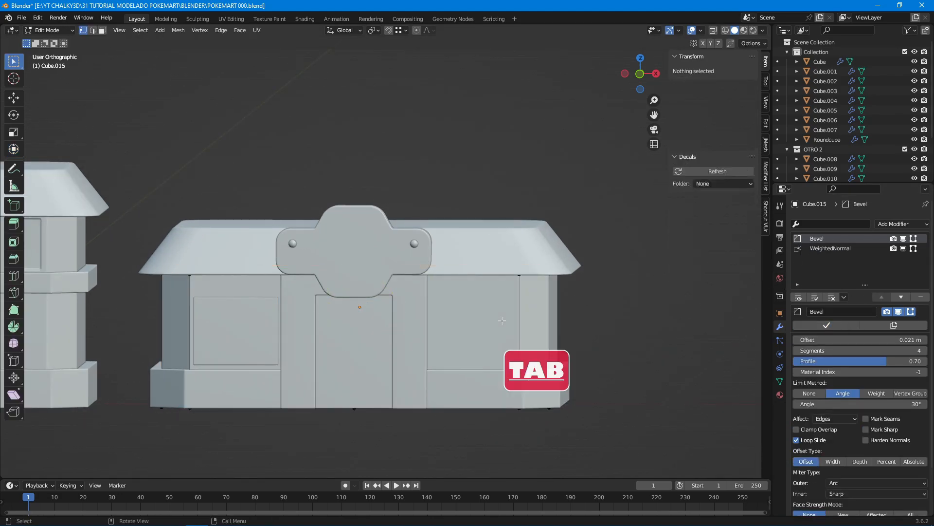
key(KP_1)
key(alt+z)
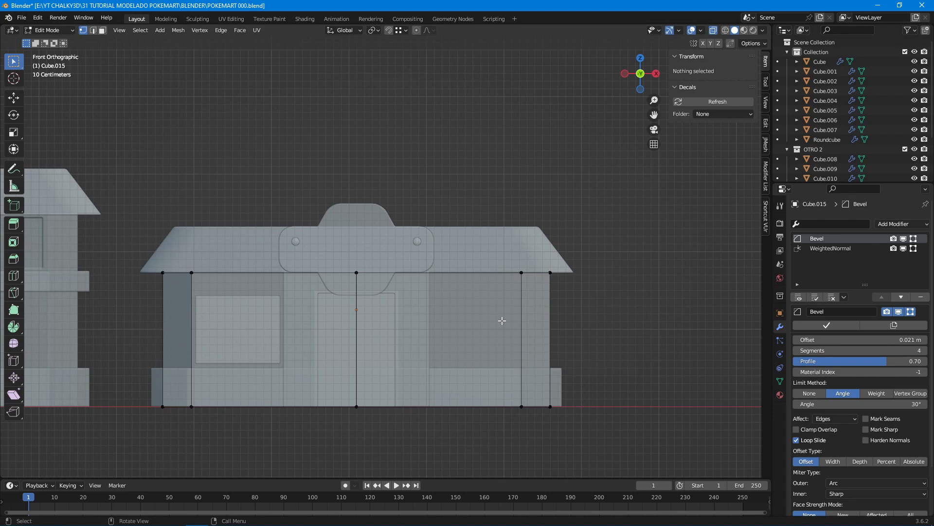
drag(435, 216, 590, 431)
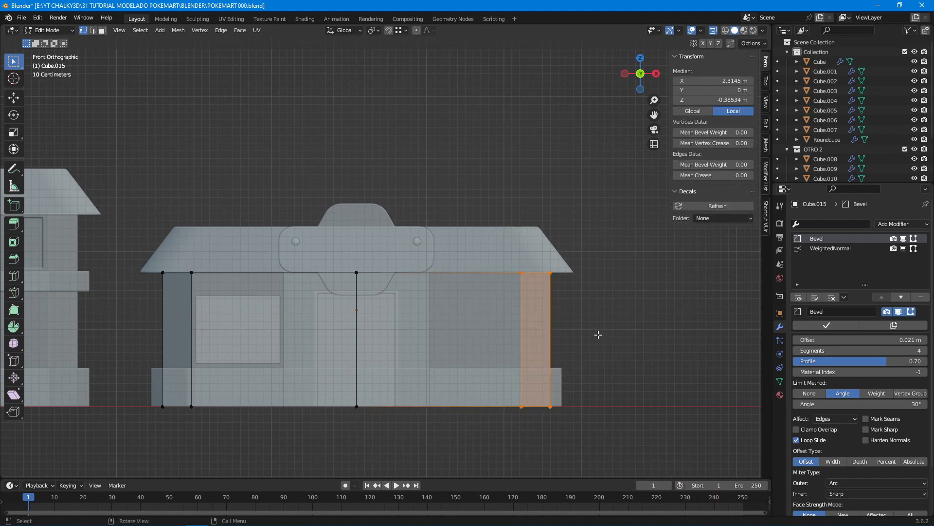
drag(135, 244, 416, 460)
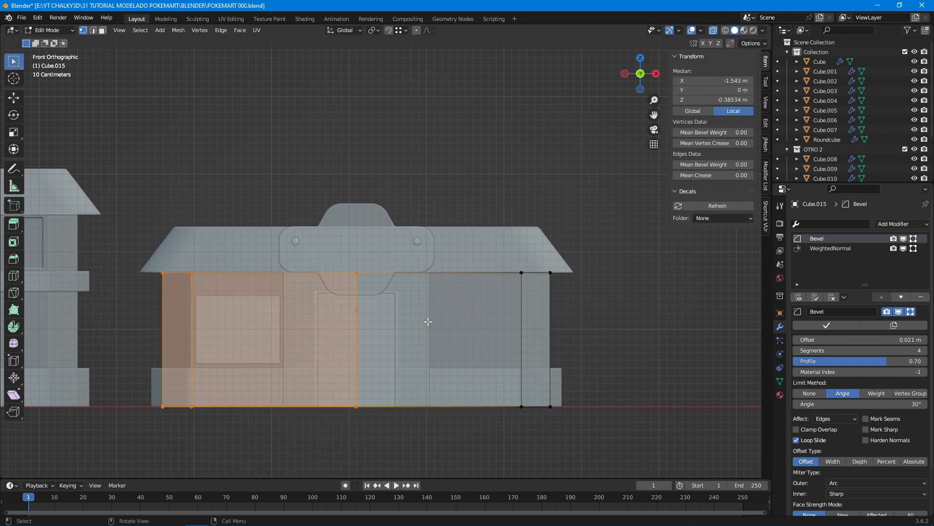
key(g)
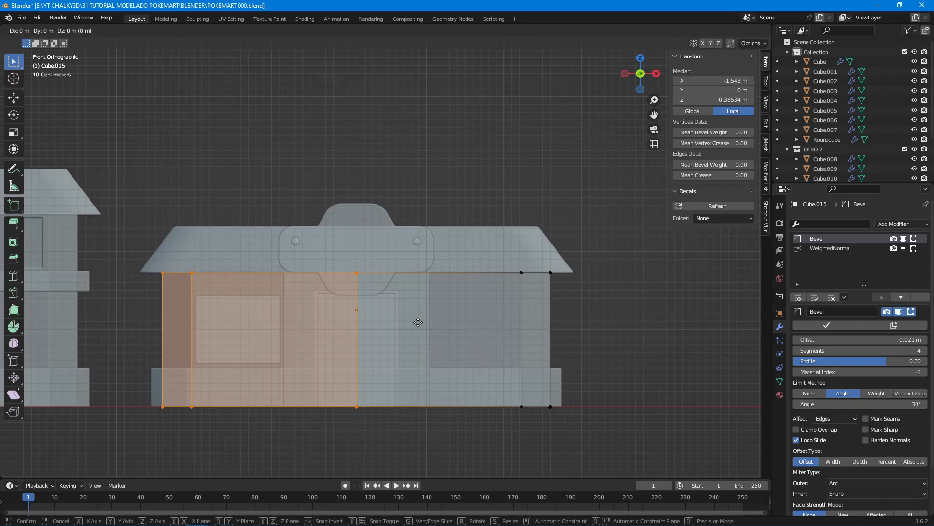
key(x)
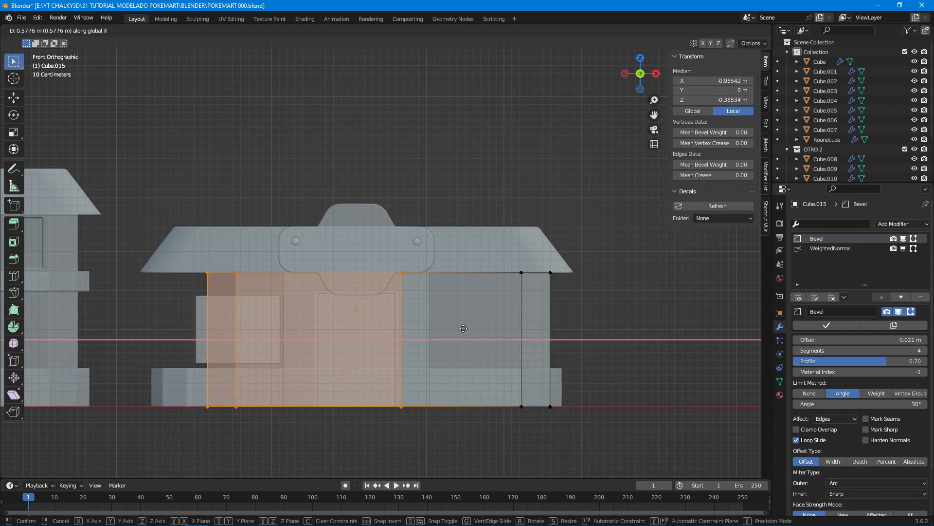
click(469, 328)
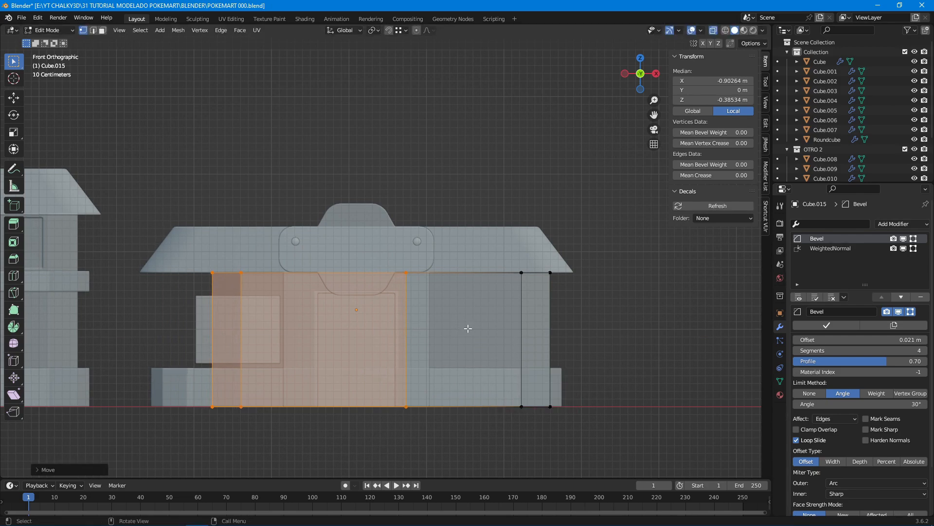
- Remove all modifiers from the low base band around the walls and shade it flat
key(alt+z)
key(Tab)
shift+middle_drag(615, 353, 560, 351)
click(540, 366)
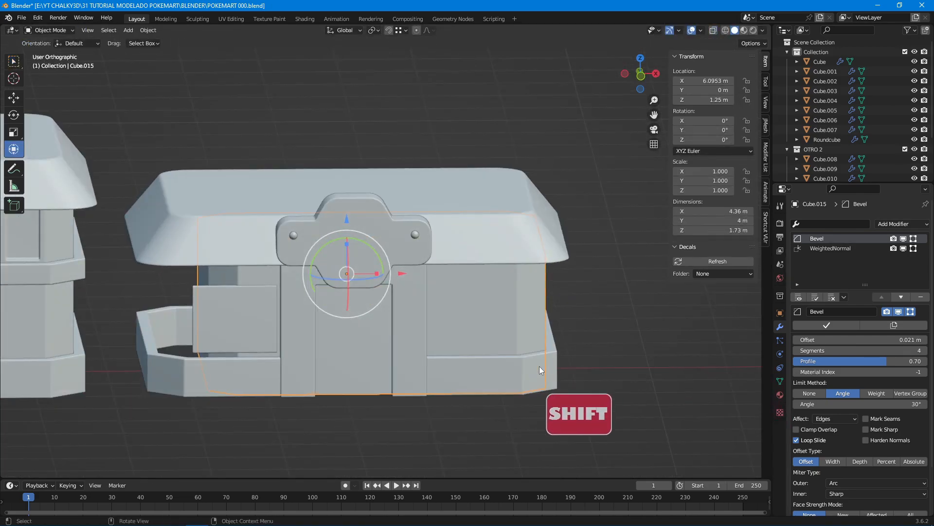
click(921, 297)
click(921, 297)
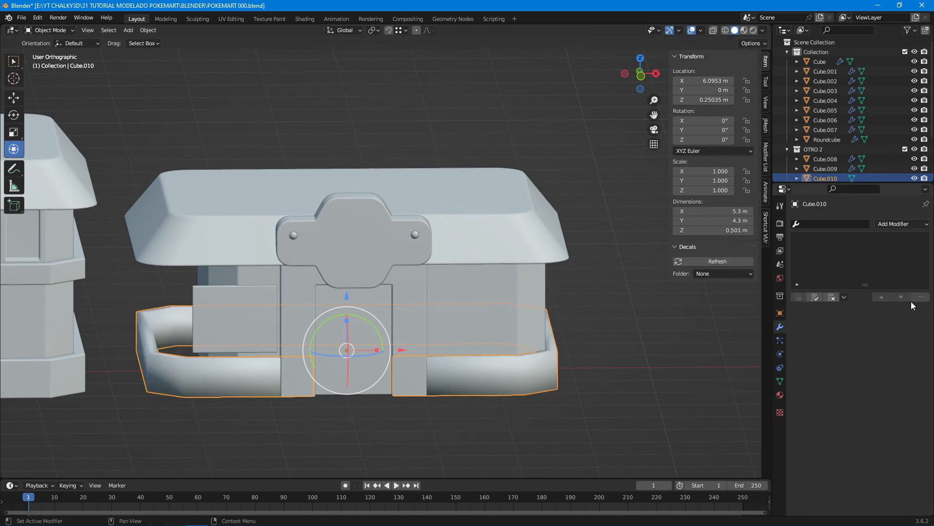
right_click(545, 367)
click(522, 358)
- Isolate the base band and delete the two end faces on either side of its door gap
mouse_move(523, 357)
middle_down()
mouse_move(532, 347)
mouse_move(536, 361)
mouse_move(503, 323)
mouse_move(512, 343)
middle_up()
key(shift+h)
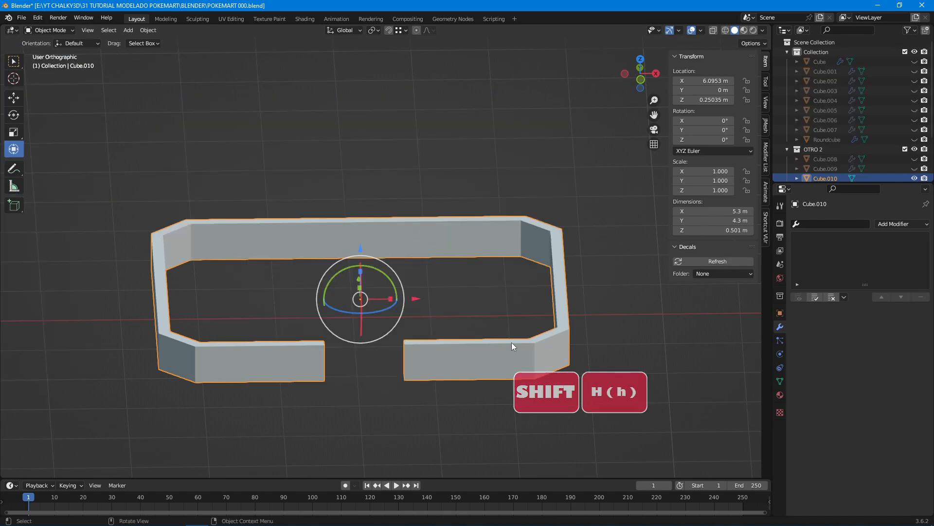
key(Tab)
middle_drag(451, 386, 409, 385)
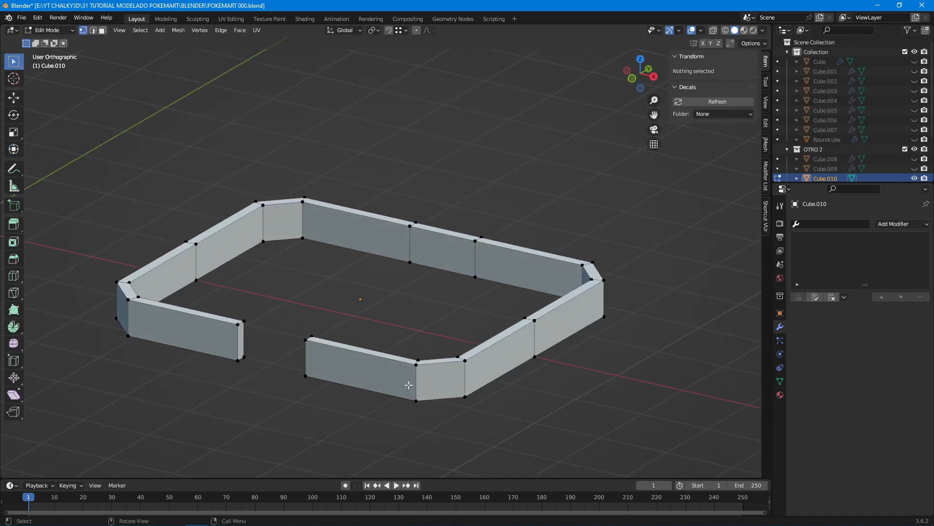
key(3)
click(243, 344)
middle_drag(243, 344, 305, 323)
key(x)
click(306, 284)
- Bridge the two open edge loops to close the door gap in the base band
key(2)
alt+shift+click(266, 346)
alt+shift+click(305, 322)
right_click(307, 323)
click(307, 273)
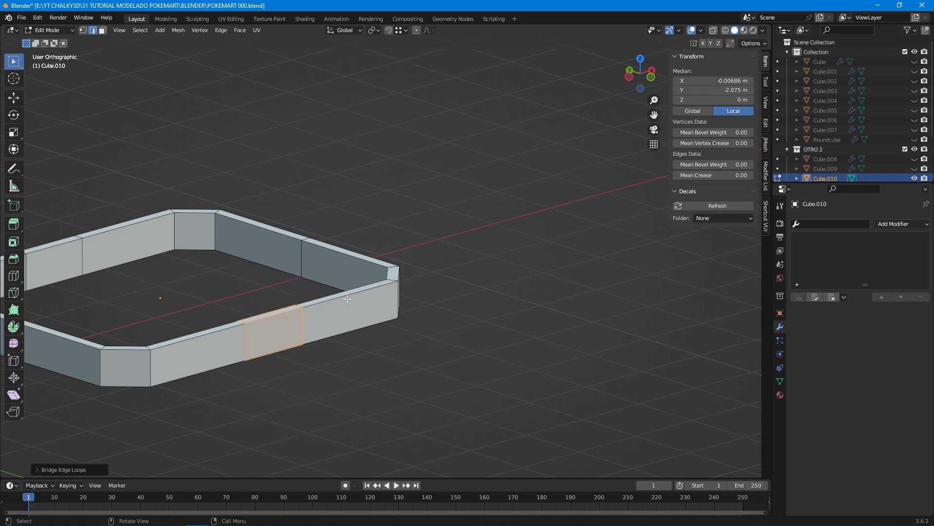
- Dissolve the four edge loops that divide the front and back runs of the base band
middle_drag(307, 273, 315, 326)
key(a)
key(a)
alt+shift+click(221, 238)
alt+shift+click(295, 237)
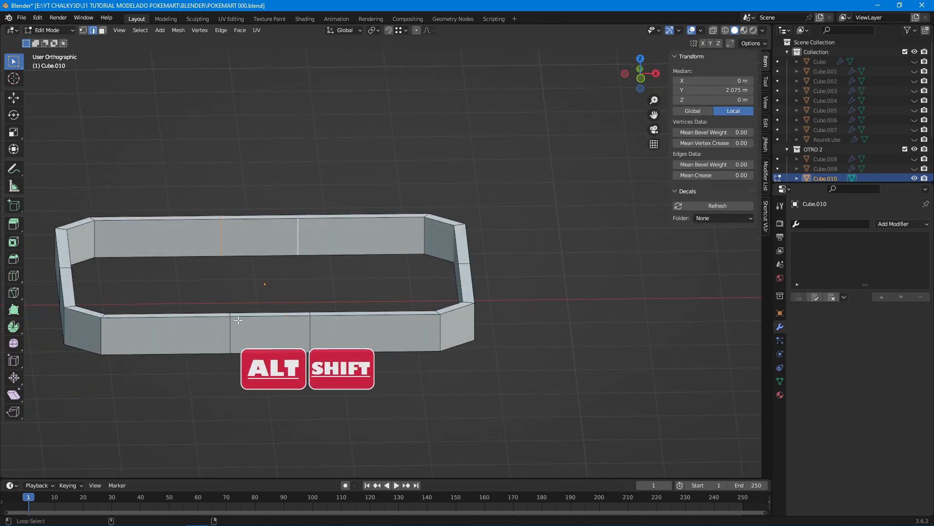
alt+shift+click(231, 324)
alt+shift+click(313, 330)
key(x)
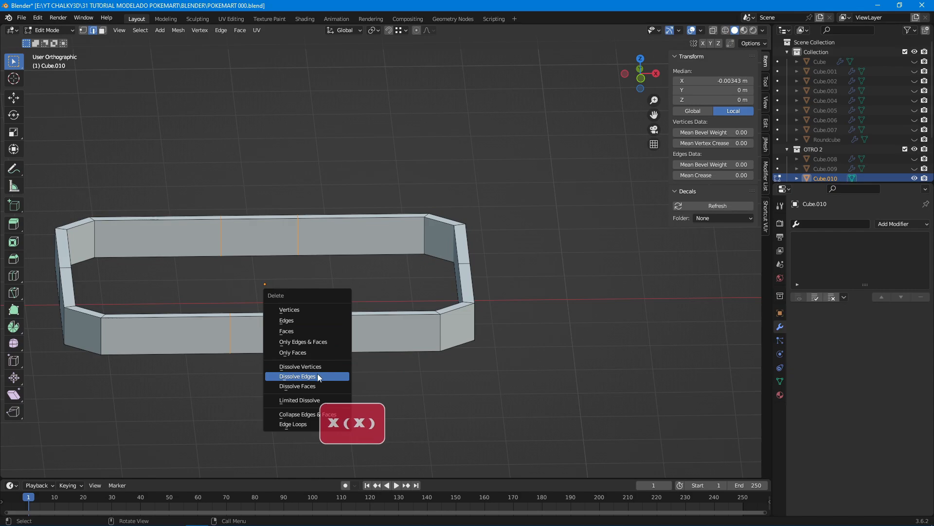
click(319, 377)
- Add a centred loop cut across both the back and front runs of the base band, and unhide the other objects
click(262, 236)
right_click(262, 236)
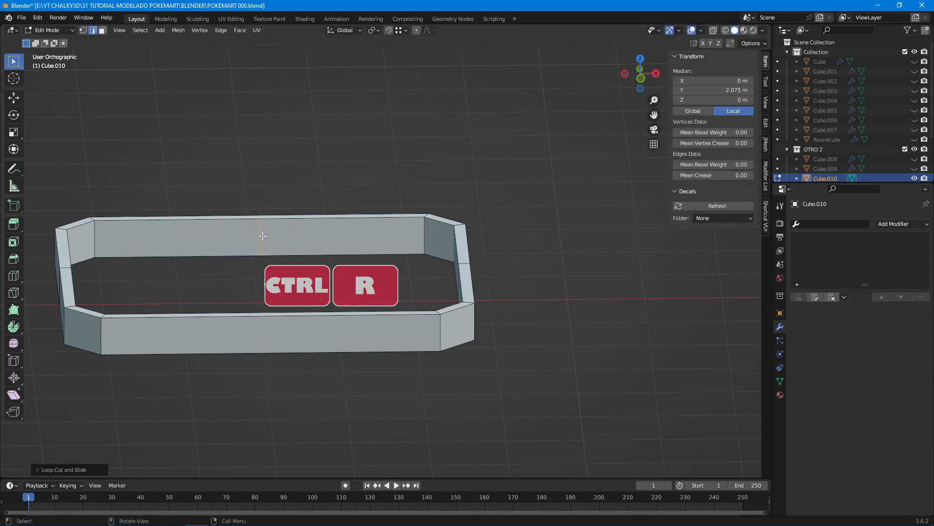
key(ctrl+r)
key(alt+a)
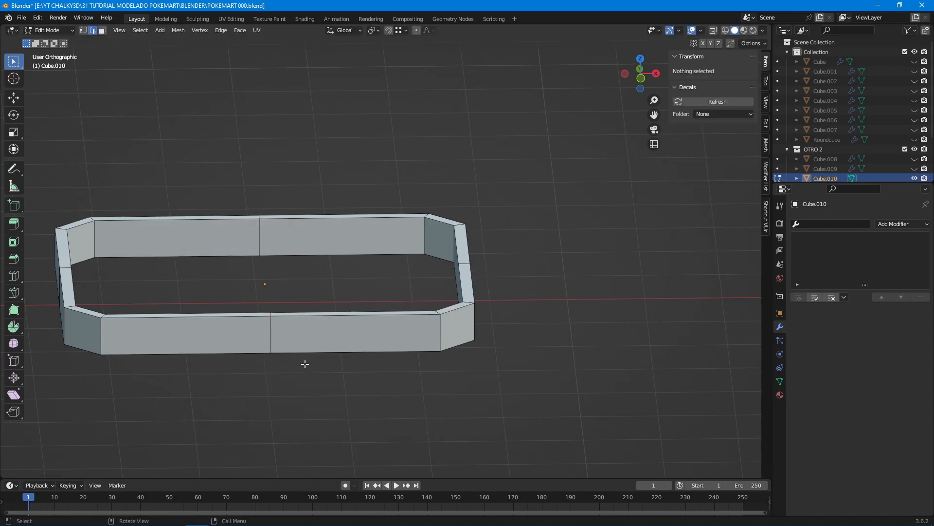
key(Tab)
key(alt+h)
key(alt+a)
- Hide the roof and fill the open top of the wall body with a face
key(KP_7)
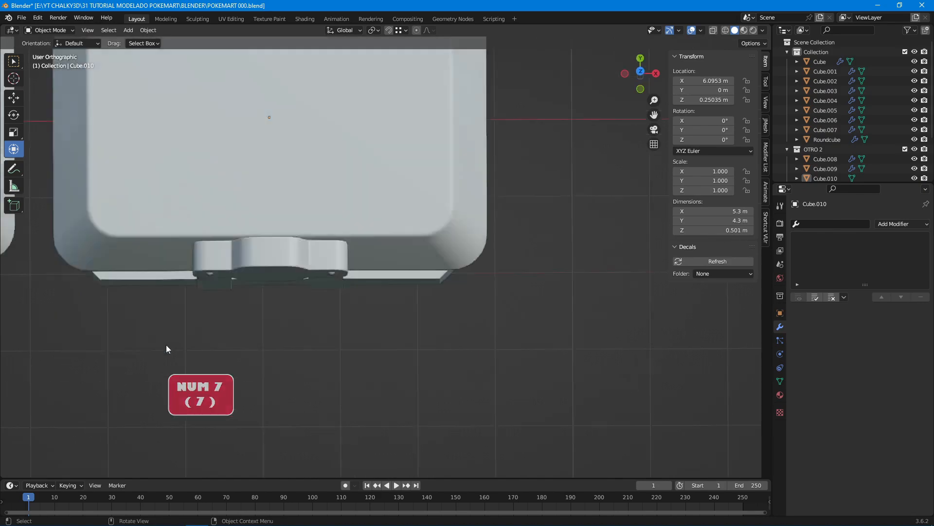
scroll(166, 345, down, 2)
click(366, 176)
key(h)
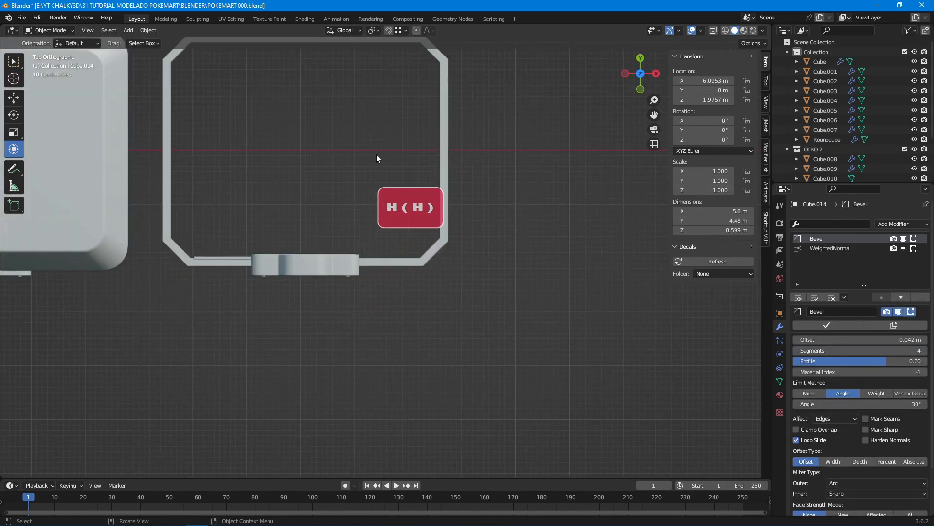
shift+middle_drag(375, 154, 381, 176)
click(173, 197)
key(Tab)
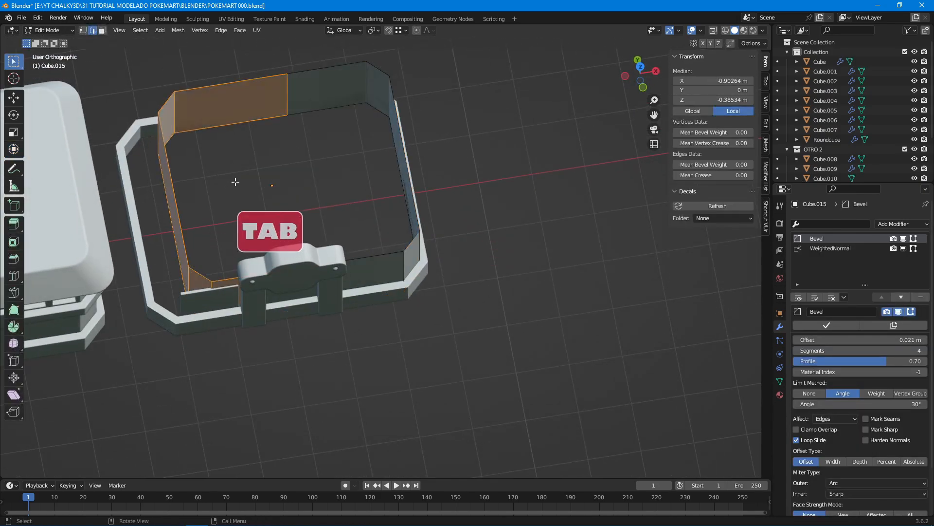
key(alt+a)
alt+shift+click(206, 87)
key(f)
key(a)
key(a)
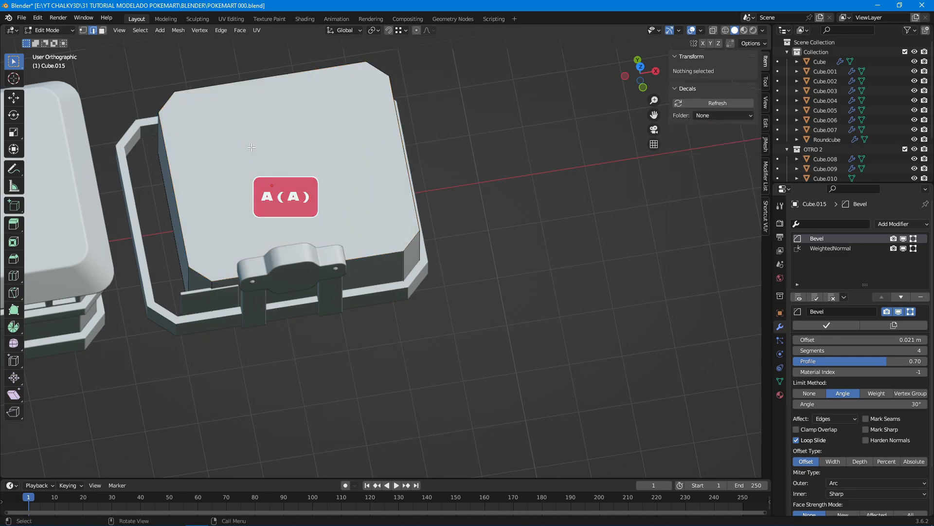
key(Tab)
- Move the vertices of the base band's -X side about 0.58 m along X towards the wall body
key(KP_7)
click(138, 184)
key(Tab)
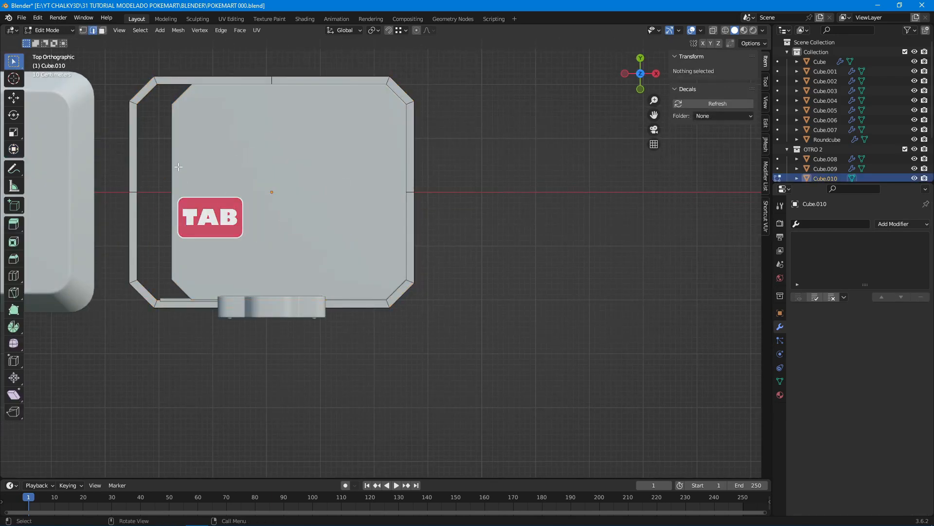
click(196, 167)
key(alt+z)
drag(113, 57, 171, 359)
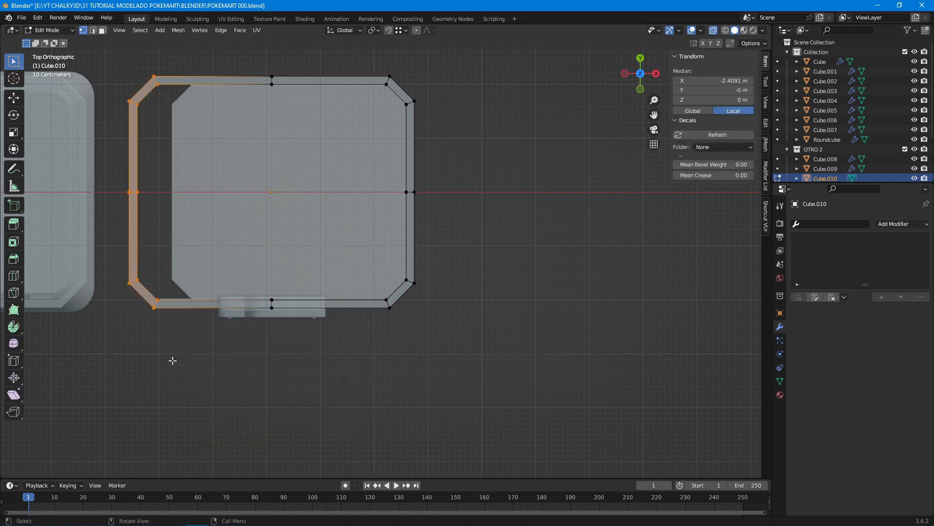
key(alt+z)
key(g)
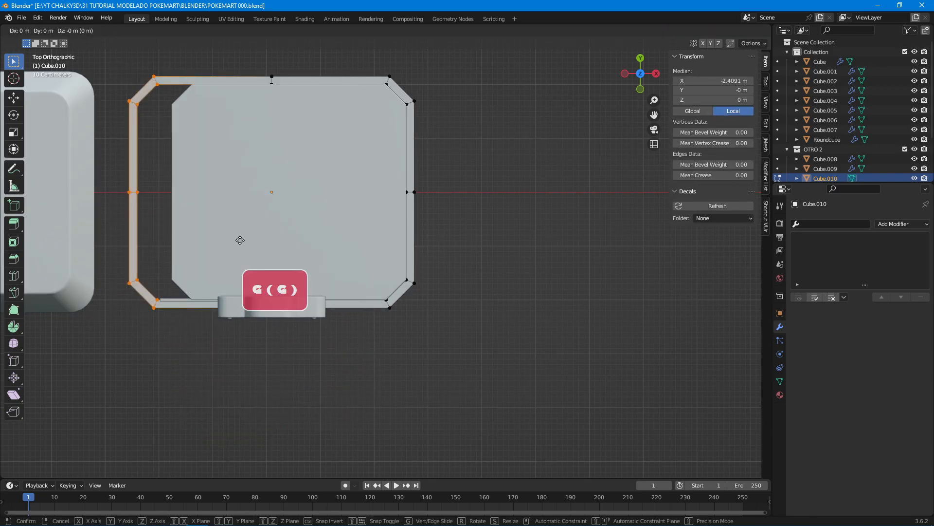
key(x)
click(271, 242)
- Try to move the base band's -X side about 0.07 m further along X, up to the wall body
scroll(219, 263, up, 3)
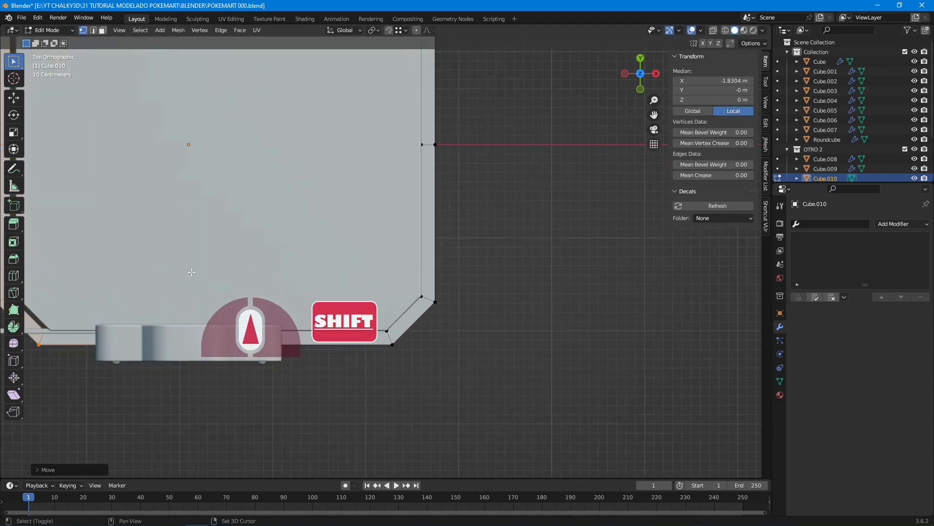
shift+middle_drag(195, 272, 424, 224)
scroll(256, 261, up, 4)
shift+middle_drag(243, 269, 296, 267)
key(g)
key(x)
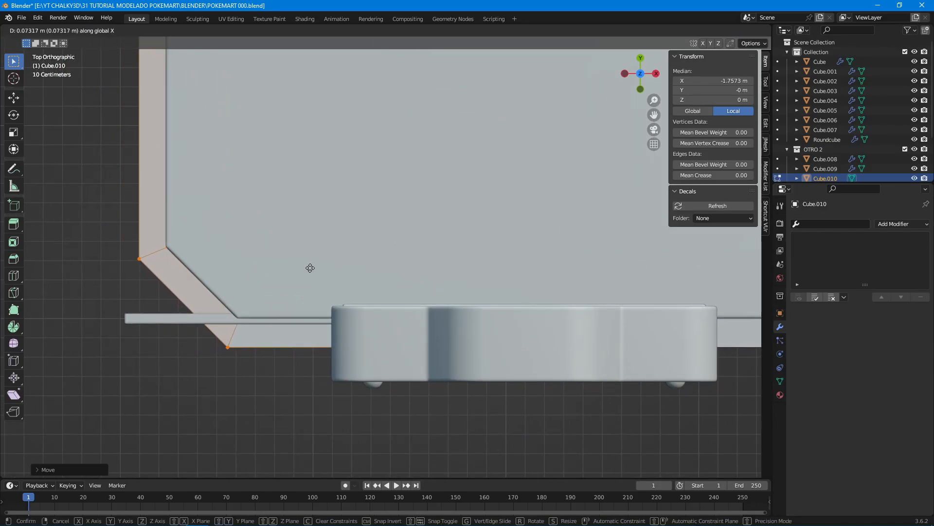
click(310, 268)
- Move the base band's -X side about 0.08 m along X so its inner edge meets the wall body
middle_drag(310, 268, 436, 233)
scroll(335, 247, down, 2)
shift+middle_drag(318, 146, 355, 250)
shift+middle_drag(273, 247, 323, 272)
shift+middle_drag(258, 336, 327, 267)
key(KP_7)
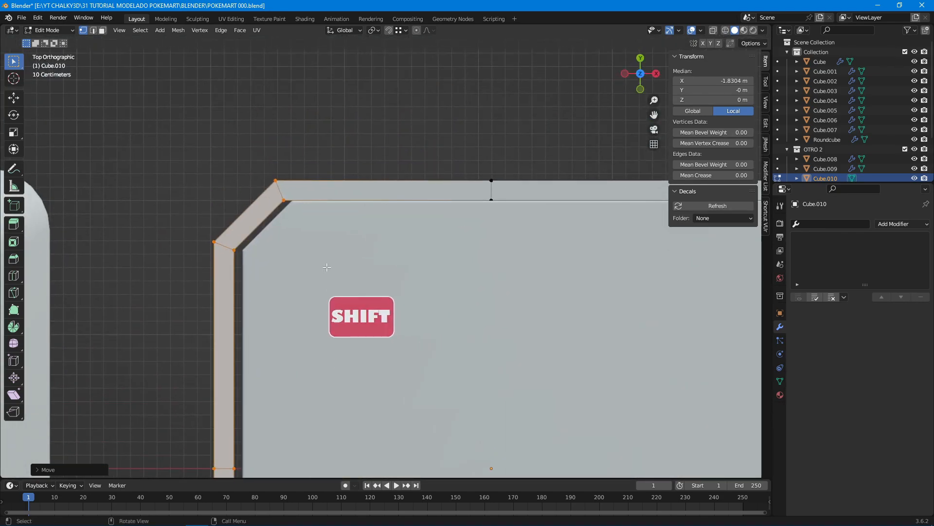
key(g)
key(x)
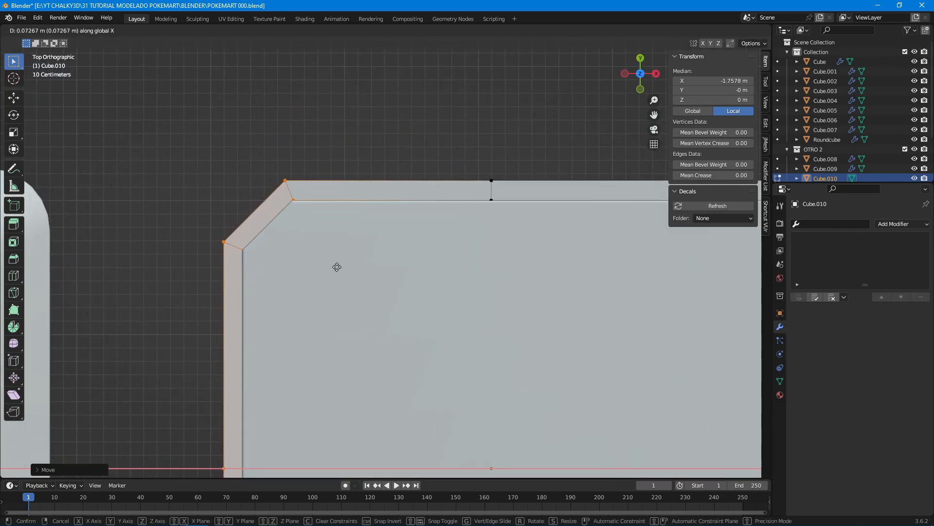
click(338, 267)
- Finish editing the base band and unhide the roof
scroll(382, 343, down, 4)
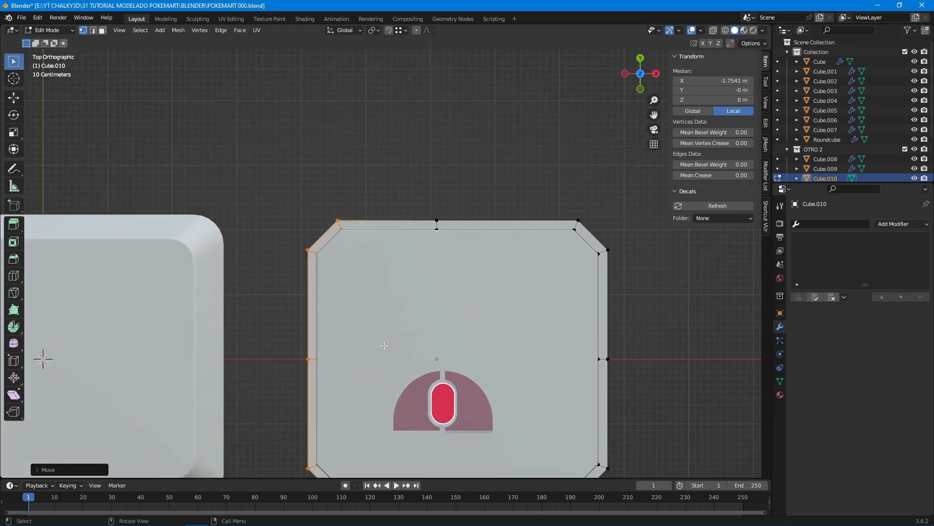
middle_drag(383, 344, 407, 311)
shift+middle_drag(404, 331, 387, 239)
shift+middle_drag(423, 285, 456, 300)
key(Tab)
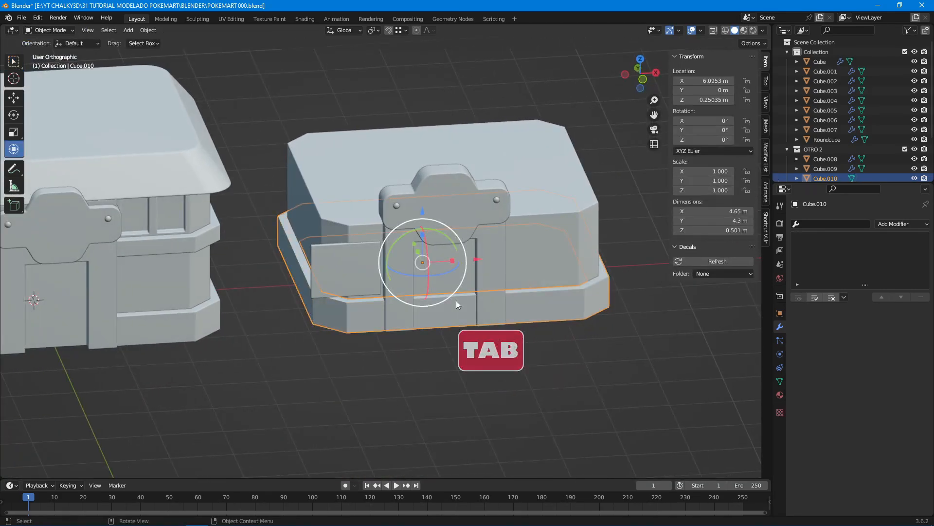
key(alt+h)
key(alt+a)
- Move all vertices of the roof's -X side about 0.63 m along X to match the narrower walls
click(562, 196)
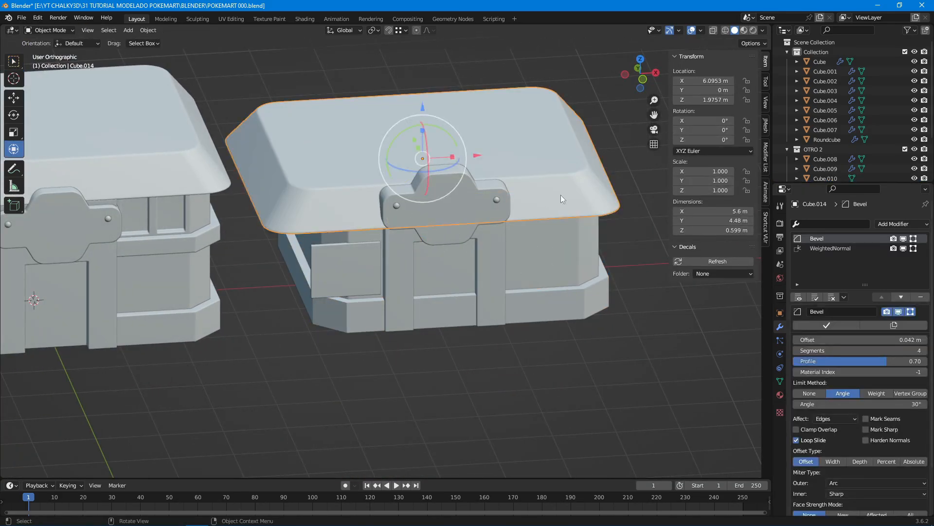
key(Tab)
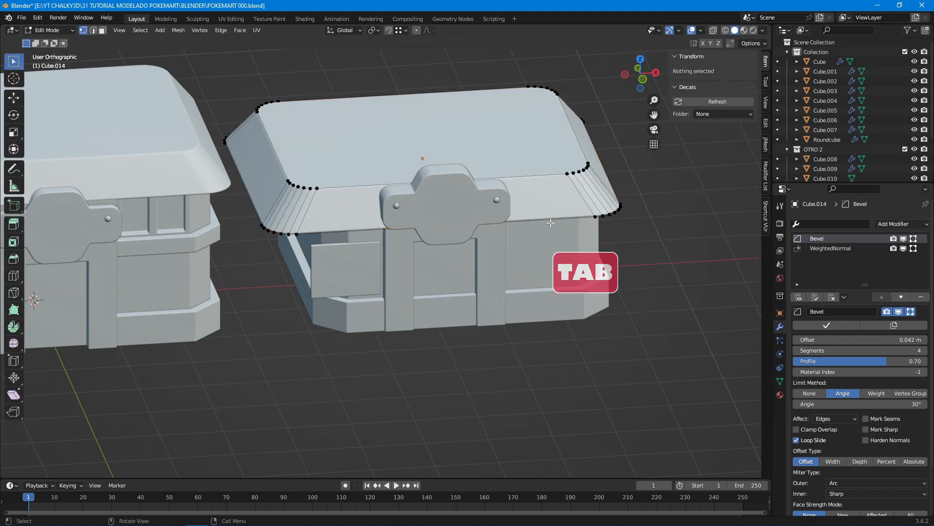
middle_drag(543, 225, 534, 225)
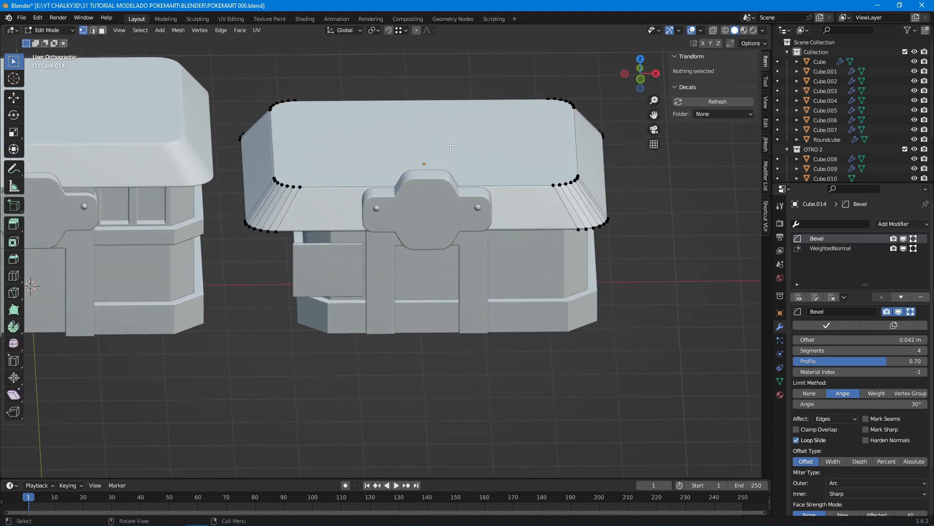
key(alt+z)
drag(216, 78, 323, 240)
key(alt+z)
key(KP_7)
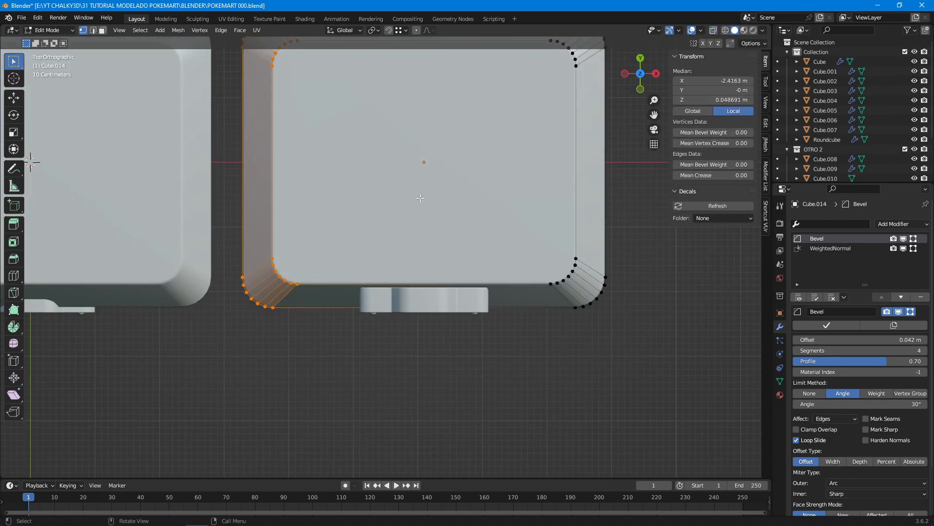
key(alt+z)
shift+middle_drag(420, 198, 367, 225)
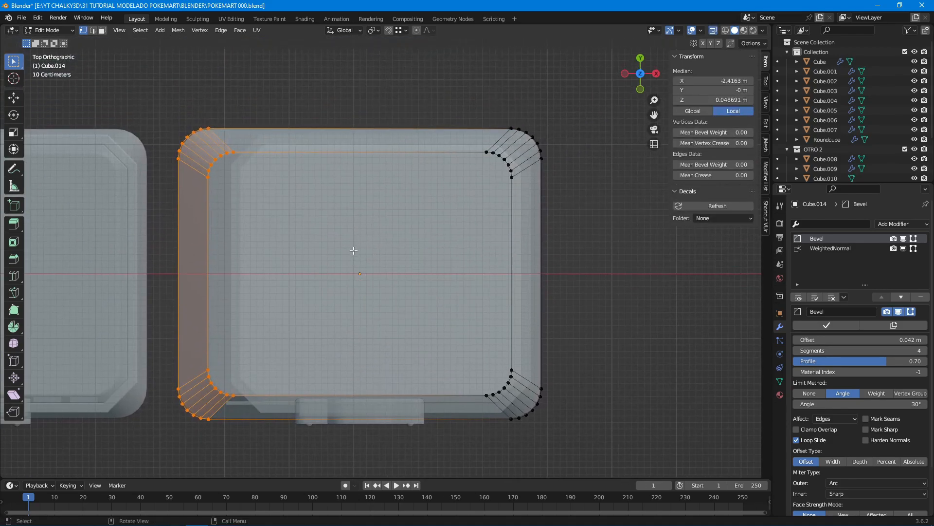
key(g)
key(x)
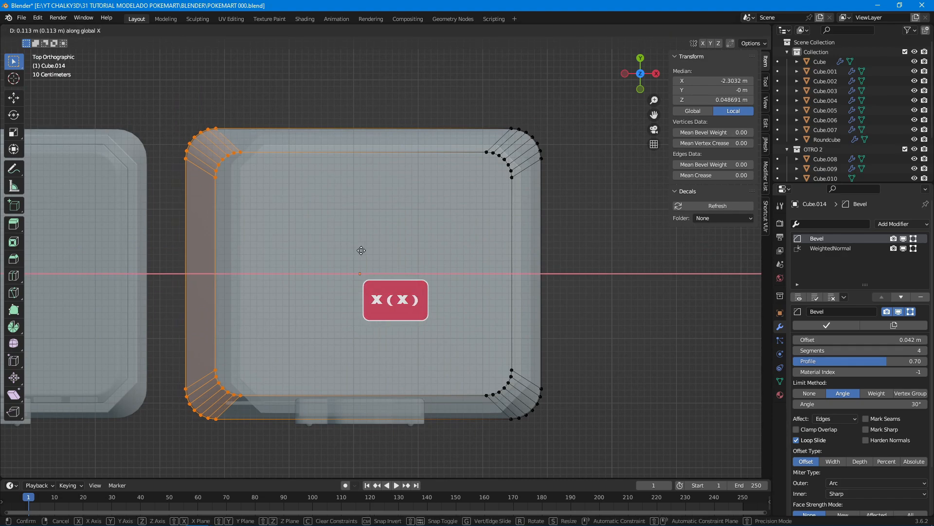
click(394, 253)
key(alt+z)
key(Tab)
- Move the door frame, door and window panel together about 1.09 m along X
middle_drag(428, 362, 427, 305)
key(KP_1)
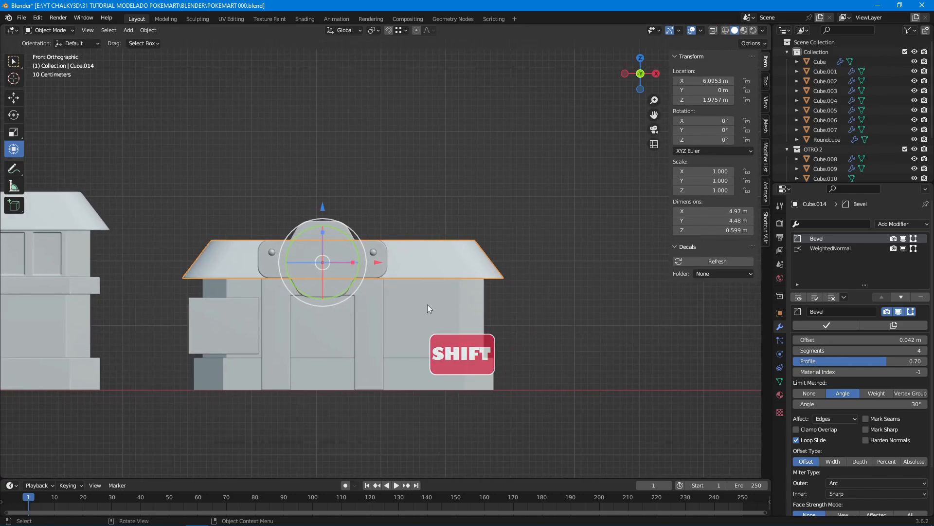
click(395, 299)
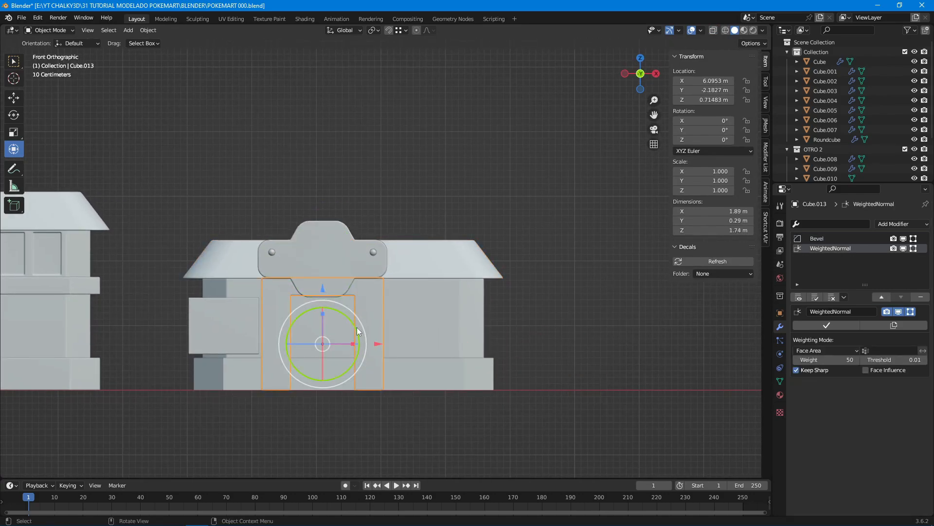
click(361, 309)
shift+click(368, 301)
shift+click(249, 317)
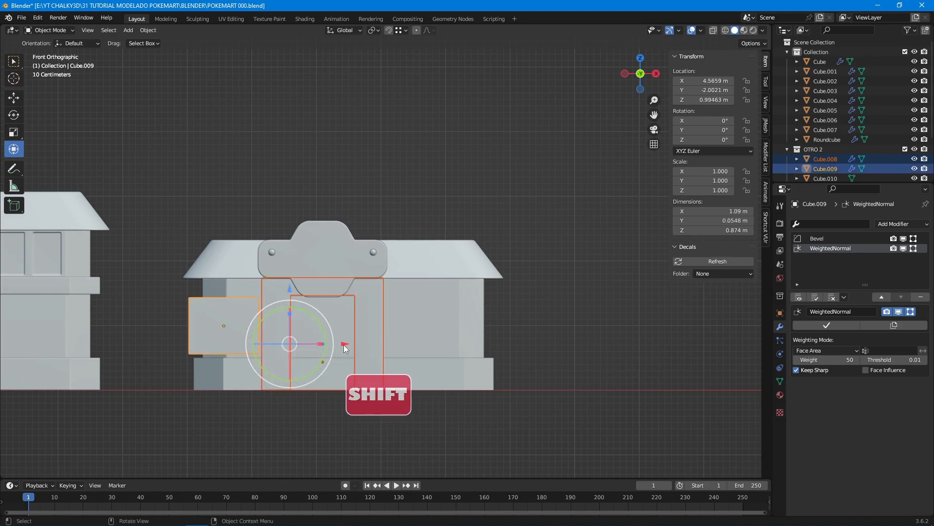
drag(344, 348, 487, 326)
- Nudge the door frame, door and window panel about 0.085 m further along X, aligning the frame's edge with the base band's corner, and deselect everything
scroll(425, 297, up, 5)
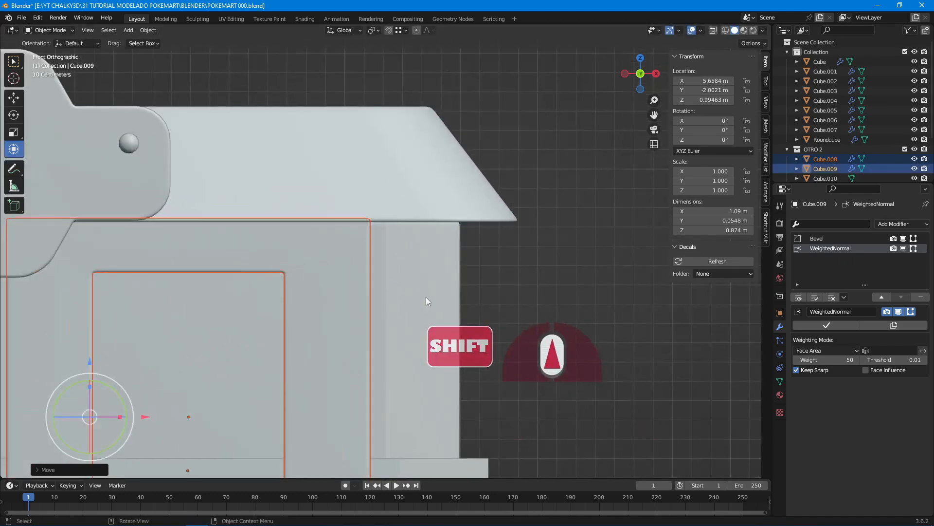
shift+middle_drag(425, 297, 388, 285)
key(g)
key(x)
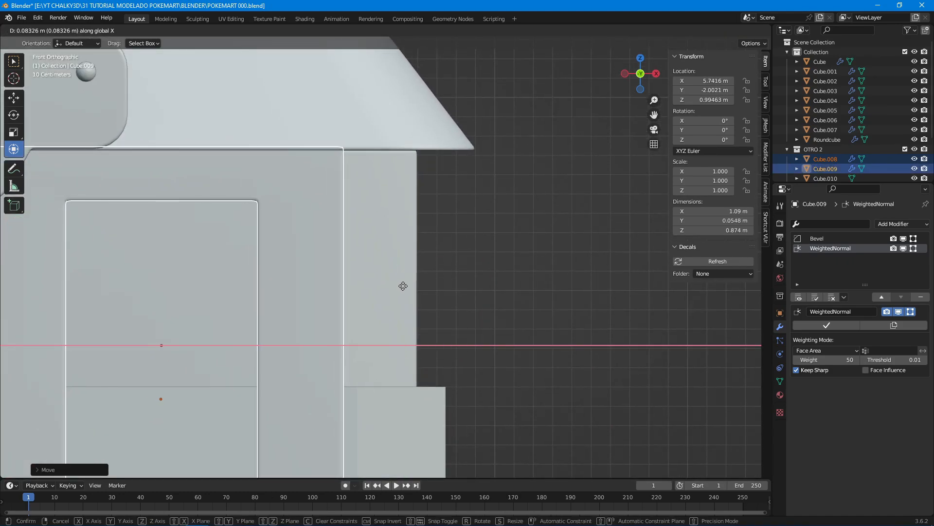
click(405, 287)
middle_drag(405, 287, 364, 299)
key(g)
key(x)
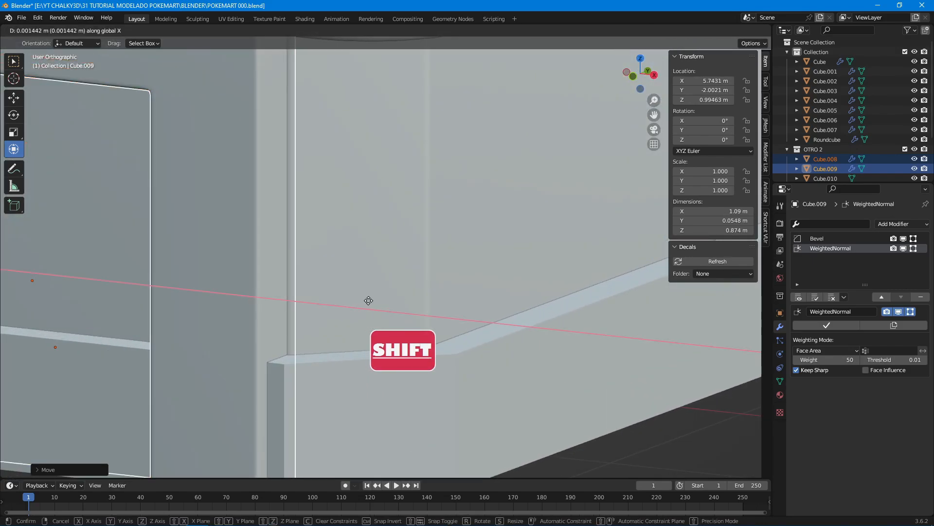
click(369, 300)
scroll(371, 300, down, 4)
key(a)
key(a)
middle_drag(387, 305, 440, 284)
key(KP_1)
scroll(448, 297, down, 2)
key(KP_1)
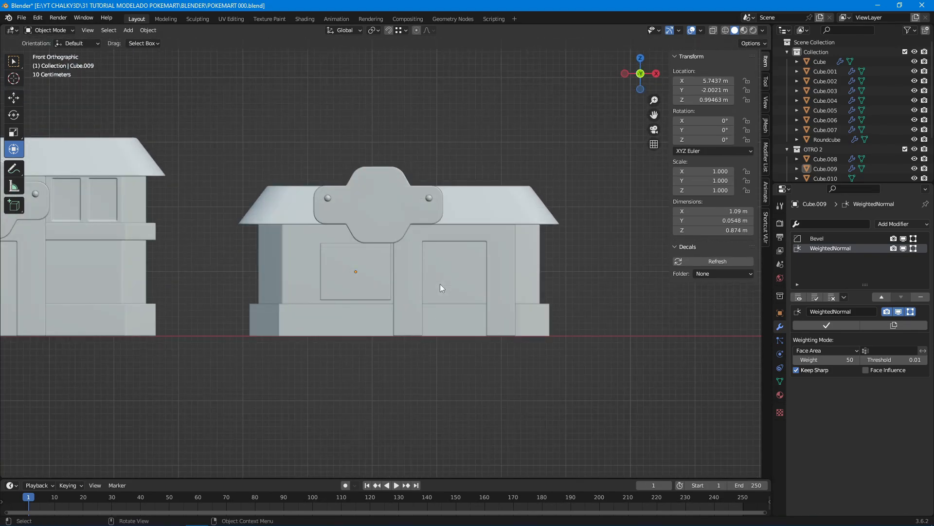
- Move all vertices of the Pokémart walls' -X side about 0.52 m along X to narrow the building
click(299, 252)
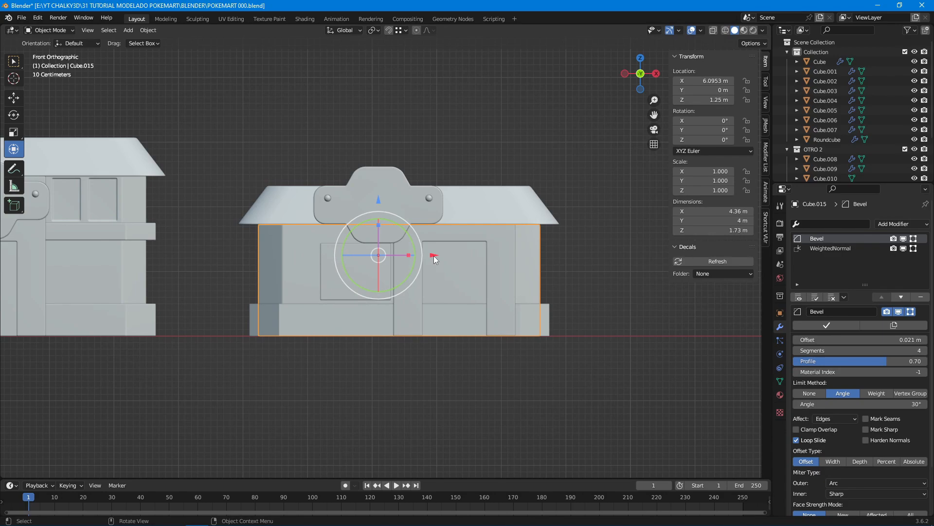
scroll(433, 256, down, 2)
scroll(432, 259, up, 3)
key(Tab)
key(alt+z)
drag(229, 199, 307, 359)
key(alt+z)
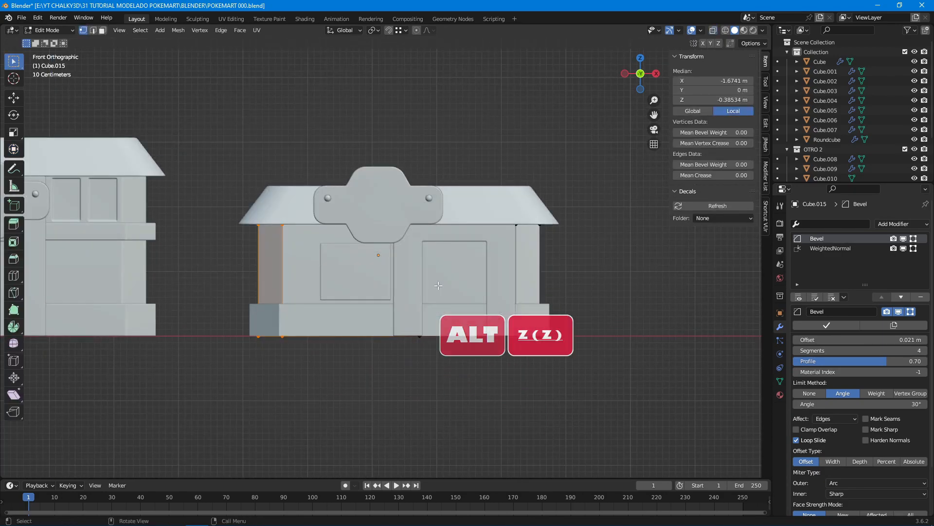
shift+middle_drag(456, 275, 418, 283)
key(g)
key(x)
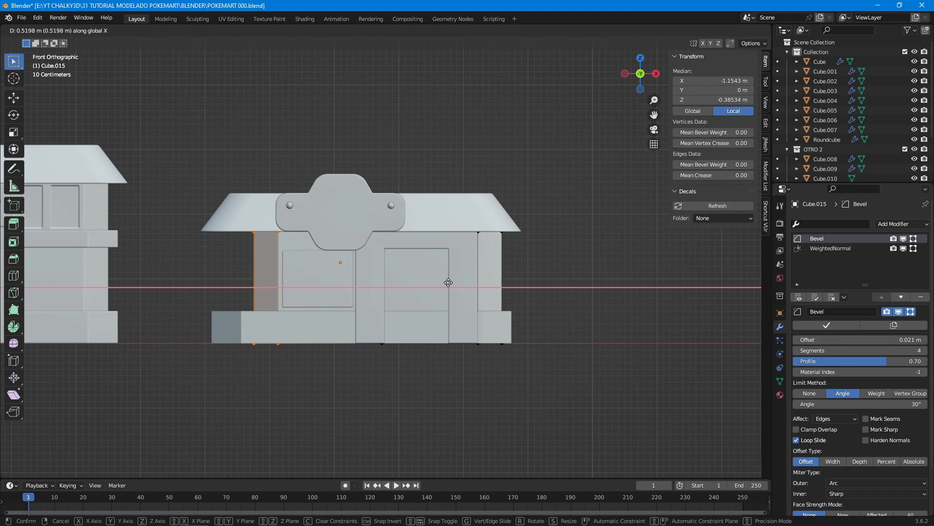
click(449, 282)
key(Tab)
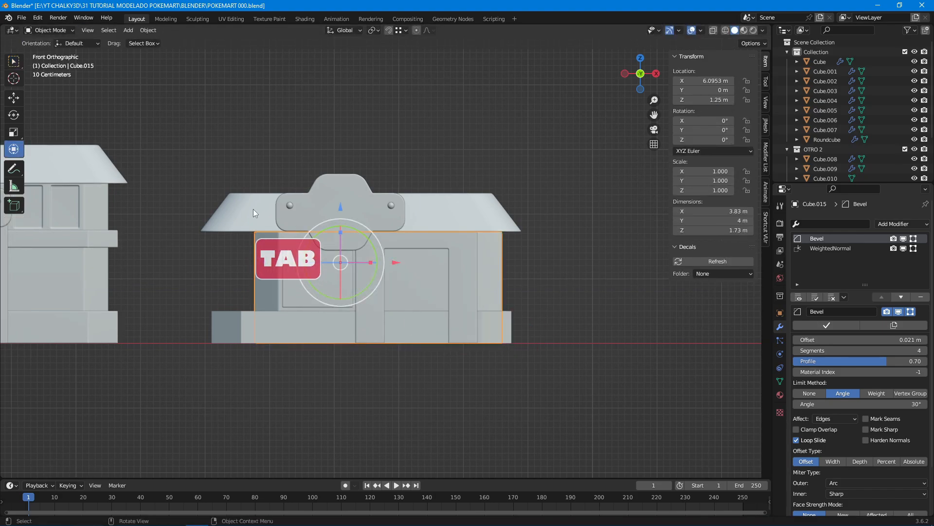
- Move the vertices of the roof's -X side about 0.54 m along X to match the narrower walls
key(KP_7)
click(276, 229)
key(Tab)
key(alt+z)
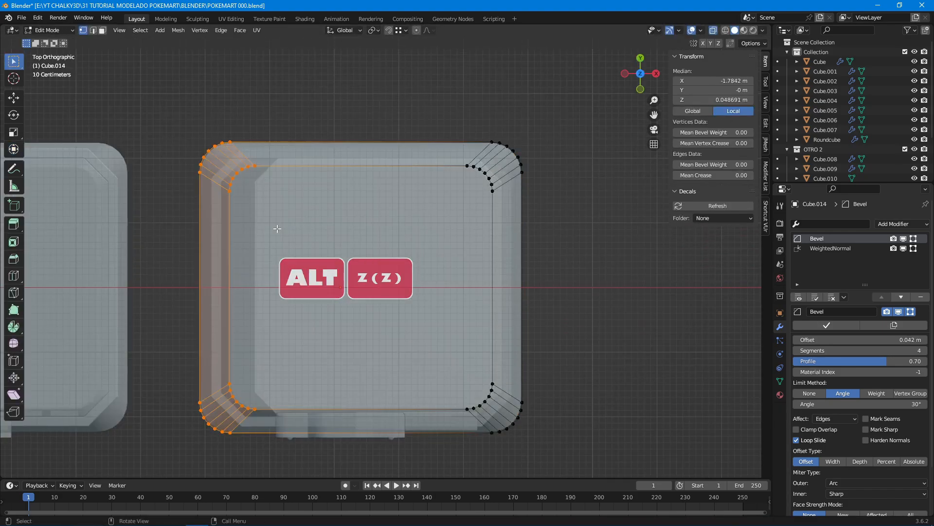
key(g)
key(x)
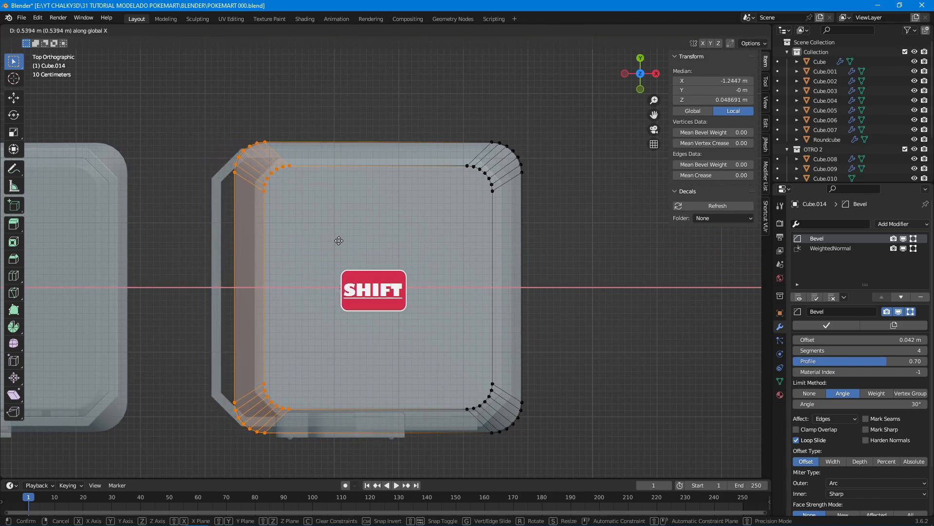
click(341, 240)
key(Tab)
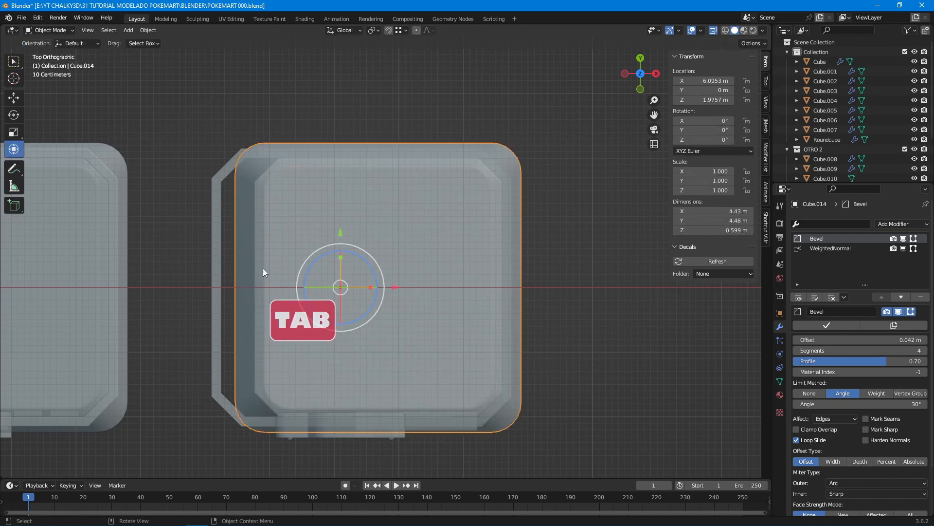
- Hide the roof and move the vertices of the base band's -X side about 0.44 m along X
click(217, 248)
key(Tab)
key(Tab)
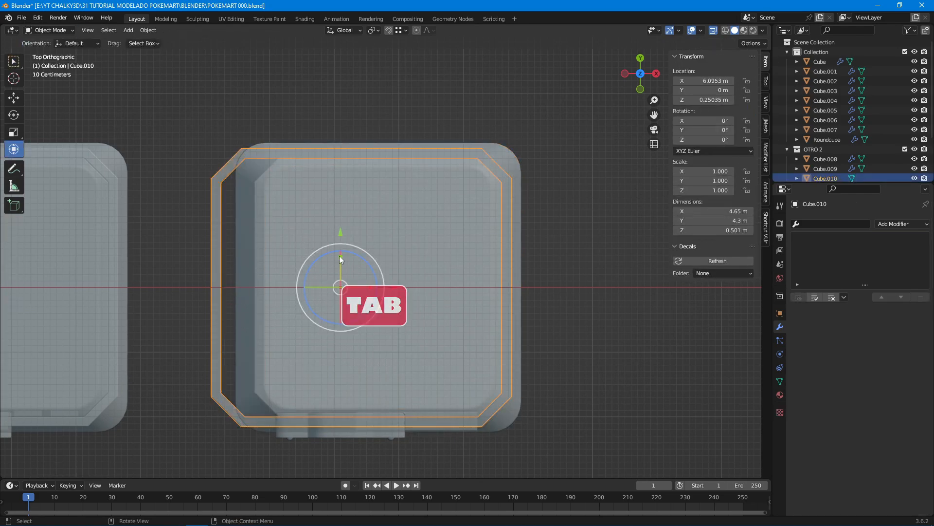
click(238, 201)
key(h)
click(246, 192)
key(Tab)
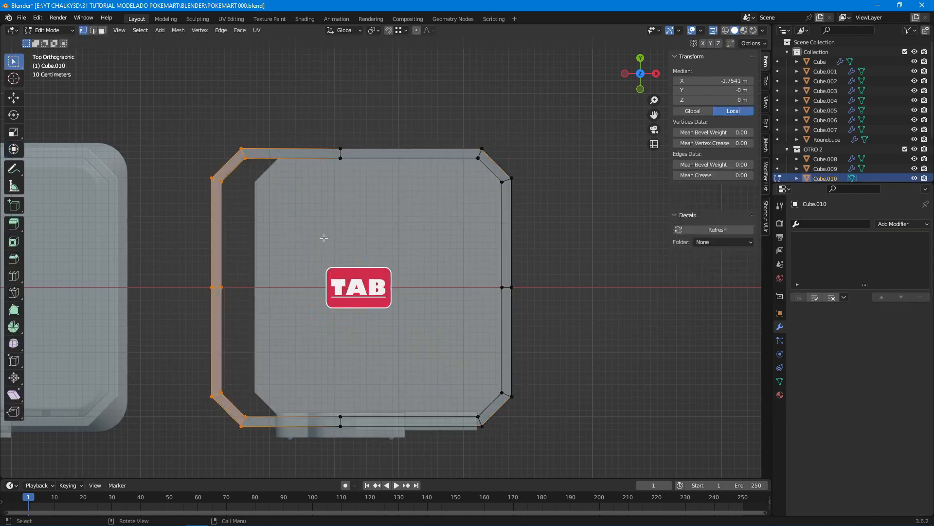
key(g)
key(x)
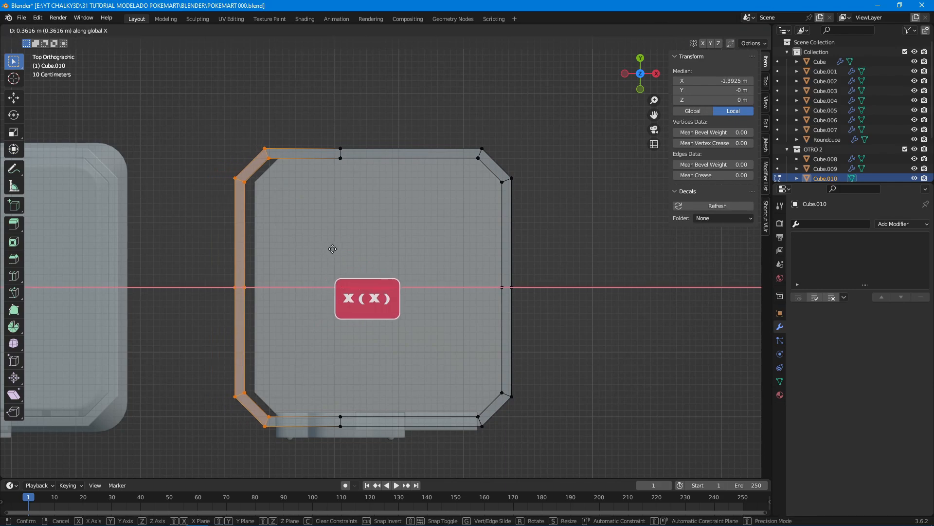
click(337, 249)
- Nudge the base band's -X side about 0.09 m further along X until its inner edge meets the wall
scroll(323, 208, up, 1)
shift+middle_drag(323, 208, 364, 280)
scroll(302, 257, up, 4)
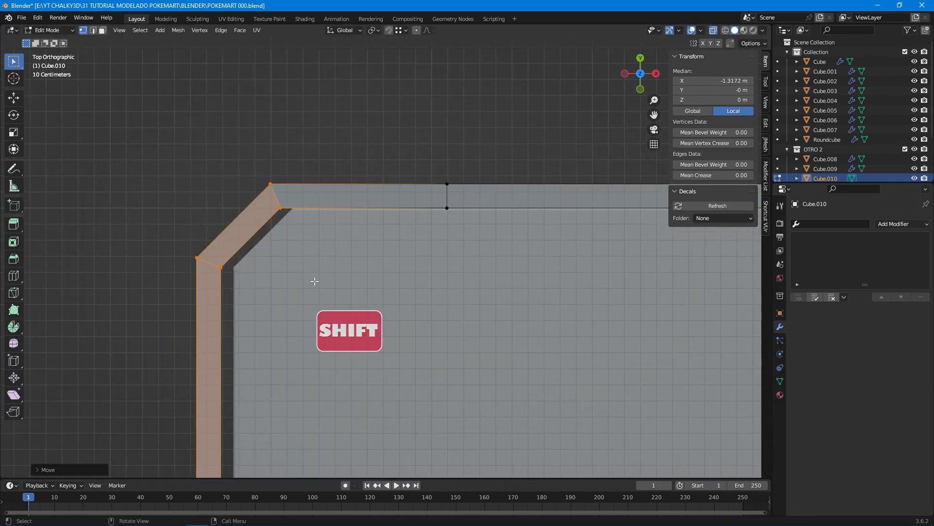
key(g)
key(x)
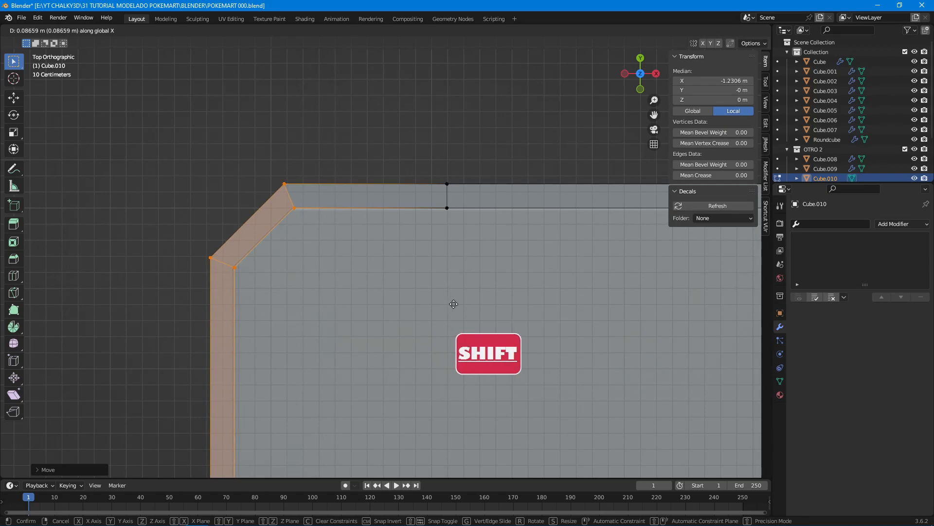
click(462, 304)
scroll(463, 307, down, 5)
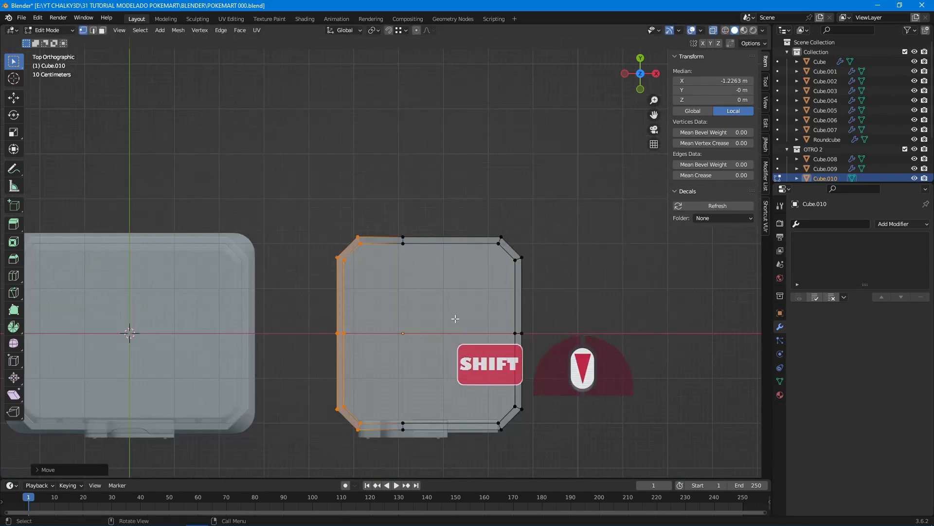
- Dissolve the middle edge loops on the base band's back and front sides
shift+middle_drag(462, 354, 410, 246)
key(2)
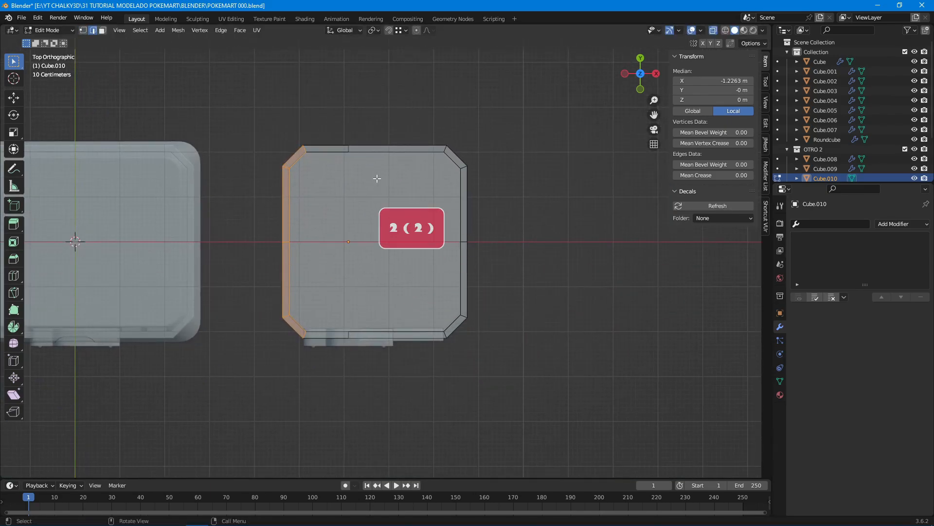
key(a)
key(a)
alt+shift+click(348, 149)
key(x)
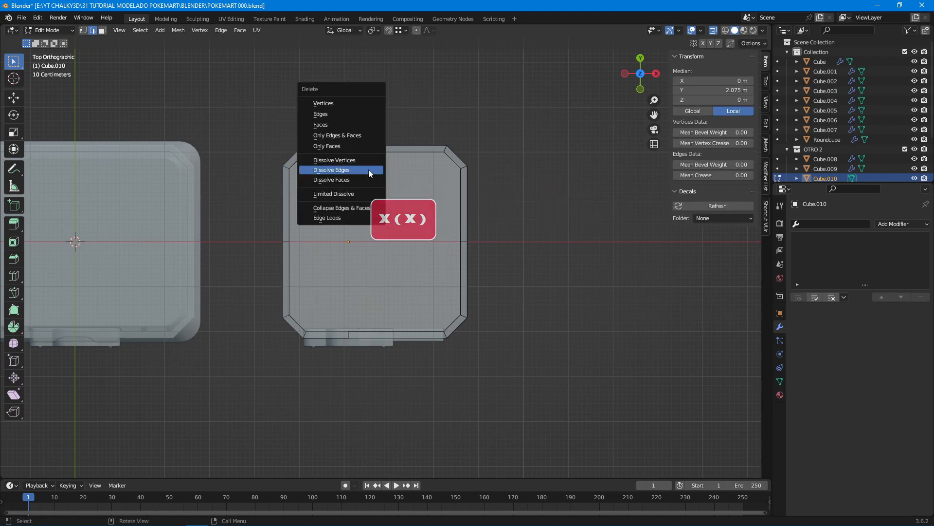
click(369, 170)
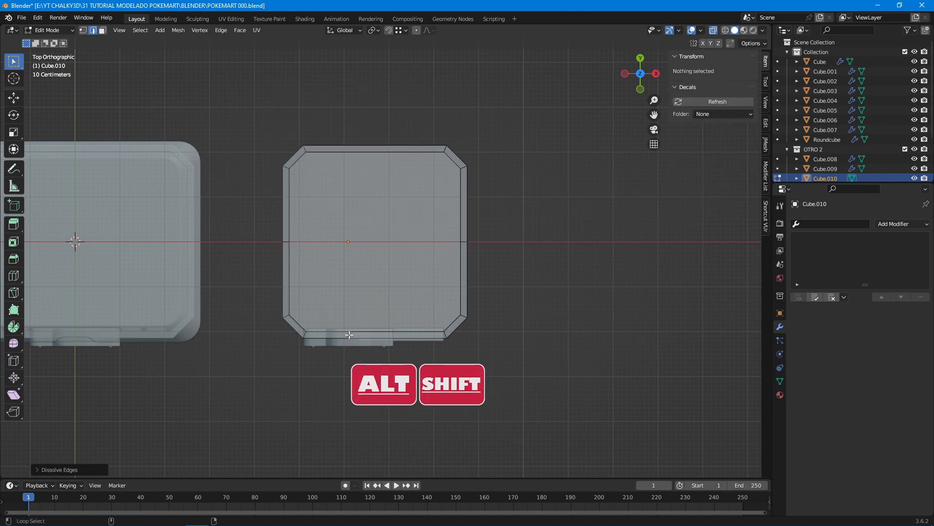
alt+shift+click(348, 335)
key(x)
click(364, 283)
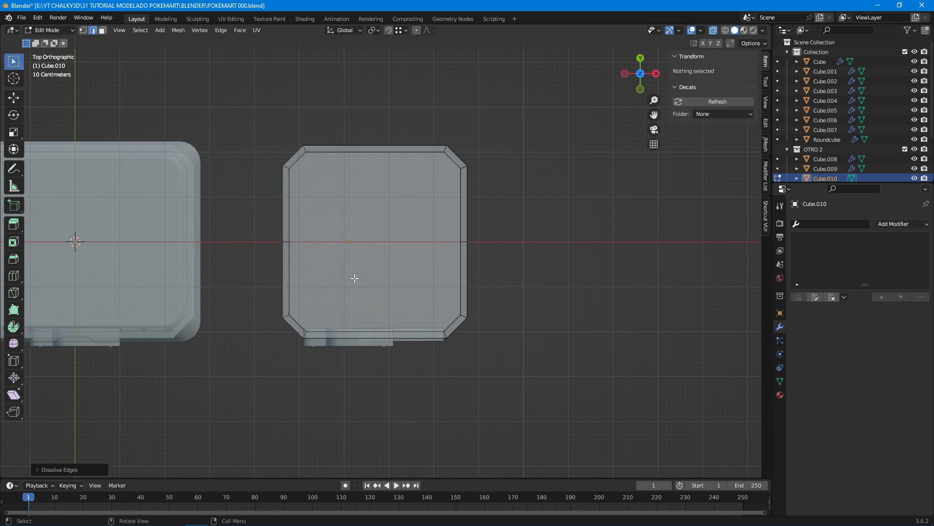
- Finish editing the base band, unhide the roof and deselect everything
key(alt+z)
middle_drag(351, 279, 387, 322)
key(Tab)
key(alt+h)
key(alt+a)
- Move the sign together with its round screws about 0.6 m along X
key(KP_1)
scroll(393, 305, up, 3)
click(214, 263)
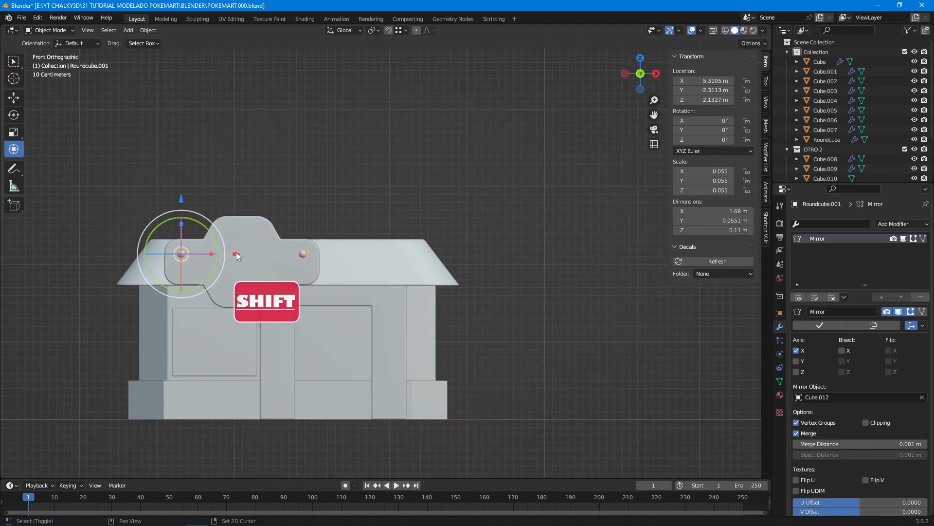
key(shift+d)
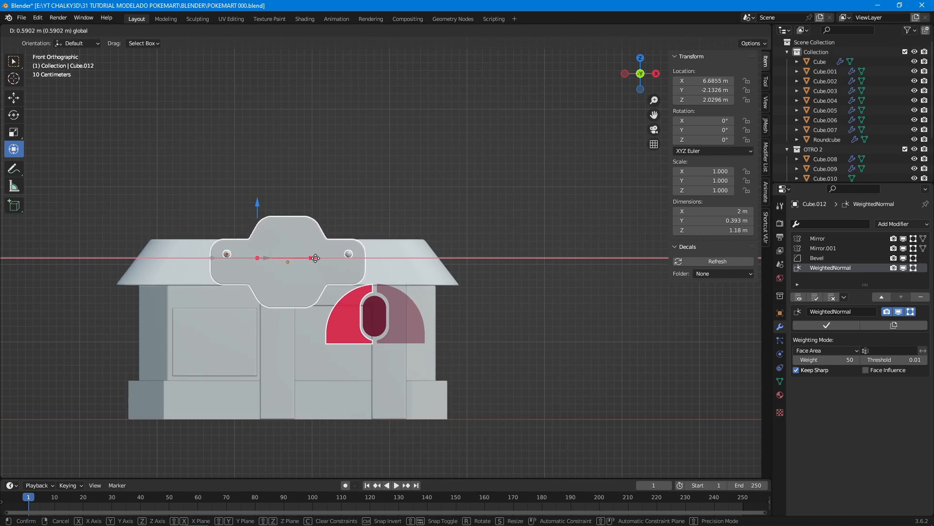
drag(316, 258, 317, 258)
click(468, 252)
scroll(477, 250, down, 3)
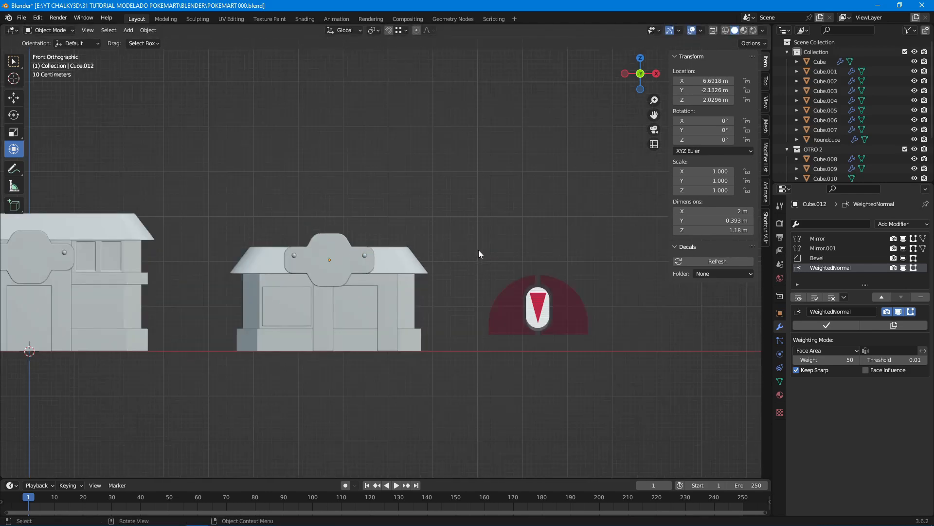
- Add a vertical edge loop to the base band's front behind the door frame's -X post and straighten it along X
middle_drag(478, 249, 463, 341)
shift+middle_drag(462, 341, 453, 289)
middle_drag(443, 322, 397, 360)
scroll(395, 359, up, 2)
click(382, 349)
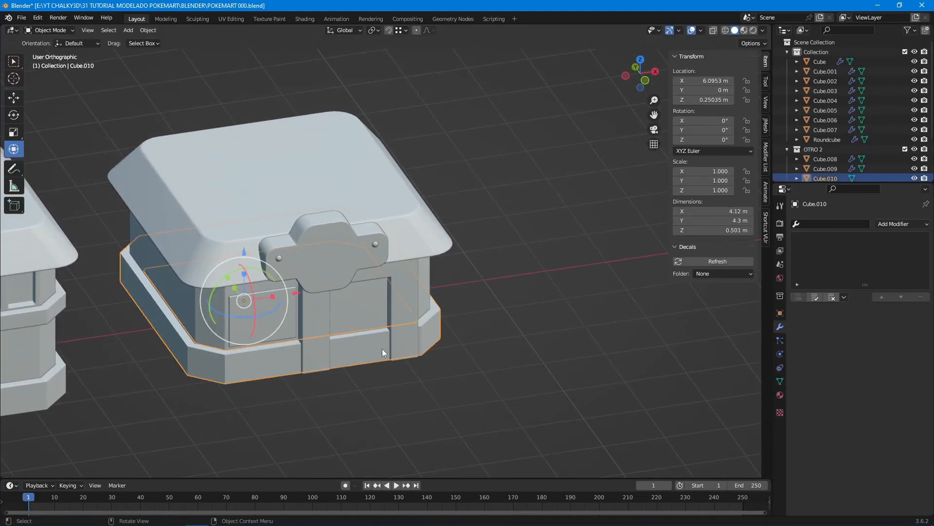
key(Tab)
key(KP_1)
key(alt+z)
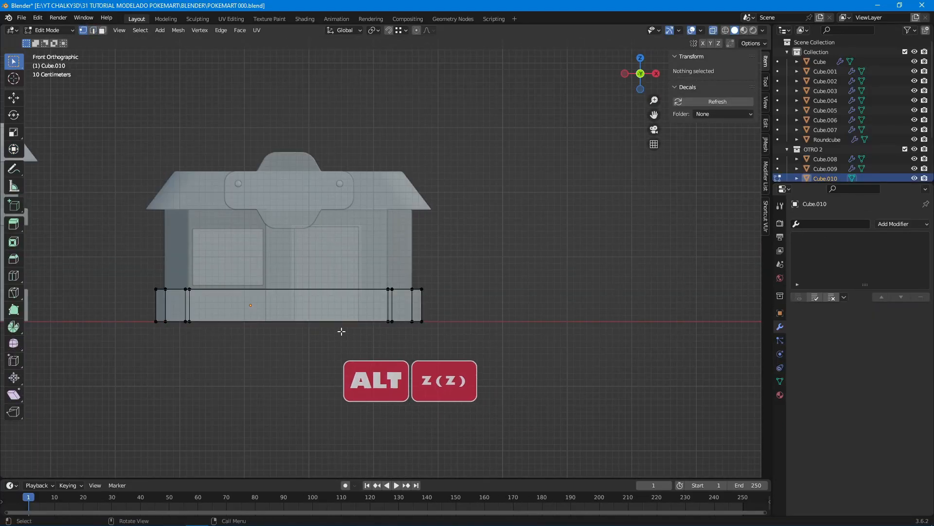
scroll(316, 327, up, 2)
mouse_move(271, 327)
middle_down()
mouse_move(283, 340)
mouse_move(269, 336)
middle_up()
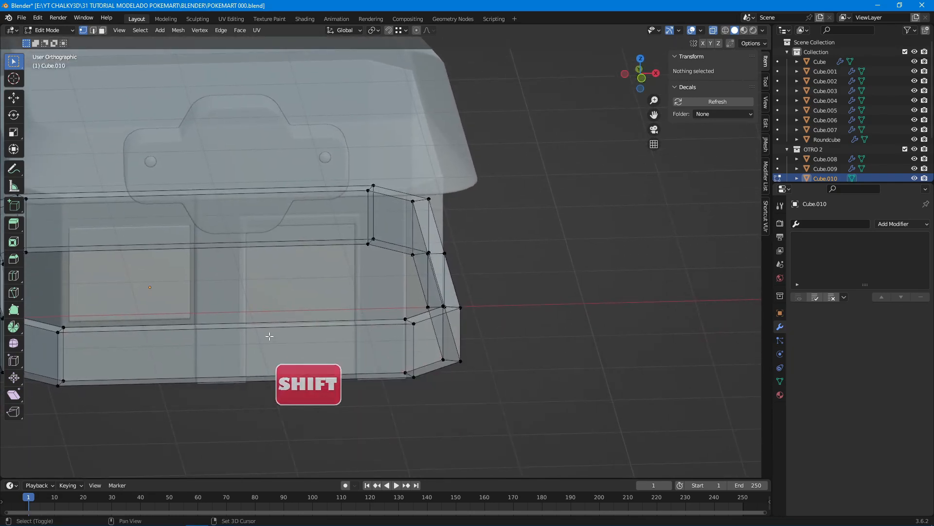
key(ctrl+r)
click(205, 331)
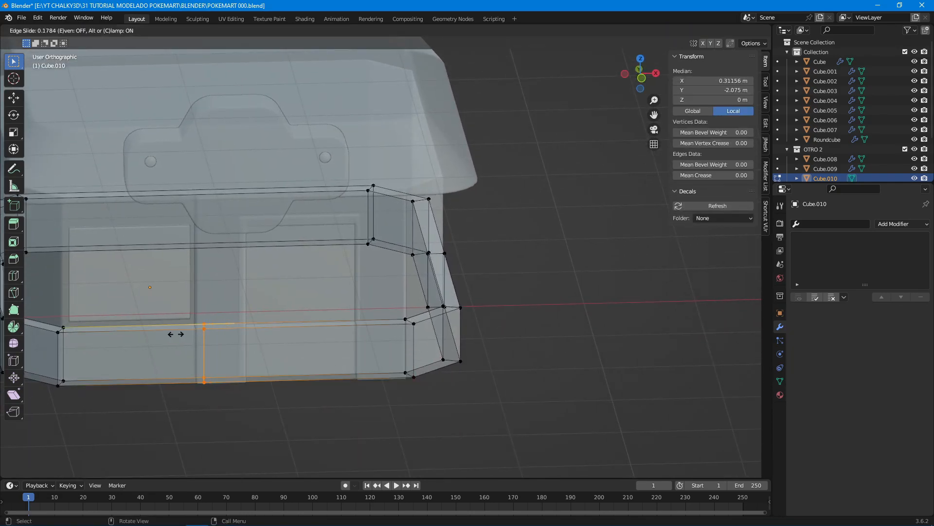
click(176, 334)
key(s)
key(x)
click(287, 346)
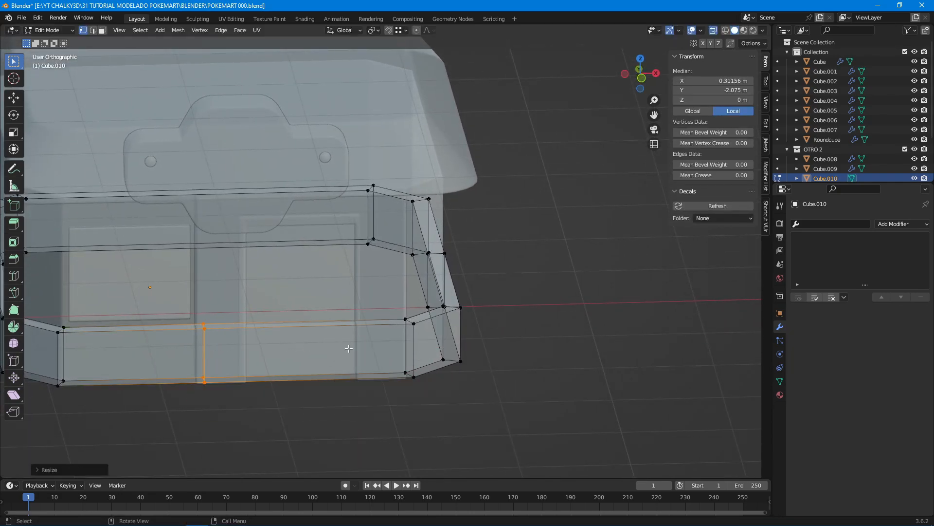
- Add a second vertical front loop, flatten it along X with scale 0 and move it about 0.74 m along X behind the frame's +X post
middle_drag(344, 349, 371, 336)
key(ctrl+r)
click(373, 337)
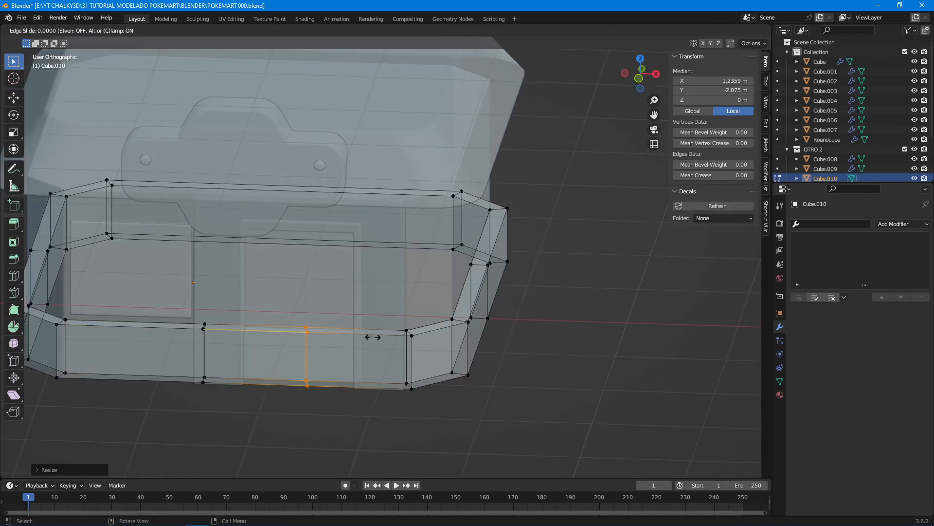
key(s)
key(x)
key(KP_0)
click(345, 359)
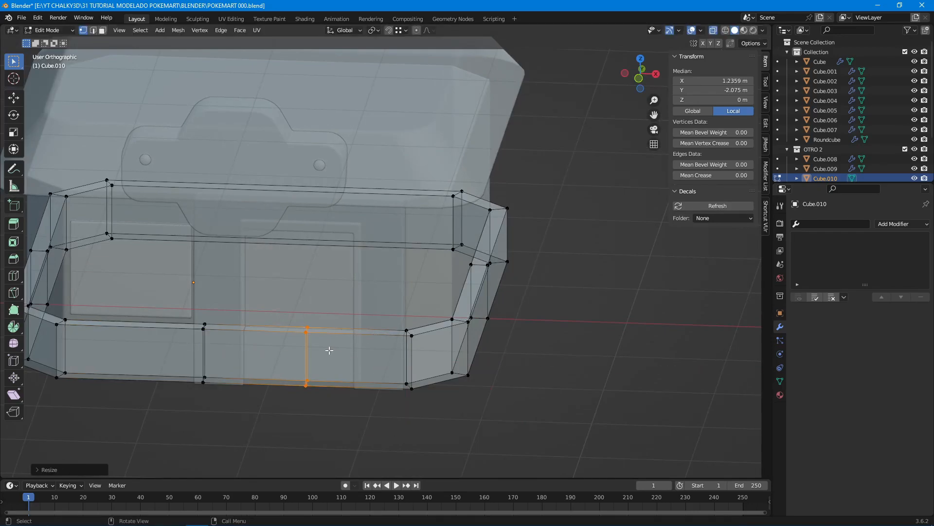
key(g)
key(x)
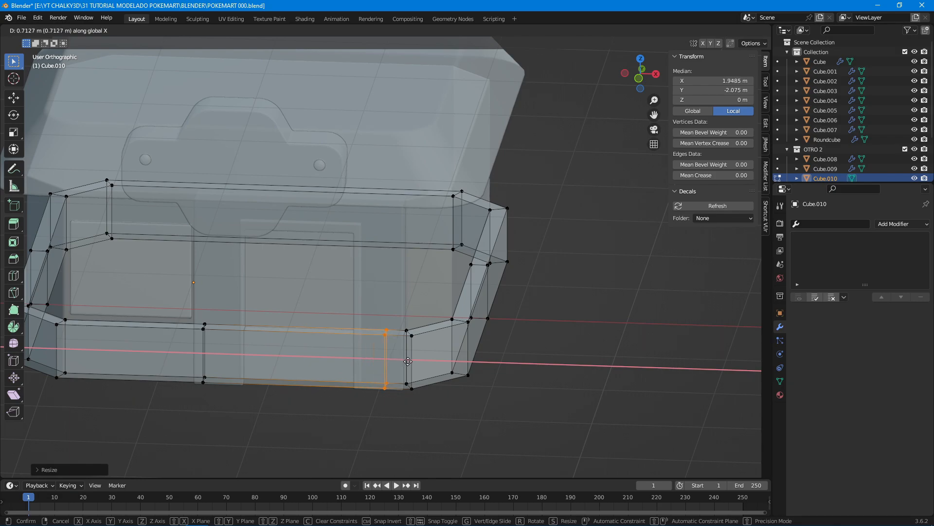
click(413, 361)
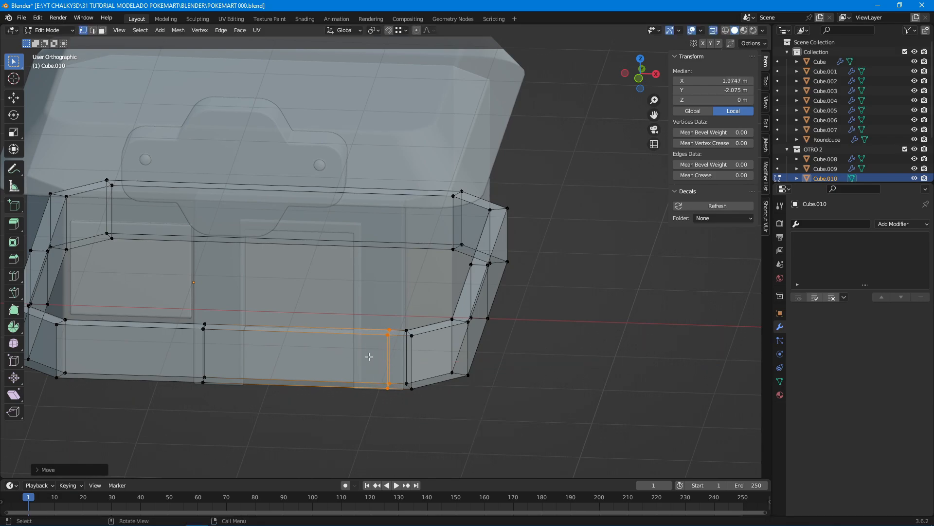
- Move the base band's first front edge loop about 0.03 m along -X, keeping it behind the door frame post
middle_drag(317, 373, 336, 368)
drag(189, 326, 240, 419)
mouse_move(319, 365)
middle_down()
mouse_move(294, 391)
mouse_move(303, 371)
middle_up()
key(g)
key(x)
click(291, 388)
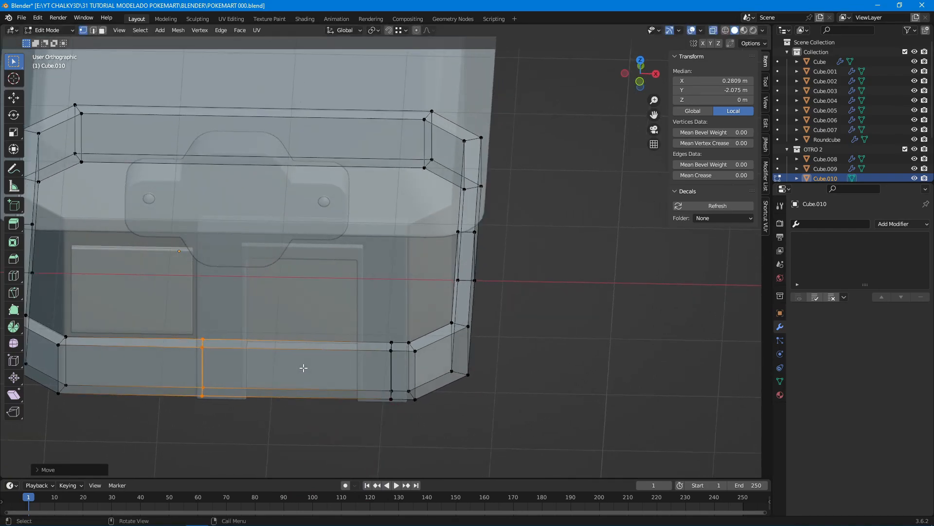
- Delete the base band faces between the two front loops to clear the doorway, and leave Edit Mode
key(3)
drag(277, 329, 312, 415)
key(x)
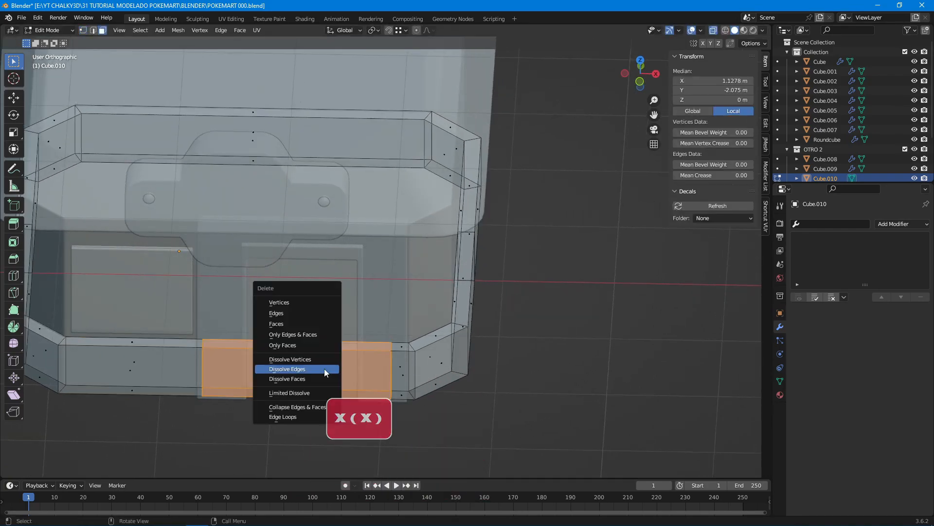
click(324, 369)
key(alt+z)
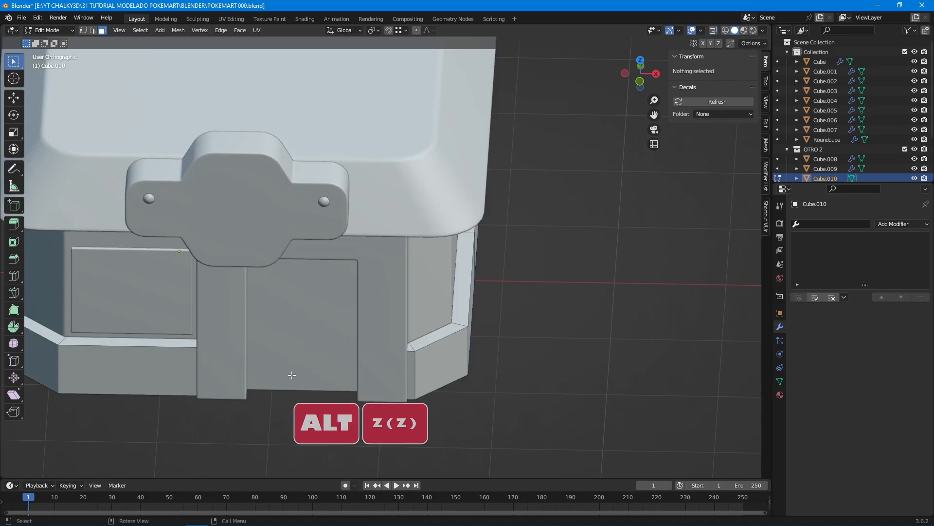
middle_drag(294, 369, 295, 359)
key(Tab)
scroll(152, 358, down, 4)
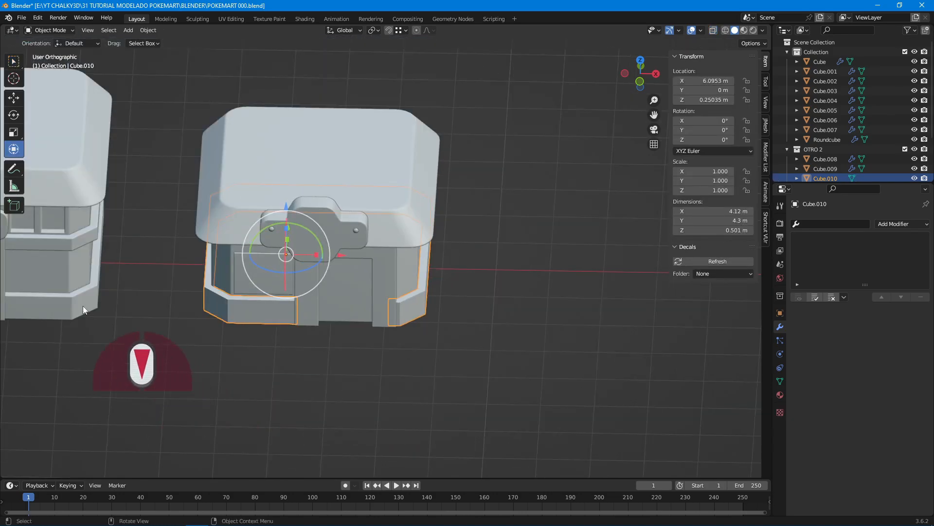
- Bevel the smaller building's base band with a width of 0.021 m, matching the original building's band
click(83, 306)
click(814, 238)
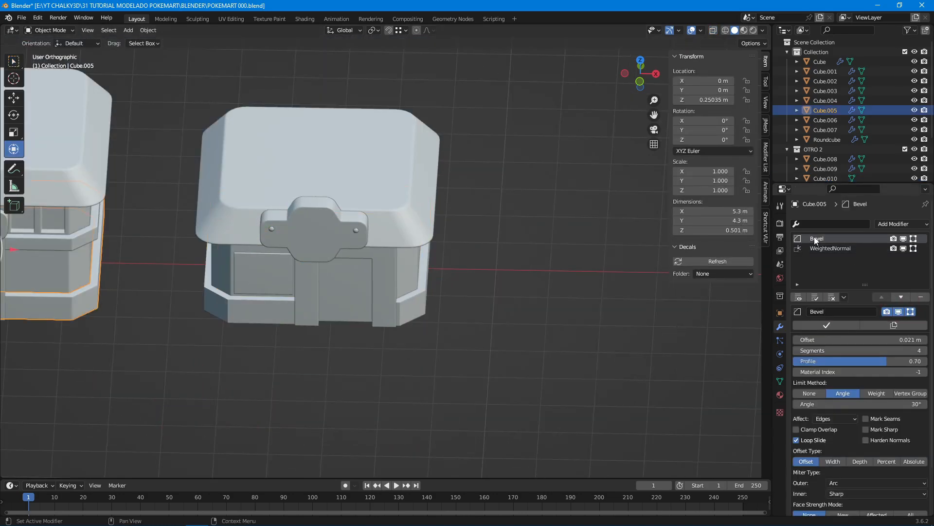
click(412, 308)
click(765, 125)
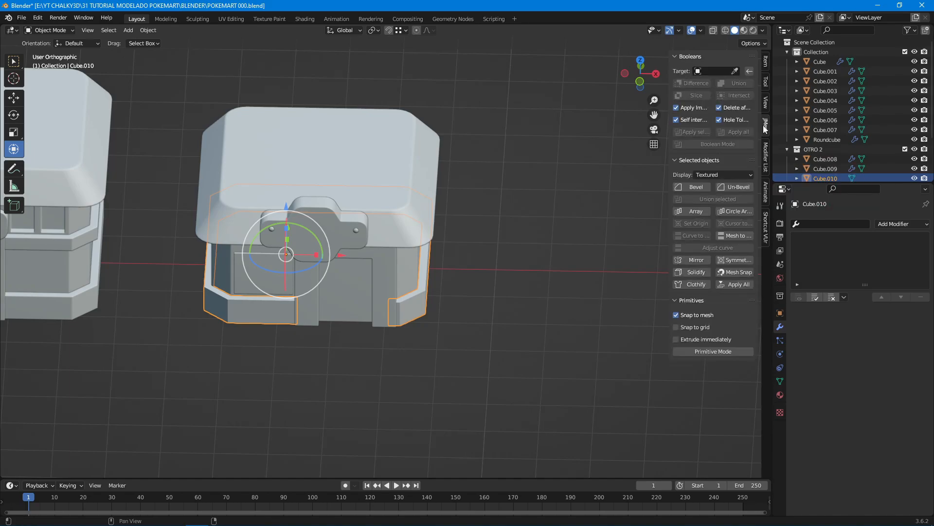
click(695, 188)
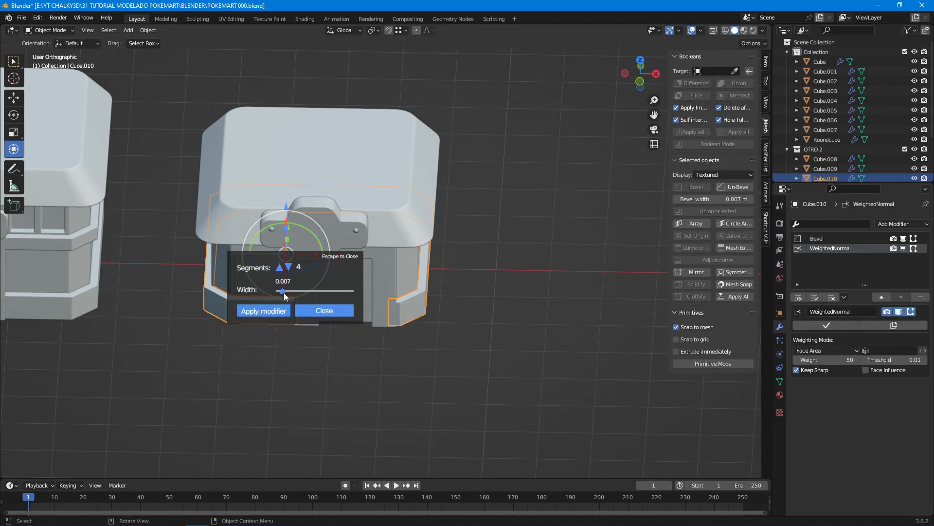
drag(284, 293, 295, 291)
click(302, 309)
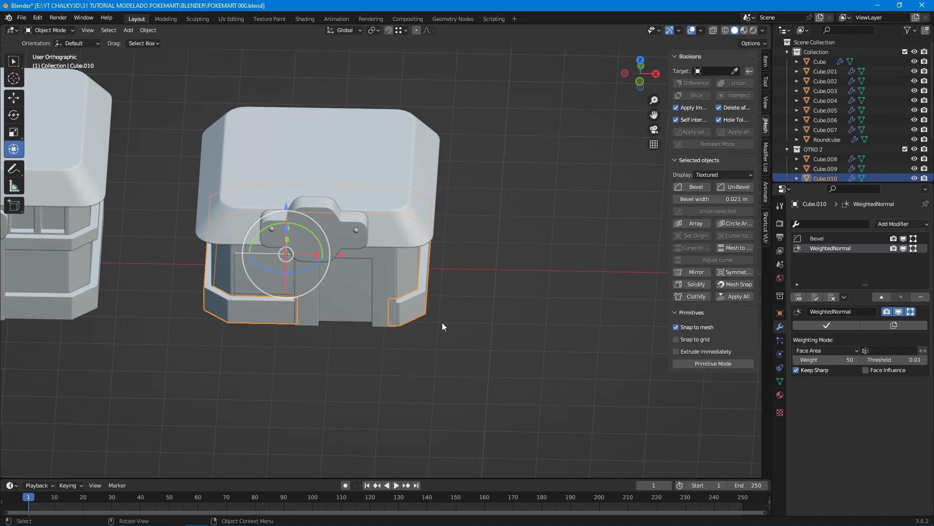
middle_drag(442, 326, 349, 346)
scroll(350, 346, up, 3)
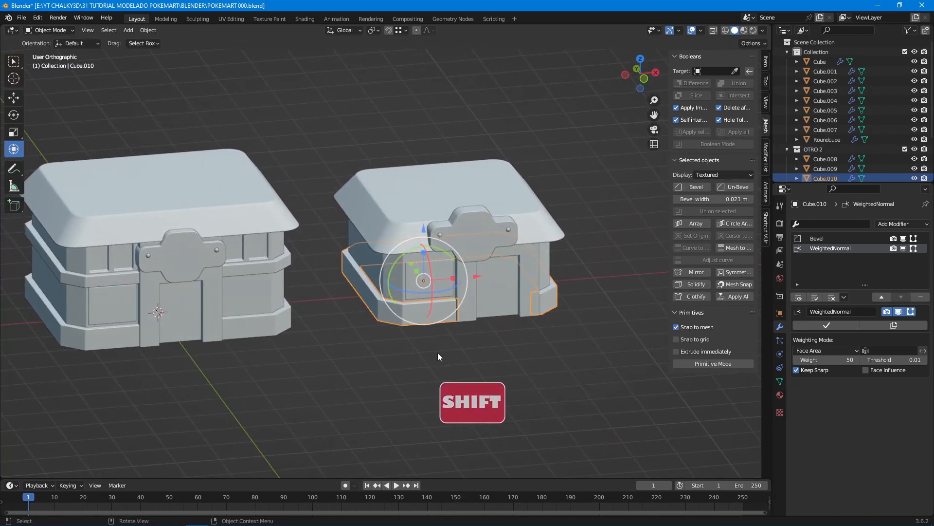
scroll(438, 354, down, 1)
shift+middle_drag(433, 343, 449, 358)
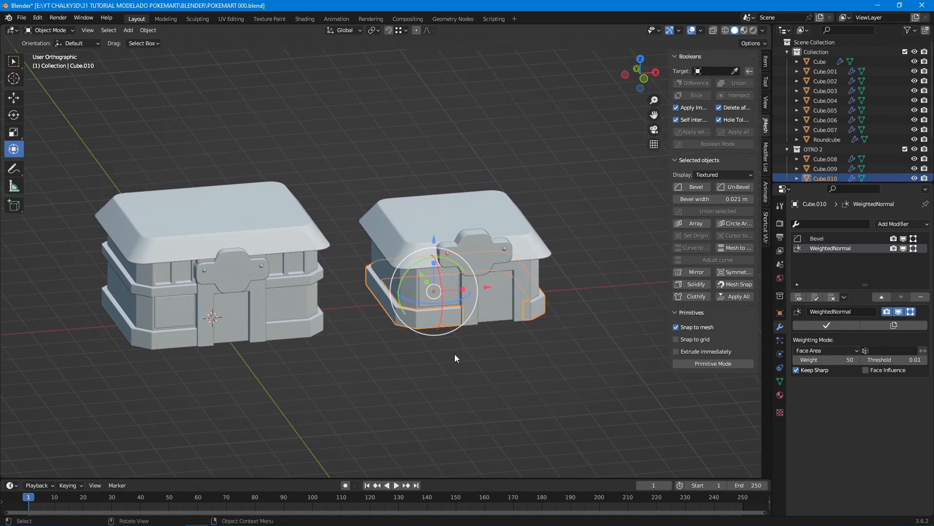
click(455, 355)
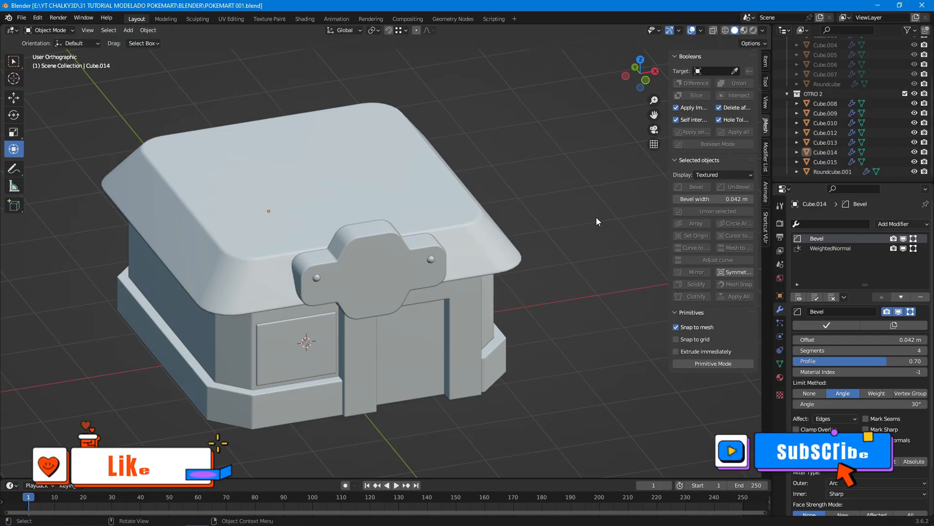
- Apply all modifiers on the sign's round rivets and assign the existing Material.001 to them
click(484, 226)
click(780, 377)
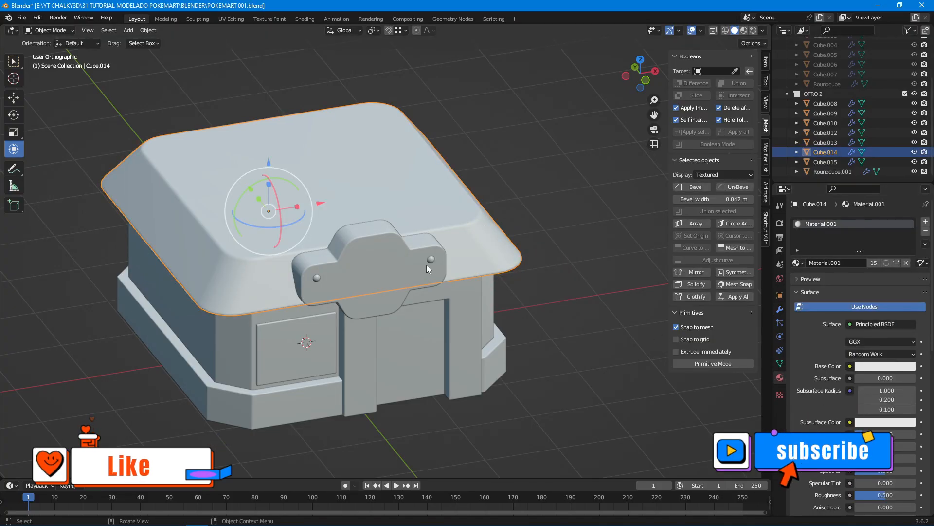
click(393, 250)
click(318, 278)
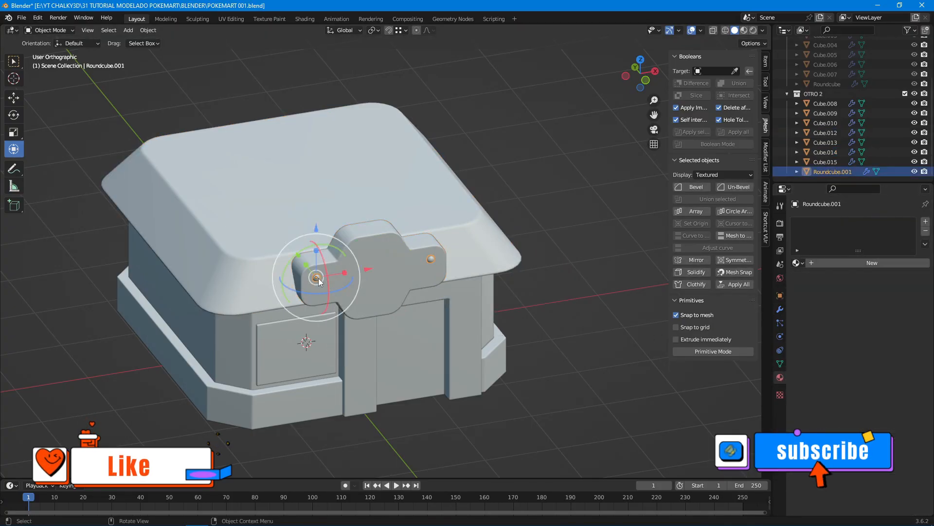
click(781, 309)
click(815, 297)
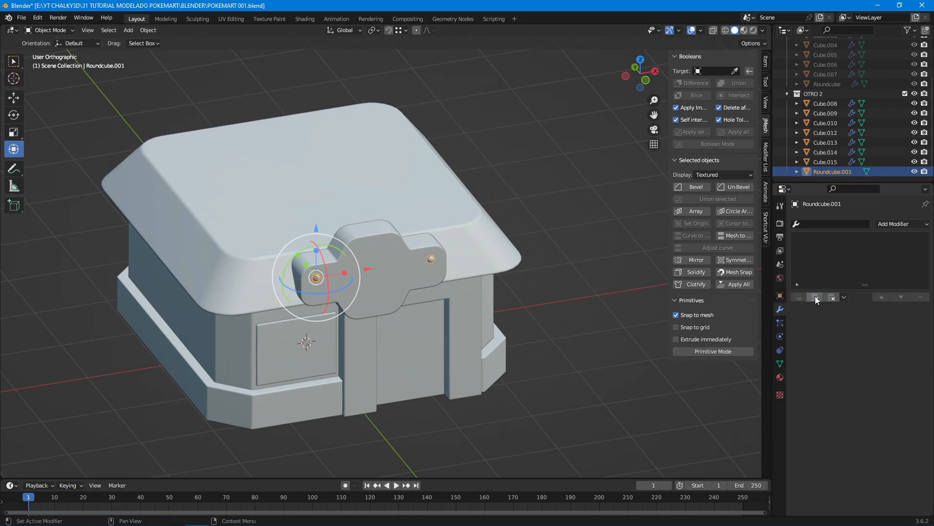
click(781, 378)
click(820, 265)
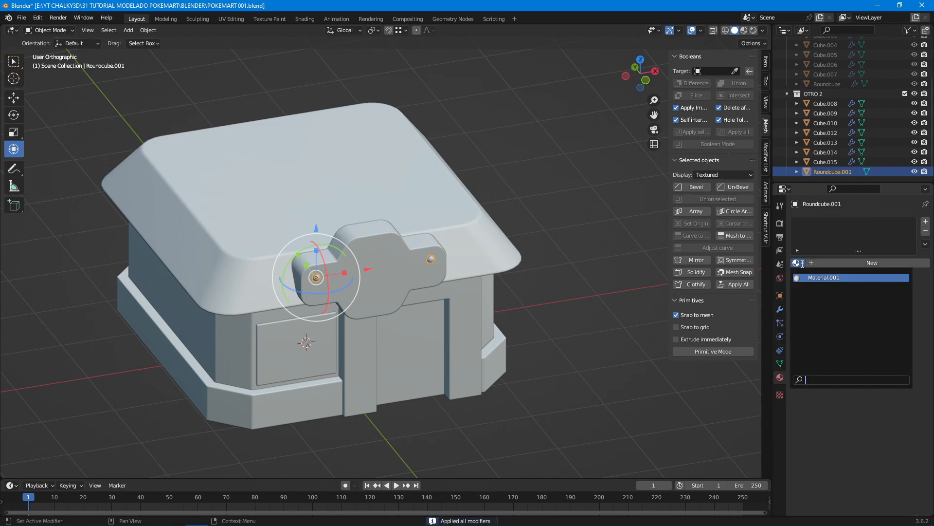
click(403, 276)
- Replace the door's material with a new one named Material.002
click(307, 344)
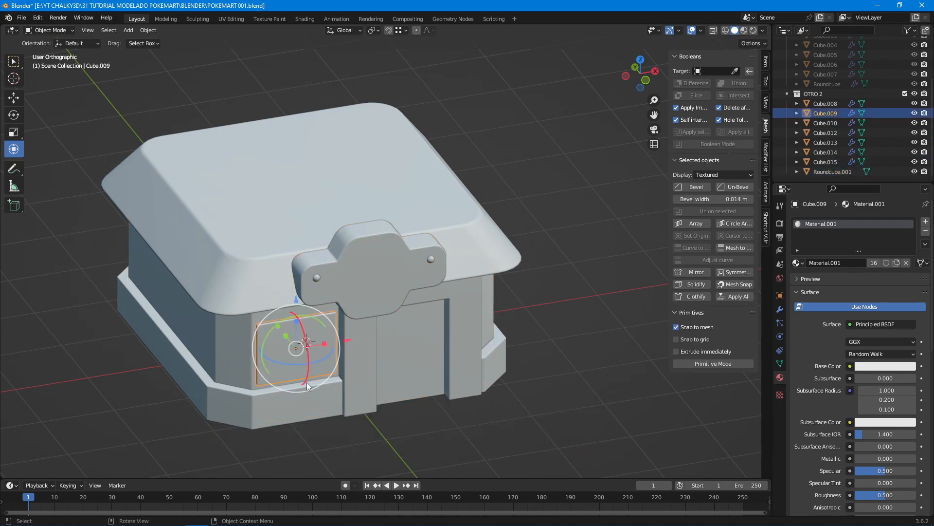
click(303, 404)
click(363, 353)
click(406, 347)
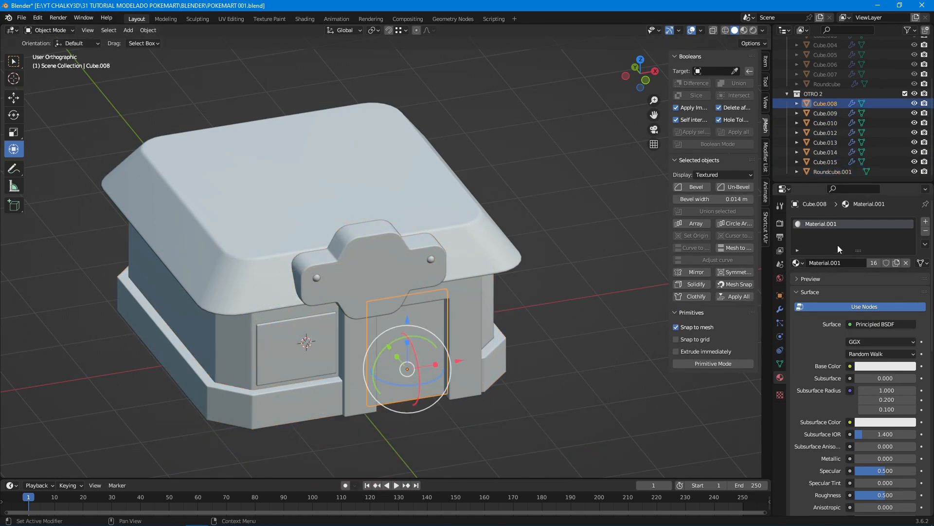
click(926, 224)
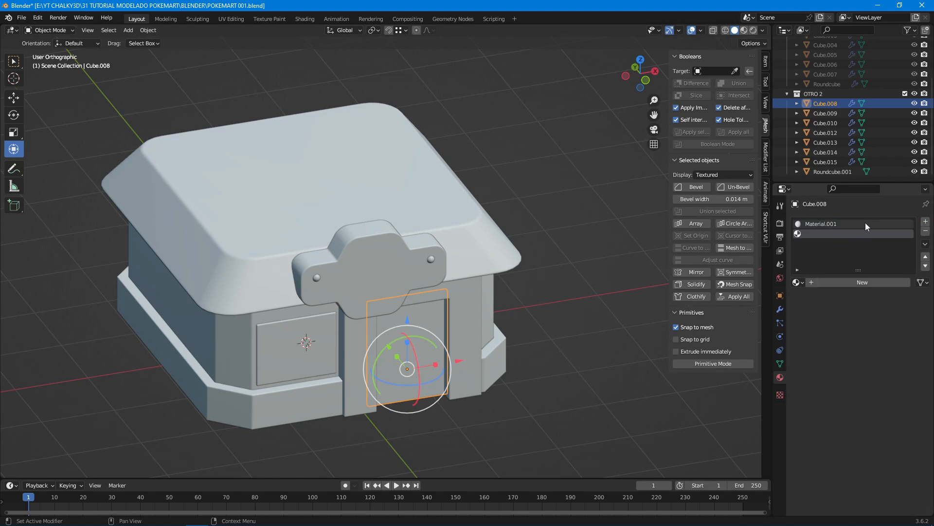
click(865, 223)
click(927, 231)
click(799, 263)
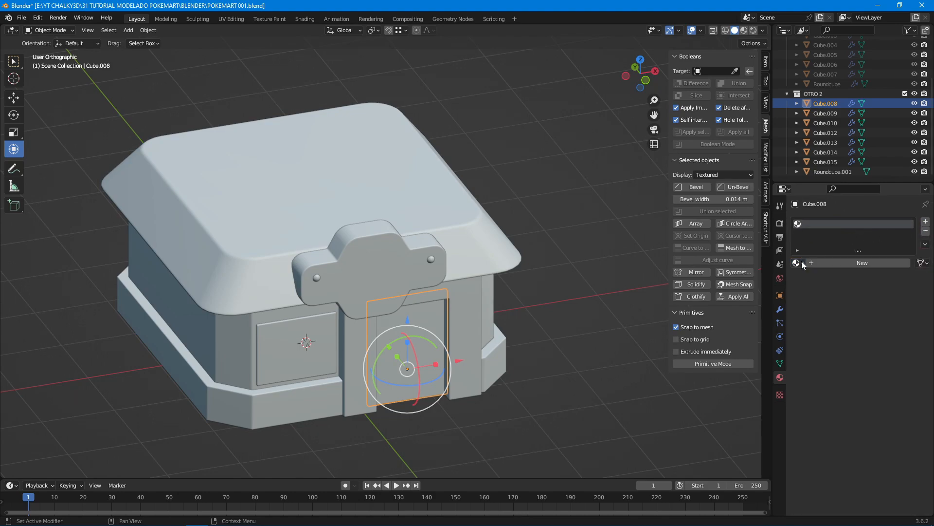
click(853, 262)
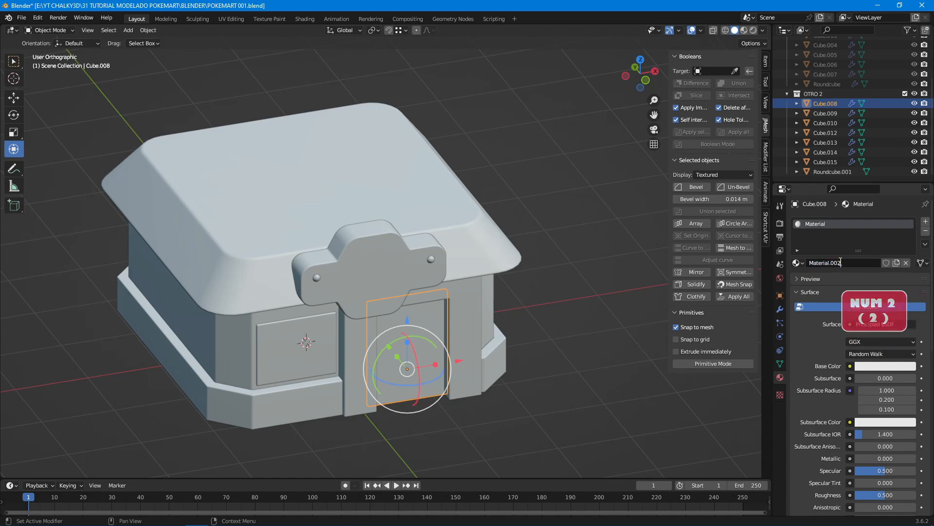
- Apply all modifiers on the roof
click(492, 246)
click(781, 308)
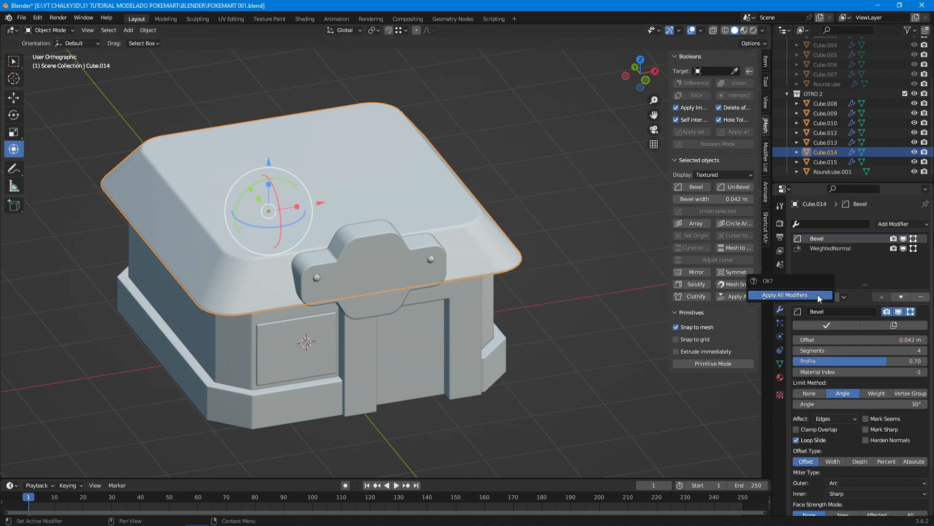
click(817, 295)
- Mark seams on the roof along its upper edge loop and the loop around its lower rim, and leave Edit Mode
key(Tab)
key(2)
key(2)
shift+middle_drag(263, 224, 378, 291)
scroll(341, 239, up, 5)
alt+shift+click(328, 275)
scroll(331, 279, down, 3)
scroll(378, 291, up, 4)
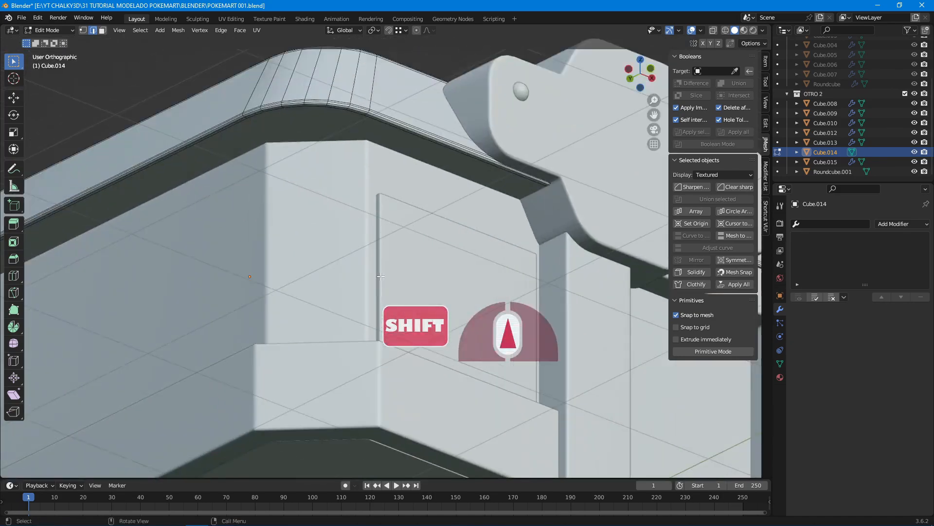
alt+shift+click(254, 122)
scroll(297, 166, down, 4)
middle_drag(297, 165, 363, 273)
right_click(363, 273)
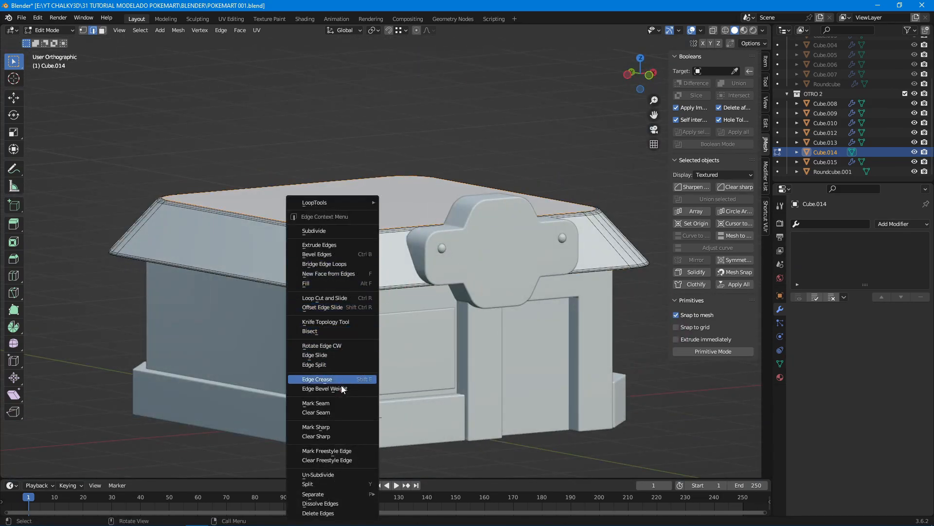
click(341, 403)
key(a)
key(a)
scroll(340, 293, down, 1)
key(Tab)
- Isolate the wall block, delete the face closing its top, and apply all its modifiers
click(330, 310)
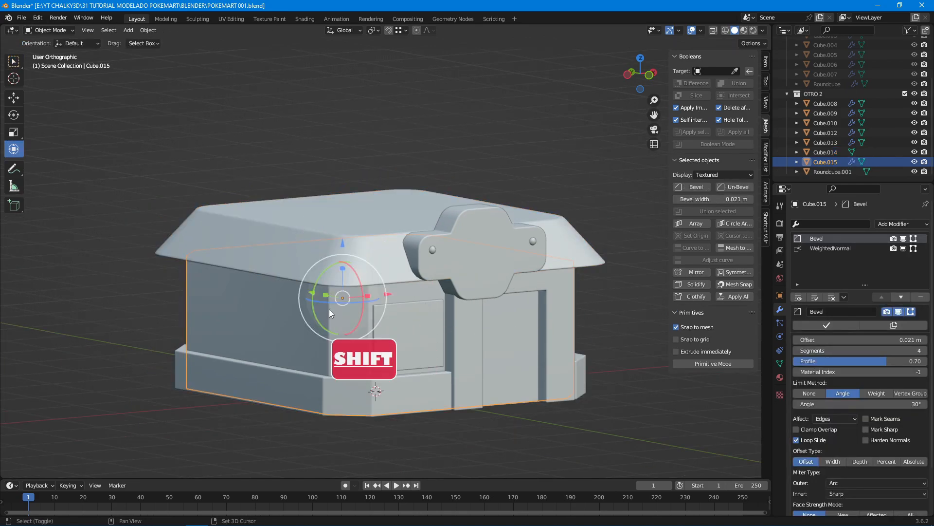
key(shift+h)
key(Tab)
key(3)
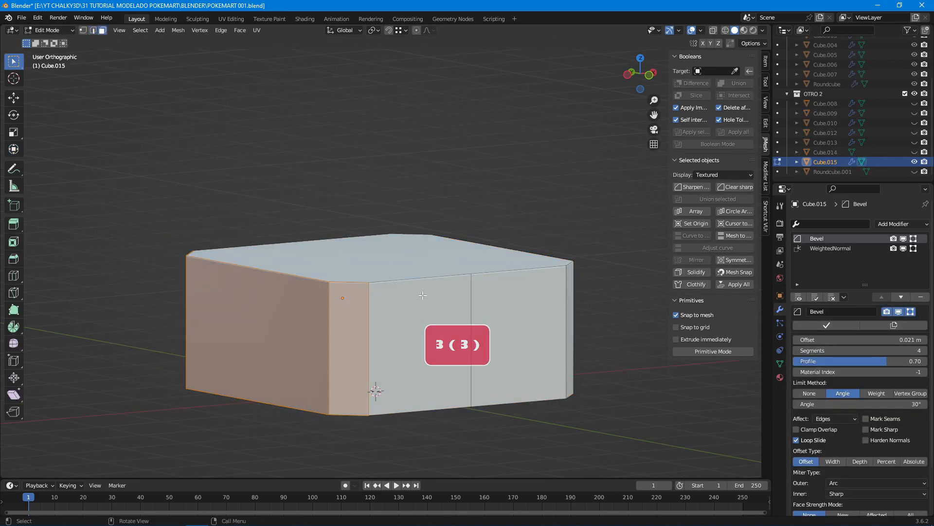
key(a)
key(x)
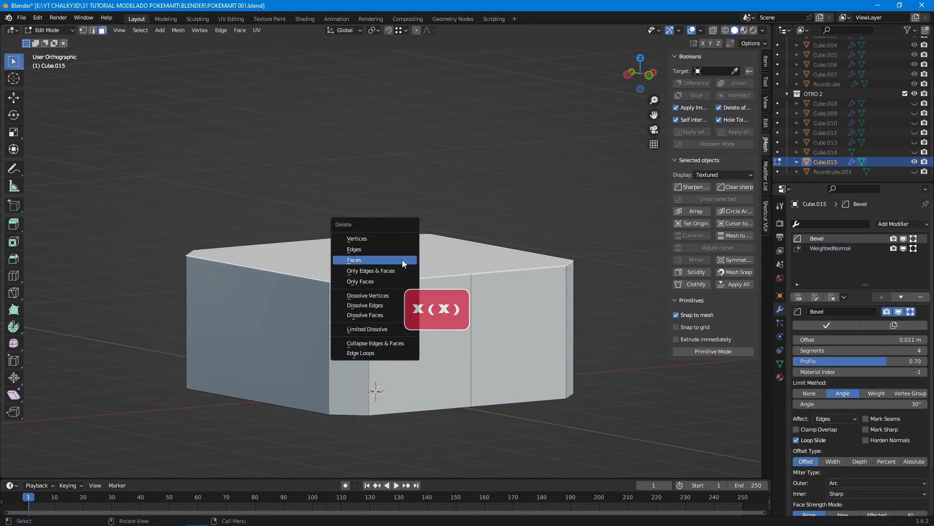
click(375, 260)
key(Tab)
click(815, 295)
- Mark a seam on the vertical edge in the middle of the rear wall and unhide the other objects
key(Tab)
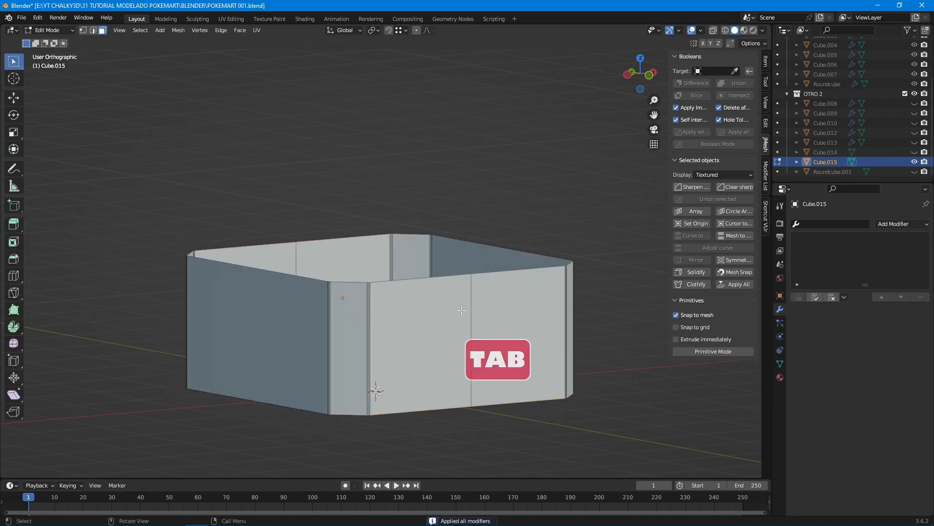
middle_drag(462, 310, 438, 320)
click(339, 249)
right_click(345, 249)
click(355, 248)
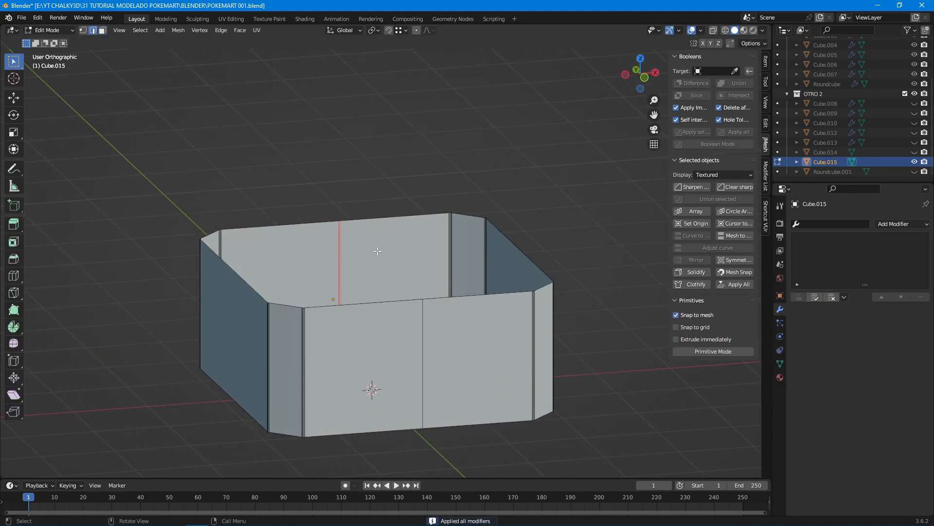
key(Tab)
key(alt+h)
key(alt+a)
shift+middle_drag(378, 251, 366, 211)
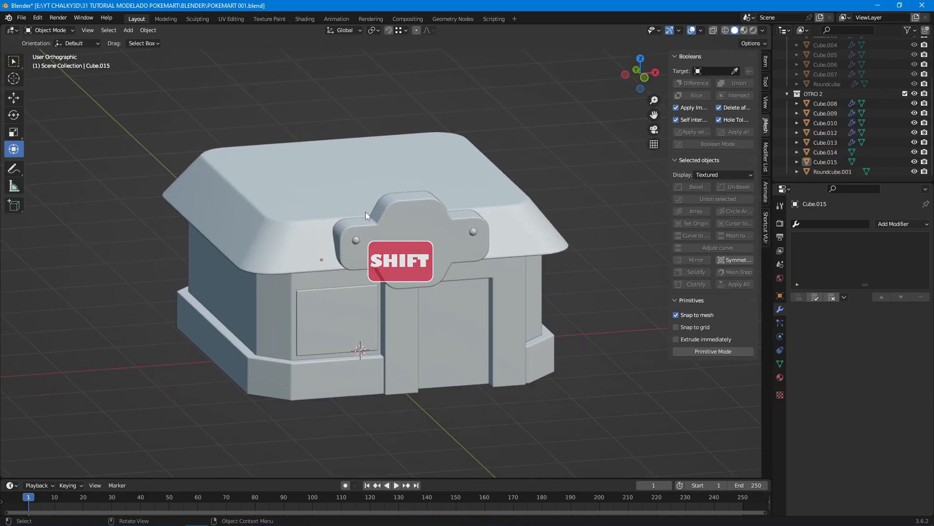
- Isolate the sign above the door and apply all its modifiers
click(407, 212)
key(shift+h)
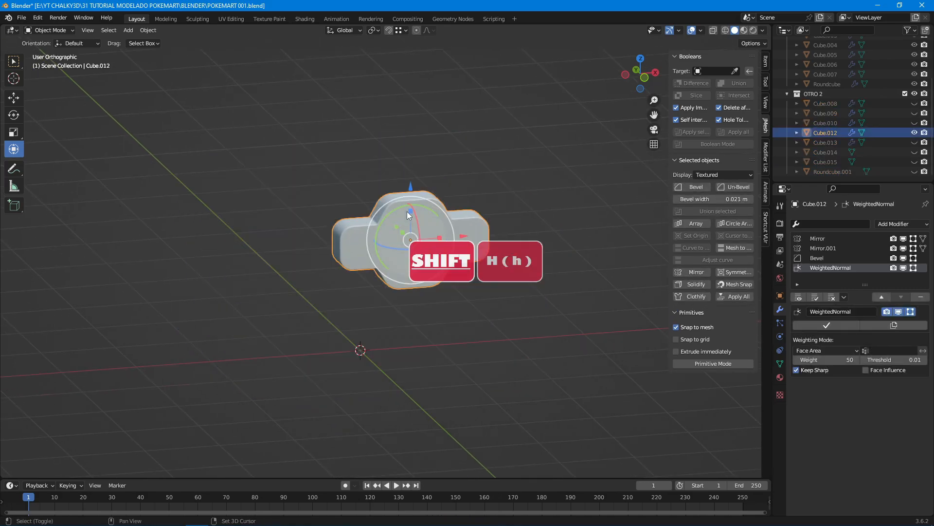
click(816, 297)
- Mark seams along the sign's front and back edge loops and across its thickness at one notch, and unhide the other objects
middle_drag(557, 285, 384, 273)
key(Tab)
scroll(509, 269, up, 6)
scroll(384, 272, up, 4)
alt+shift+click(381, 251)
scroll(419, 258, down, 3)
middle_drag(448, 261, 383, 265)
shift+middle_drag(255, 281, 319, 258)
scroll(319, 258, up, 3)
alt+shift+click(234, 243)
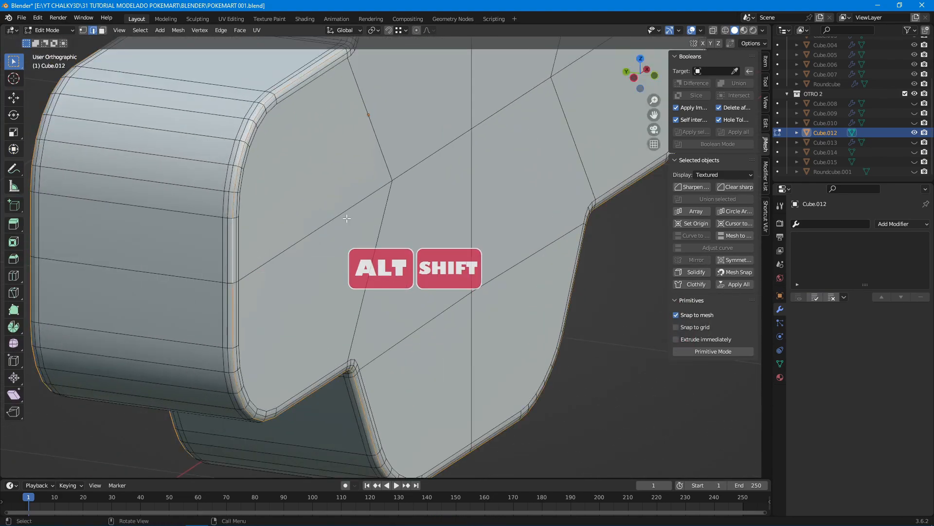
scroll(346, 218, down, 3)
shift+middle_drag(368, 183, 423, 250)
scroll(385, 209, up, 5)
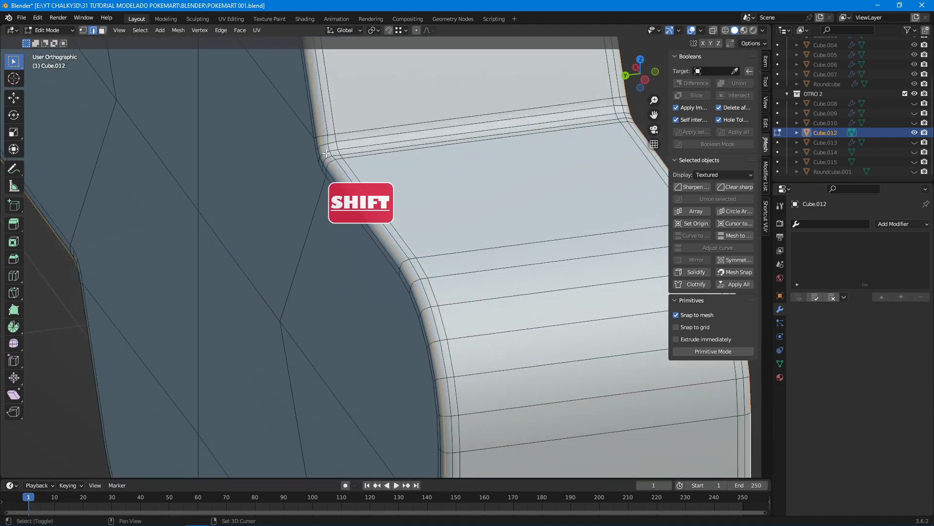
middle_drag(357, 149, 414, 195)
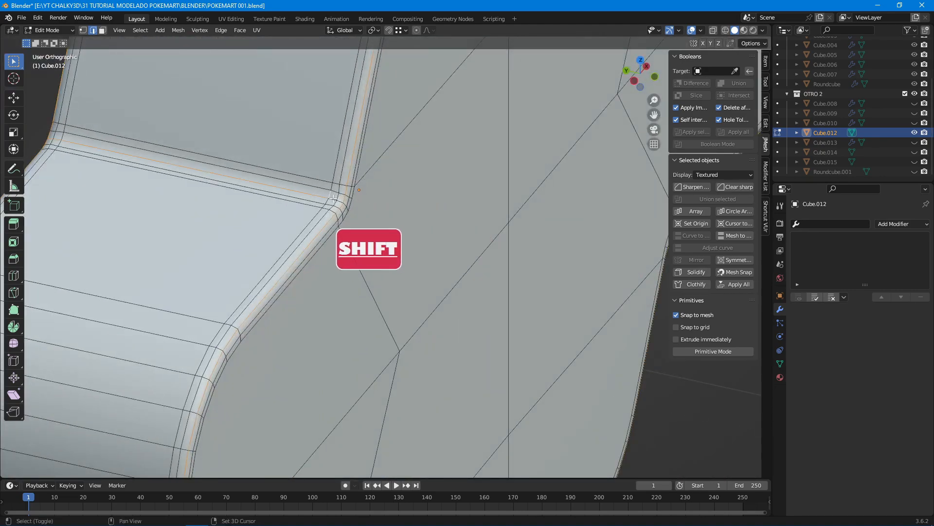
right_click(338, 177)
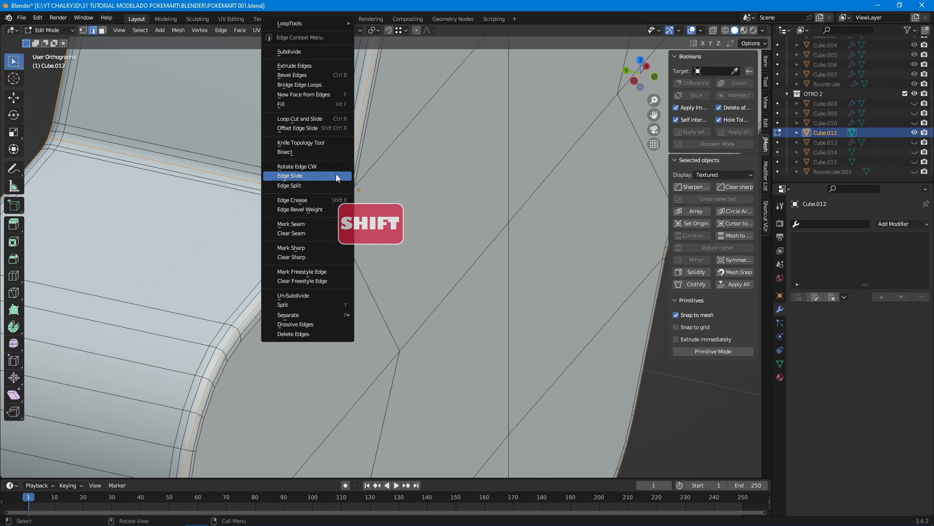
click(313, 223)
scroll(484, 234, down, 5)
key(a)
key(a)
key(Tab)
key(alt+h)
key(a)
key(a)
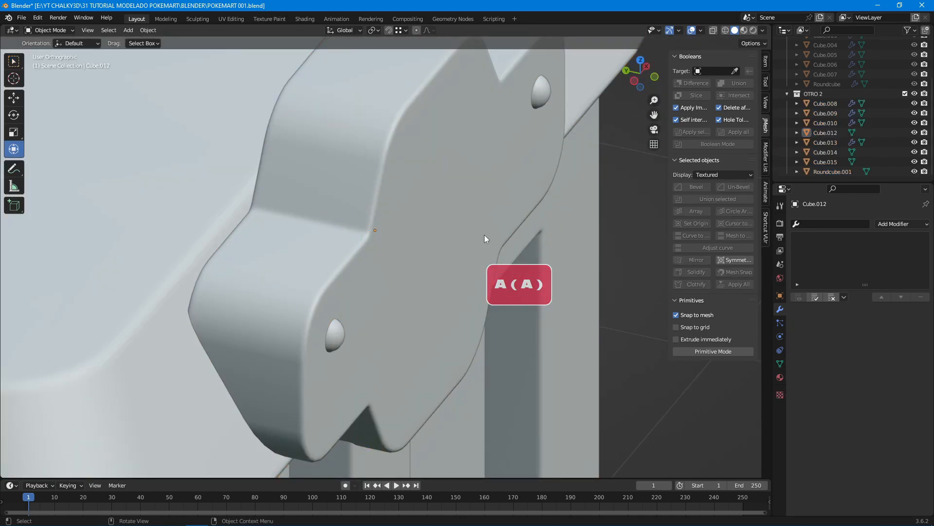
- Apply the object transform to the sign's round rivets
scroll(484, 235, down, 4)
middle_drag(484, 235, 430, 258)
click(322, 285)
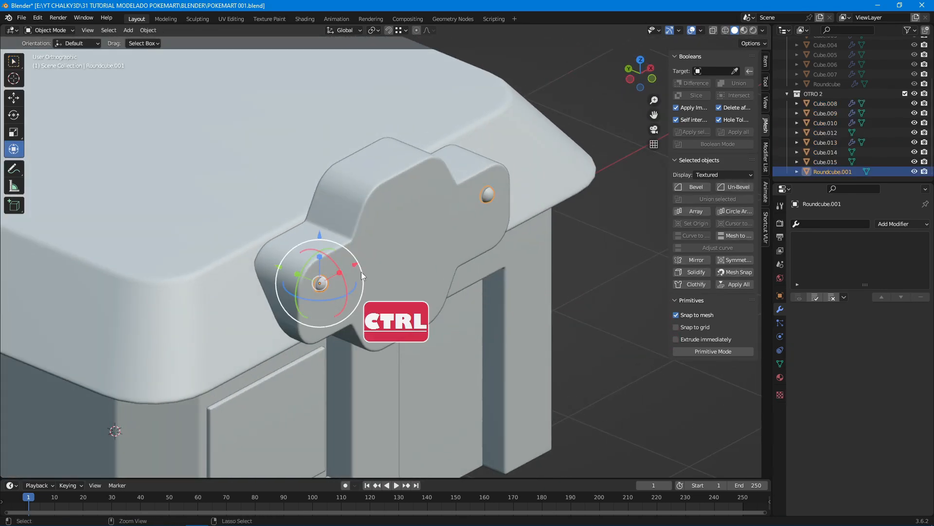
key(ctrl+a)
click(361, 272)
middle_drag(361, 272, 457, 271)
shift+middle_drag(544, 286, 525, 248)
middle_drag(504, 280, 492, 282)
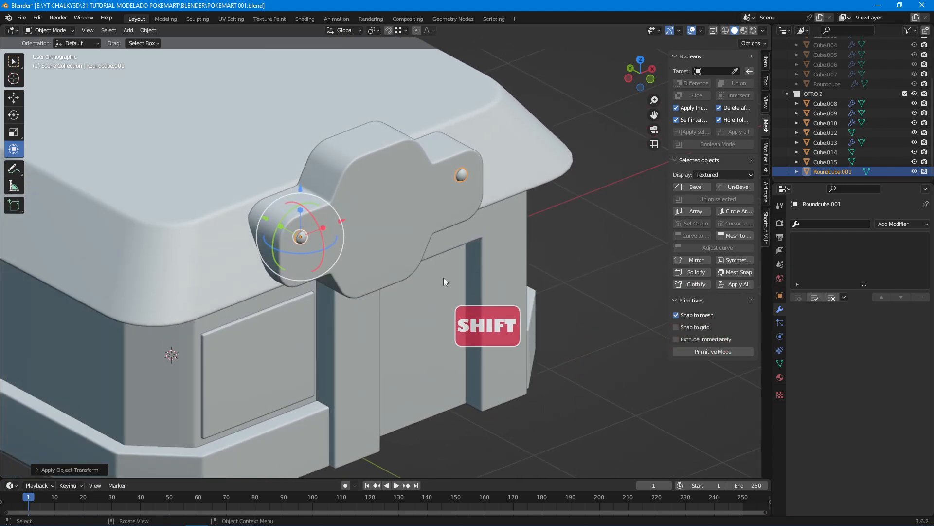
- Isolate the frame around the entrance door and open its mesh for editing
click(355, 314)
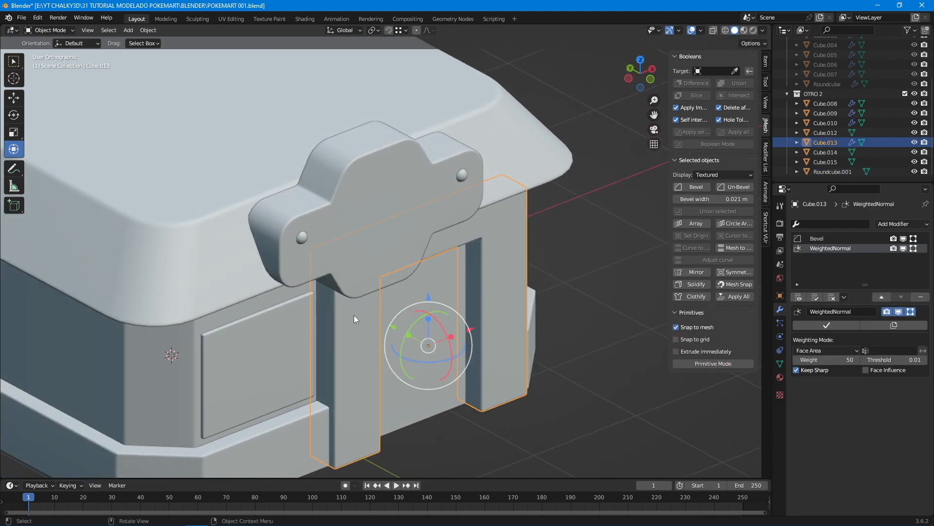
key(shift+h)
shift+middle_drag(355, 314, 482, 296)
key(Tab)
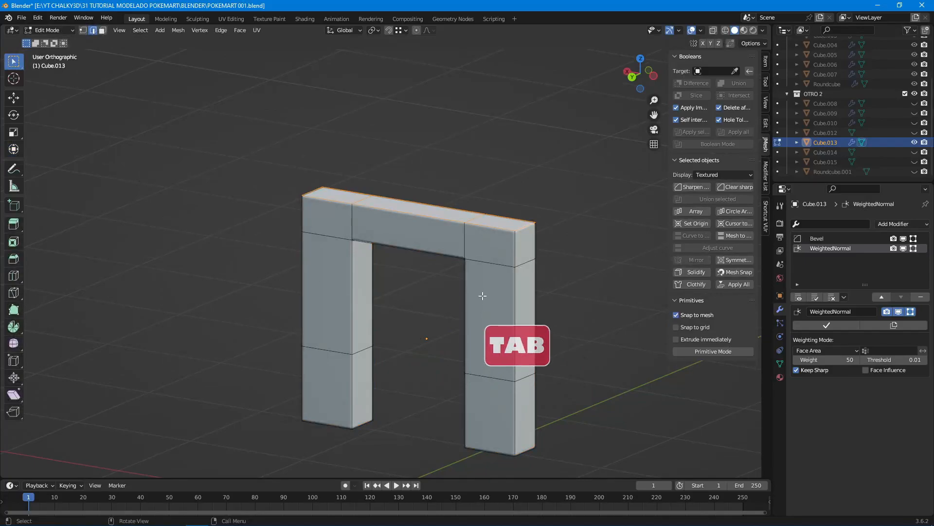
- Delete the door frame's rear faces and the bottom faces of its legs
shift+click(407, 234)
shift+click(490, 249)
shift+click(484, 295)
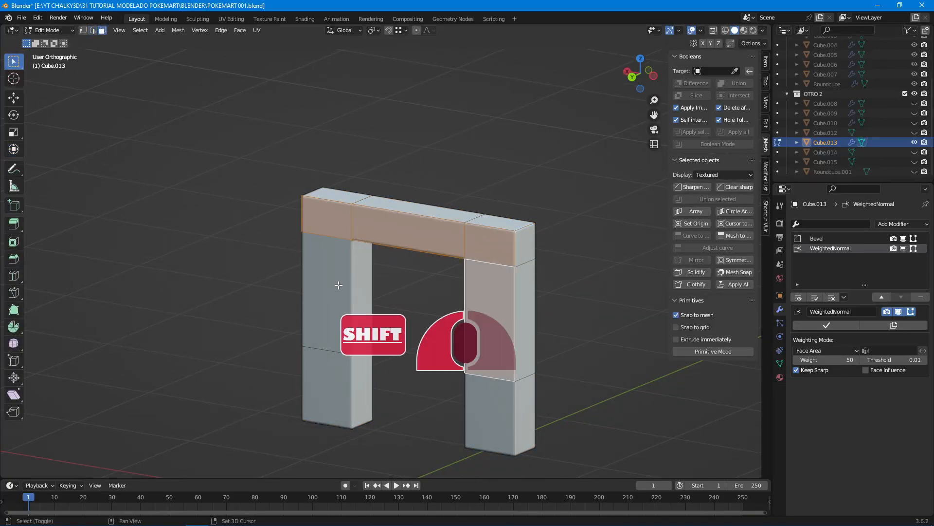
shift+click(337, 286)
shift+click(336, 377)
shift+click(482, 395)
shift+middle_drag(416, 382, 414, 307)
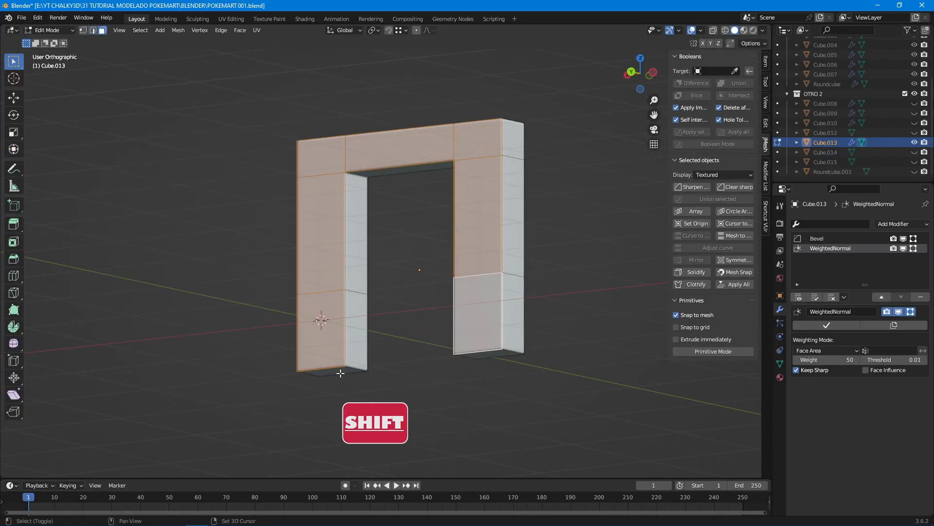
shift+click(341, 373)
key(x)
click(492, 357)
middle_drag(536, 314, 413, 343)
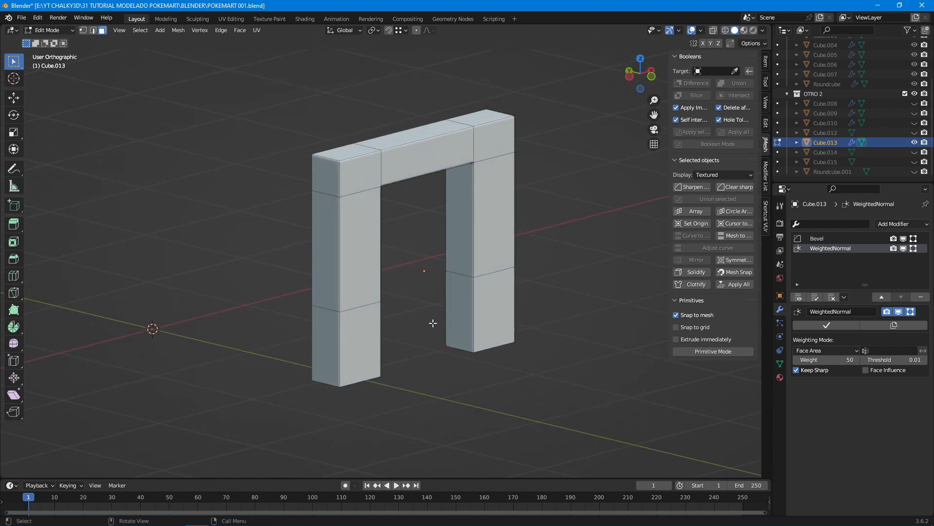
- Unhide the other objects and raise the lower horizontal edge loops on both door-frame legs about 0.12 m along Z
key(Tab)
key(alt+h)
key(alt+a)
key(KP_1)
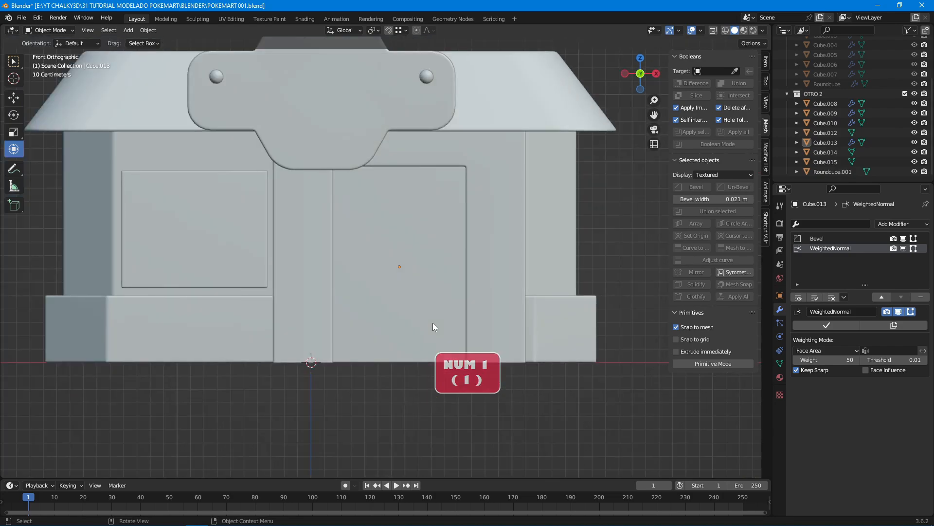
click(475, 264)
key(Tab)
alt+shift+click(488, 277)
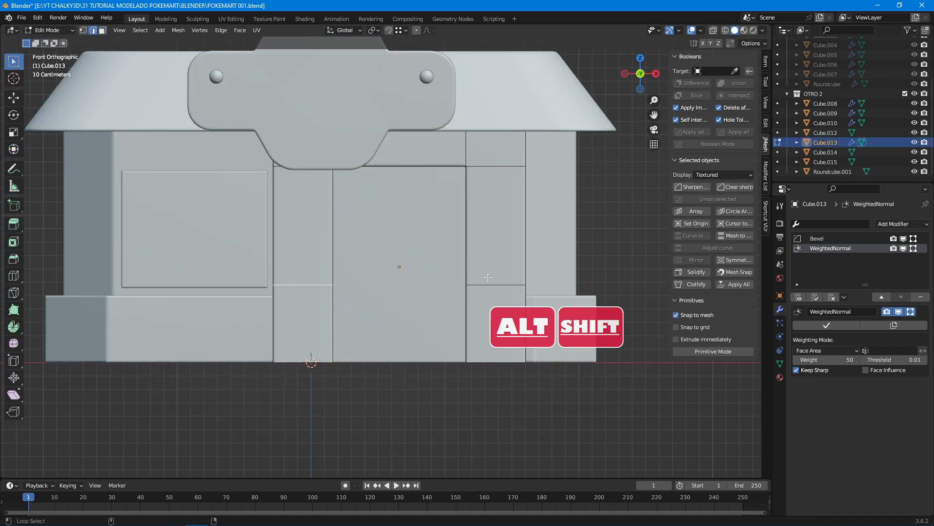
key(g)
key(z)
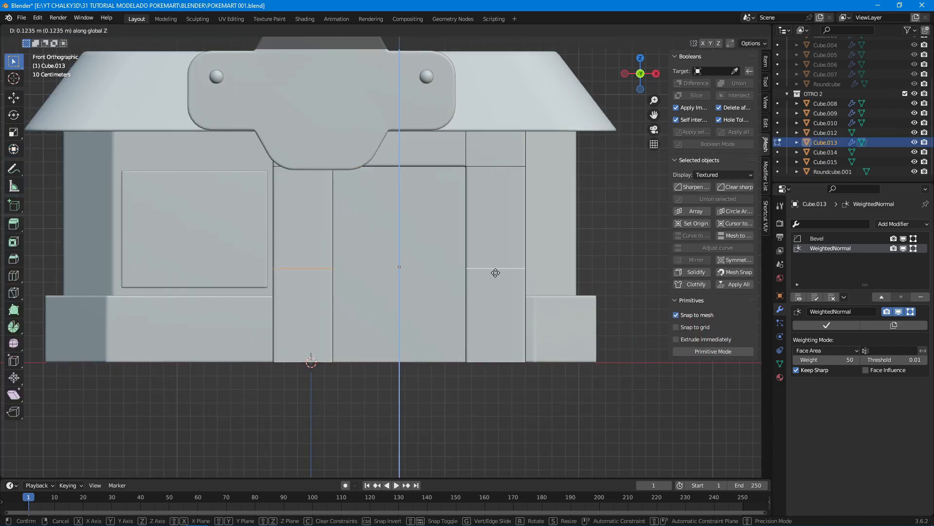
click(496, 273)
- Bevel the raised leg loops about 0.14 m wide, and bevel the resulting edge loops on both legs again into narrow bands
key(ctrl+b)
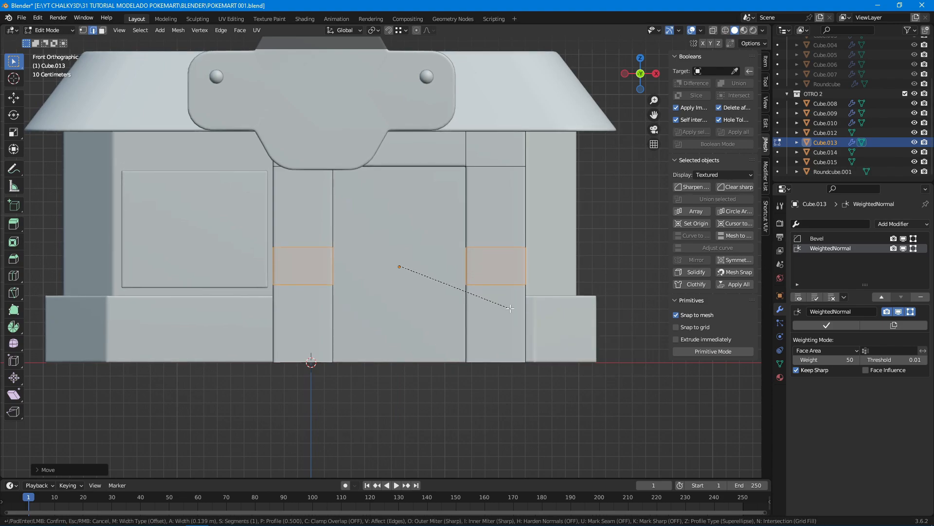
alt+shift+click(308, 246)
alt+shift+click(311, 280)
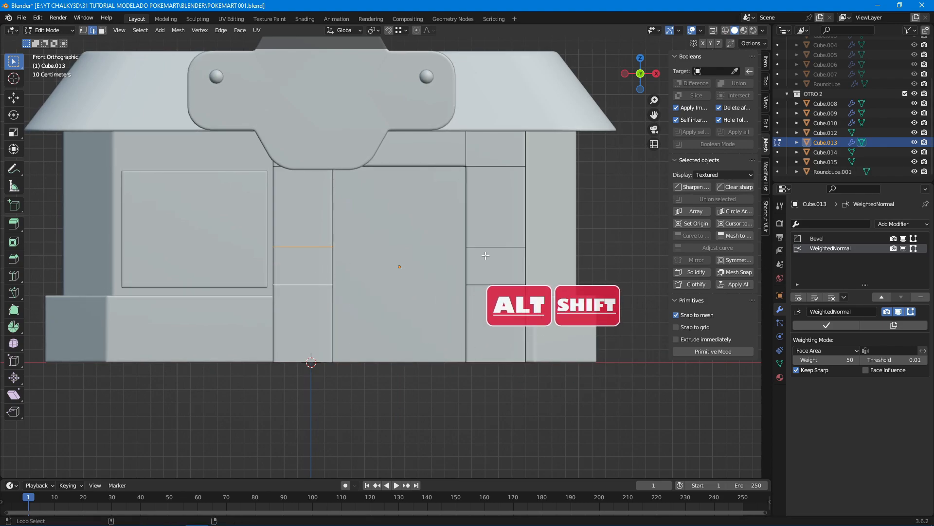
alt+shift+click(494, 254)
alt+shift+click(498, 281)
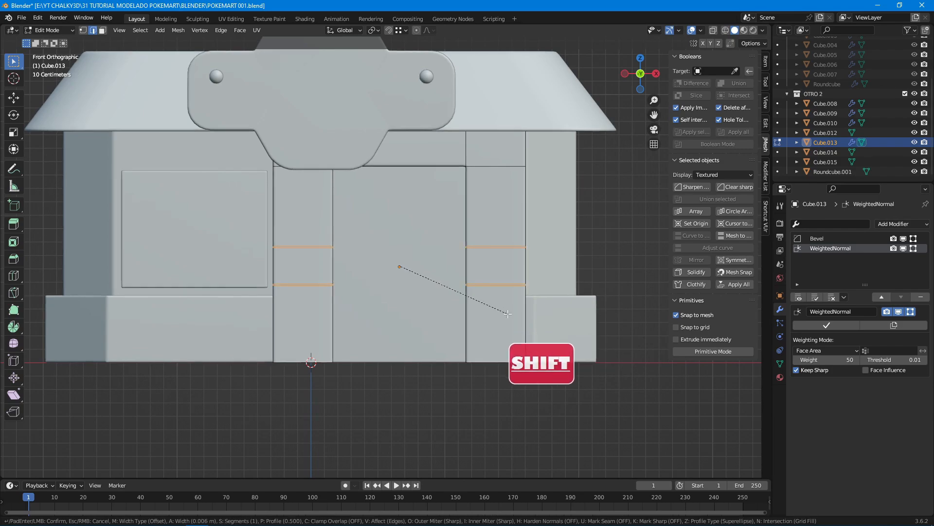
click(539, 334)
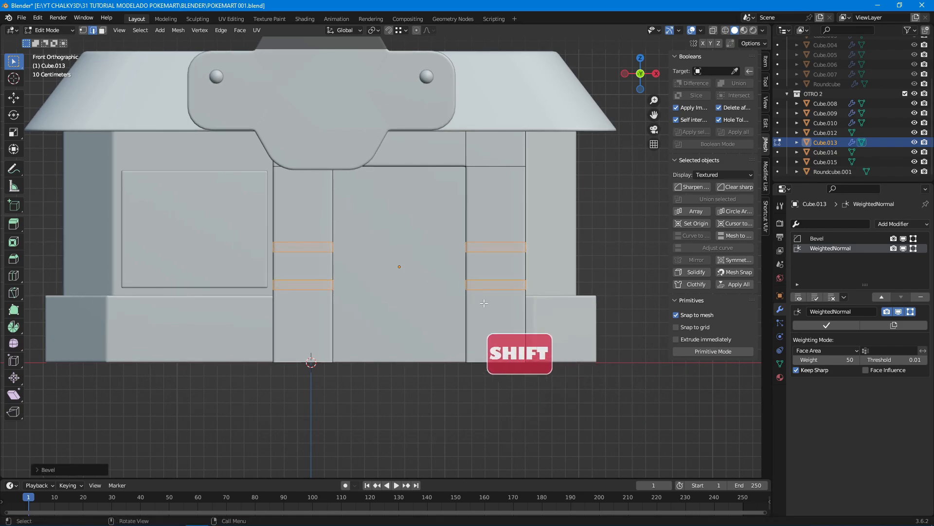
- Apply all modifiers to the door frame and isolate it for mesh editing
key(Tab)
click(816, 297)
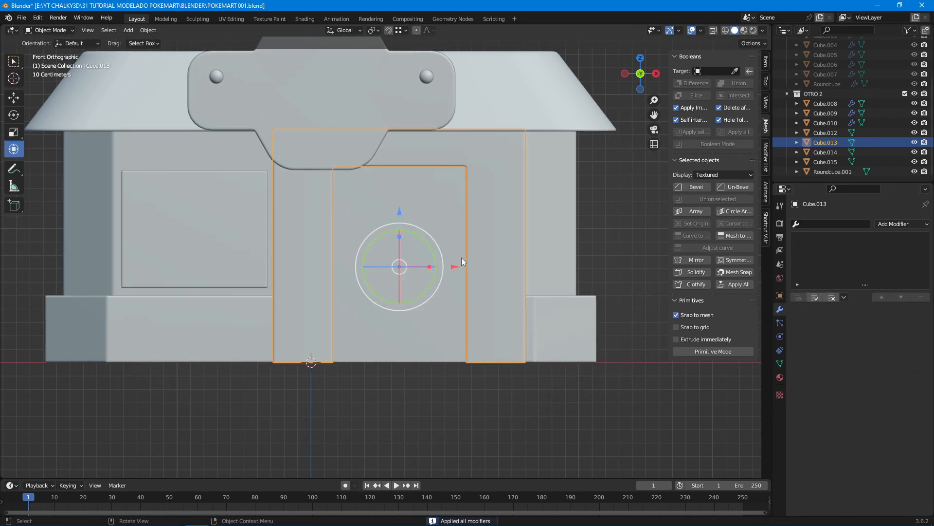
key(shift+h)
key(Tab)
middle_drag(351, 203, 361, 247)
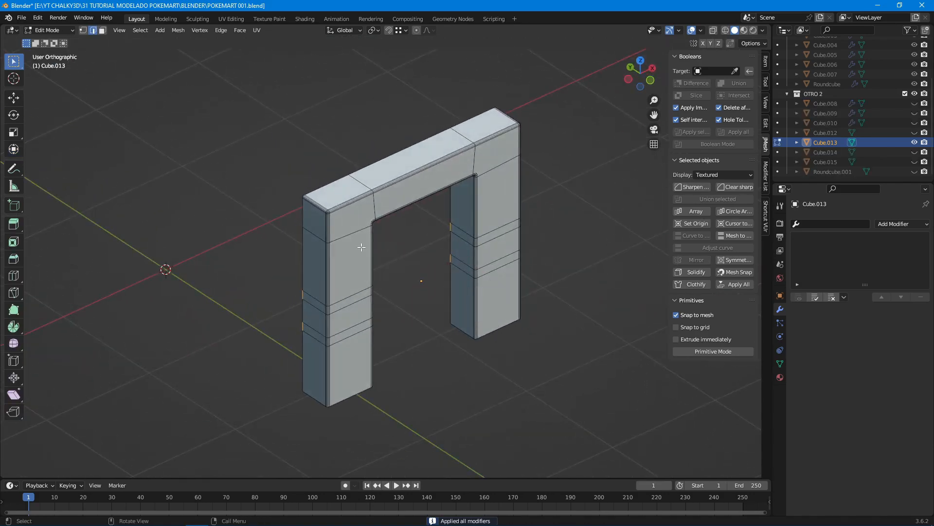
- Select the edge loops running along the middle of the door frame's bevelled outer and inner front corners
scroll(396, 268, up, 6)
alt+shift+click(313, 150)
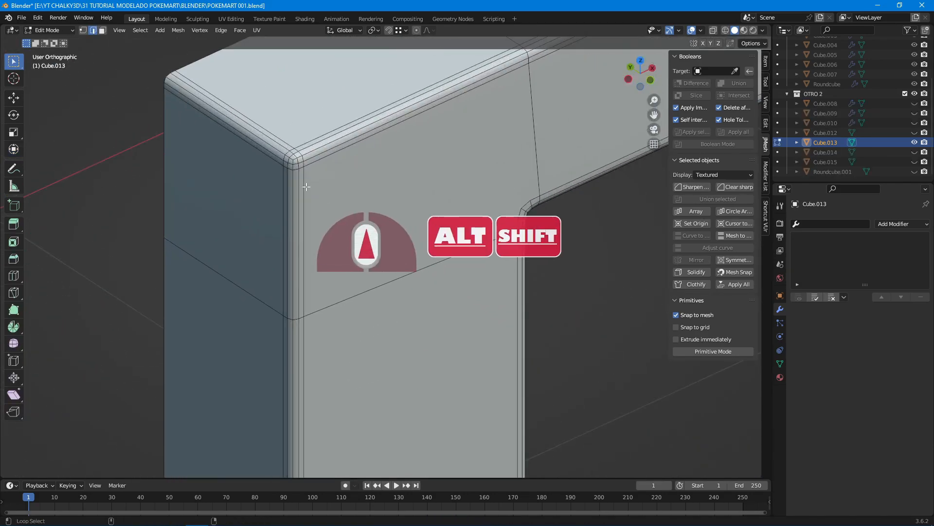
alt+shift+click(313, 149)
key(ctrl+z)
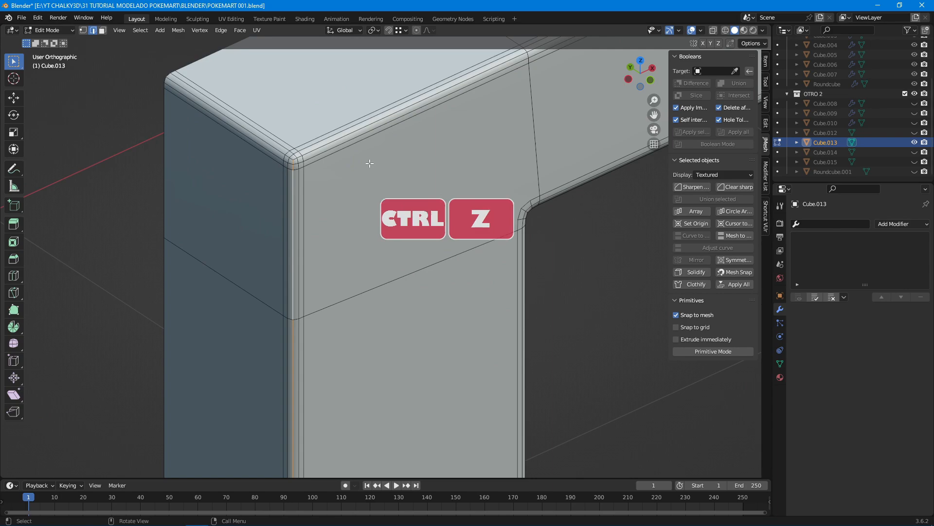
alt+shift+click(322, 149)
scroll(457, 219, down, 6)
middle_drag(482, 232, 362, 195)
shift+middle_drag(482, 222, 277, 205)
middle_drag(438, 209, 440, 236)
scroll(457, 207, up, 5)
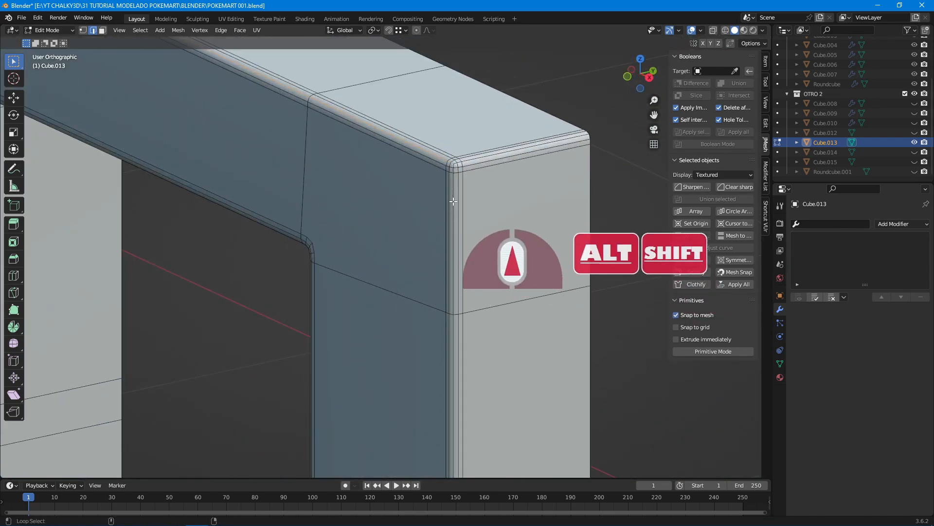
alt+shift+click(453, 201)
scroll(375, 228, down, 3)
mouse_move(371, 228)
middle_down()
mouse_move(407, 245)
mouse_move(373, 223)
middle_up()
scroll(373, 223, up, 5)
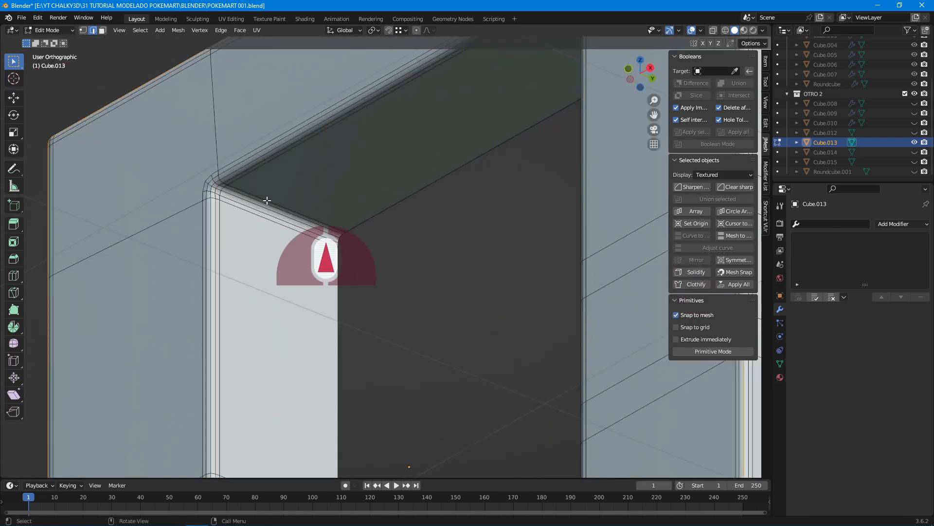
scroll(349, 211, down, 8)
- Add the horizontal edge loops bordering the narrow bands on both door-frame legs to the selection
alt+shift+click(370, 299)
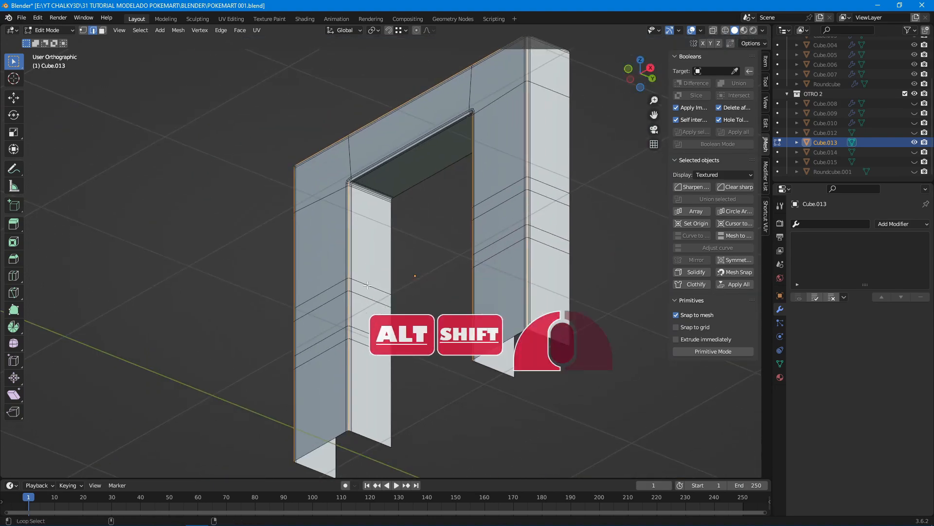
alt+shift+click(554, 191)
alt+shift+click(537, 208)
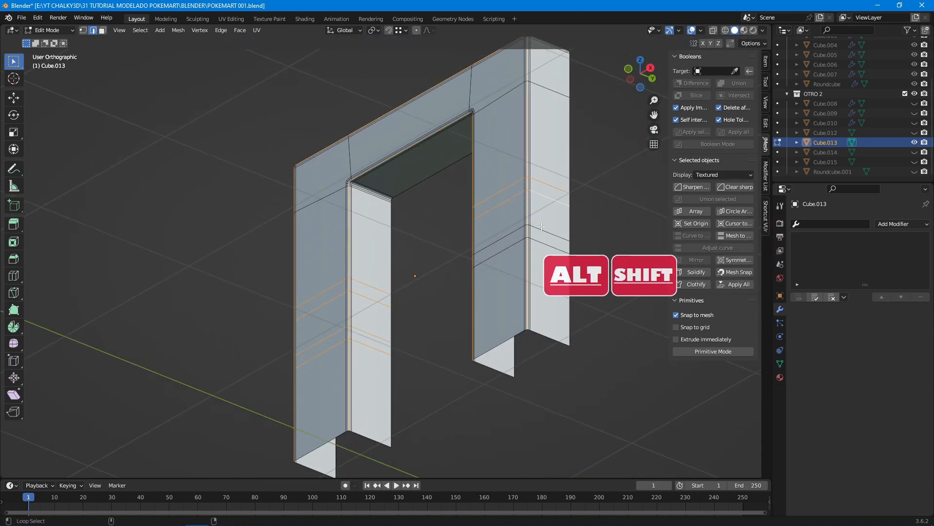
alt+shift+click(537, 238)
middle_drag(537, 239, 584, 311)
scroll(299, 283, up, 4)
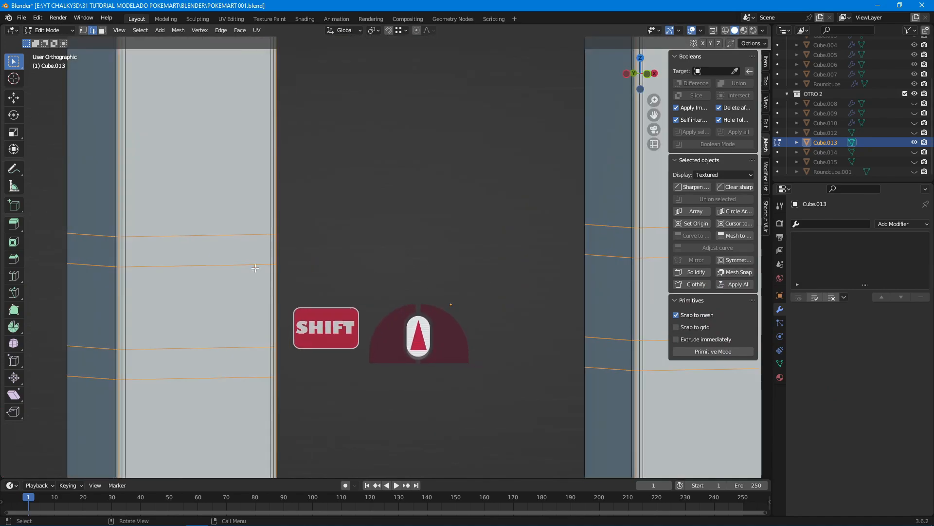
- Deselect the vertical corner edge segments that lie inside the narrow bands on both legs
shift+click(119, 248)
middle_drag(120, 364, 273, 231)
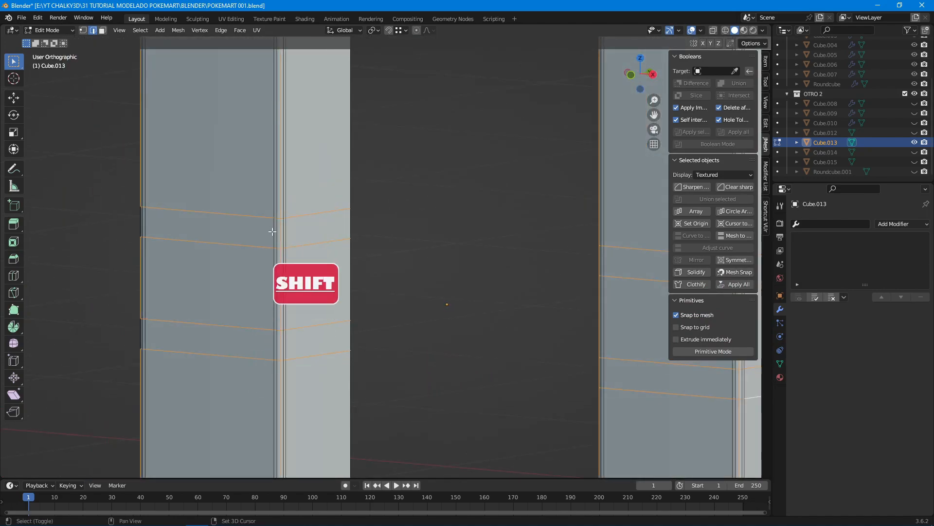
shift+middle_drag(281, 340, 466, 177)
shift+click(456, 304)
middle_drag(524, 297, 437, 293)
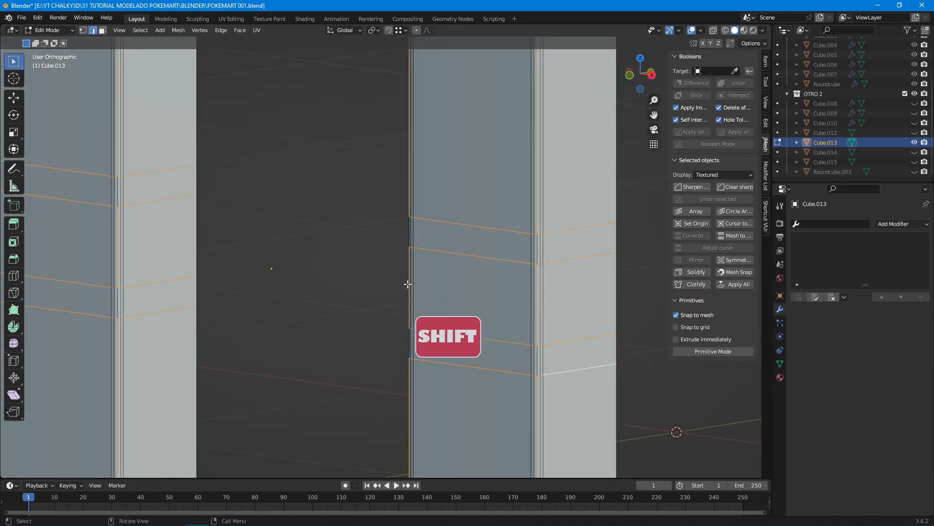
scroll(407, 285, down, 3)
- Mark the selected door-frame edges as seams and unhide the other objects
right_click(409, 256)
click(409, 256)
key(a)
key(a)
scroll(346, 256, down, 1)
middle_drag(346, 257, 415, 288)
key(Tab)
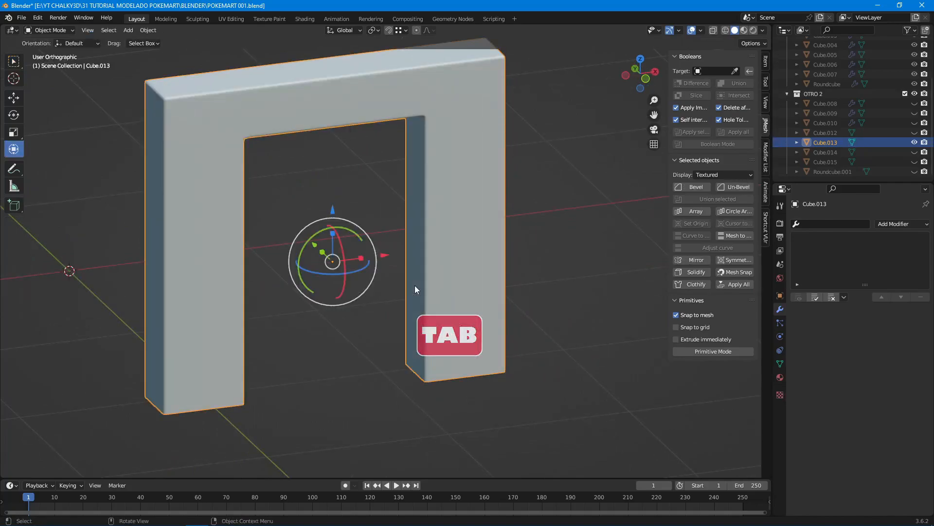
key(alt+h)
key(a)
key(a)
- Isolate the rectangular window panel on the front wall and apply all its modifiers
scroll(415, 285, down, 3)
shift+middle_drag(322, 272, 382, 263)
click(274, 232)
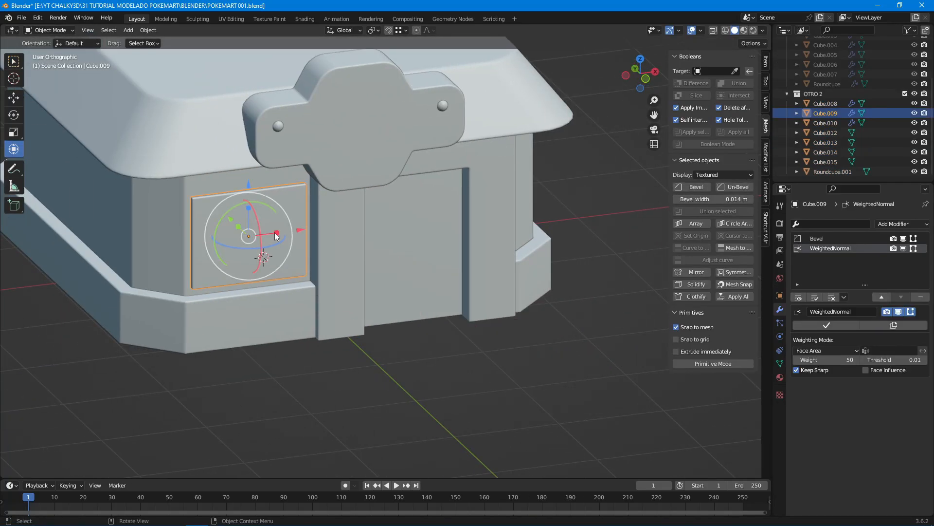
key(shift+h)
click(817, 296)
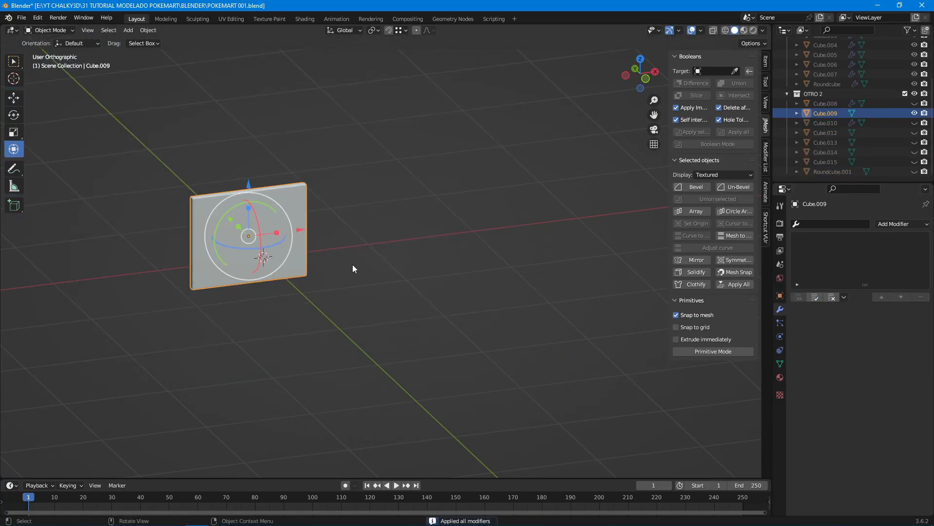
- Mark seams along the middle of the bevel around the window panel's front face
key(Tab)
middle_drag(297, 263, 327, 272)
shift+middle_drag(327, 270, 400, 262)
scroll(400, 262, up, 6)
scroll(400, 262, up, 4)
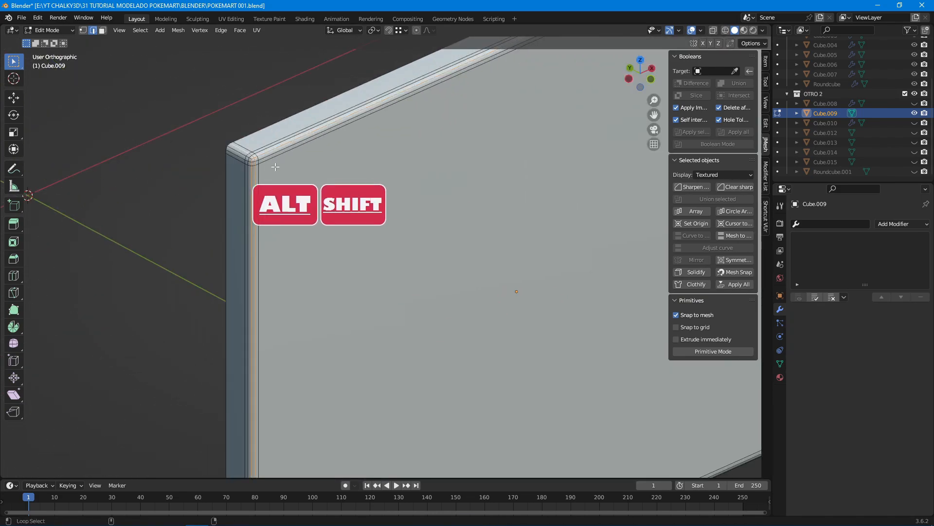
middle_drag(401, 200, 453, 219)
shift+middle_drag(453, 219, 293, 233)
scroll(415, 271, up, 6)
alt+shift+click(398, 333)
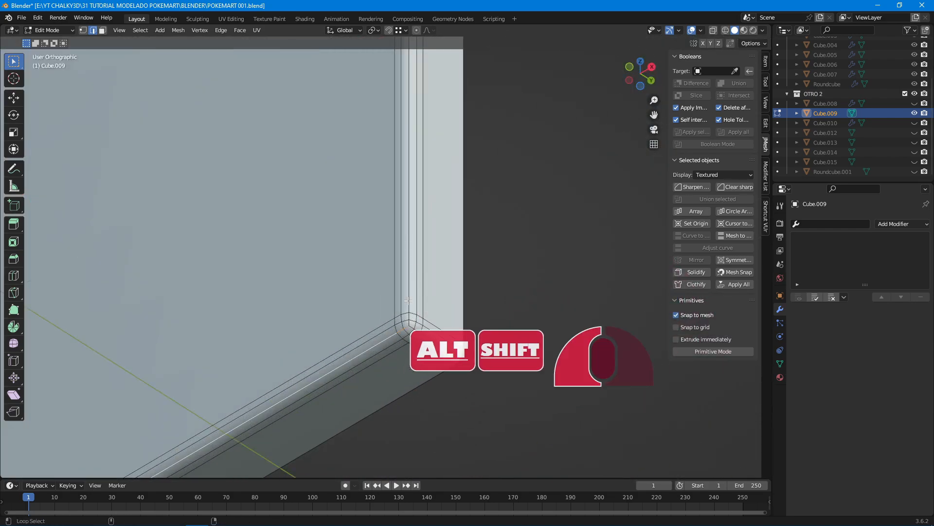
alt+shift+click(408, 301)
right_click(406, 280)
click(406, 279)
key(a)
key(a)
- Unhide the other objects, then isolate the low base strip around the building's walls for mesh editing
scroll(406, 279, down, 9)
middle_drag(365, 280, 450, 298)
key(Tab)
key(alt+h)
key(a)
key(a)
scroll(439, 328, down, 4)
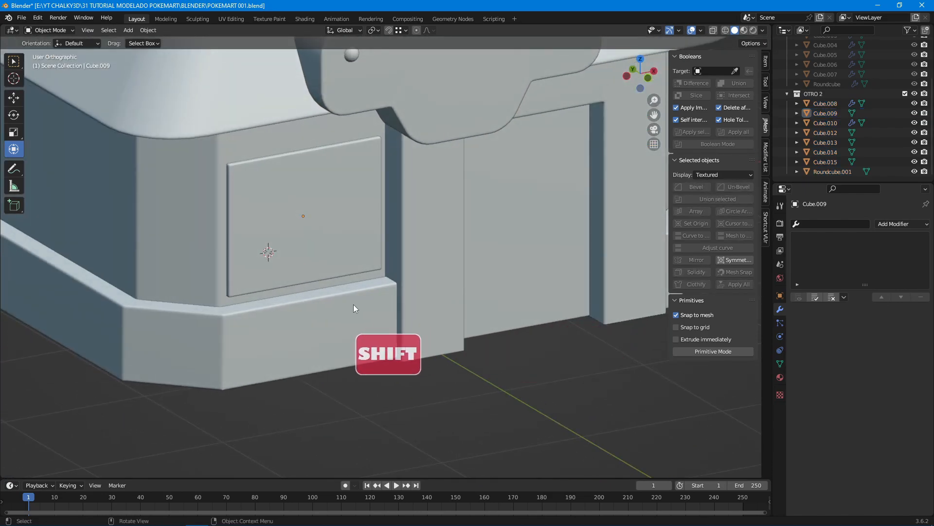
click(353, 305)
key(shift+h)
key(Tab)
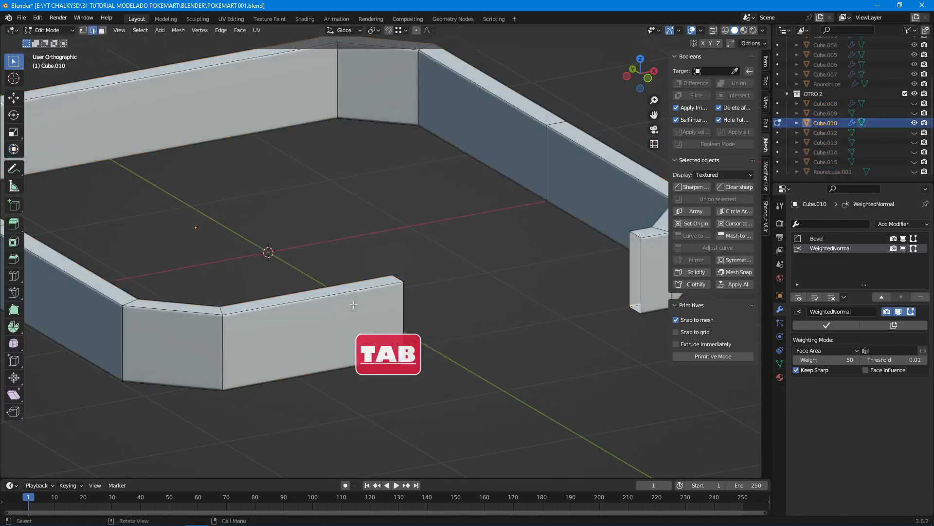
- Delete the base strip's hidden inner faces and its bottom faces
alt+shift+click(338, 90)
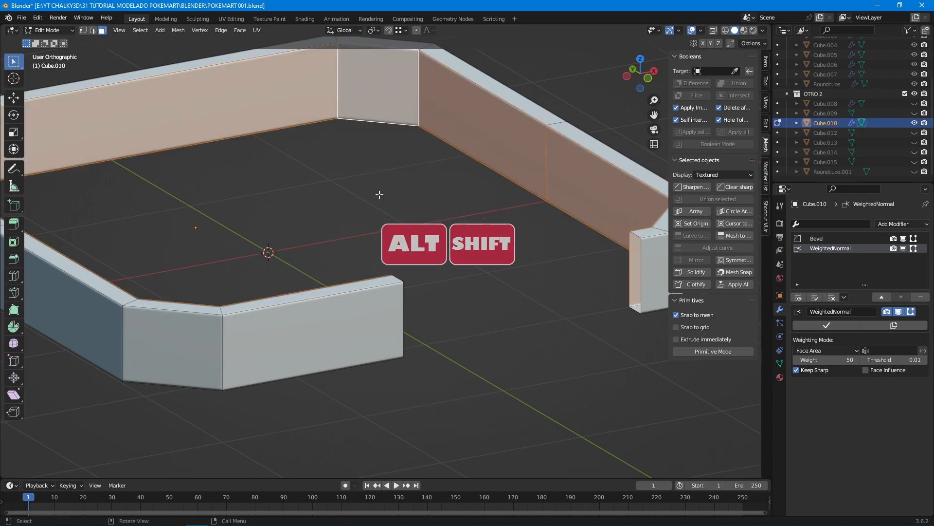
key(x)
click(380, 194)
middle_drag(423, 311, 433, 343)
alt+shift+click(223, 351)
key(x)
click(371, 227)
scroll(399, 236, down, 4)
- Apply all modifiers to the base strip and reopen its mesh for editing
key(Tab)
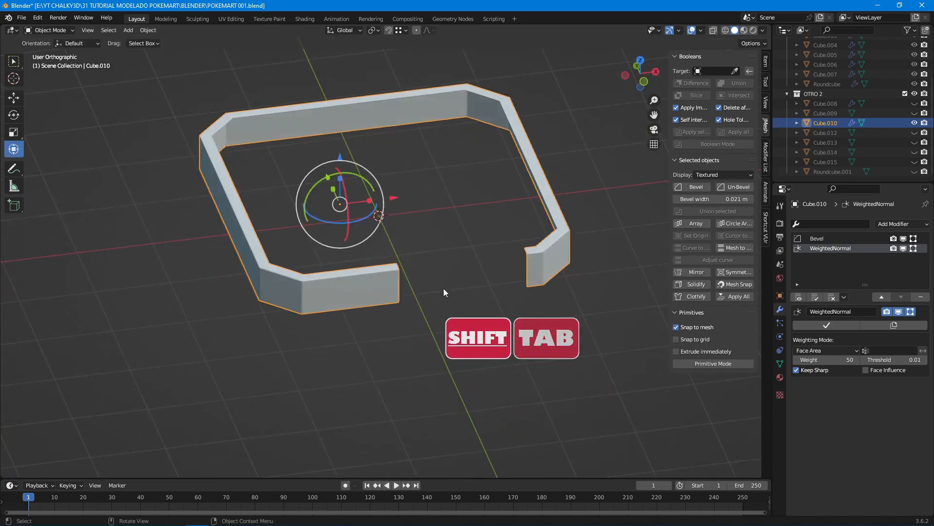
click(818, 297)
click(820, 294)
key(Tab)
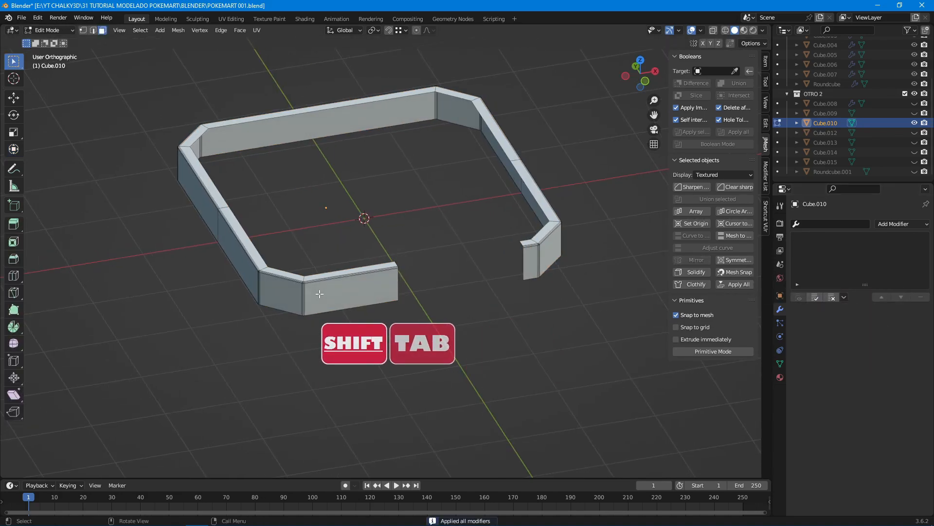
- Mark a seam along the bevelled upper edge loop of the base strip
key(2)
scroll(334, 297, up, 5)
scroll(327, 282, up, 4)
shift+middle_drag(199, 348, 375, 275)
alt+shift+click(257, 254)
right_click(300, 266)
click(301, 266)
key(alt+a)
scroll(370, 272, down, 5)
key(Tab)
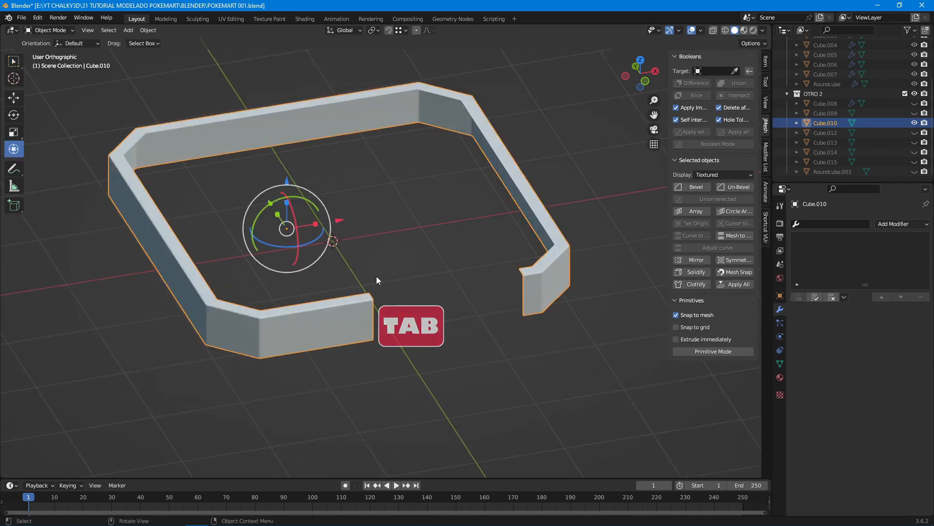
- Unhide the other objects and isolate the door panel at the building's entrance
key(alt+h)
key(alt+a)
shift+middle_drag(489, 284, 436, 272)
shift+click(406, 267)
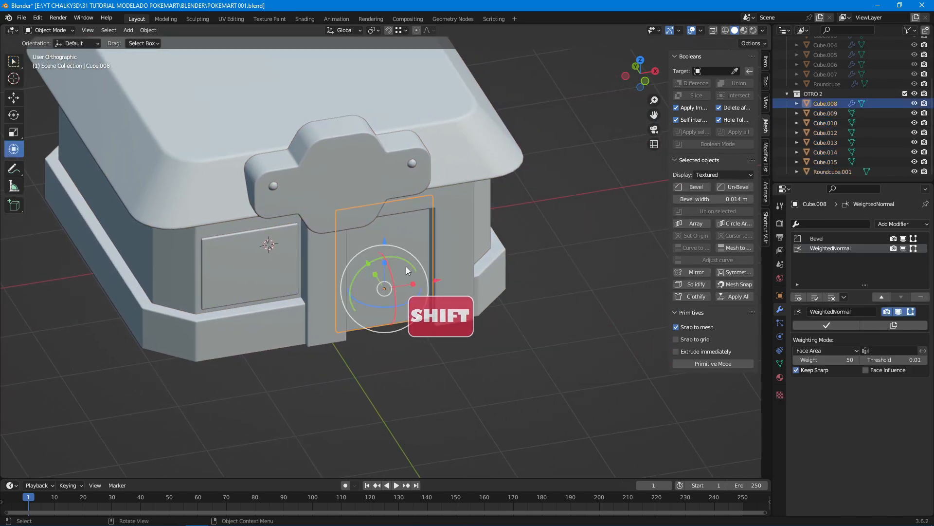
key(shift+h)
scroll(424, 265, up, 5)
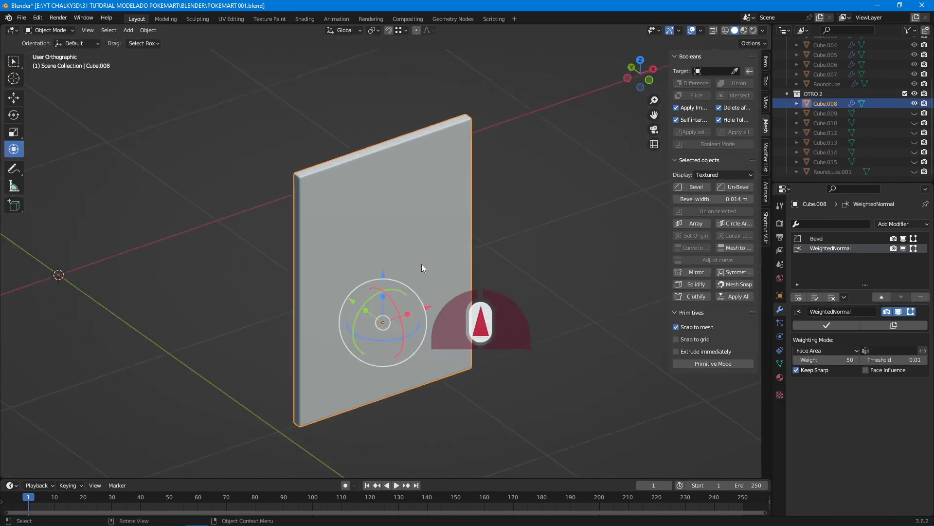
- Delete the door panel's hidden rim faces in its mesh and unhide the rest of the building
key(Tab)
alt+shift+click(290, 170)
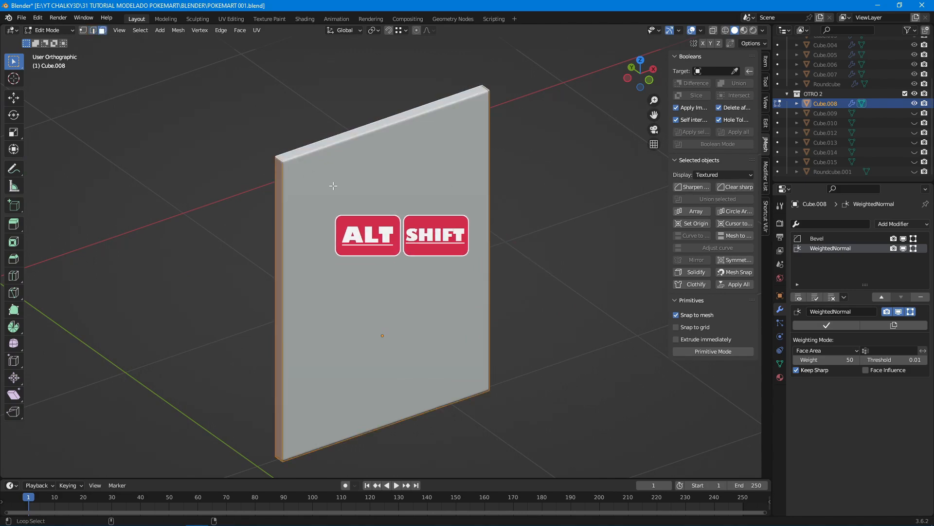
key(x)
click(333, 186)
key(Tab)
scroll(402, 205, down, 1)
key(alt+h)
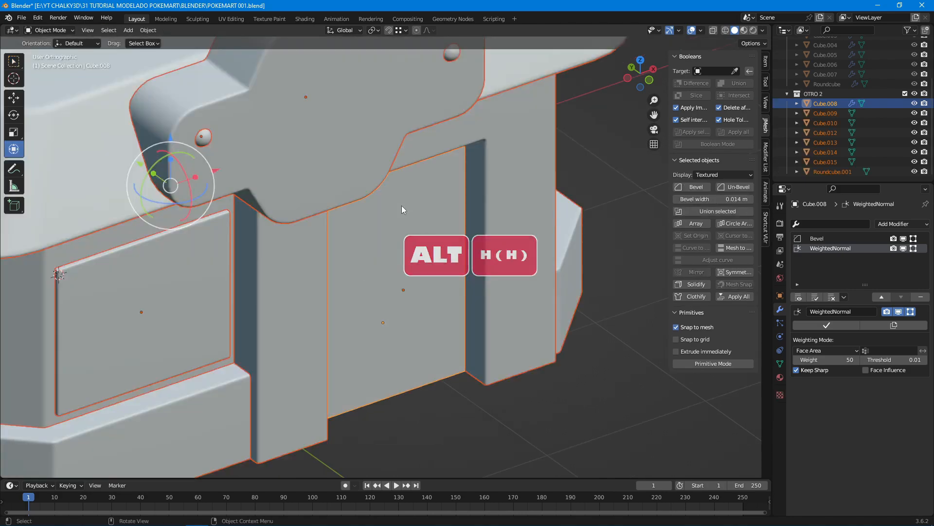
- Check which material is assigned to the roof, sign, rivets, window panel, walls, base strip, door frame and door panel
scroll(402, 205, down, 3)
shift+middle_drag(401, 205, 510, 252)
scroll(480, 252, down, 1)
click(780, 378)
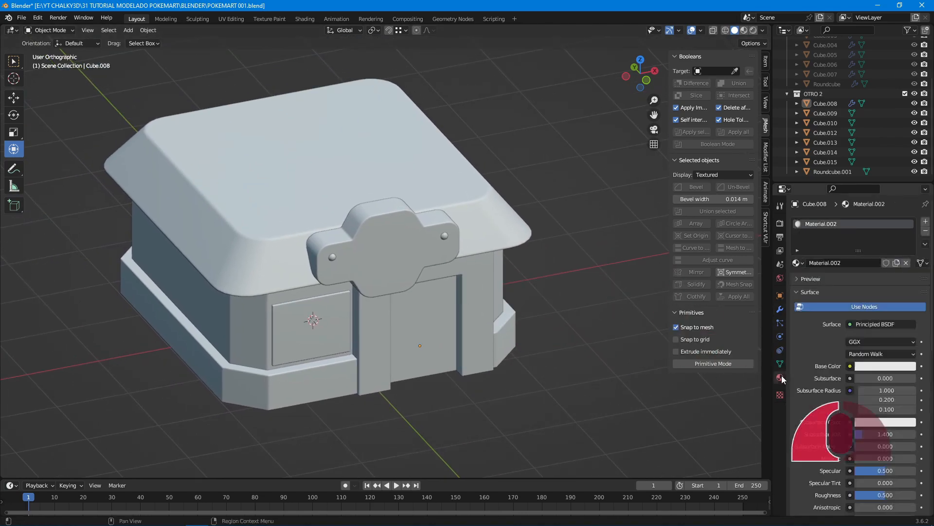
click(439, 183)
click(401, 223)
click(333, 257)
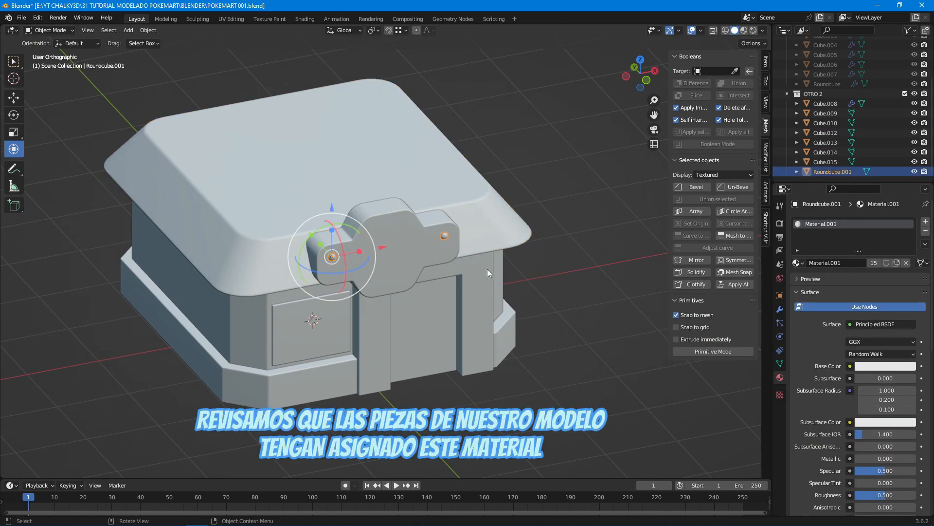
click(301, 323)
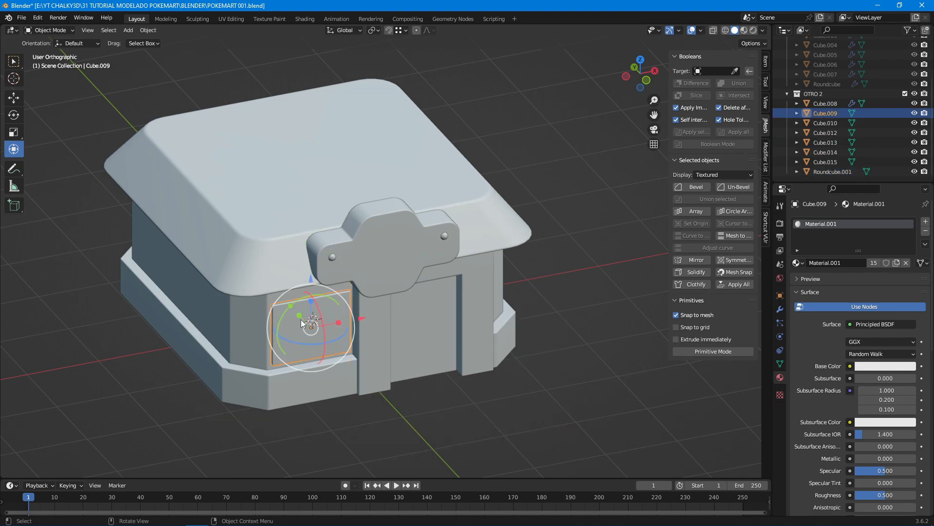
click(246, 322)
click(255, 387)
click(391, 357)
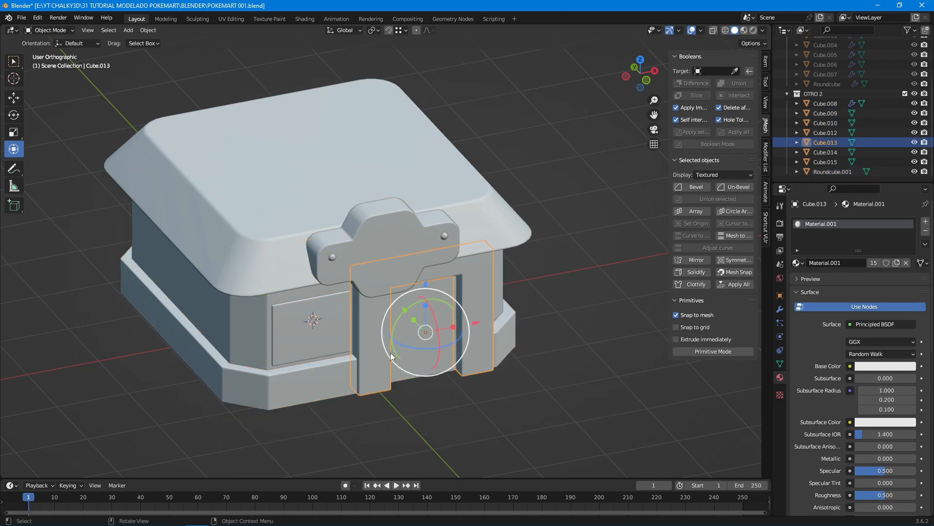
click(402, 375)
click(539, 290)
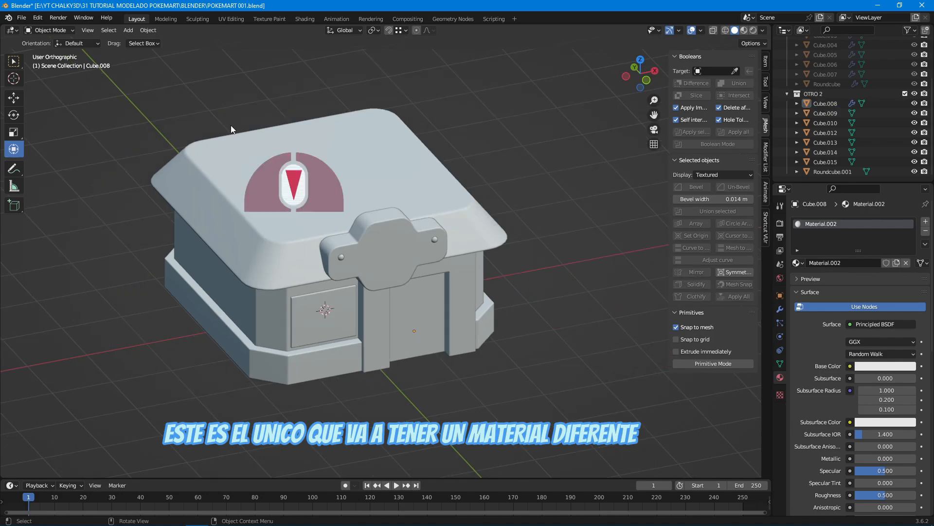
- Select all parts of the store building and unwrap their UVs in the UV Editing workspace, returning to the Layout workspace in Object Mode
drag(156, 101, 520, 393)
shift+middle_drag(545, 244, 578, 271)
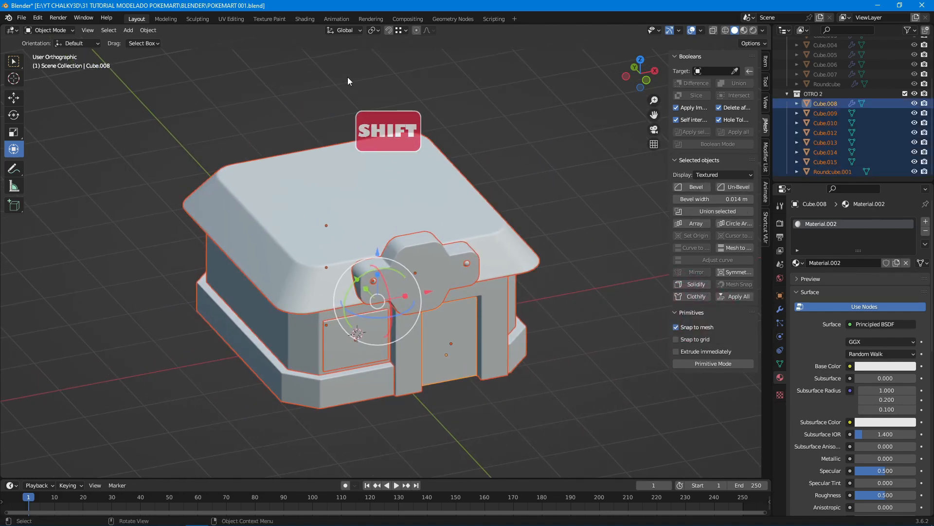
click(235, 21)
key(a)
middle_drag(517, 239, 619, 263)
scroll(559, 270, up, 2)
shift+middle_drag(550, 269, 576, 285)
key(3)
scroll(584, 289, up, 2)
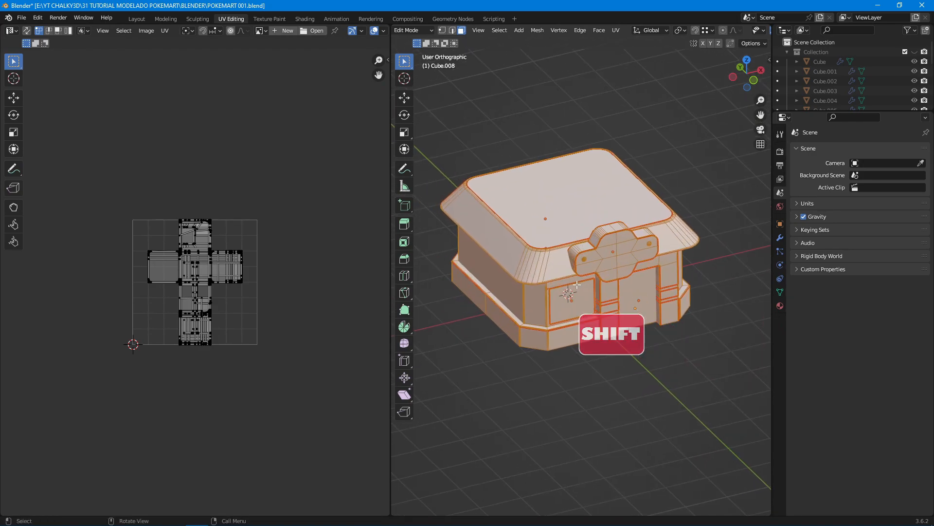
key(u)
click(577, 284)
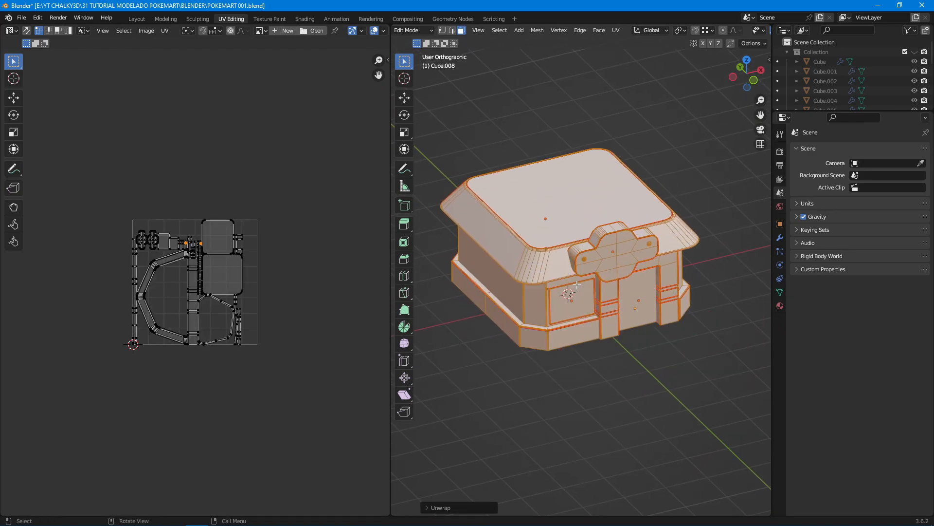
key(Tab)
click(136, 21)
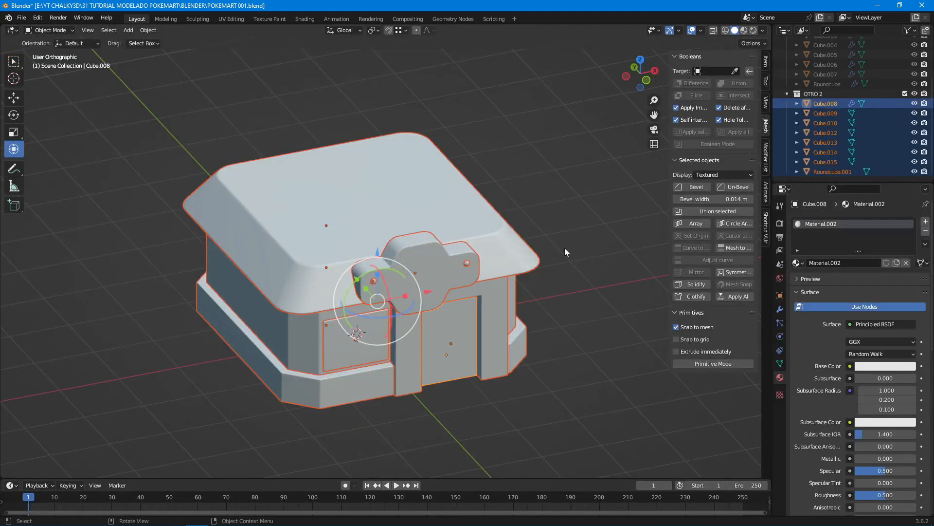
- Export the store model to the Desktop as the FBX file TIENDA.fbx
click(22, 18)
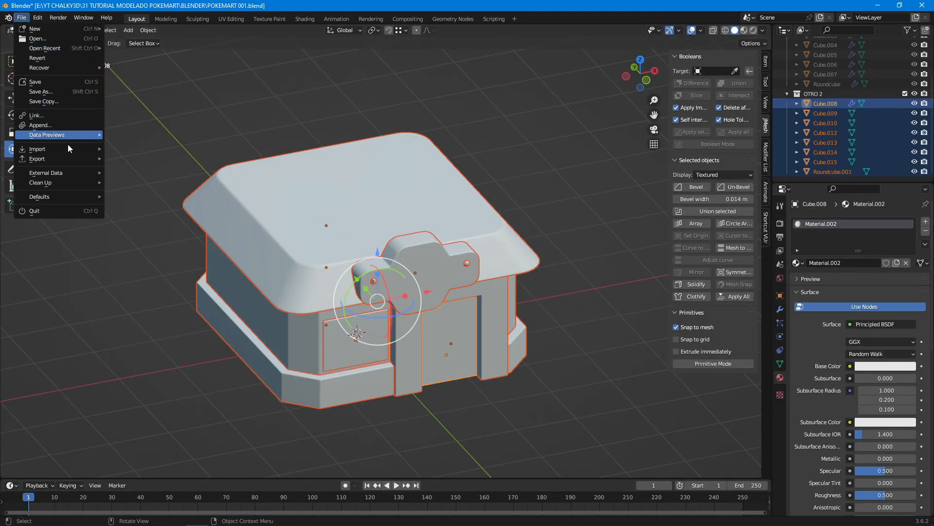
mouse_move(63, 159)
click(149, 257)
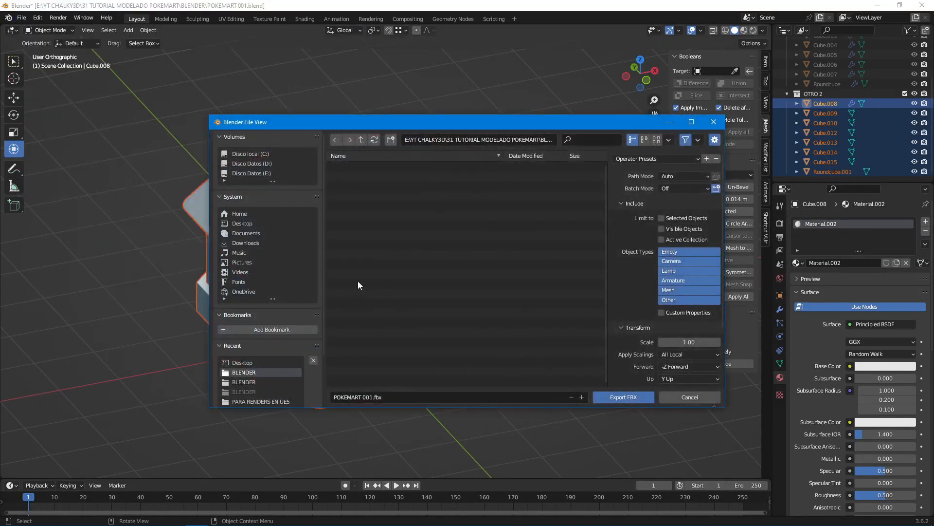
click(628, 398)
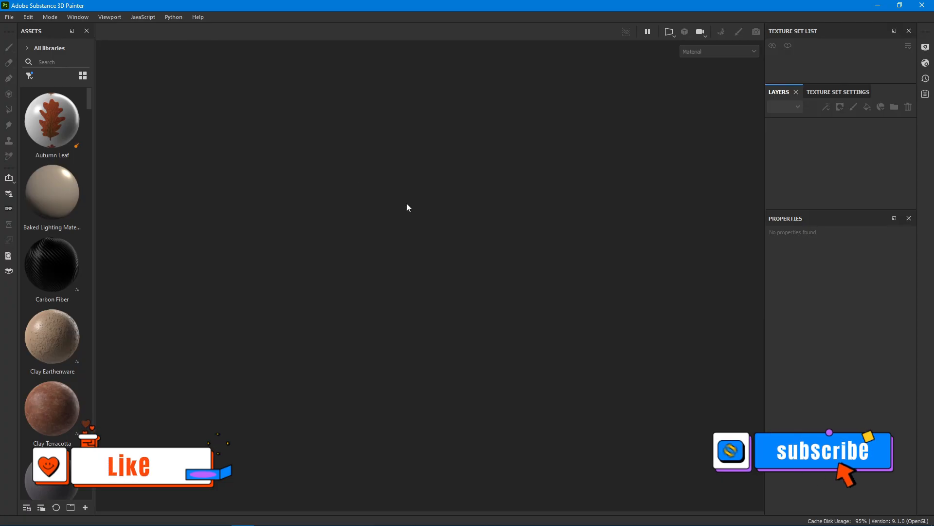
- In Substance 3D Painter, create a project from TIENDA.fbx with 2048 document resolution and the OpenGL normal map format
click(9, 16)
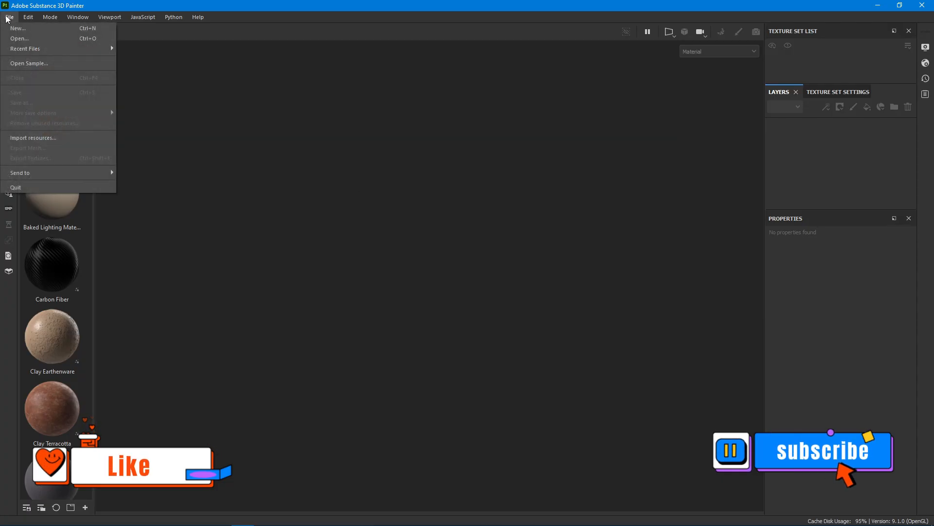
click(42, 31)
click(551, 160)
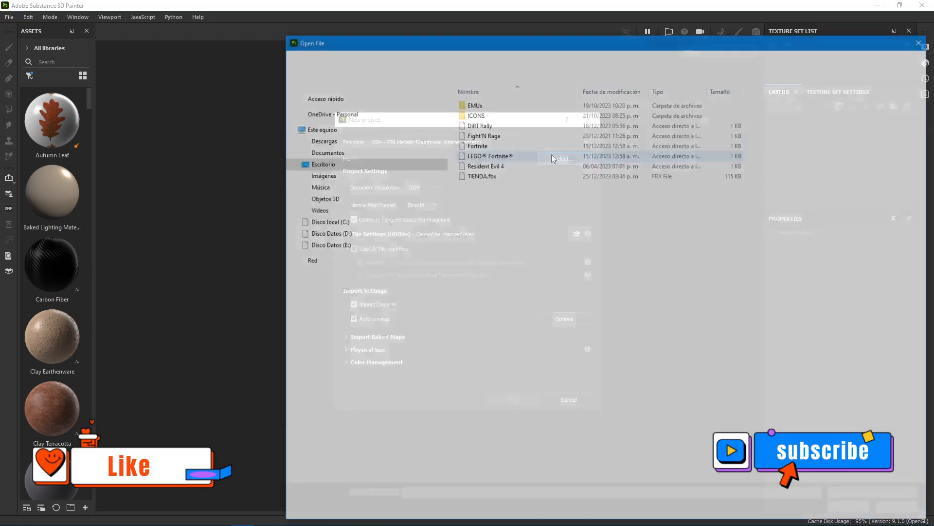
click(498, 175)
click(847, 509)
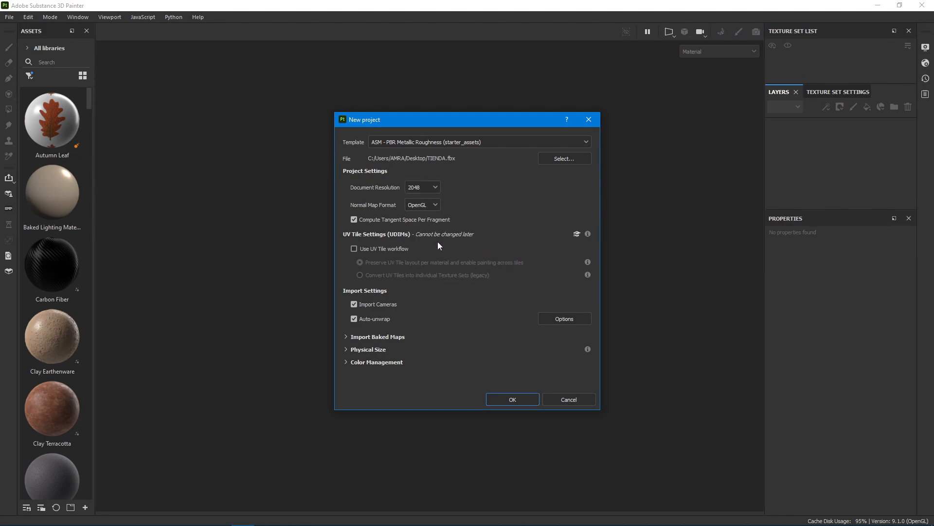
click(513, 399)
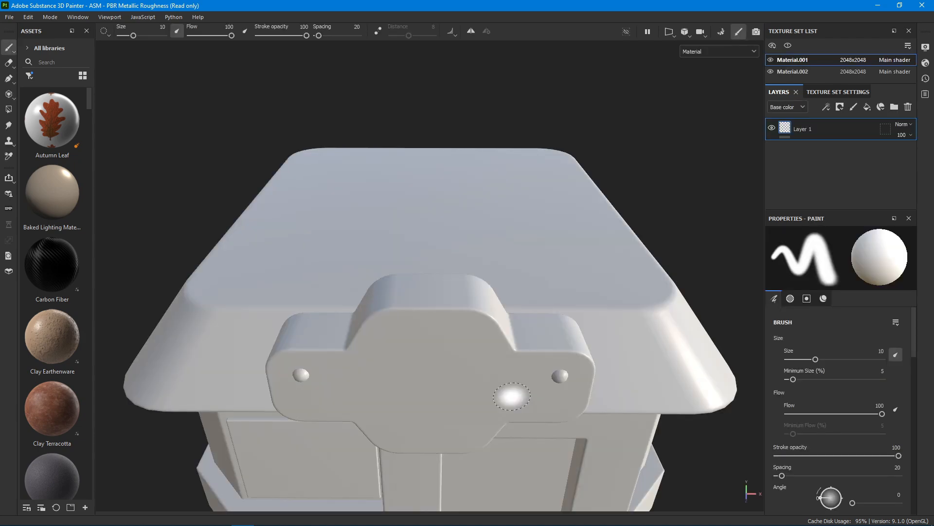
- Delete the default Layer 1 from both texture sets, Material.001 and Material.002
alt+right_drag(591, 410, 429, 299)
alt+middle_drag(516, 359, 464, 268)
alt+drag(449, 330, 547, 331)
alt+right_drag(578, 351, 488, 333)
mouse_move(488, 333)
alt+mouse_down()
mouse_move(539, 360)
mouse_move(571, 358)
alt+mouse_up()
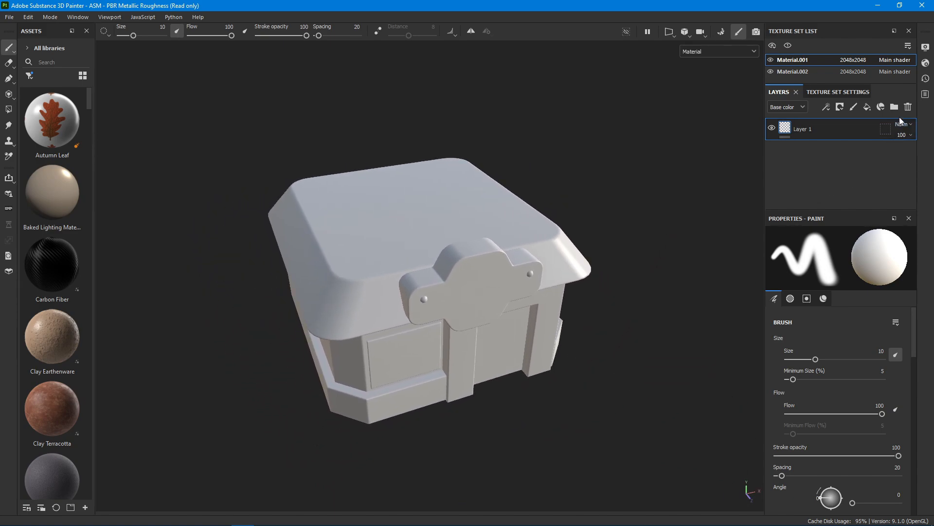
click(793, 71)
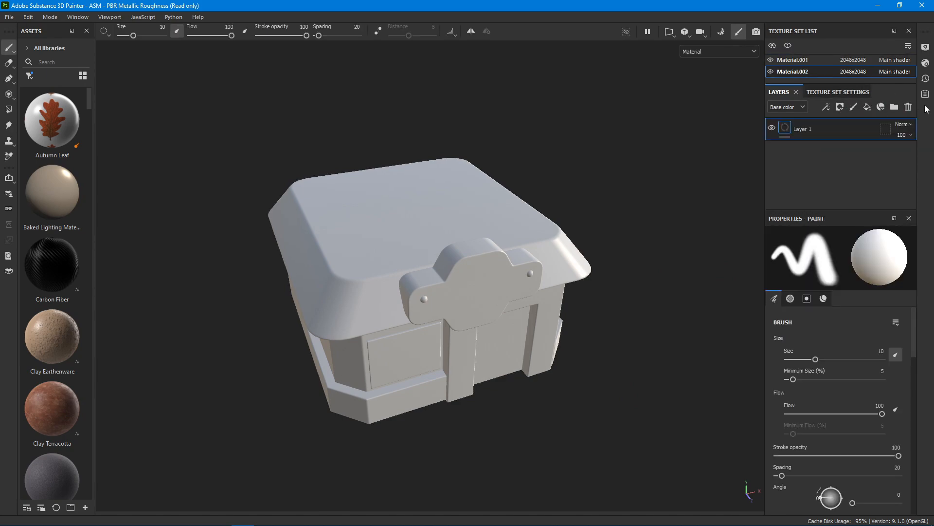
click(907, 108)
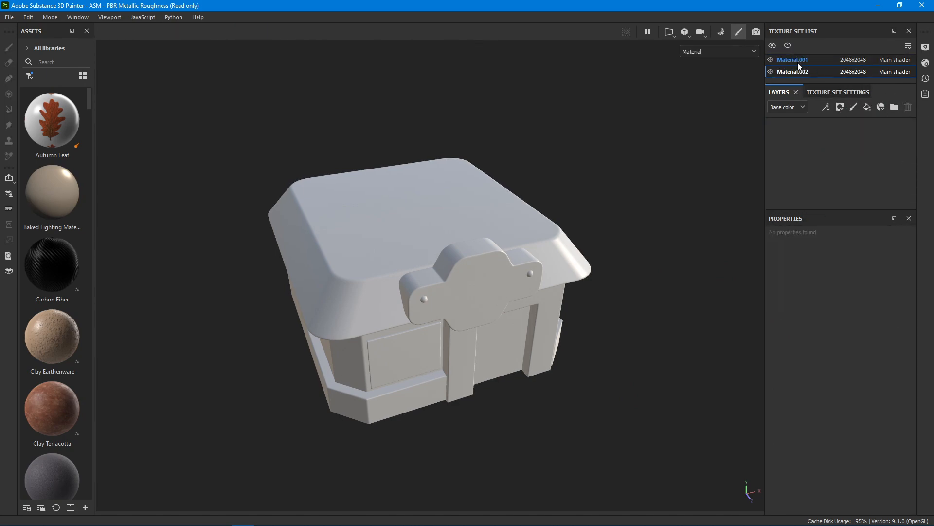
- Configure mesh map baking without the ID map, at 2048 output size, using the low poly mesh as high poly, with Supersampling 16x antialiasing
click(864, 92)
scroll(883, 159, down, 4)
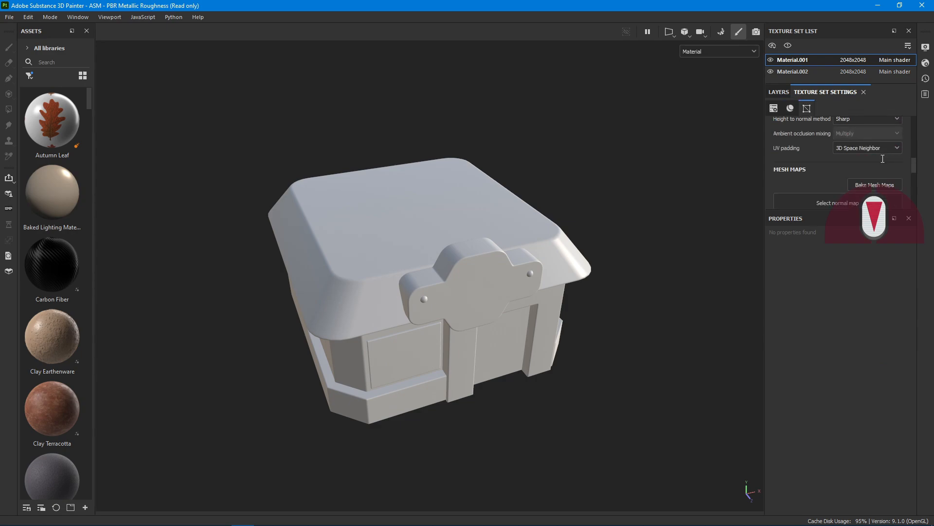
click(881, 157)
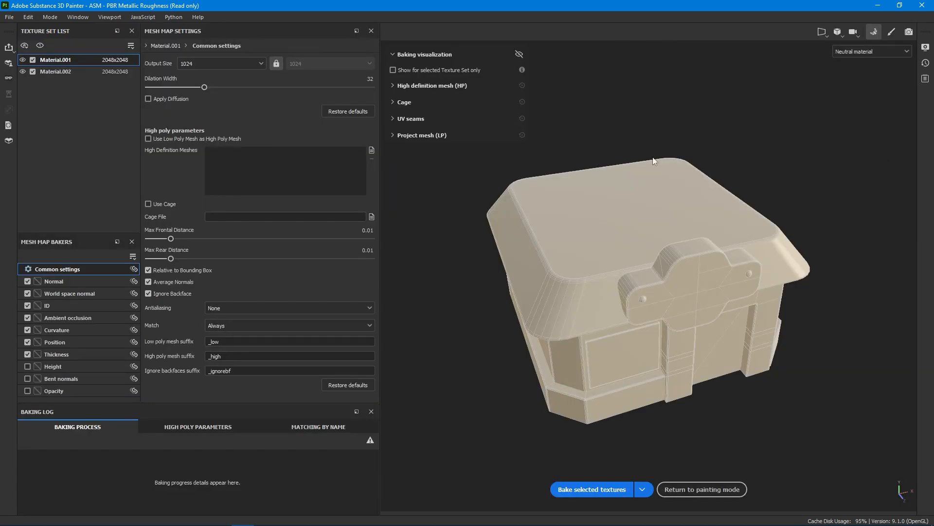
click(27, 305)
click(205, 63)
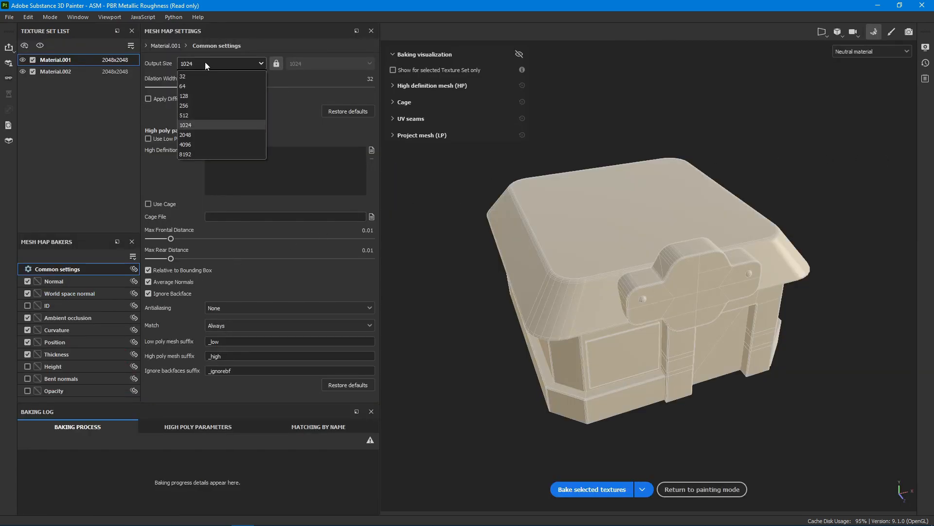
click(195, 135)
click(190, 137)
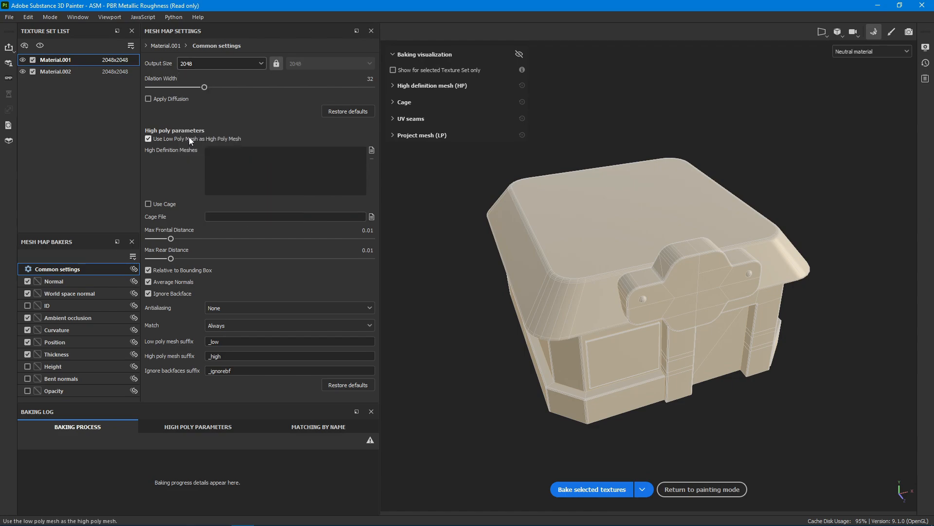
click(245, 308)
click(249, 352)
- Bake the mesh maps for both texture sets and return to painting mode
click(591, 489)
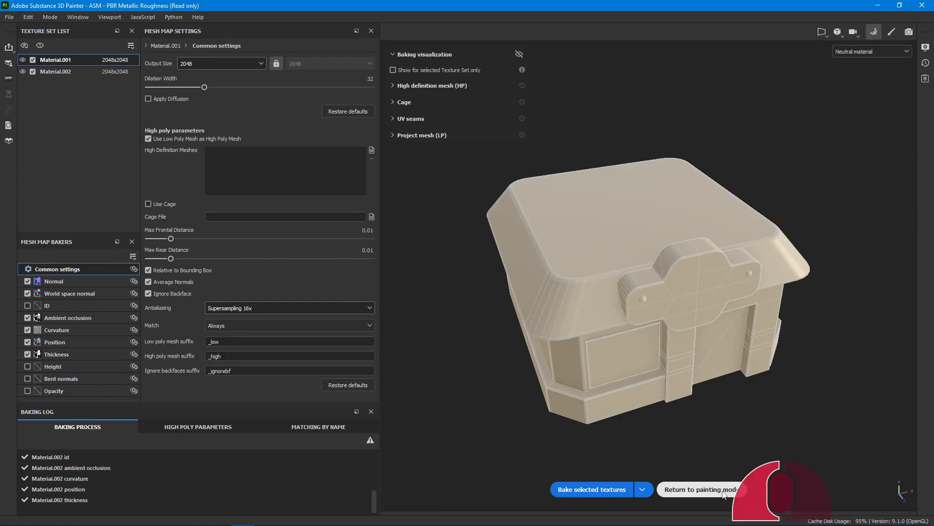
click(723, 494)
mouse_move(639, 346)
alt+mouse_down()
mouse_move(607, 427)
mouse_move(641, 344)
alt+mouse_up()
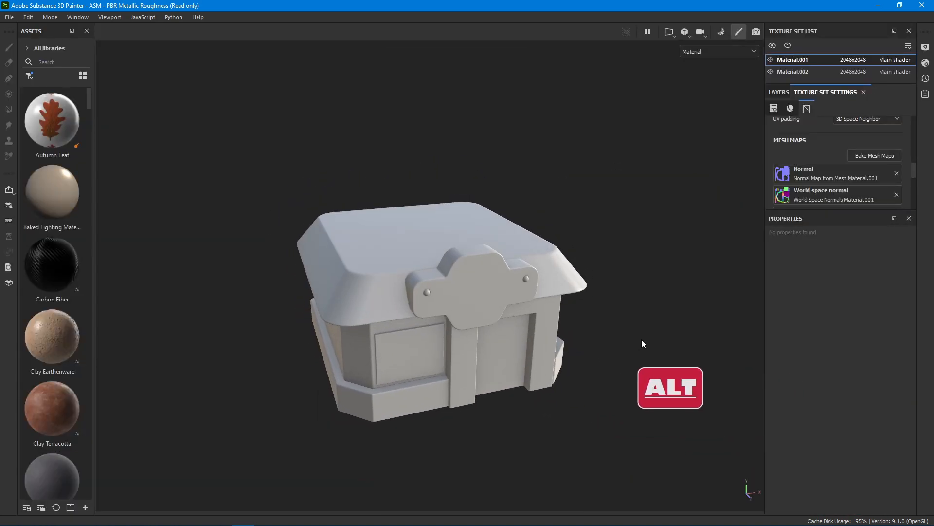
- Add a fill layer to Material.001 with only the color and roughness channels and set its base color to F5F5F5
click(777, 92)
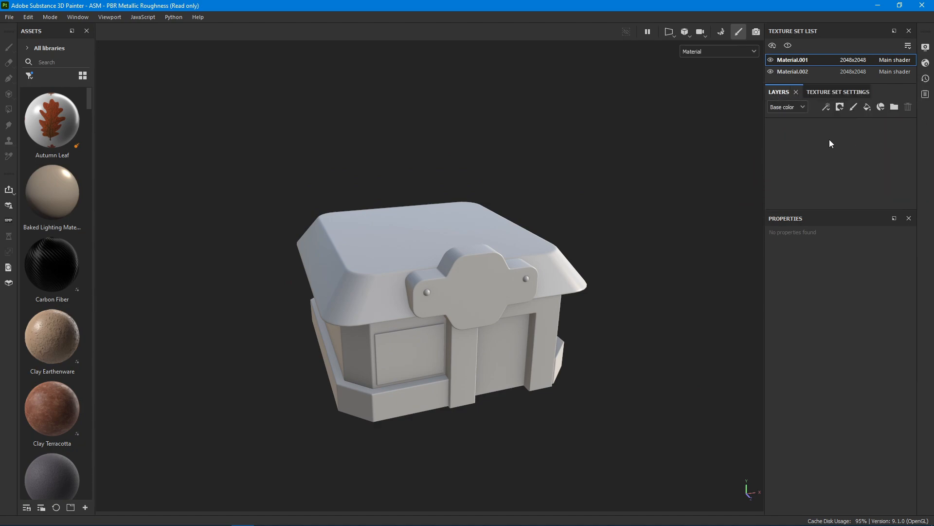
click(867, 107)
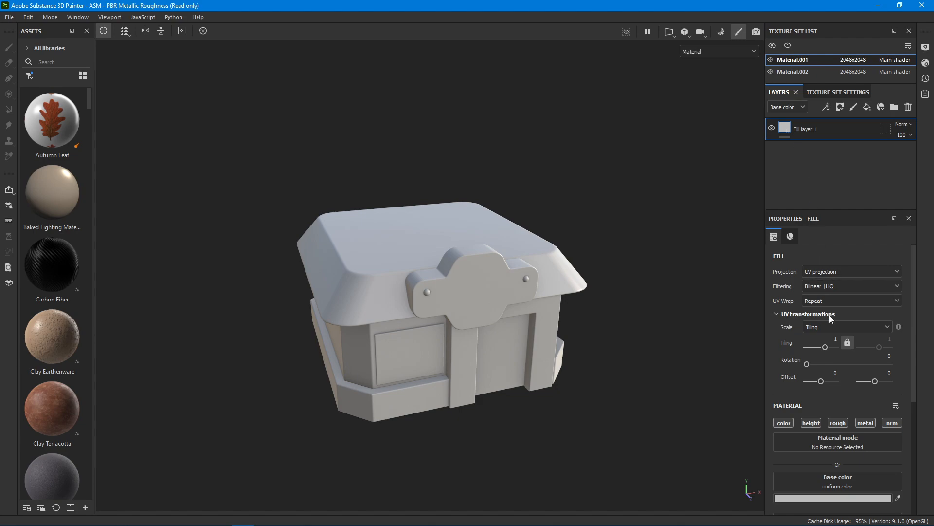
scroll(829, 315, down, 3)
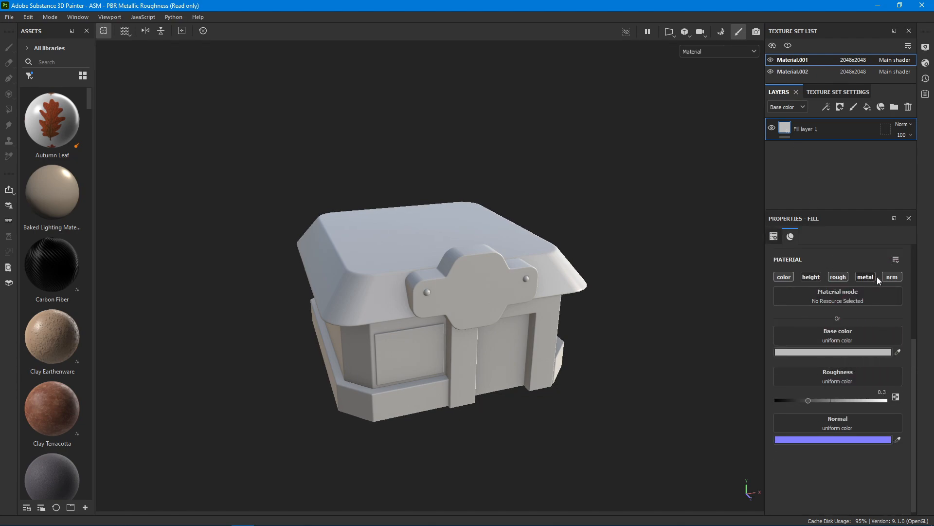
click(884, 276)
click(875, 352)
double_click(824, 484)
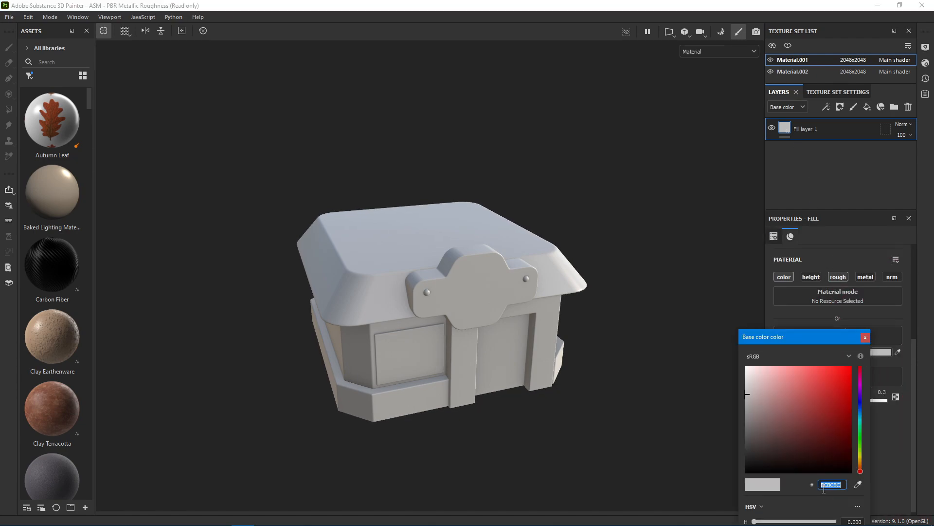
text(F5F5F5)
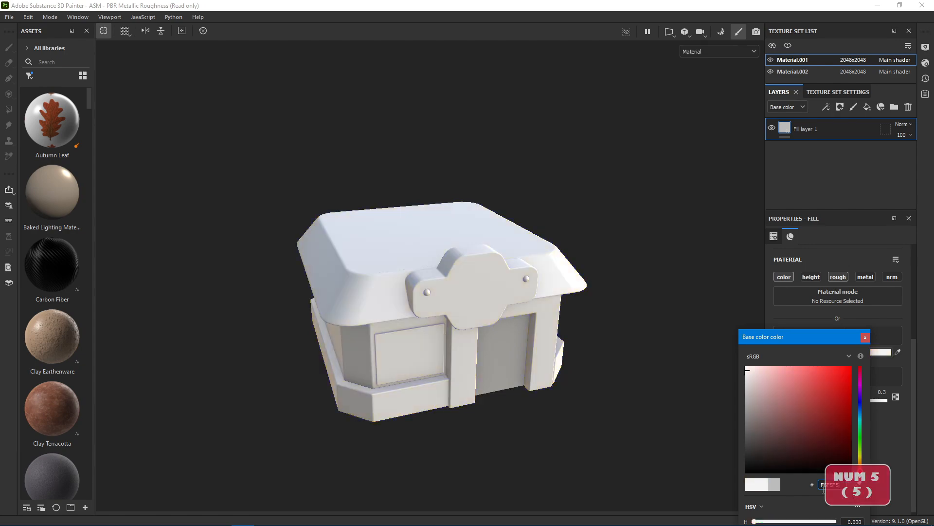
click(866, 338)
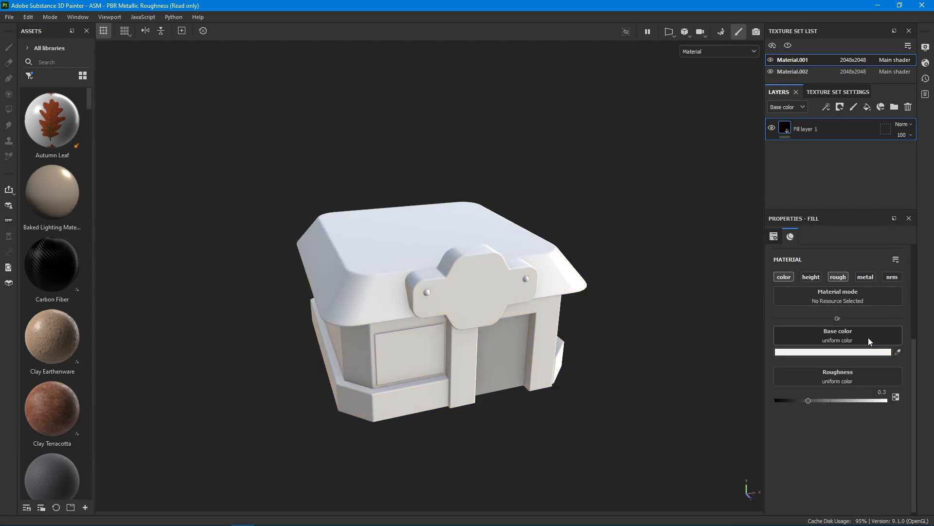
- Set the white fill layer's roughness to 0.8 and add a black mask to it
text(0.8)
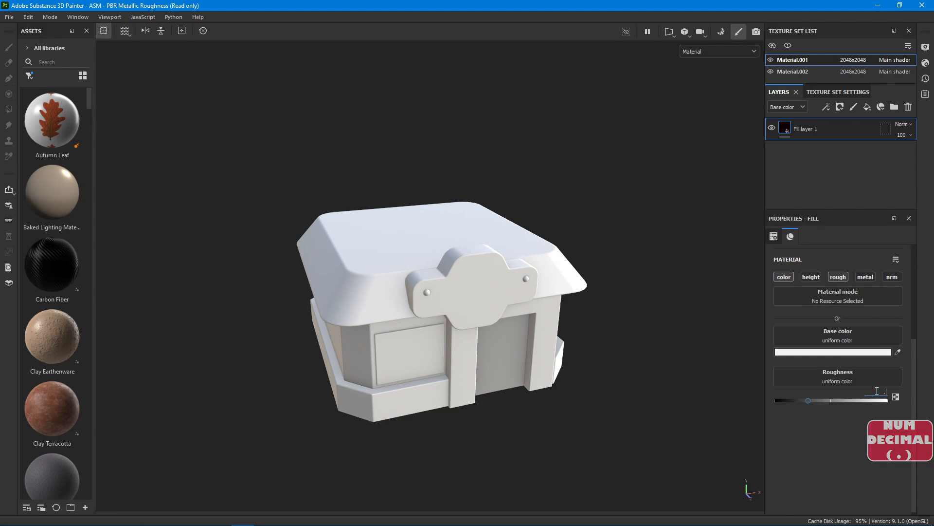
key(Return)
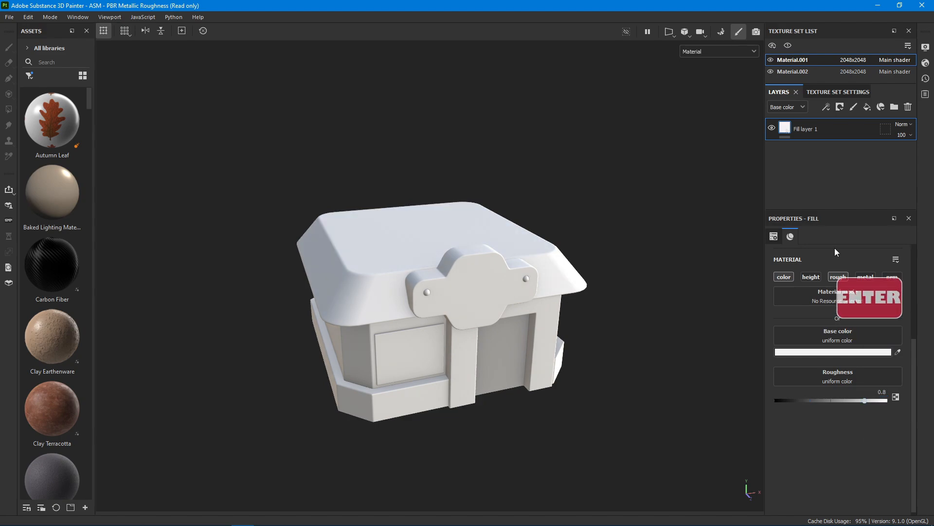
right_click(788, 129)
click(811, 149)
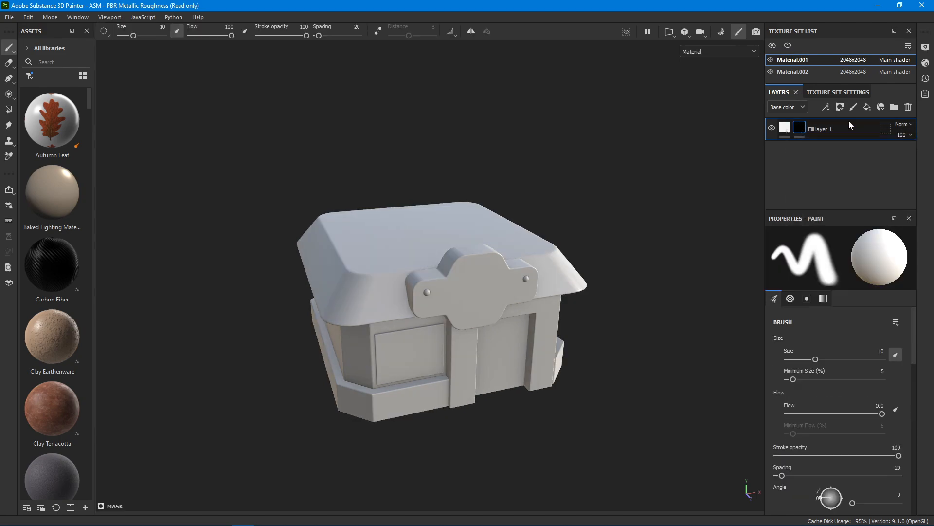
- Add a second fill layer to Material.001 and disable its height, metallic and normal channels
click(867, 107)
click(811, 276)
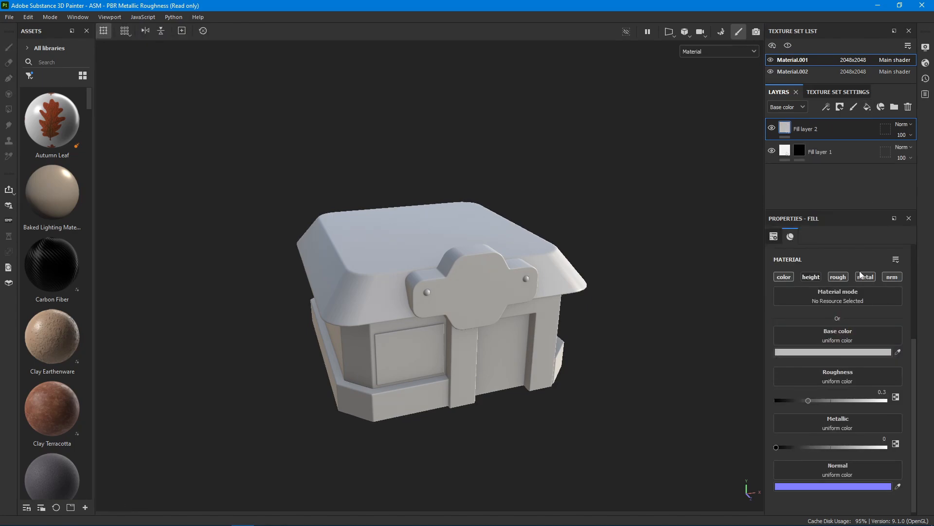
click(866, 276)
click(892, 276)
- Set the second fill layer's base color to a strong blue, about 176AE1
click(876, 351)
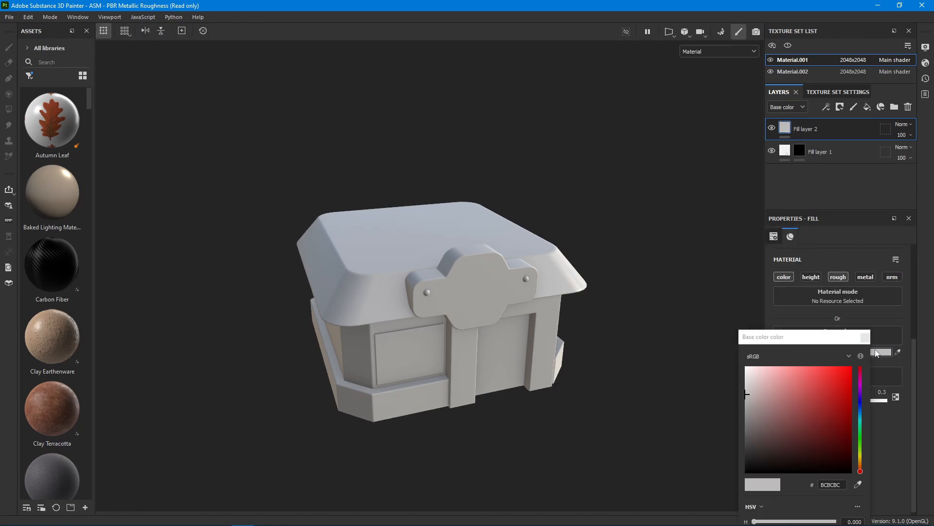
click(861, 408)
click(841, 379)
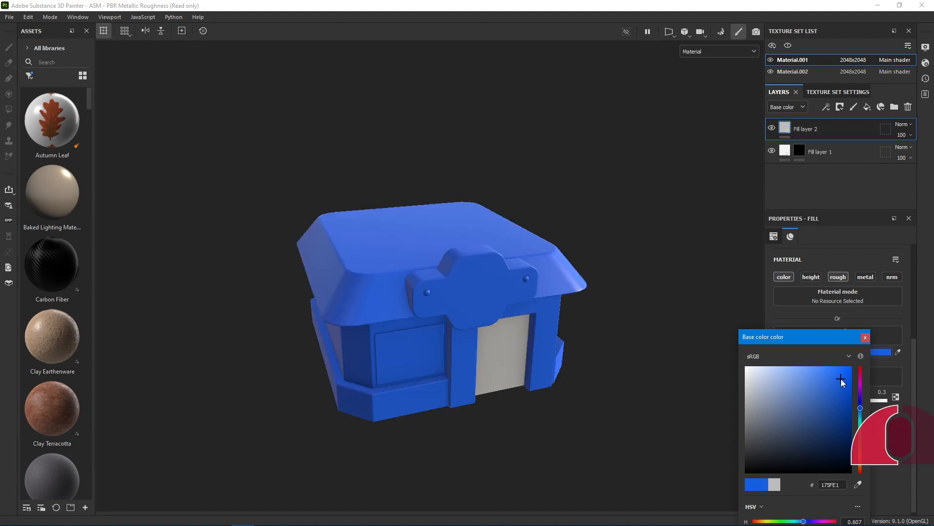
click(861, 407)
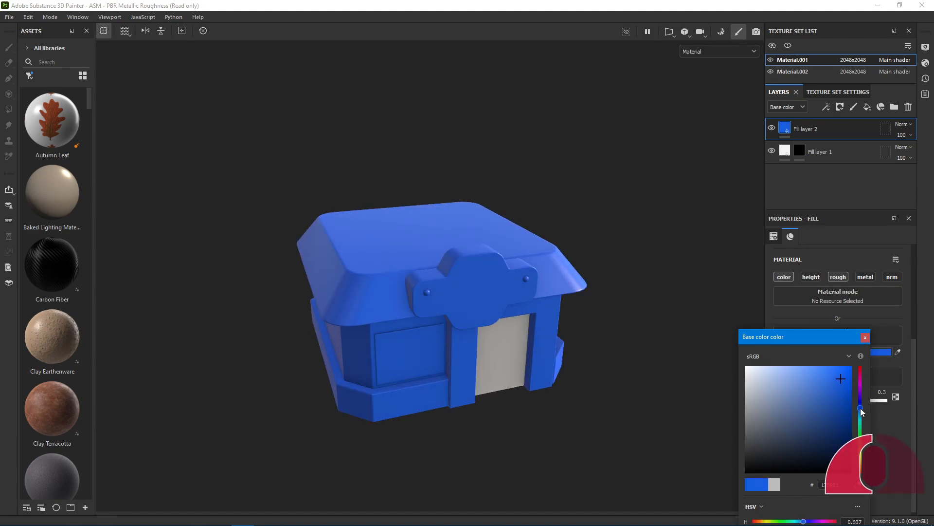
drag(861, 407, 861, 409)
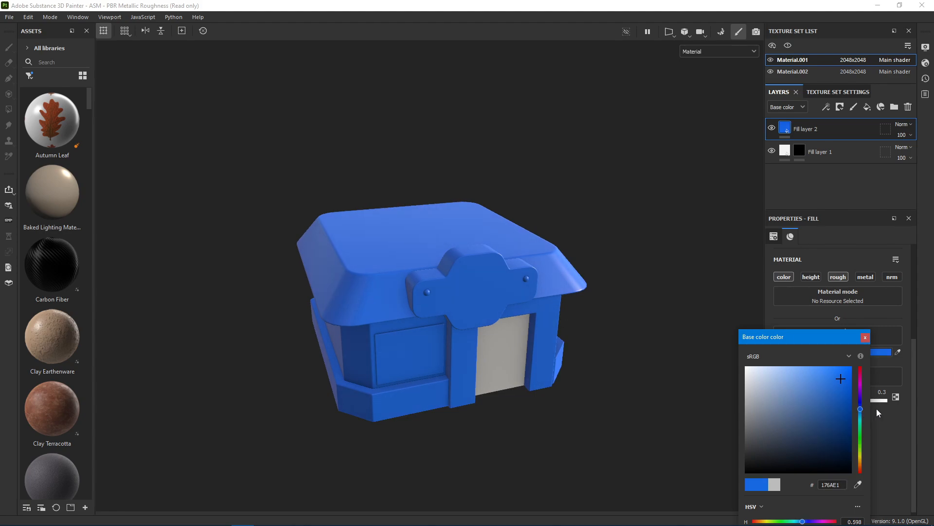
click(860, 408)
click(866, 336)
- Set the blue fill layer's roughness to 0.8 and add a black mask to it
click(881, 392)
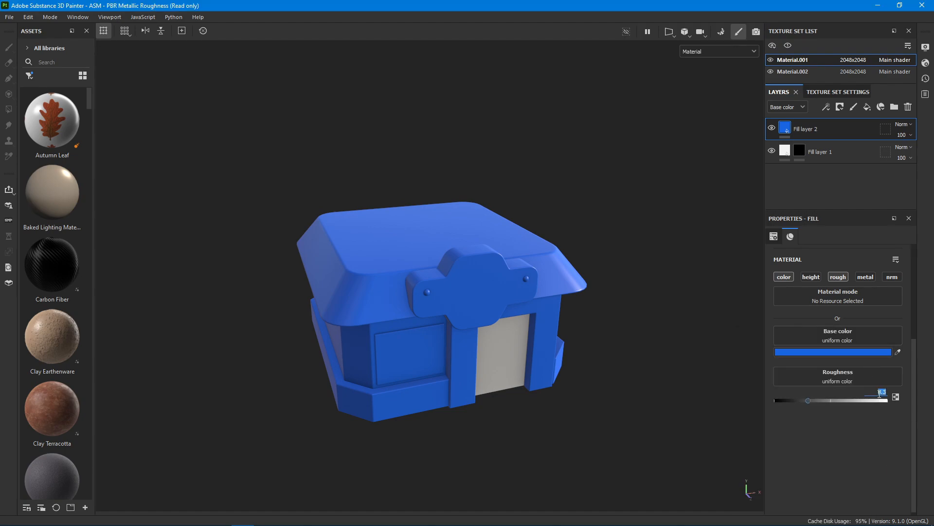
text(0.8)
key(Return)
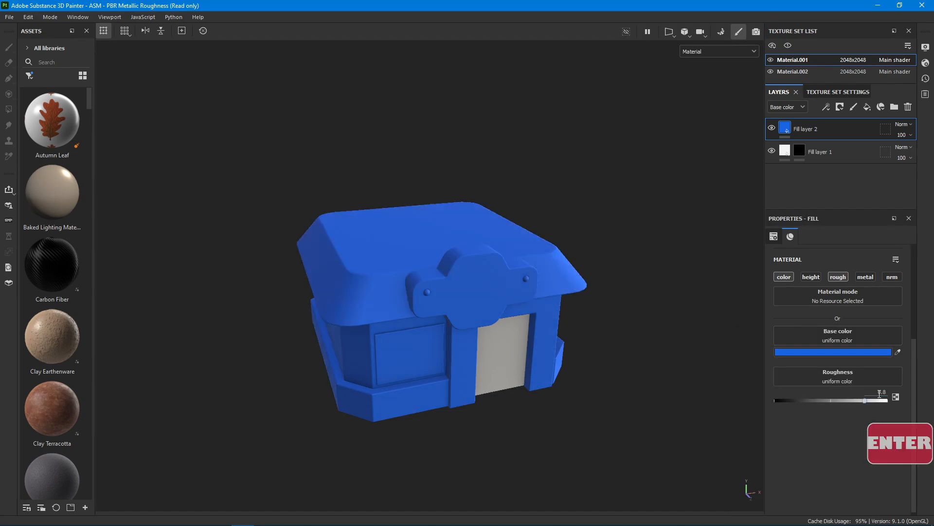
right_click(789, 132)
click(808, 138)
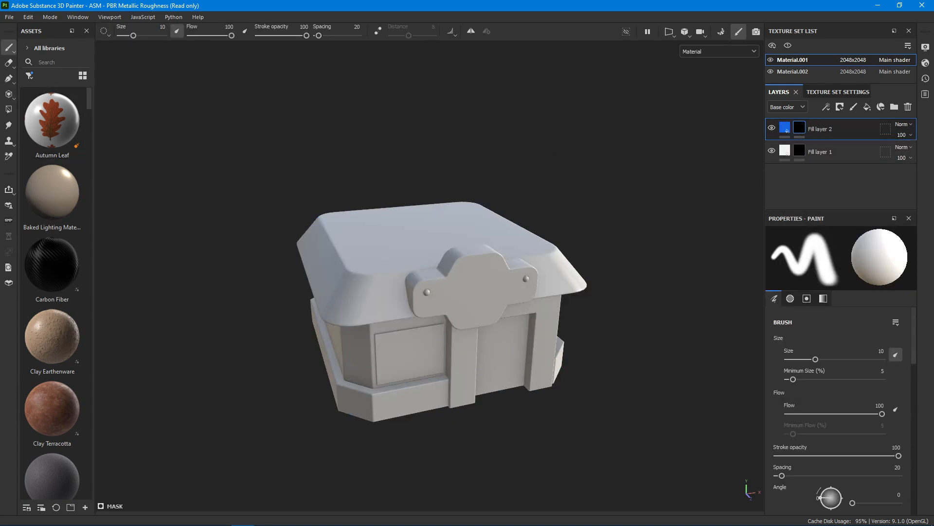
- Reveal the blue layer on the whole roof by filling its UV islands in the mask with Polygon Fill
click(8, 109)
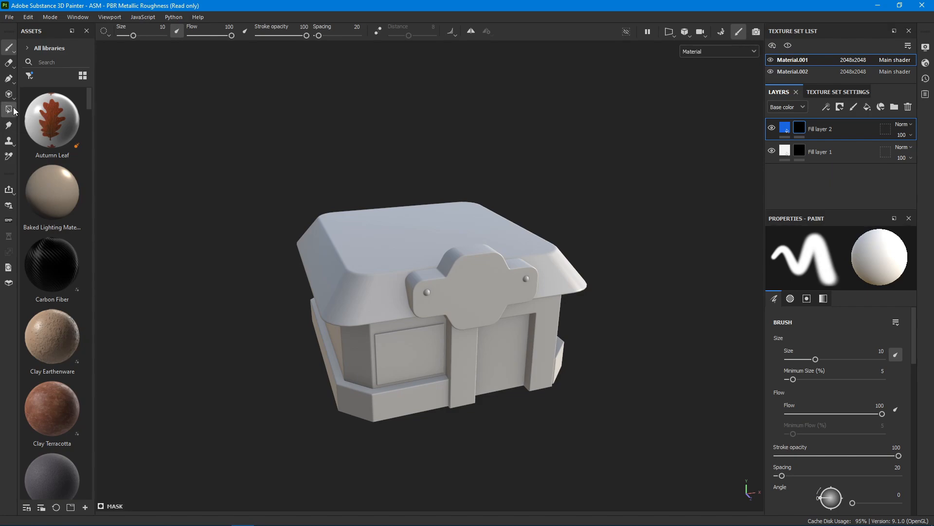
click(491, 222)
click(387, 289)
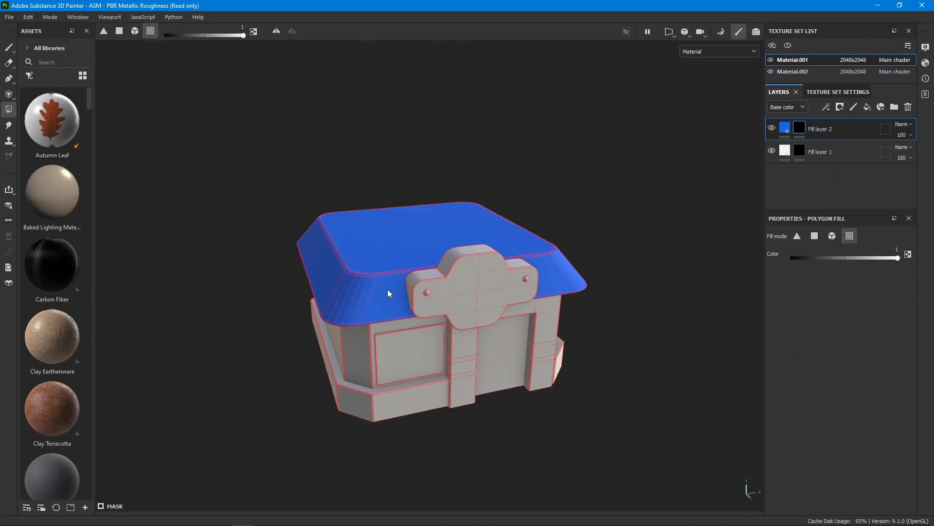
mouse_move(387, 289)
alt+mouse_down()
mouse_move(478, 232)
mouse_move(349, 305)
alt+mouse_up()
alt+drag(484, 267, 520, 345)
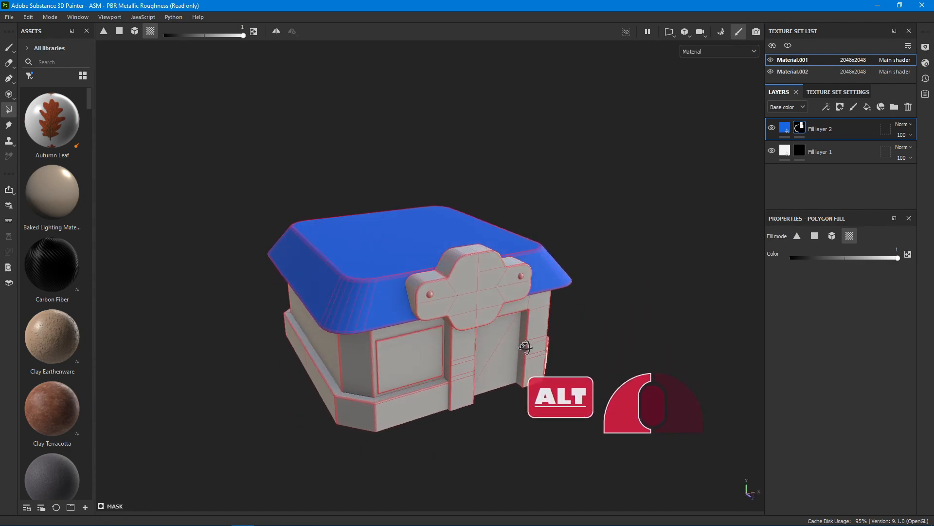
- Fill the front wall around the window and the front base in the white layer's mask
click(799, 154)
alt+drag(623, 348, 630, 328)
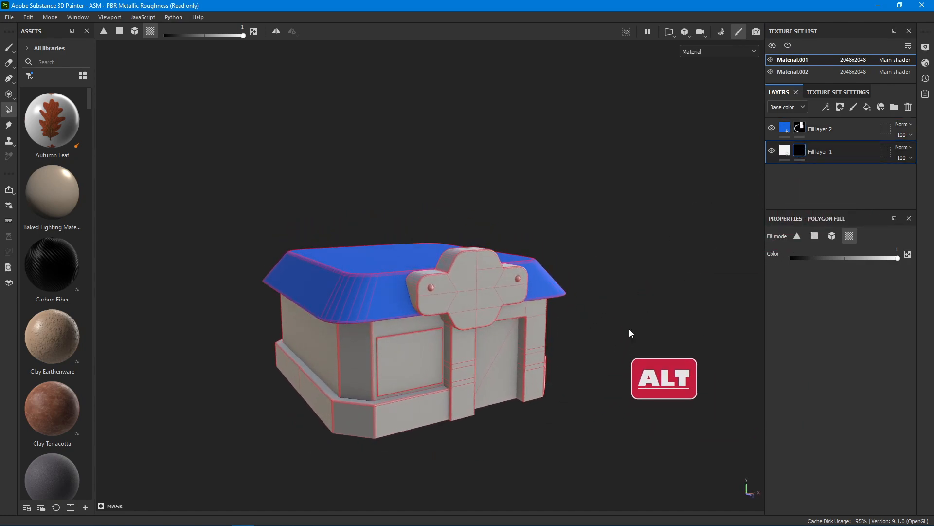
click(357, 348)
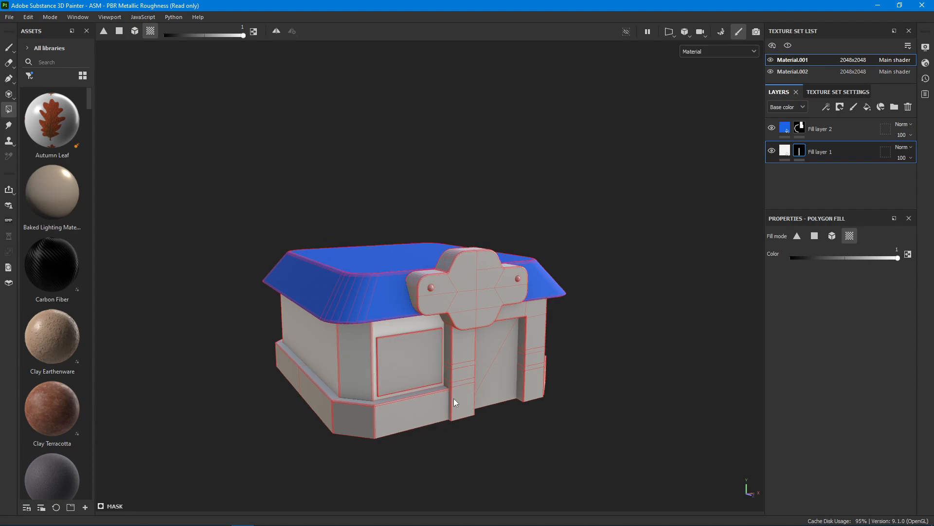
click(410, 399)
alt+drag(414, 413, 448, 349)
- Fill the front pillar's sections above, between and below its two stripes in the white layer's mask
alt+middle_drag(504, 363, 477, 286)
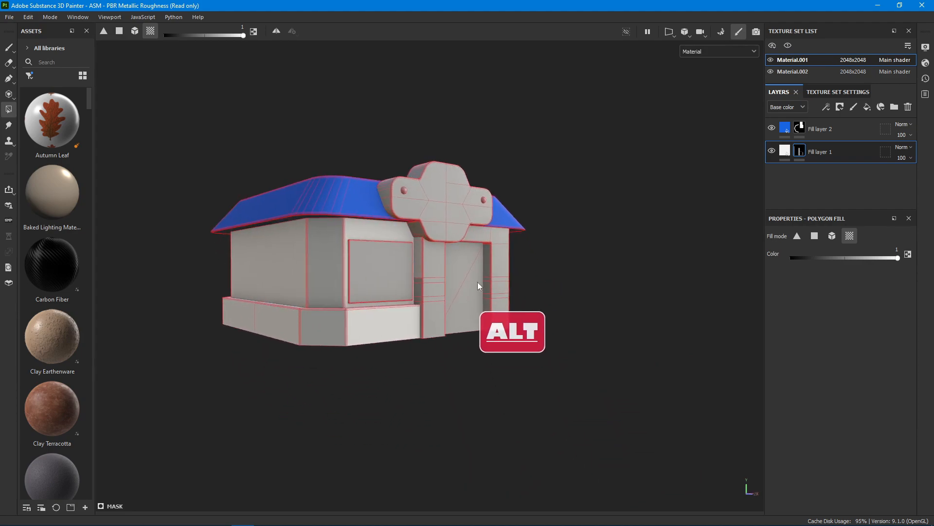
alt+right_drag(499, 248, 497, 382)
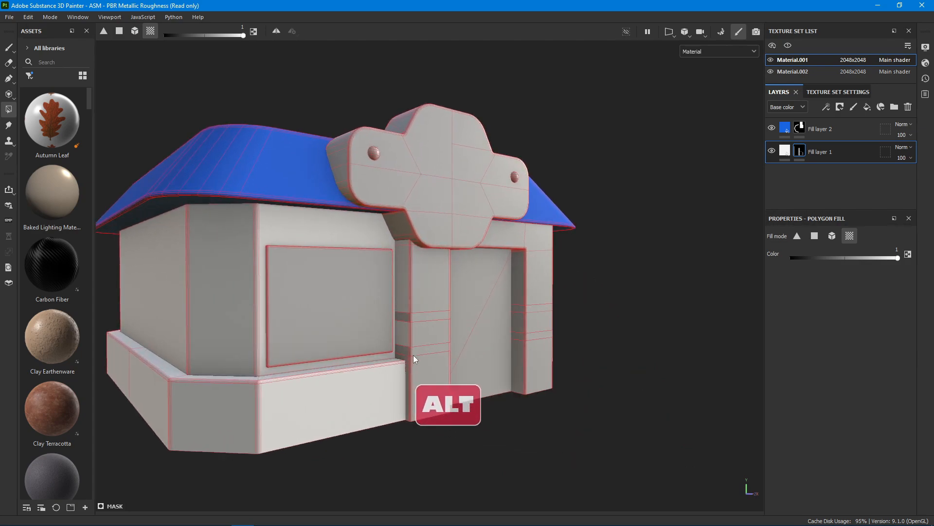
click(424, 363)
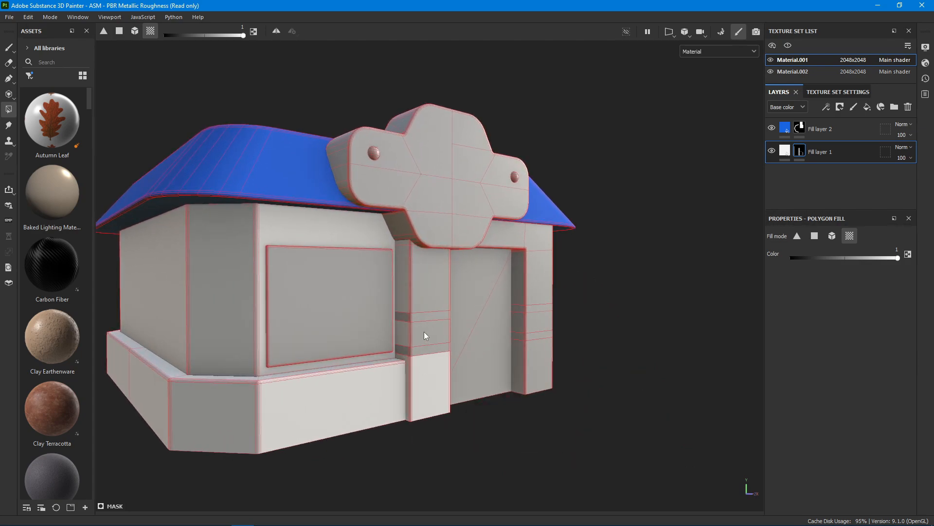
click(424, 329)
click(426, 287)
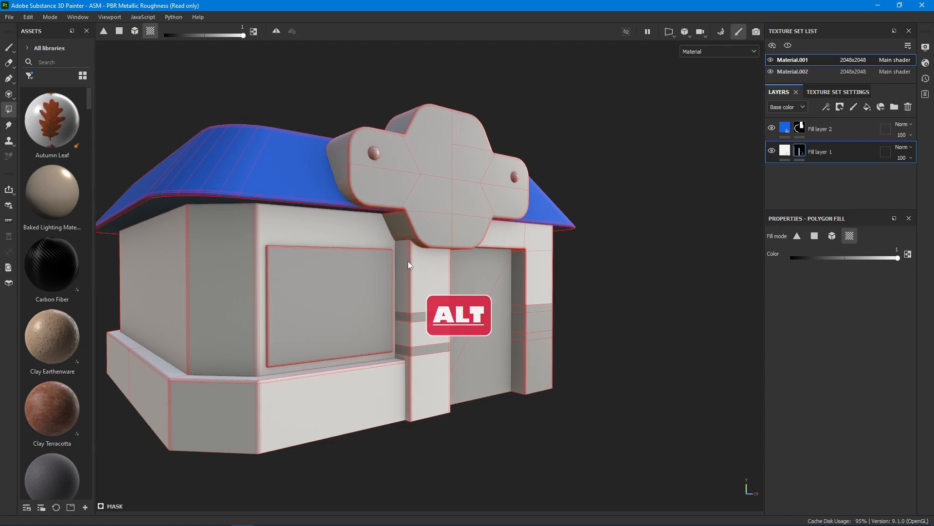
- Extend the white layer's mask over the sign, the remaining walls, the base and the second pillar, leaving its stripes out
alt+drag(409, 264, 506, 200)
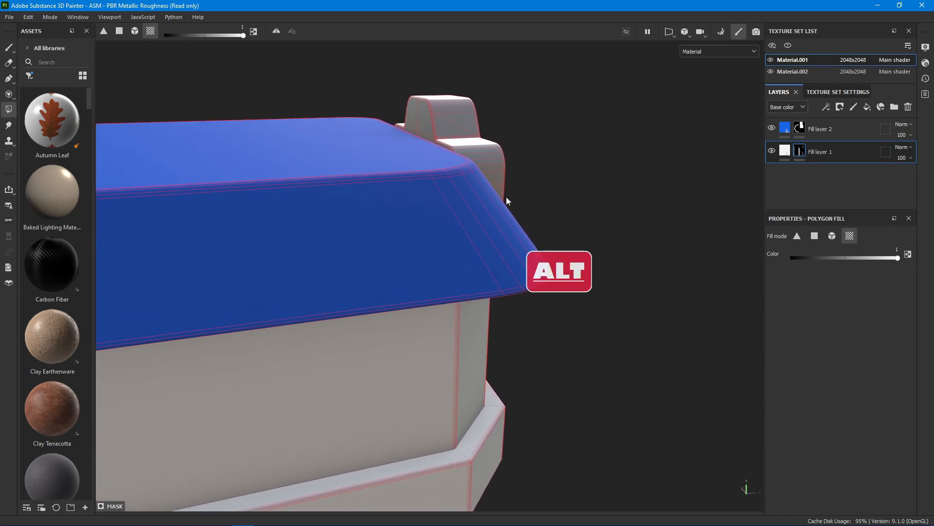
alt+drag(445, 115, 315, 166)
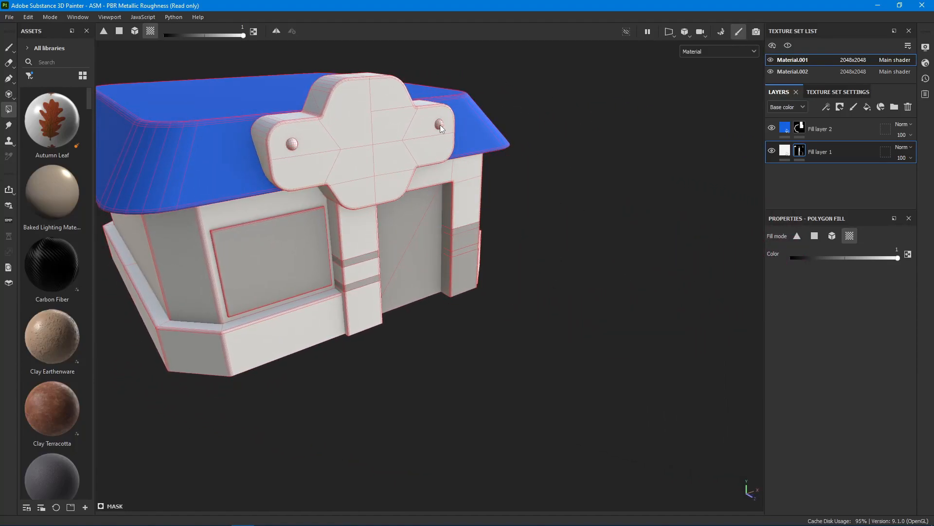
alt+drag(475, 287, 289, 238)
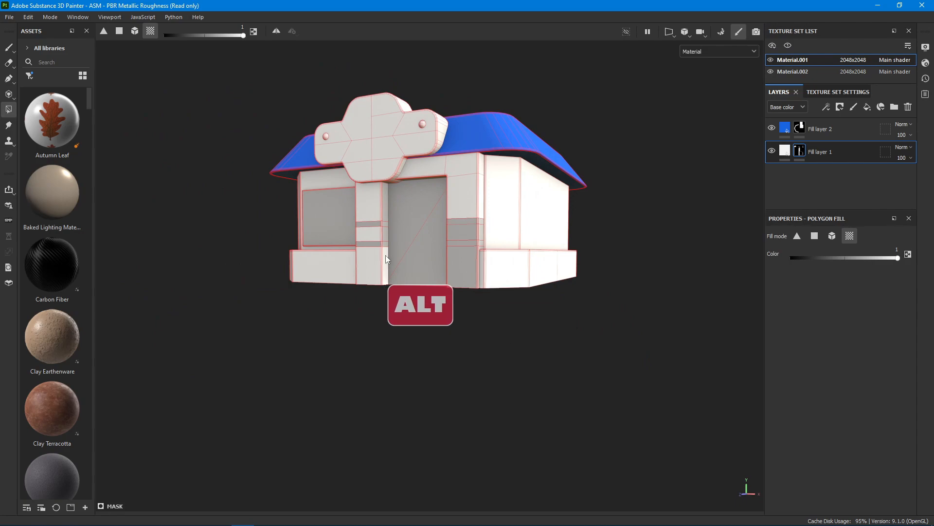
alt+drag(387, 204, 506, 260)
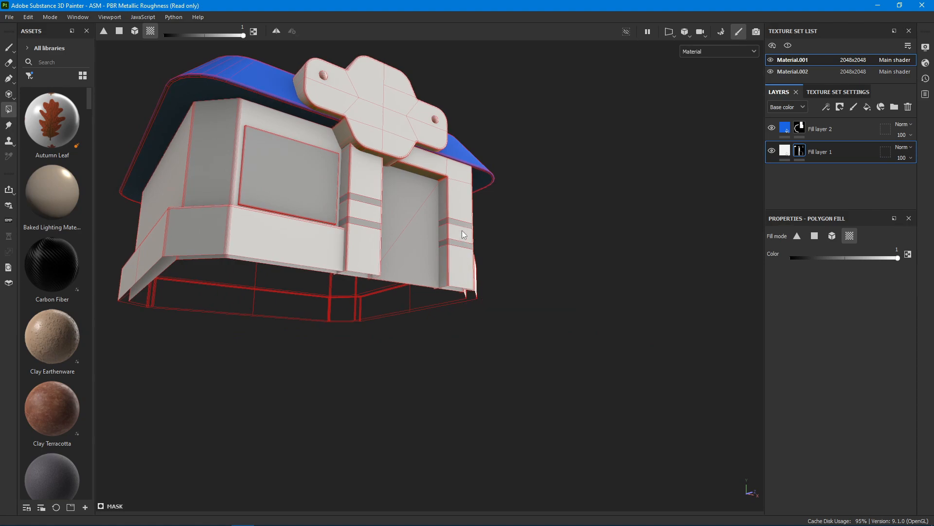
alt+drag(463, 235, 301, 325)
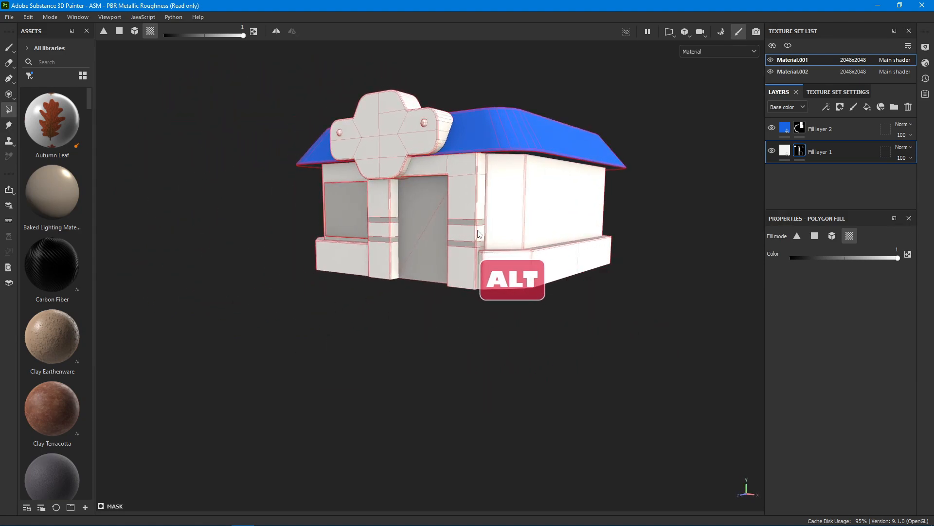
- Fill the ledge on top of the side base in the white layer's mask and toggle the layer's visibility to check coverage
alt+middle_drag(503, 232, 359, 242)
alt+right_drag(351, 214, 331, 294)
alt+drag(341, 229, 352, 265)
alt+right_drag(353, 265, 363, 334)
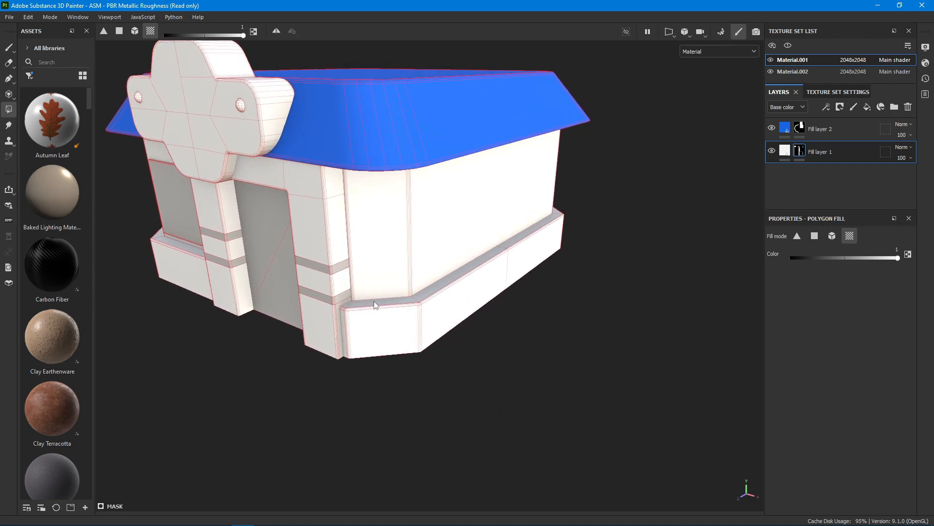
click(522, 235)
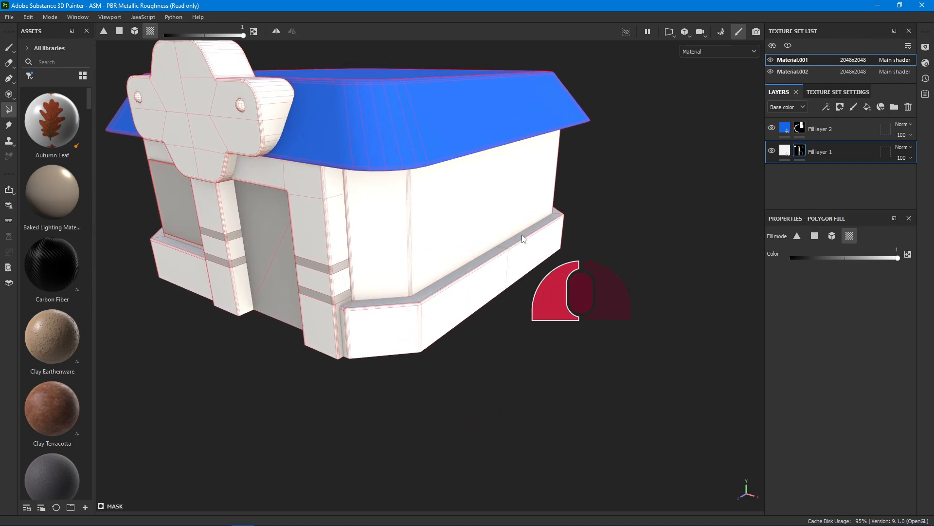
click(772, 151)
click(772, 151)
- Fill the front window panel in the white layer's mask
alt+drag(539, 271, 247, 244)
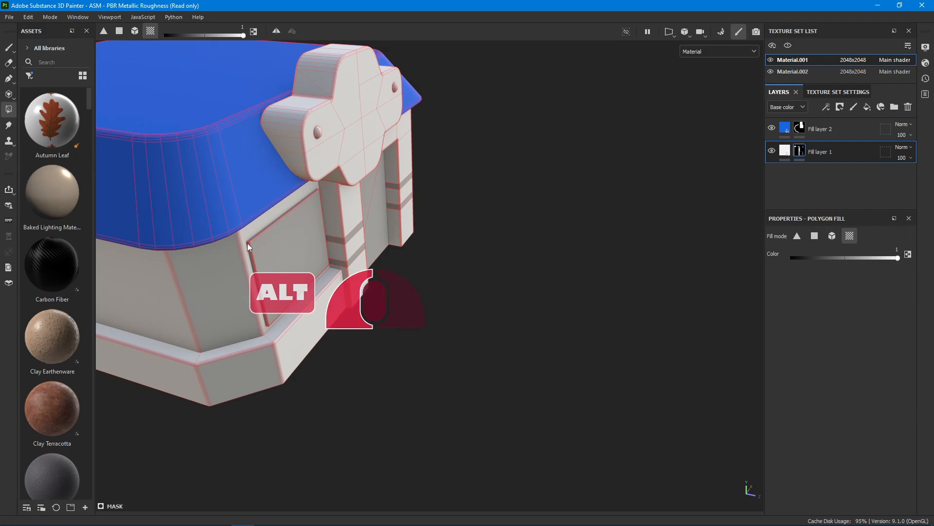
alt+drag(485, 250, 357, 284)
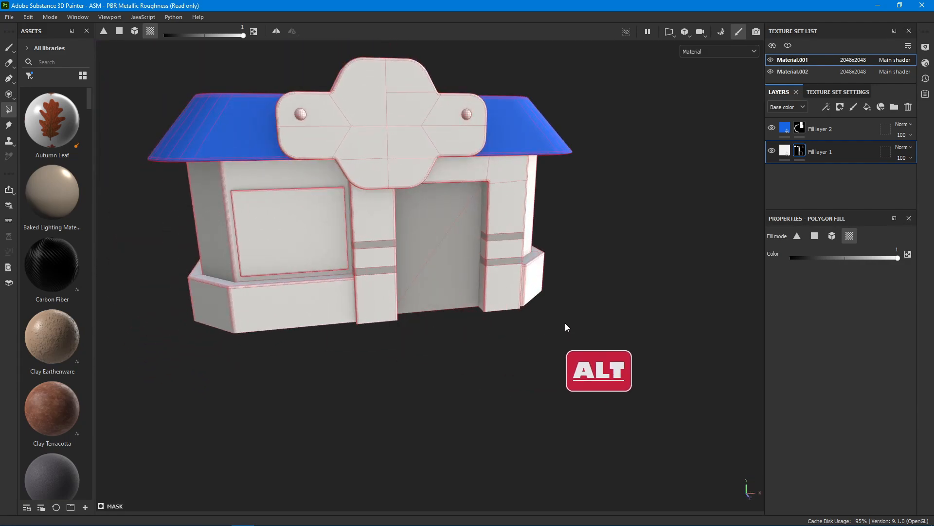
alt+drag(565, 323, 560, 320)
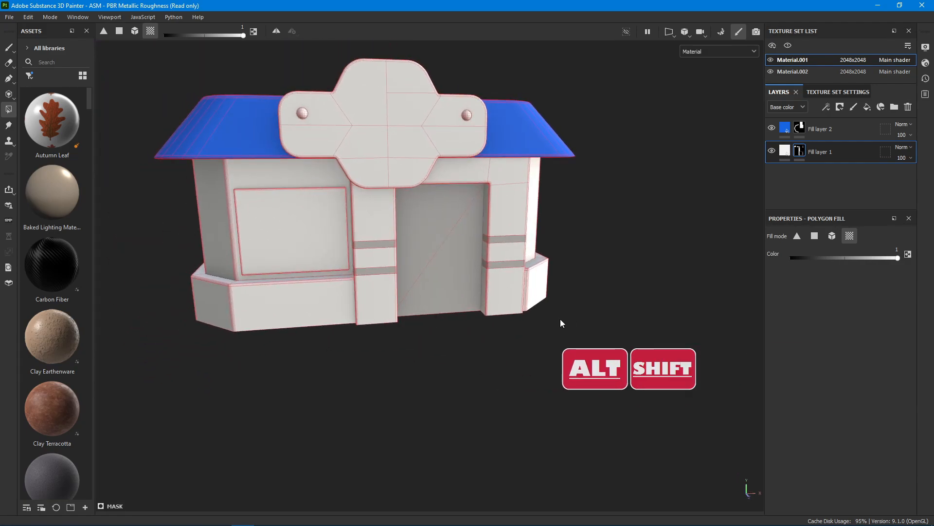
- Add a third fill layer above the blue one with only color and roughness channels and sample a greyish blue as its base color
click(862, 131)
click(866, 107)
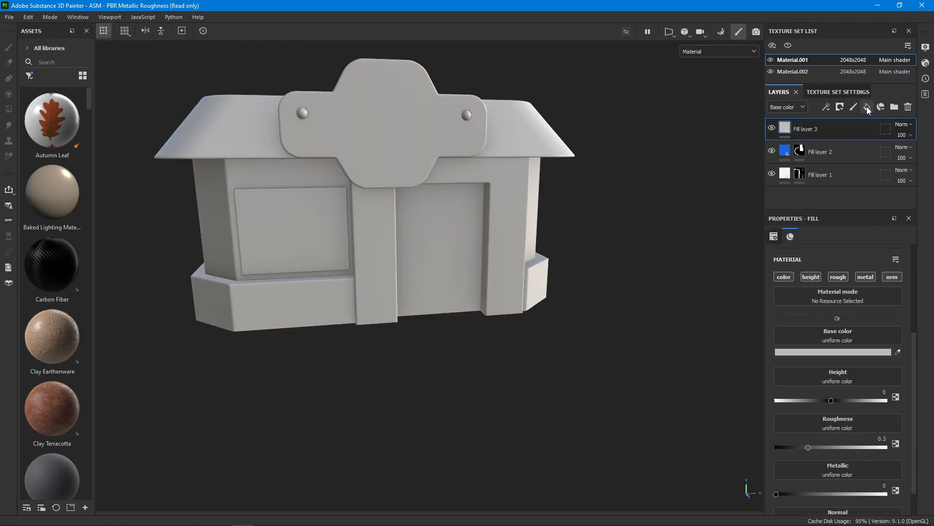
click(811, 277)
click(865, 277)
click(892, 276)
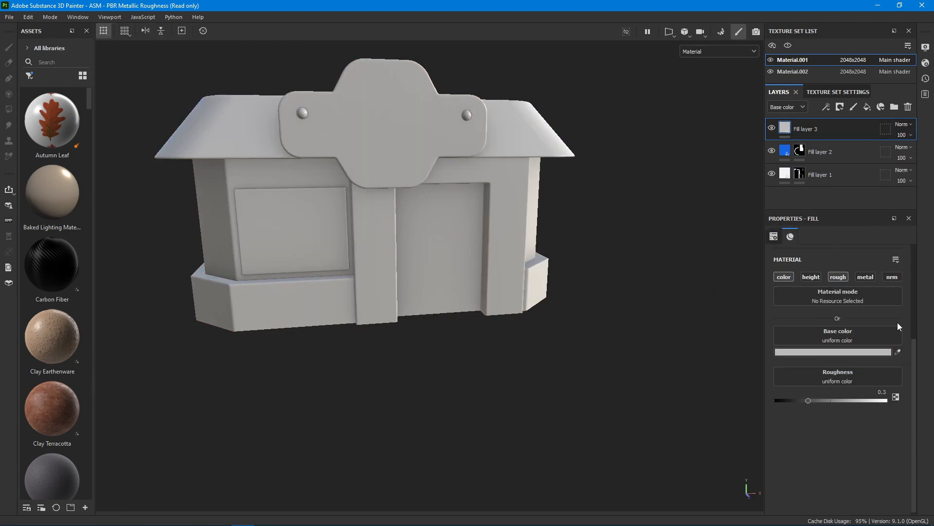
click(899, 351)
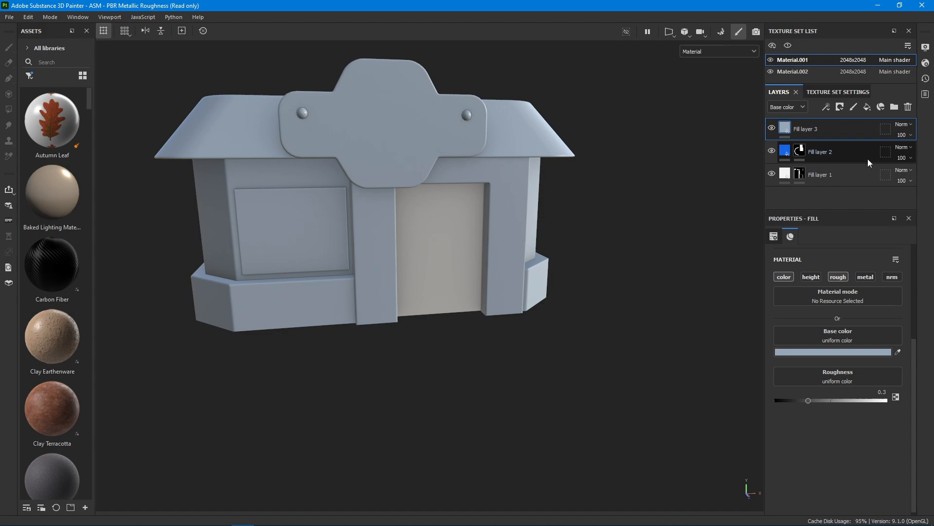
- Add a black mask to the greyish-blue layer and fill the two stripes on both door pillars in it
right_click(787, 128)
click(825, 145)
key(4)
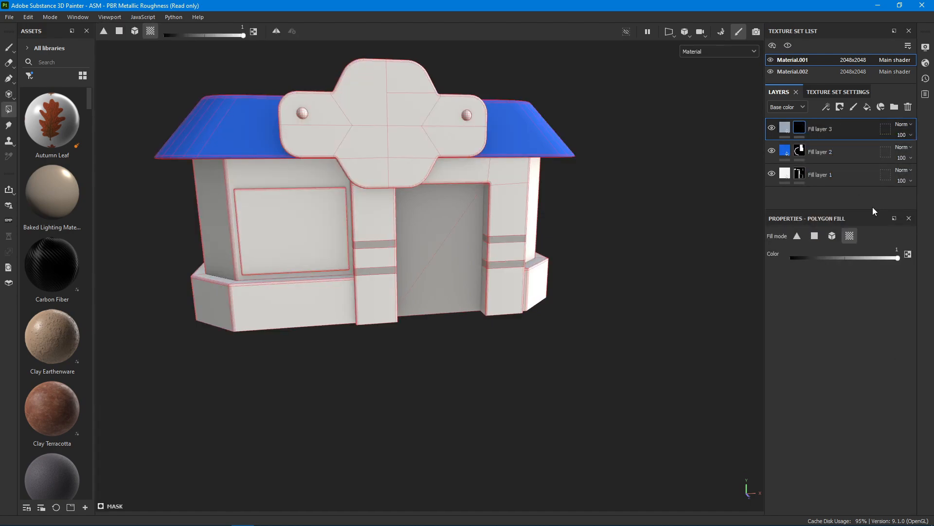
alt+drag(607, 264, 361, 245)
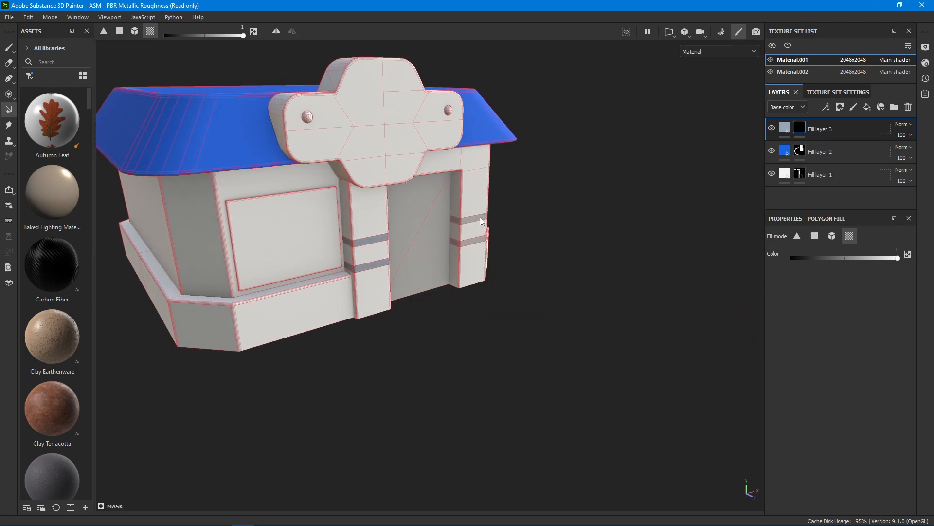
alt+drag(477, 238, 621, 254)
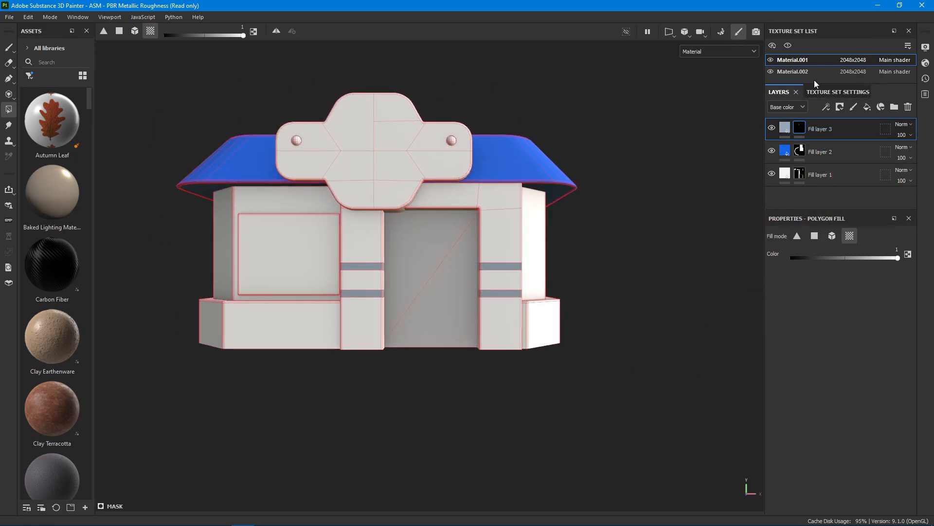
- Add a fill layer to the Material.002 texture set and disable its height, metallic and normal channels
click(804, 72)
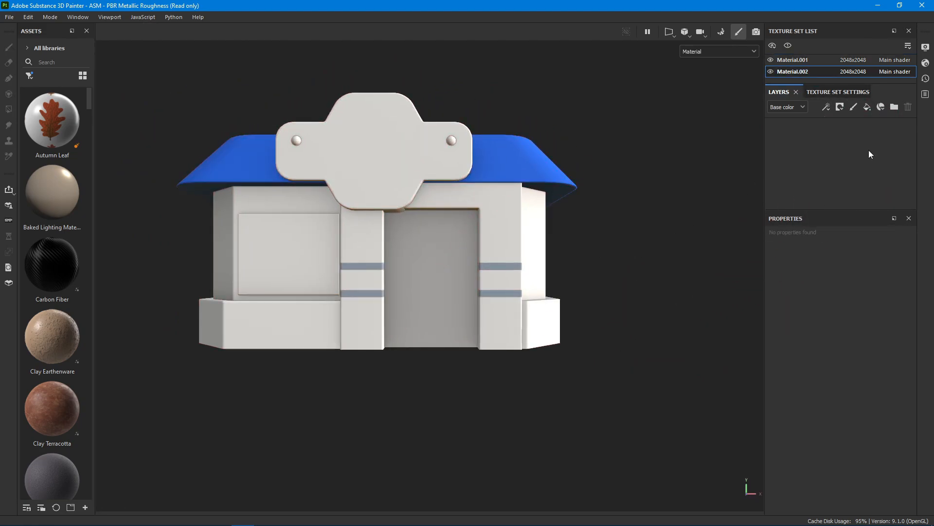
click(868, 108)
click(811, 277)
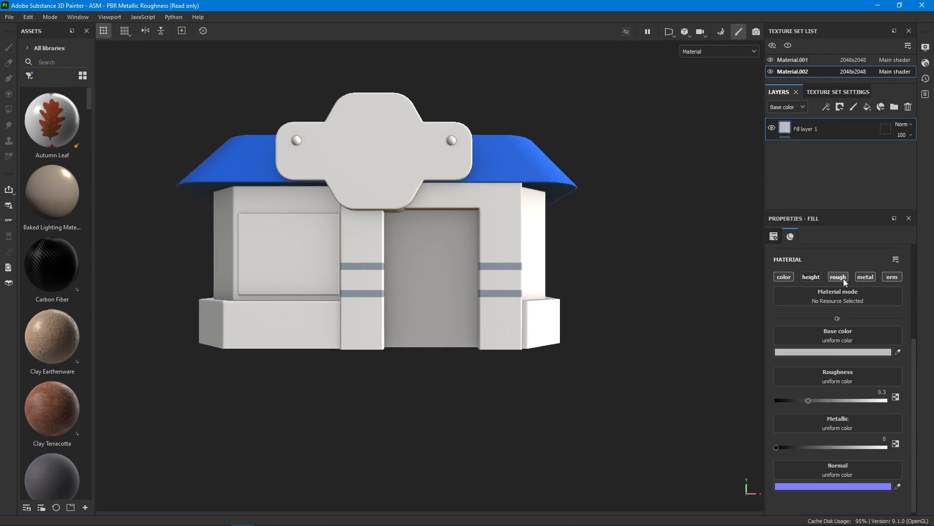
click(865, 277)
click(891, 277)
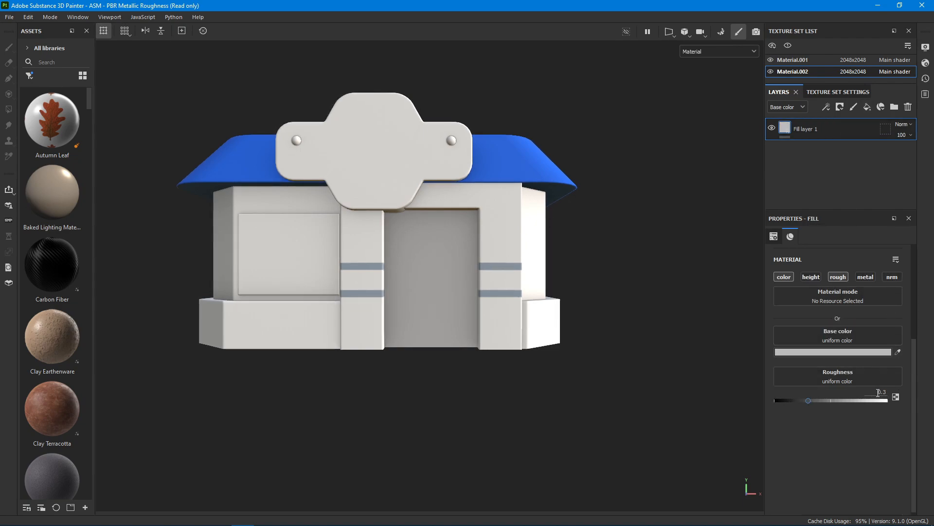
- Set the Material.002 fill layer's roughness to 0.2 and its base color to bright blue 1D9BE4
text(0.2)
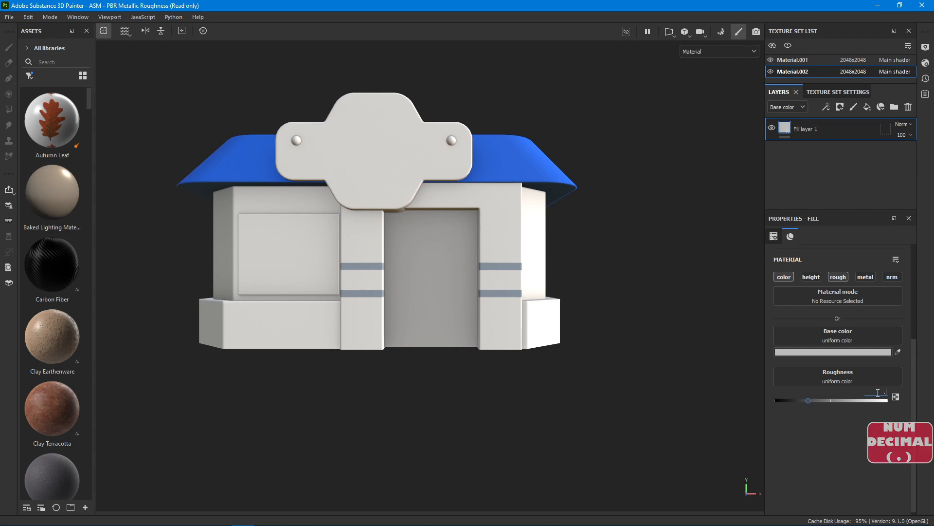
key(Return)
click(875, 352)
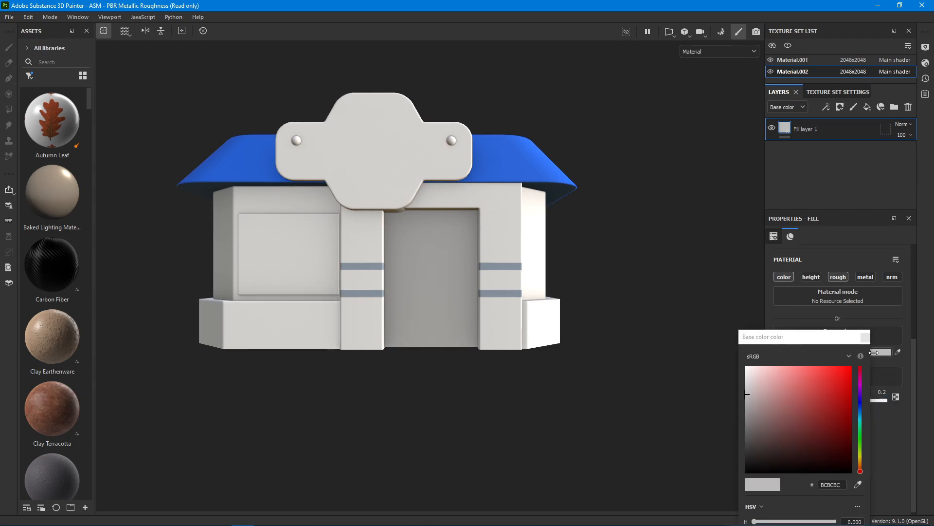
click(860, 413)
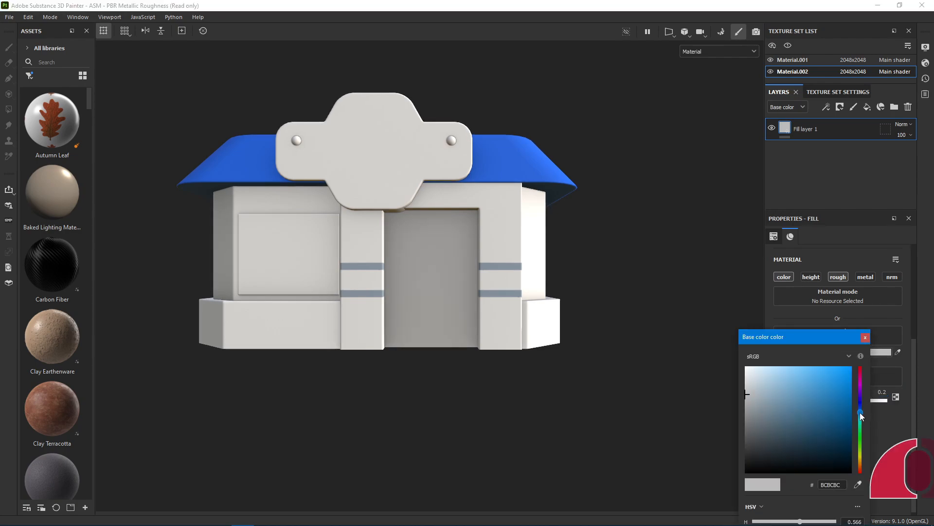
click(838, 378)
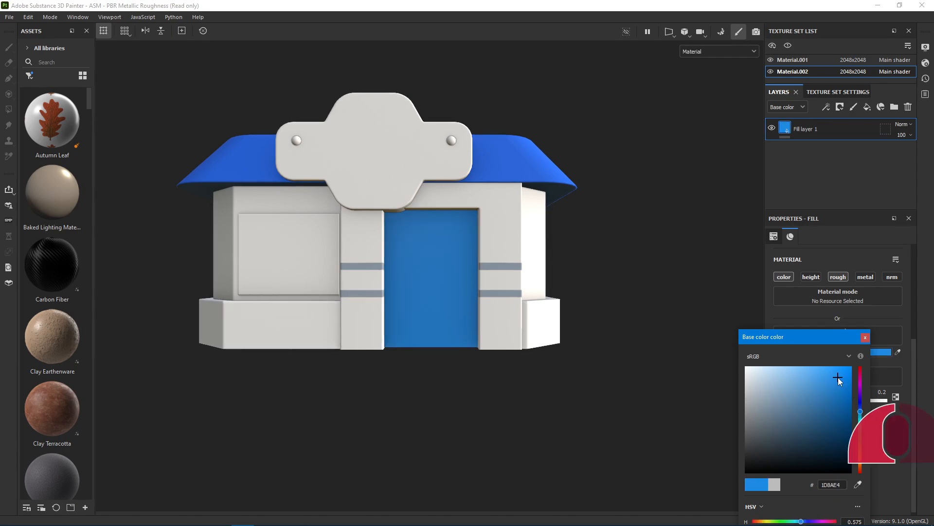
click(860, 411)
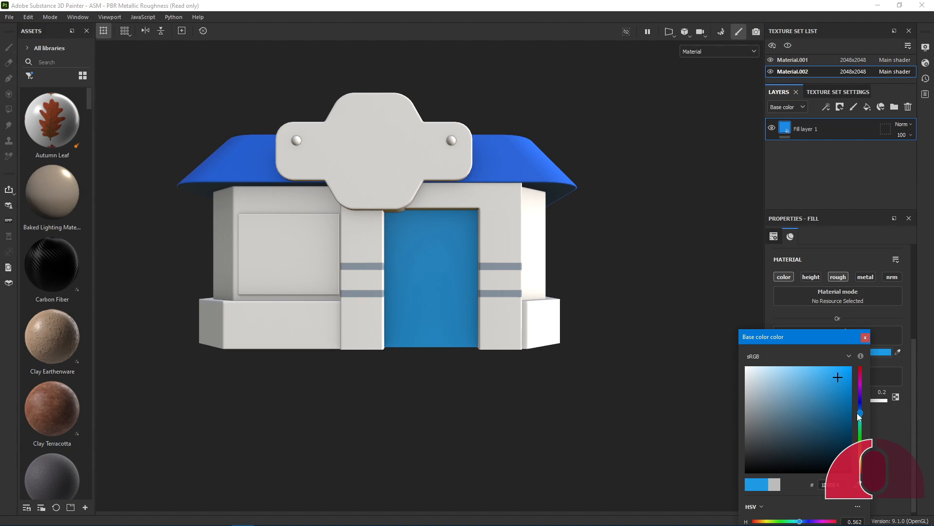
click(865, 336)
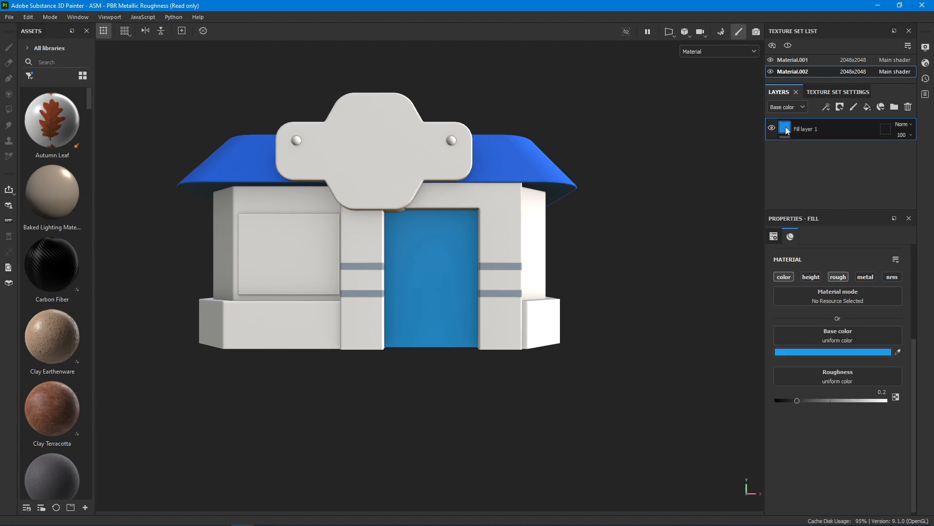
- Add a black mask to the bright-blue layer and fill the door panel in it
right_click(818, 128)
click(820, 146)
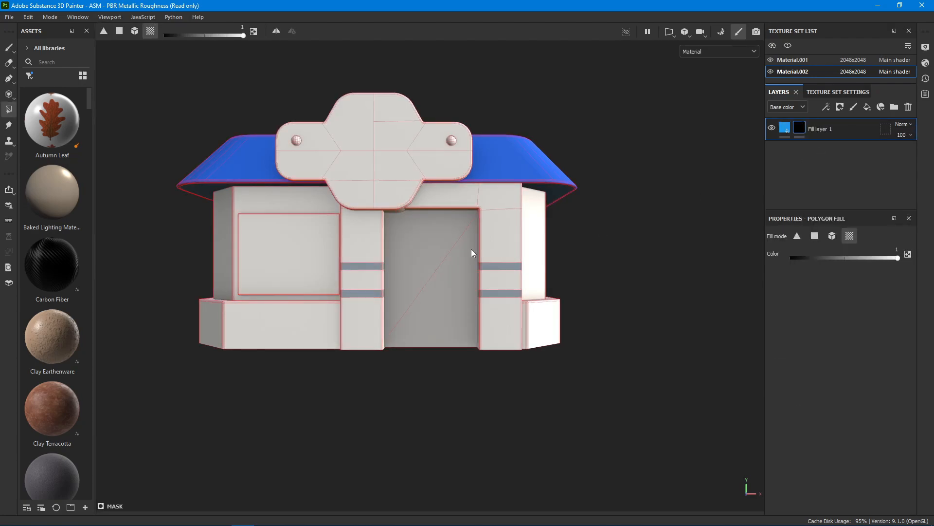
click(449, 264)
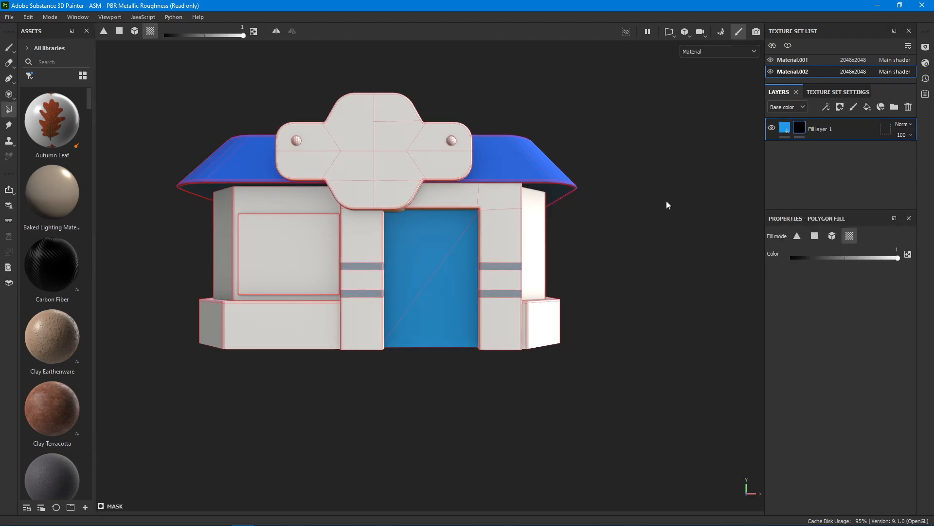
- Add a second fill layer above it with height, metallic and normal channels disabled, and set its roughness to 0.2
click(868, 107)
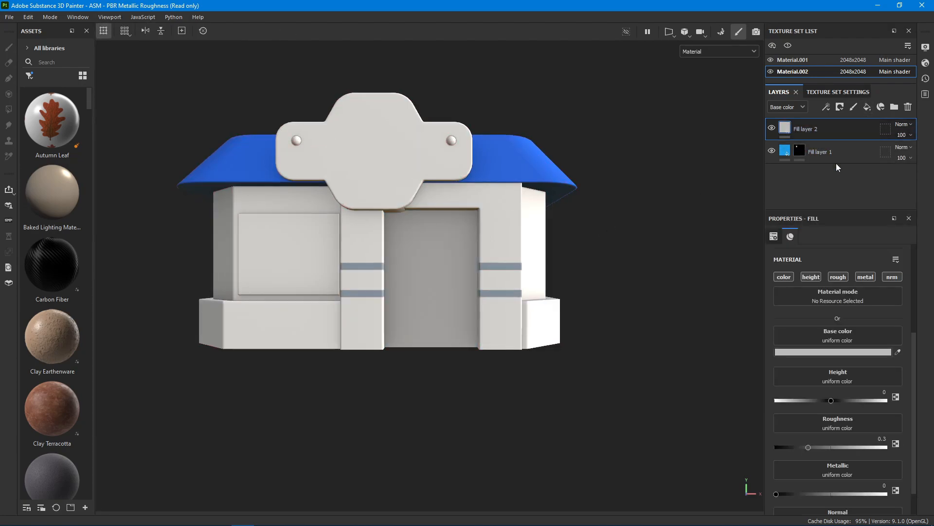
click(811, 277)
click(865, 277)
click(892, 277)
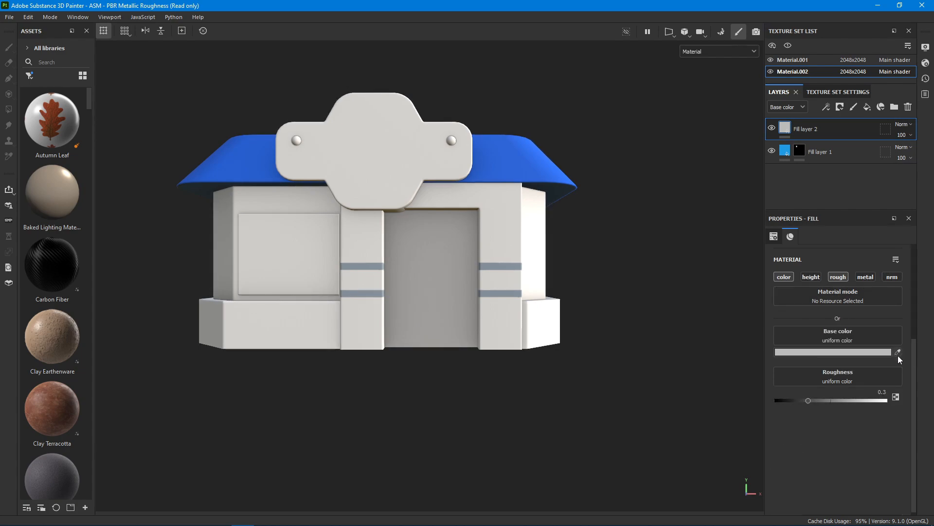
click(882, 391)
text(0.2)
key(Return)
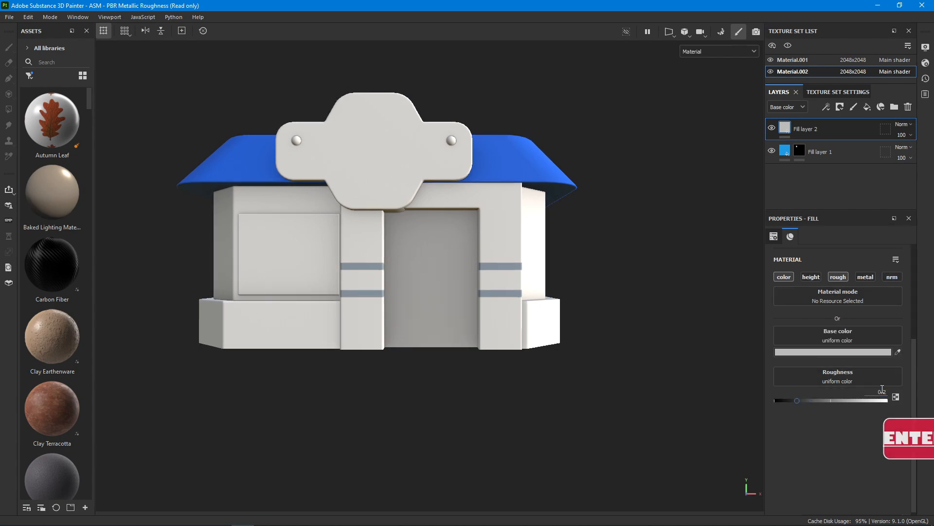
- Copy the first layer's blue onto the second fill layer and lighten its base color to 78C0EA
click(785, 149)
right_click(786, 129)
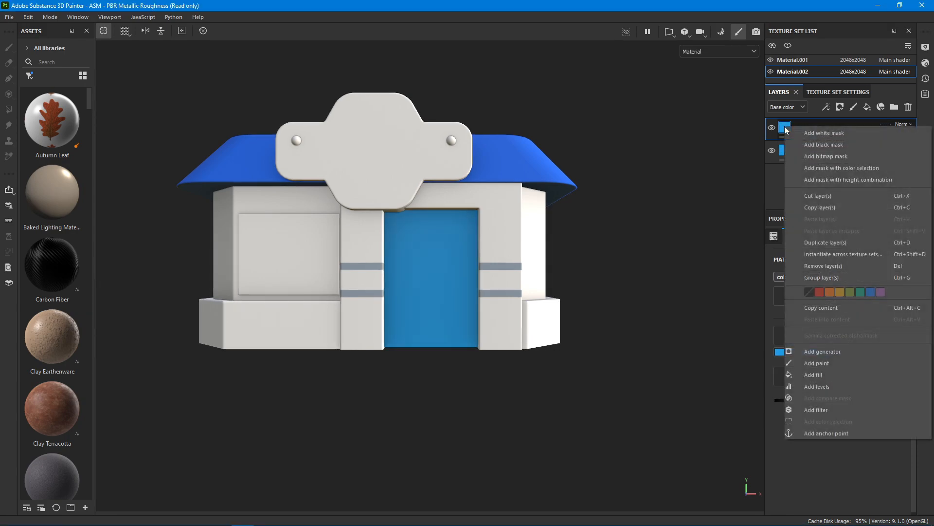
click(783, 128)
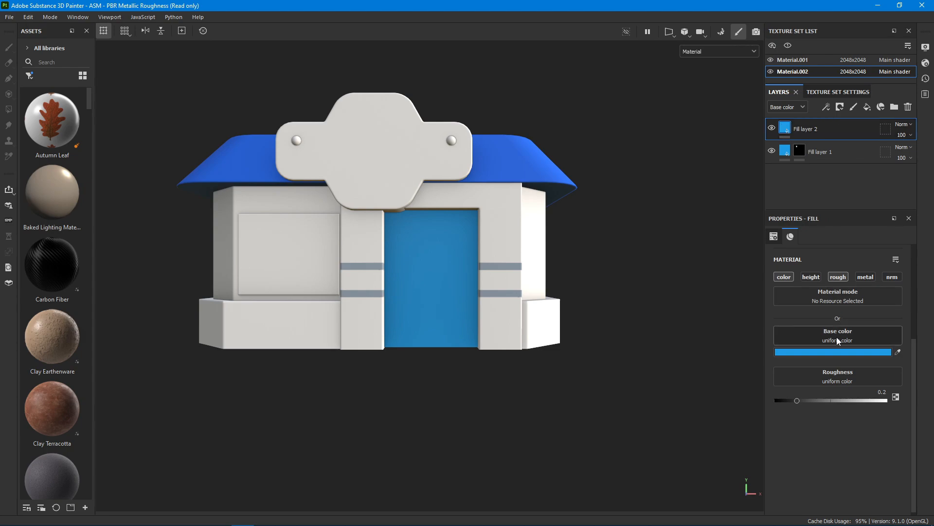
click(833, 352)
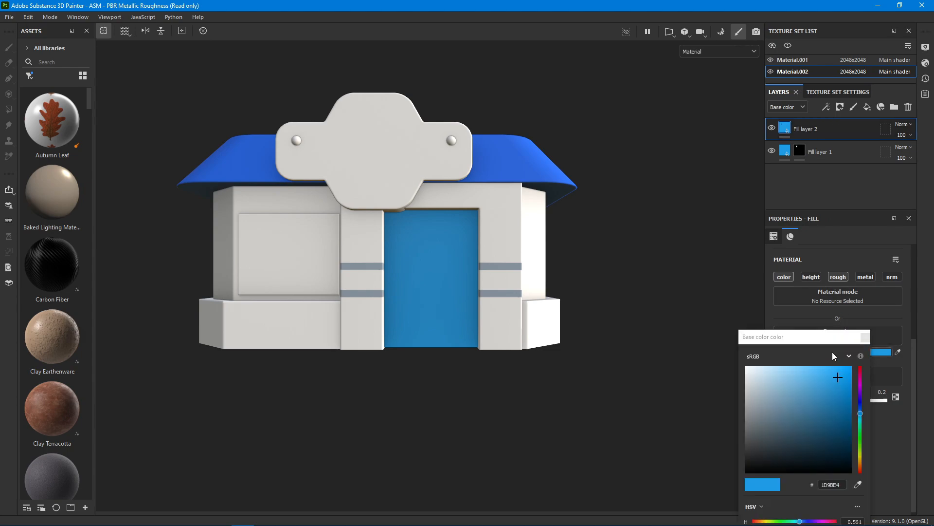
click(798, 374)
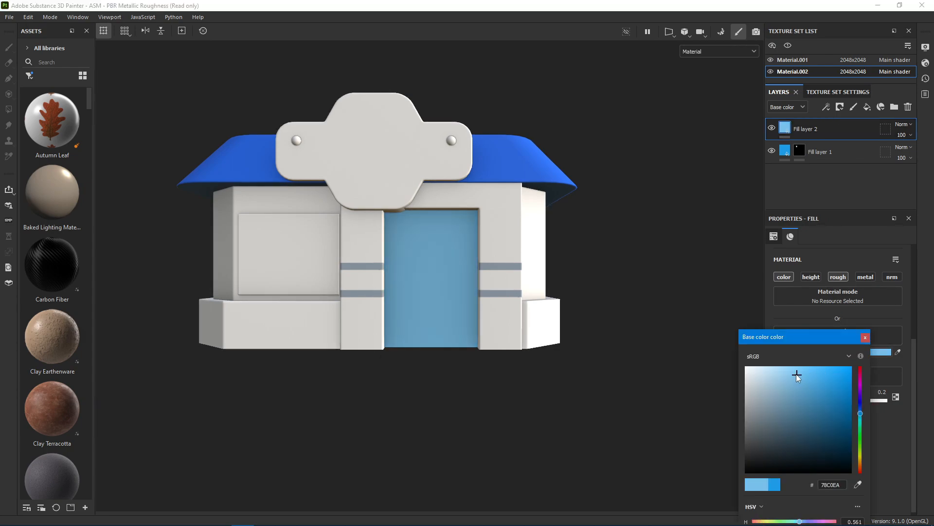
click(865, 337)
- Add a black mask to the light-blue layer and paint diagonal reflection streaks across the door with a size 10 brush
right_click(791, 131)
click(816, 144)
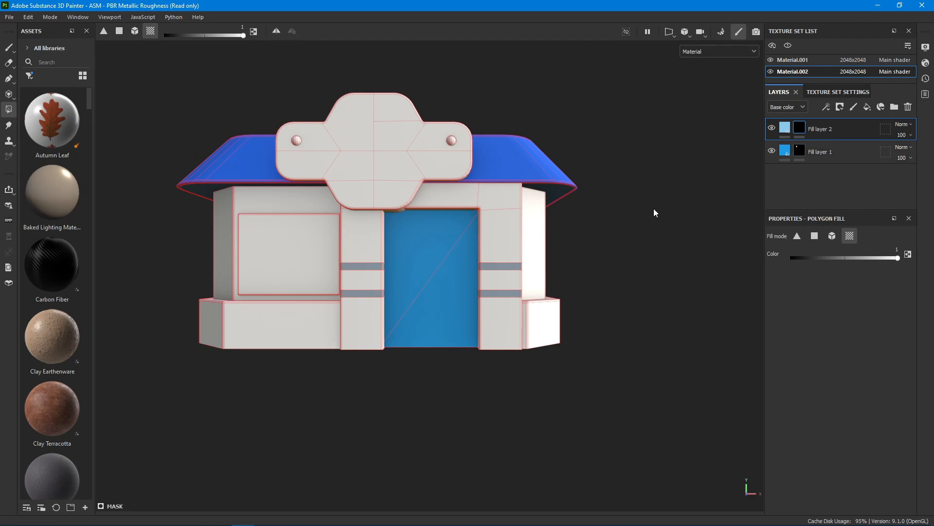
click(10, 47)
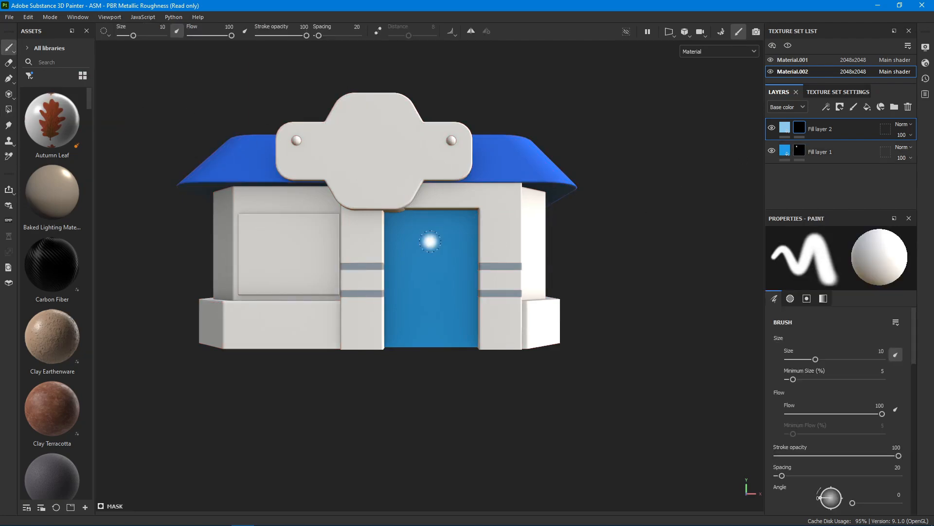
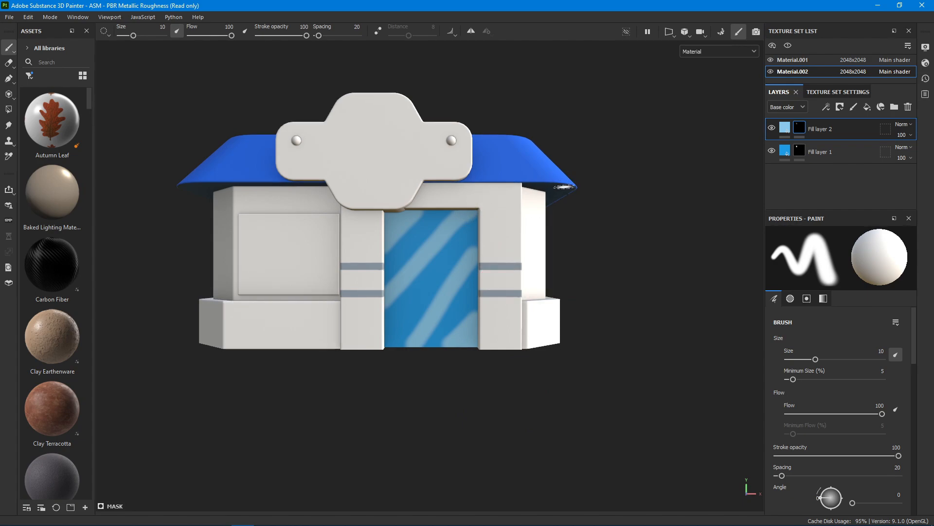
key(ctrl+z)
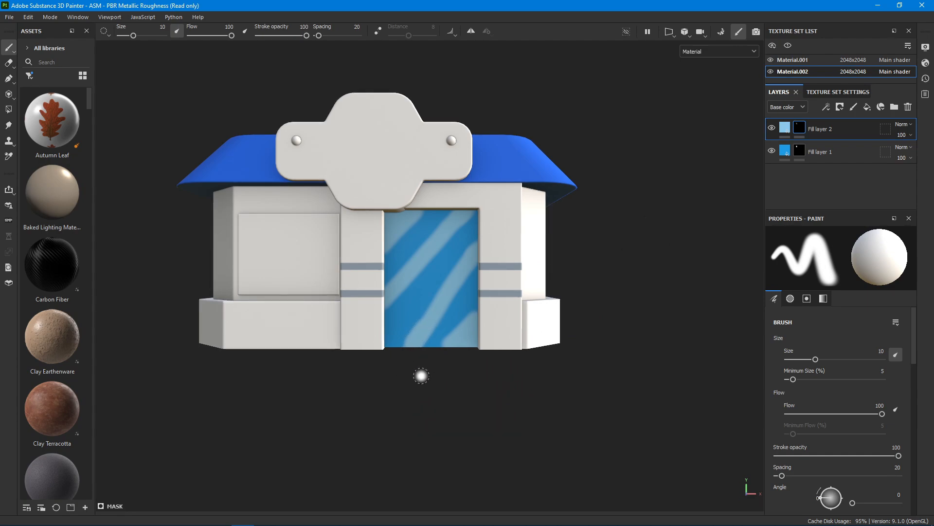
- Add a Blur filter with intensity 3.5 to the light-blue layer's mask and select the Material.001 texture set
right_click(798, 128)
click(828, 372)
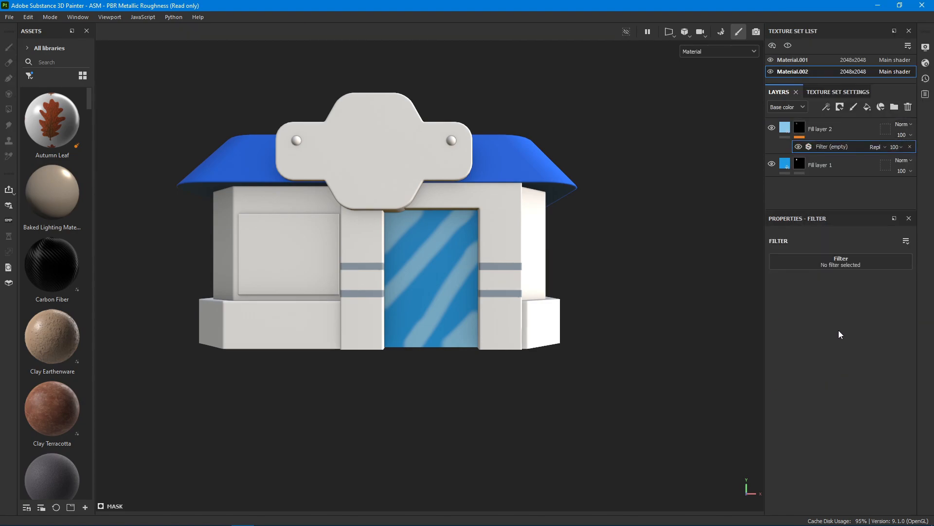
click(851, 261)
click(886, 292)
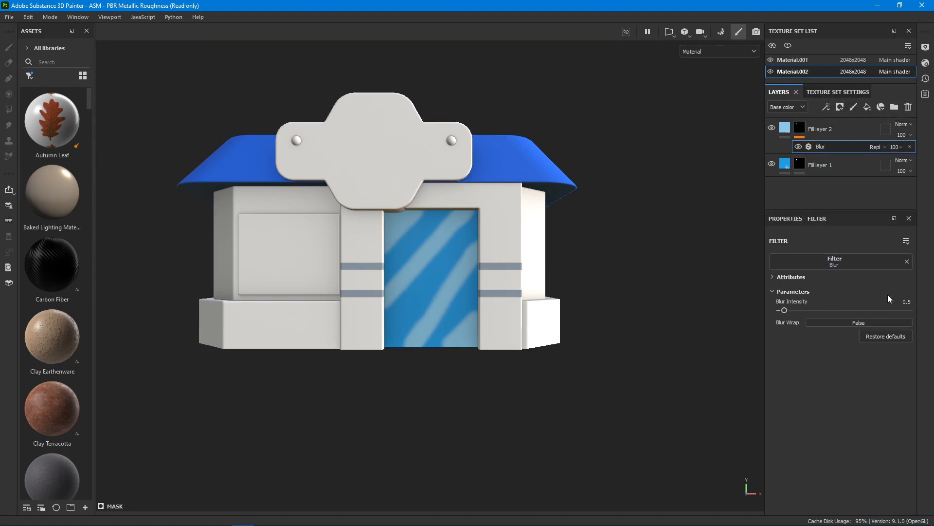
click(902, 301)
text(3)
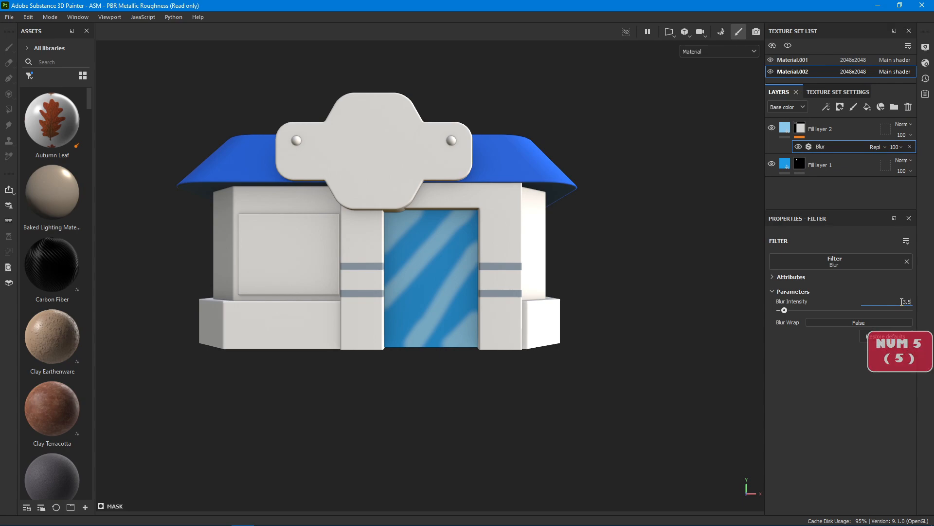
text(.5)
key(Return)
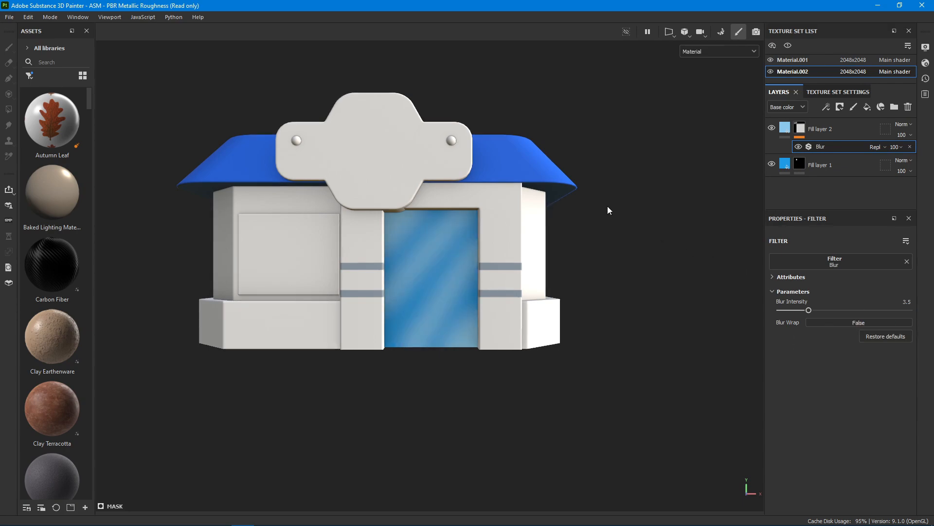
alt+drag(584, 222, 622, 358)
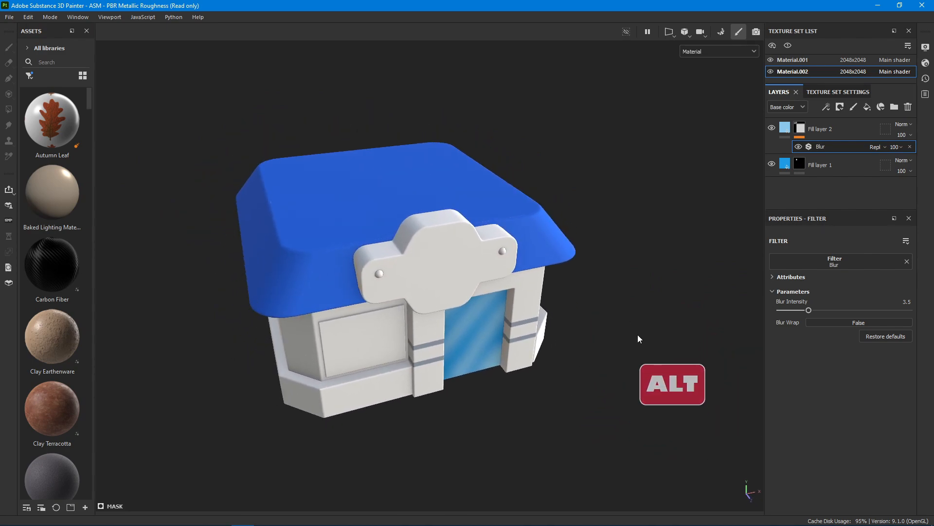
click(798, 59)
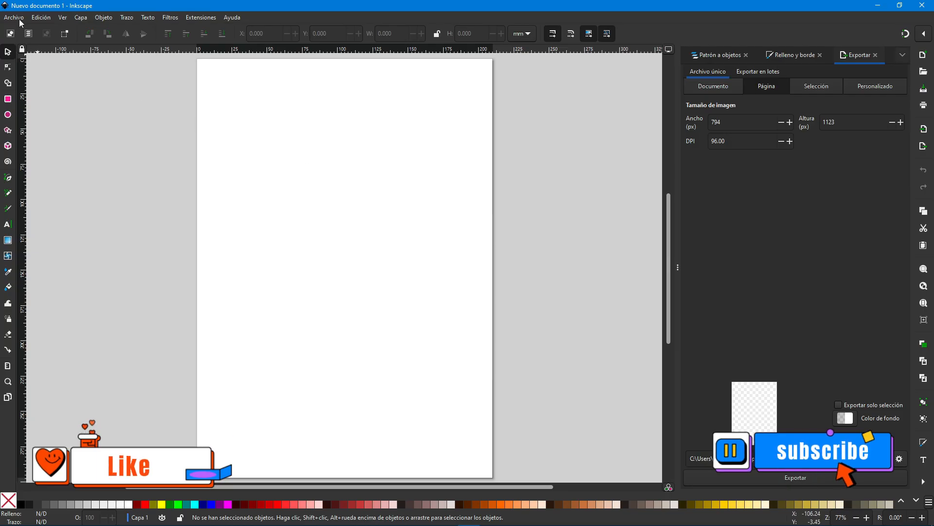
- Switch to Inkscape and set the new document's page and display units to px in the document properties
click(13, 17)
click(68, 214)
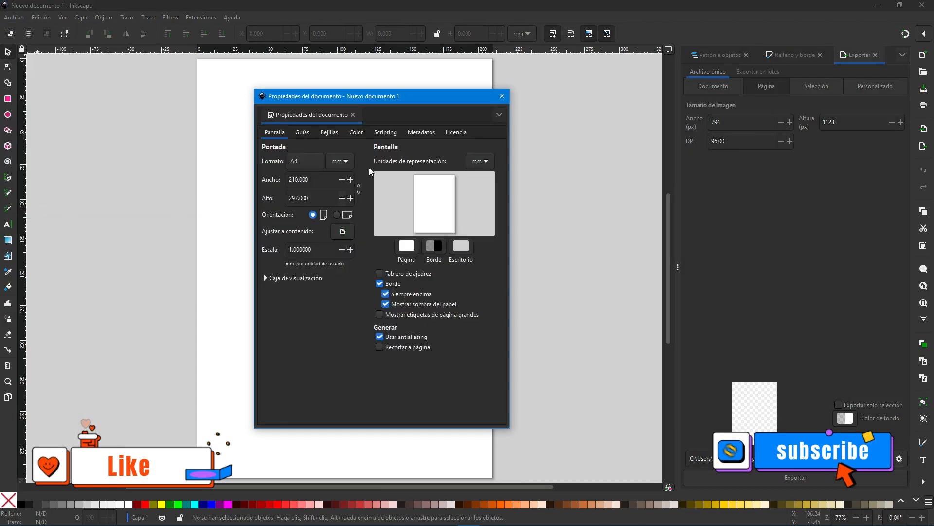
click(341, 162)
click(347, 177)
click(482, 162)
click(478, 176)
- Set the page width to 2048 px and its height to 1024 px
drag(316, 179, 273, 173)
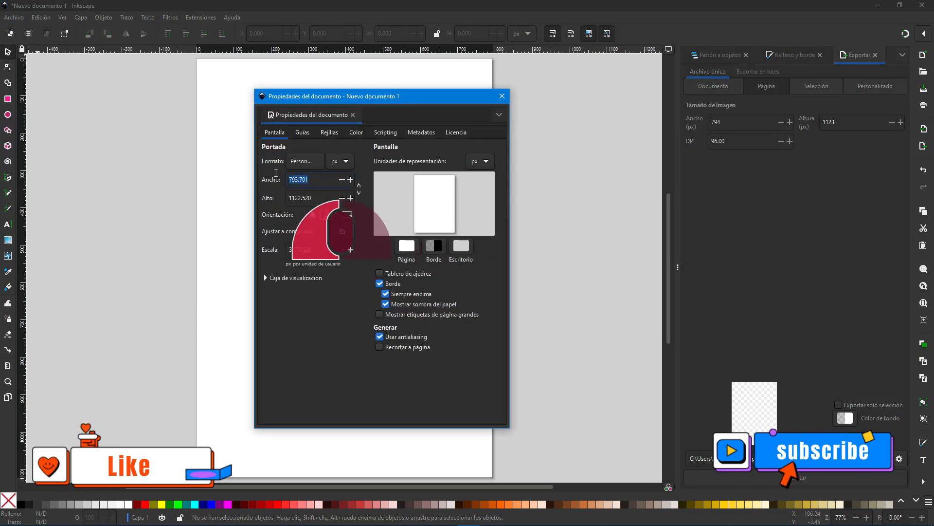
text(2048)
key(Tab)
text(1024)
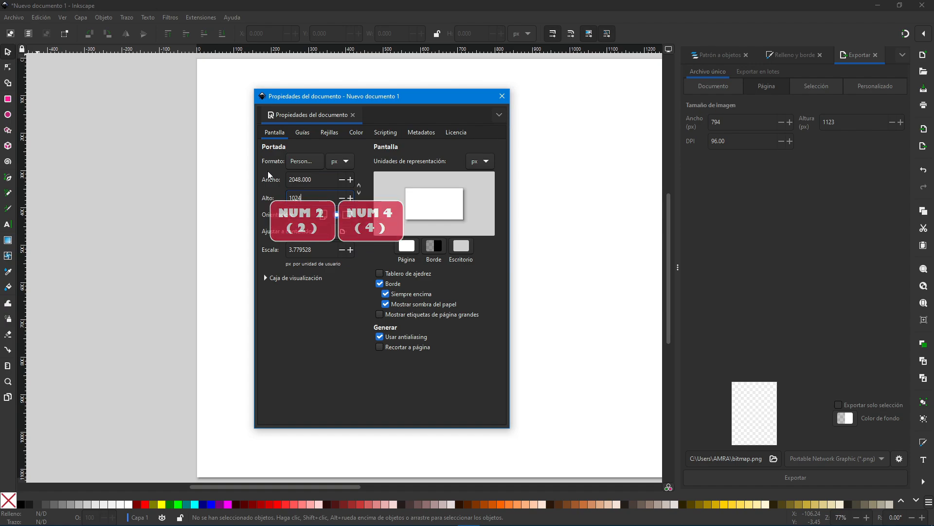
key(Return)
click(500, 97)
- Draw a rectangle about 236 × 155 px near the page's upper-left corner
key(space)
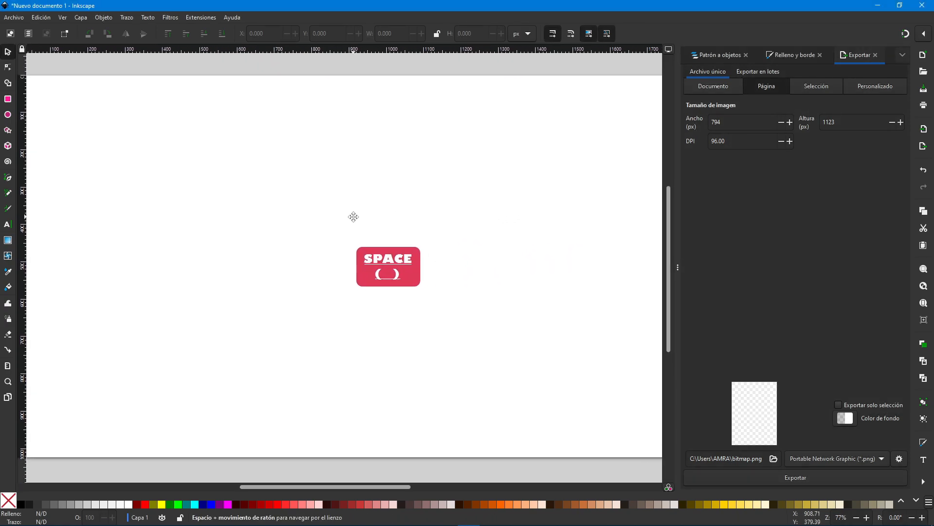
scroll(373, 220, down, 2)
key(space)
scroll(412, 242, down, 2)
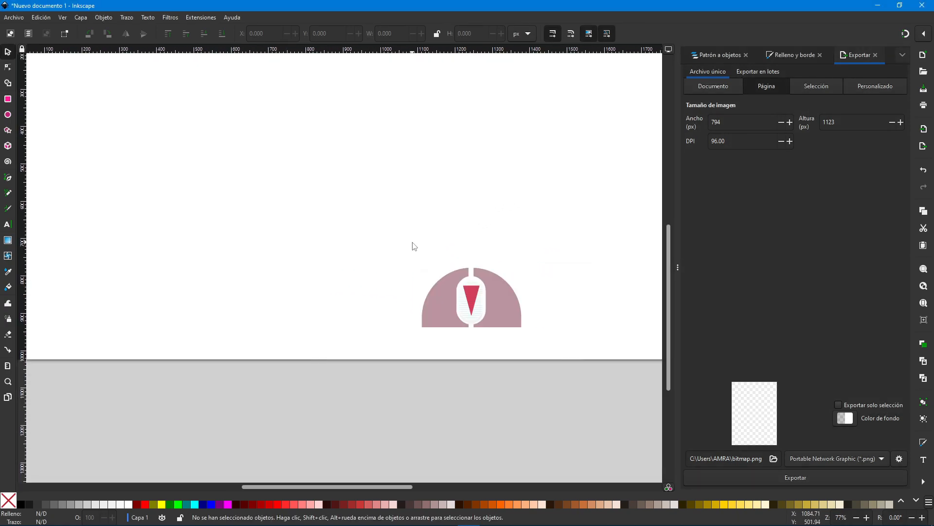
scroll(413, 242, up, 3)
key(space)
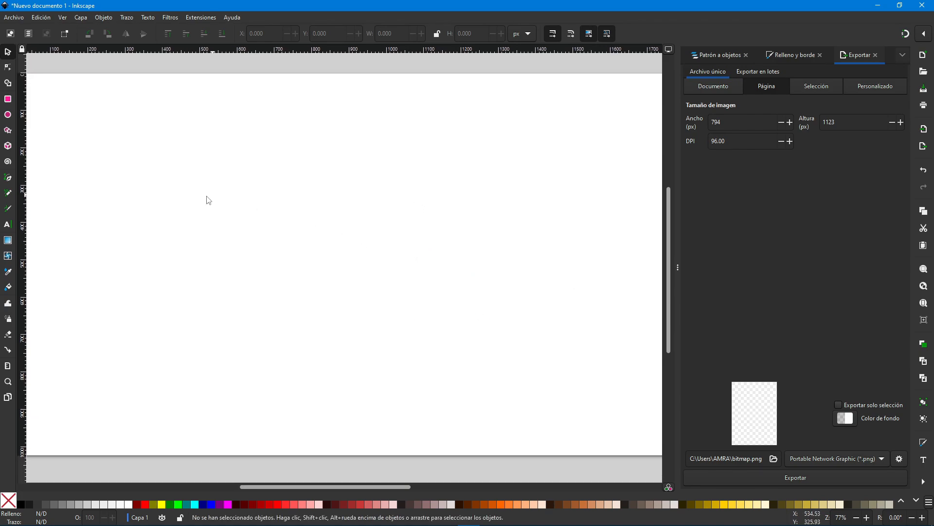
click(8, 381)
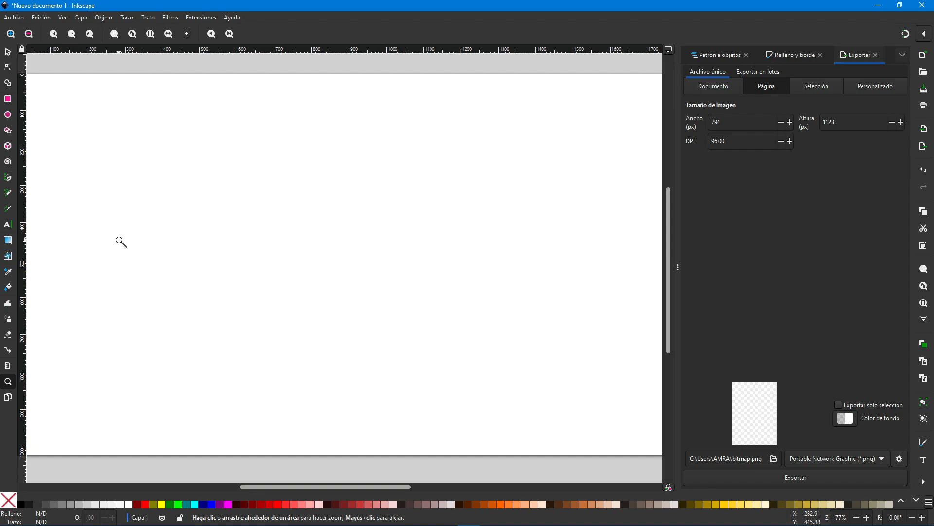
click(29, 33)
key(s)
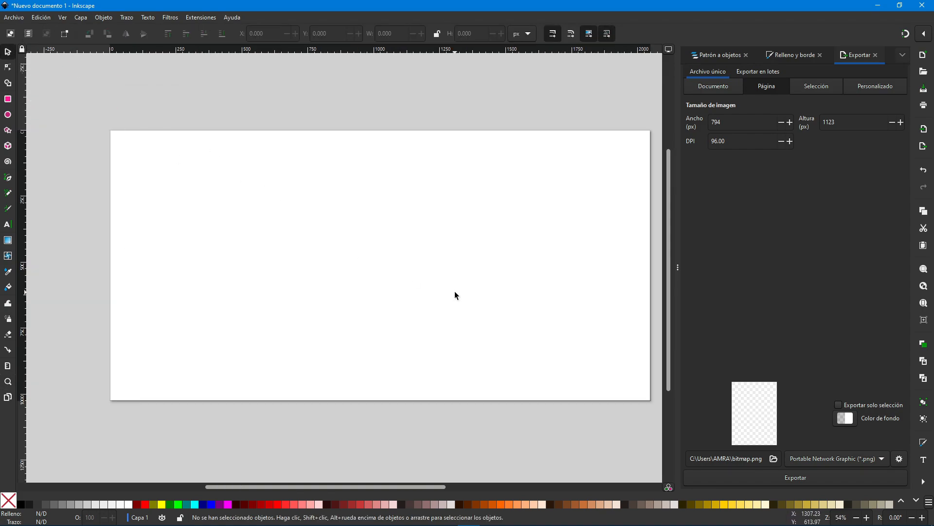
key(space)
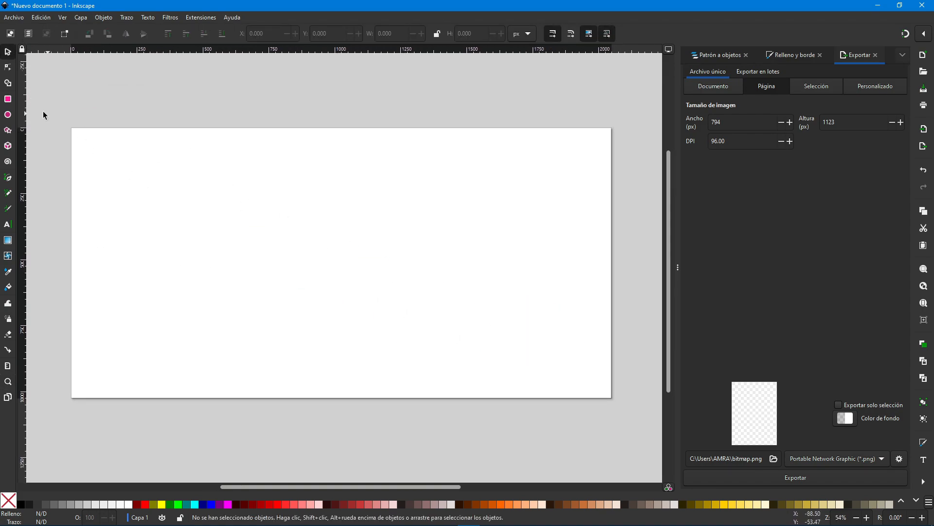
click(7, 99)
drag(94, 145, 142, 176)
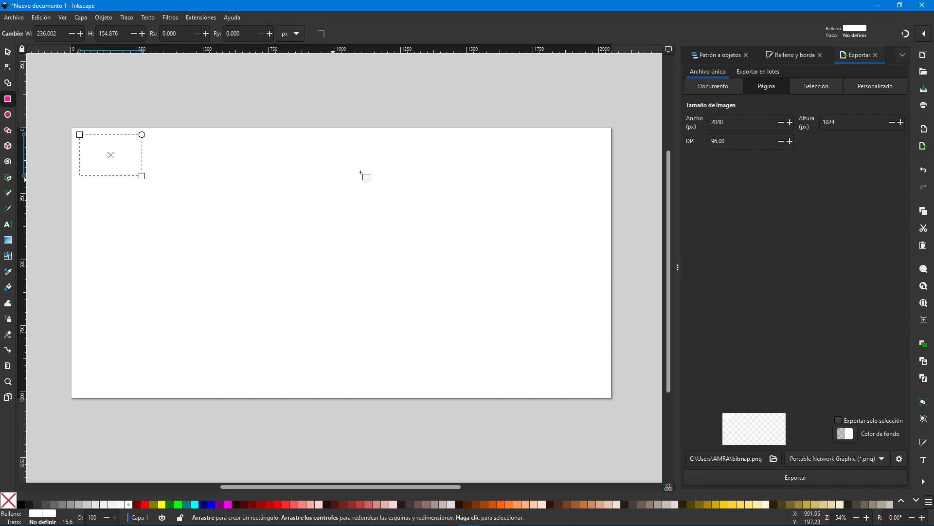
- Fill the rectangle solid black and fit it to the page at X 0, Y 0, width 2048 px and height 1024 px
click(786, 55)
click(8, 52)
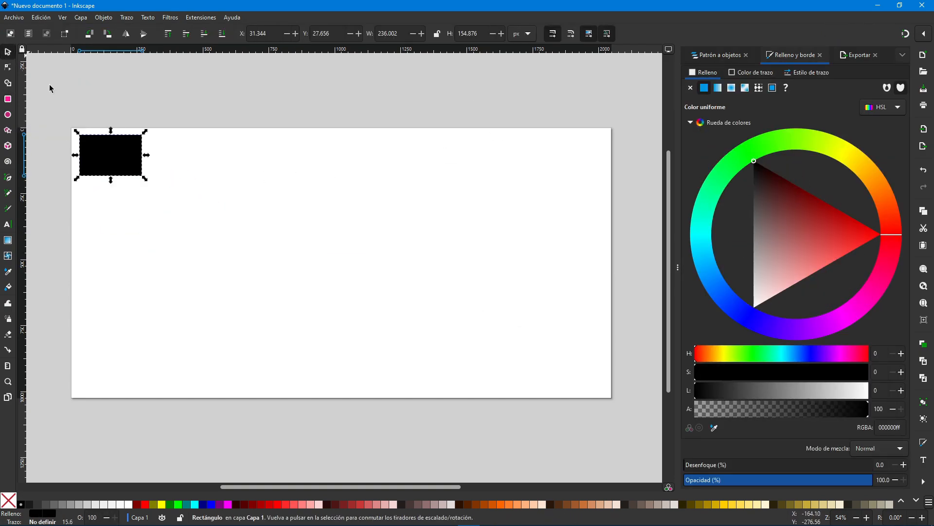
click(112, 155)
drag(269, 33, 229, 25)
text(0)
key(Tab)
text(0)
key(Tab)
text(2)
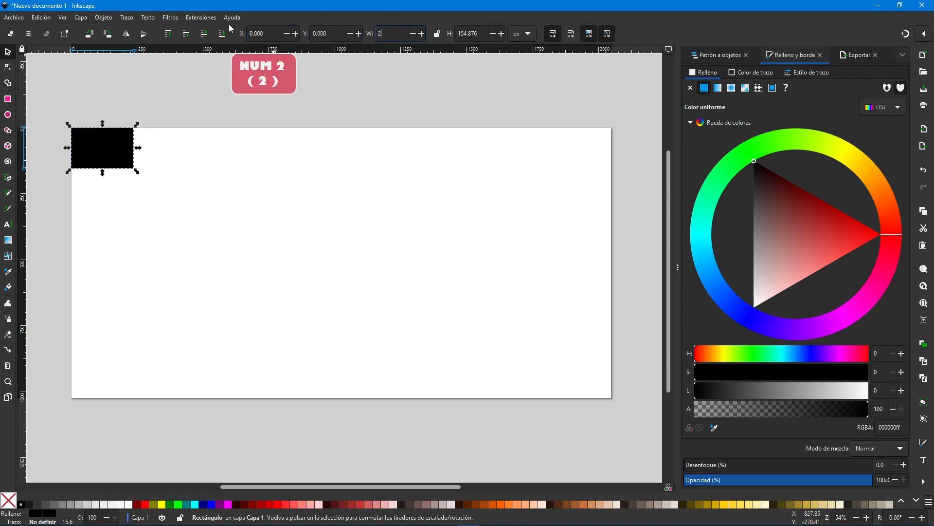
text(048)
key(Tab)
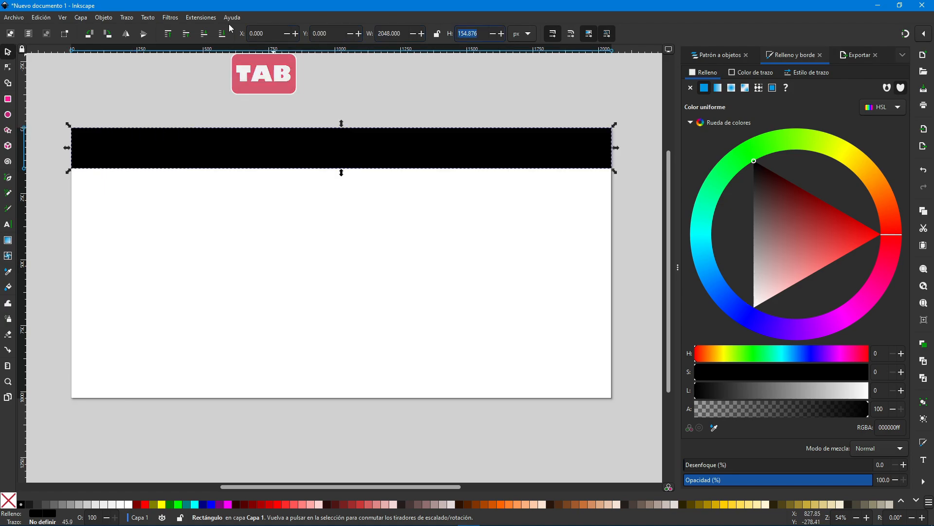
text(1024)
key(Return)
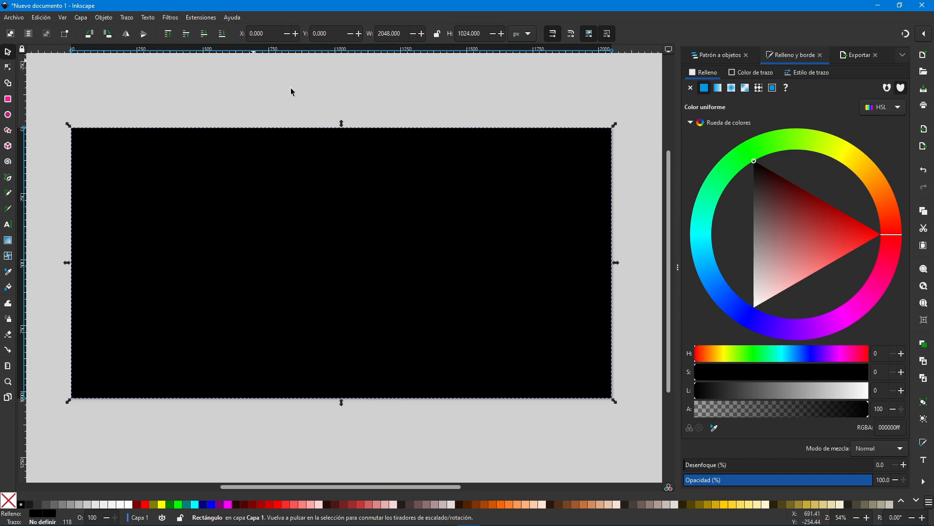
- Lock the layer Capa 1 and add a new layer named Capa 2 above it
click(716, 55)
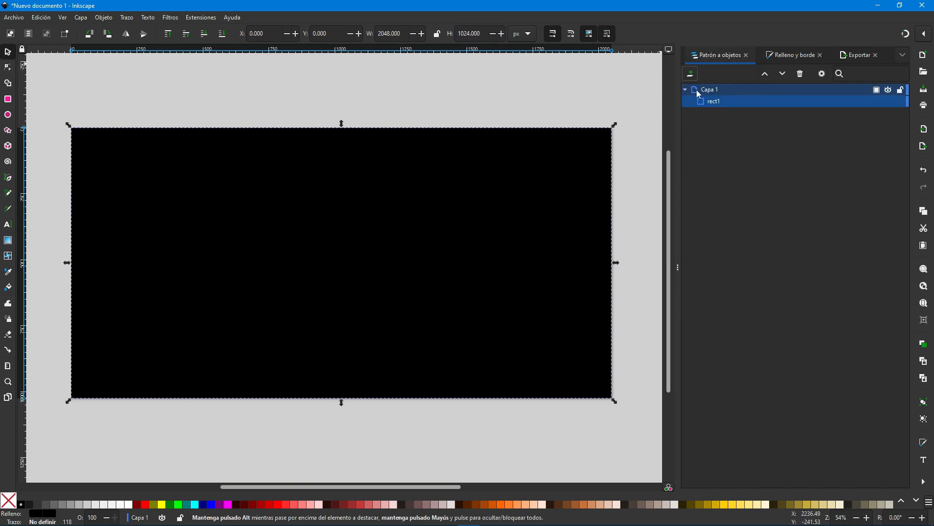
click(901, 90)
click(691, 74)
click(534, 302)
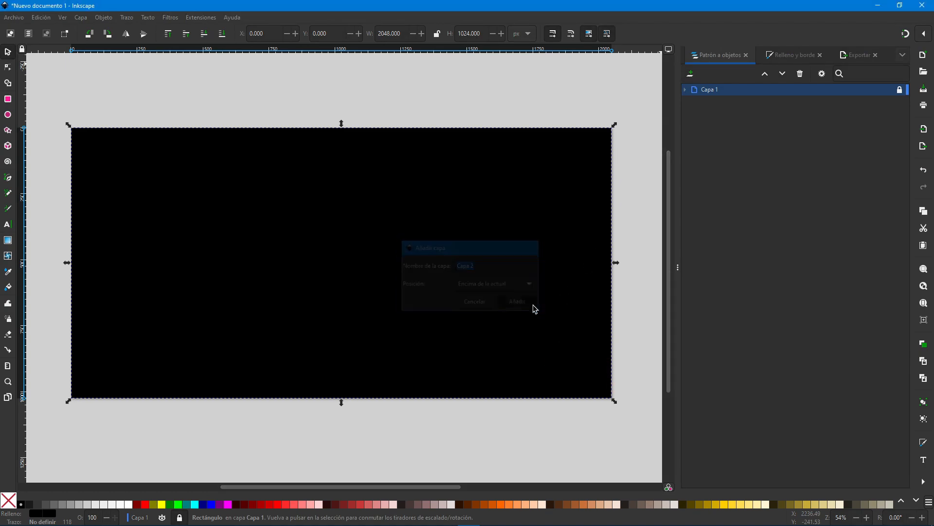
- Draw an upright rectangle about 109 × 455 px near the page's upper-left corner and fill it white
click(8, 99)
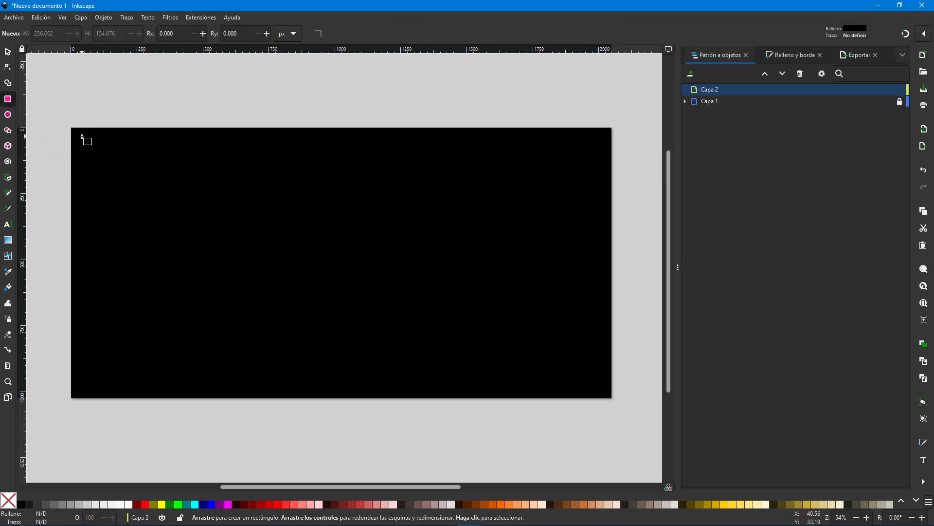
drag(96, 150, 126, 271)
click(792, 55)
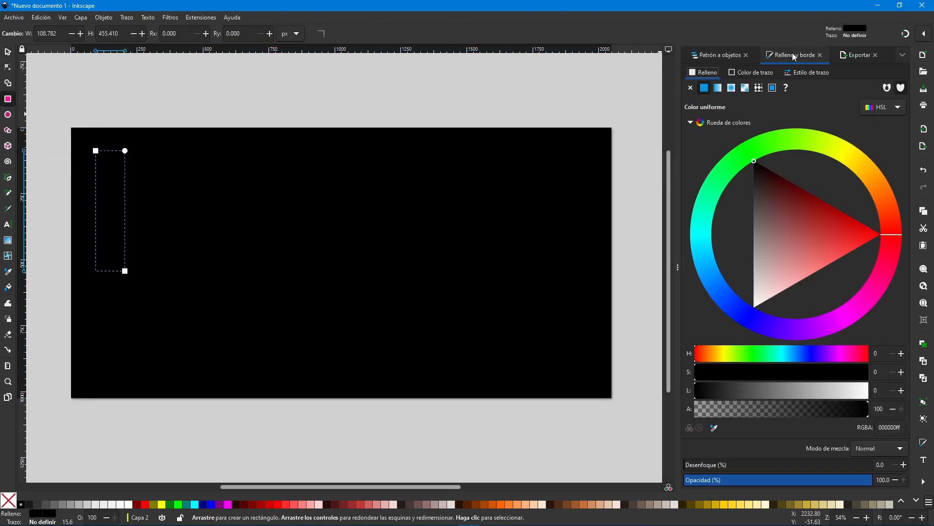
drag(730, 390, 869, 390)
- Stretch the white bar to about 817 px tall and place it near the page's left edge at about X 66, Y 96
click(8, 52)
drag(115, 229, 106, 255)
shift+drag(101, 306, 107, 350)
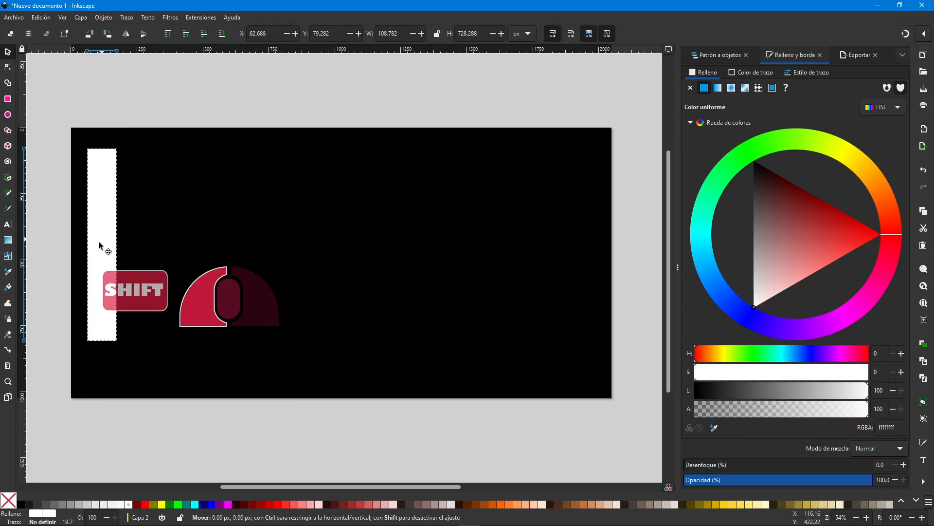
drag(99, 241, 101, 251)
shift+drag(101, 345, 104, 365)
drag(108, 278, 106, 281)
- Duplicate the white bar and place the copy to its right at about X 379, Y 95, level with the original
key(ctrl)
key(ctrl+v)
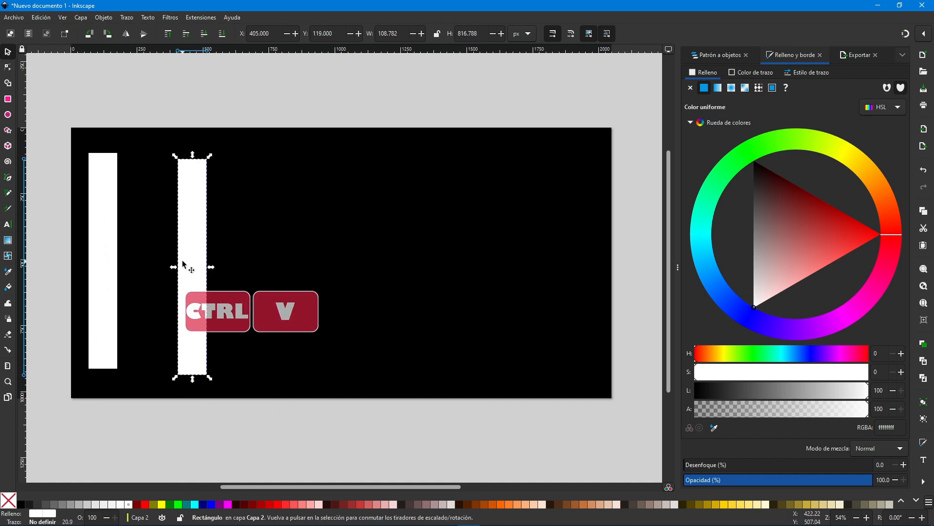
drag(191, 240, 134, 242)
key(Right)
key(Right)
key(Right)
key(Right)
key(Right)
key(Right)
key(Right)
key(Right)
key(Right)
key(Right)
key(Right)
key(Right)
key(Right)
key(Right)
key(Right)
key(Right)
key(Right)
key(Right)
key(Right)
key(Right)
key(Right)
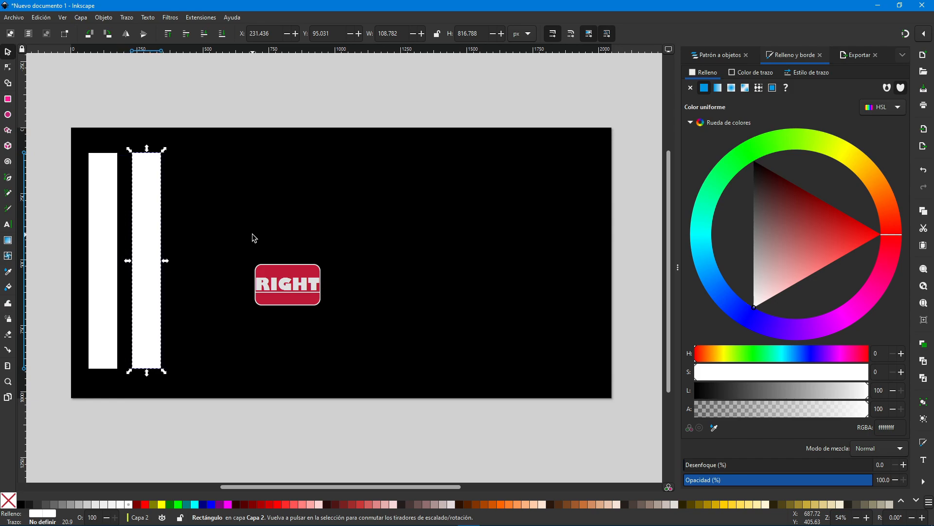
key(Right)
key(Right)
key(Right)
key(Right)
key(Right)
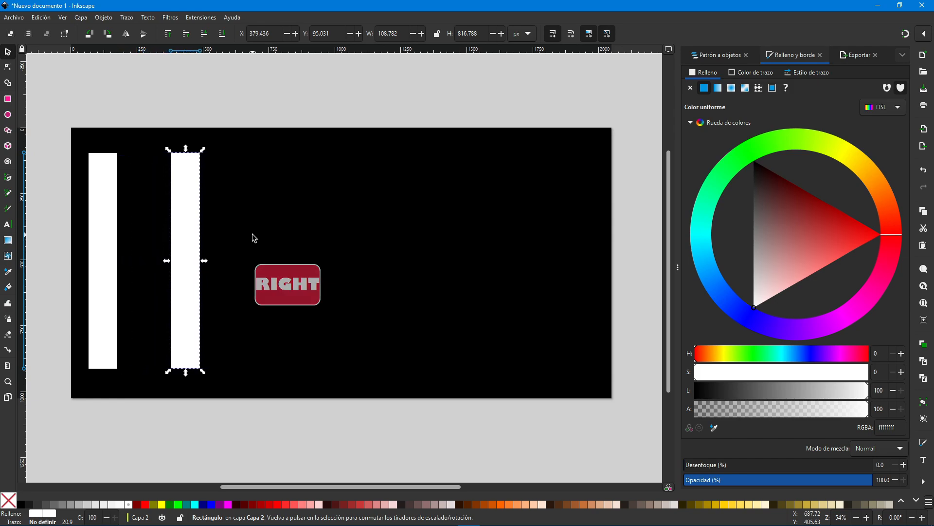
- Draw a white rectangle about 337 × 219 px joining the upper parts of the two bars to form a block letter
key(r)
drag(99, 172, 189, 229)
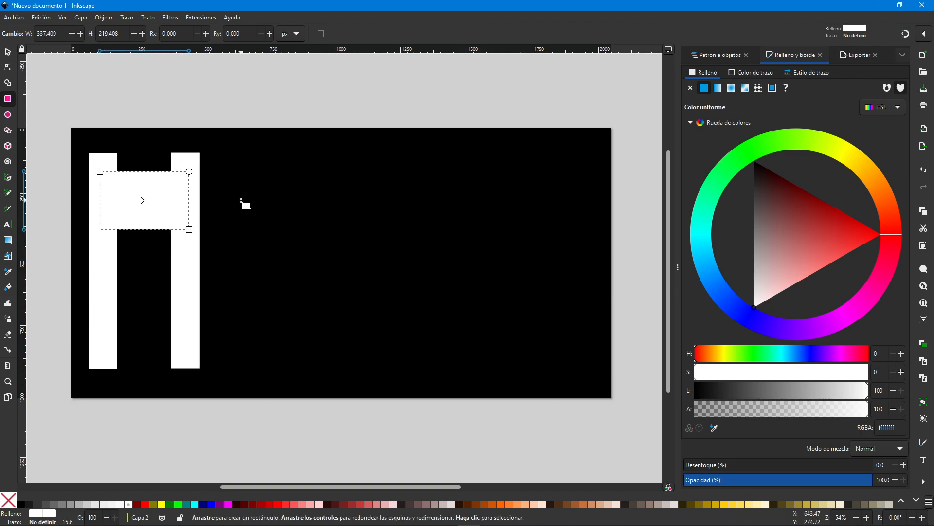
click(10, 53)
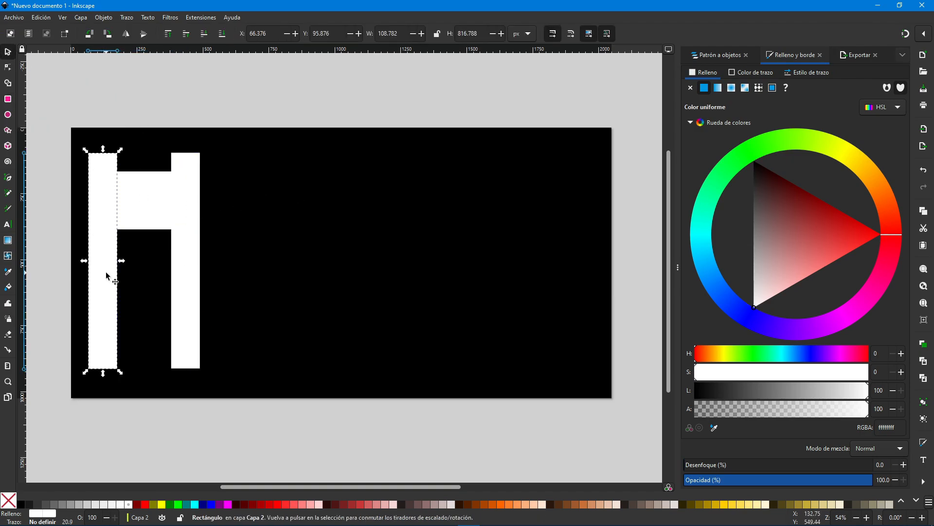
- Duplicate the letter's three rectangles and place the copy beside the original at about X 560, Y 94
shift+click(140, 196)
shift+click(190, 286)
key(ctrl+c)
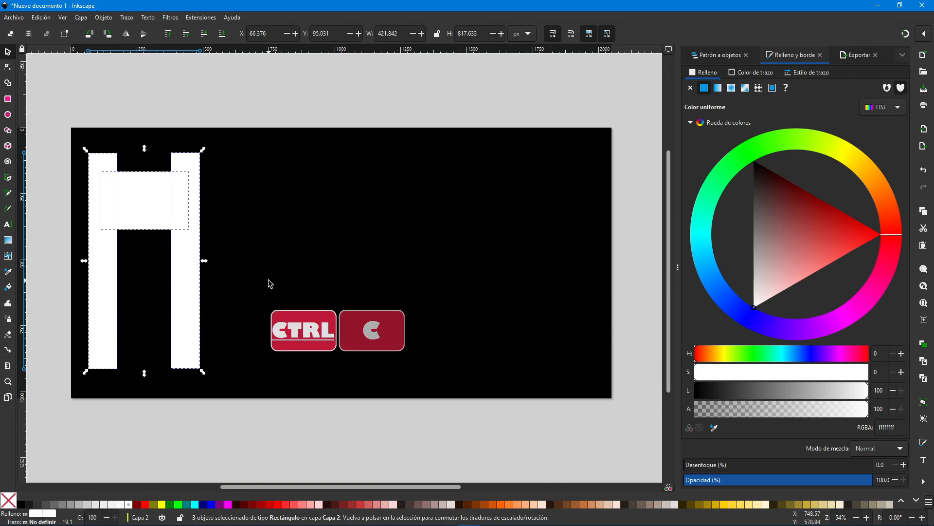
key(ctrl+v)
drag(269, 232, 263, 212)
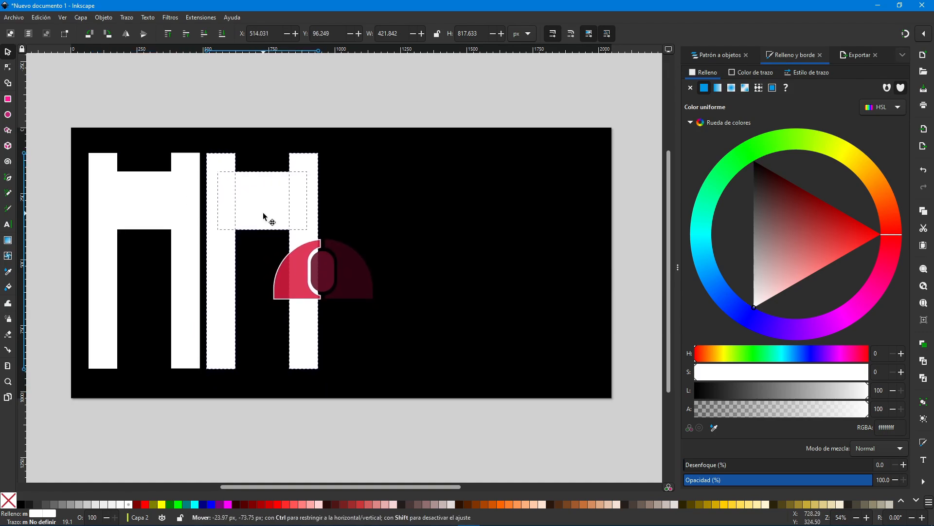
key(Up)
key(Right)
key(Right)
key(Right)
key(Right)
key(Right)
key(Right)
key(Right)
key(Right)
key(Right)
key(Right)
key(Right)
key(Right)
key(Right)
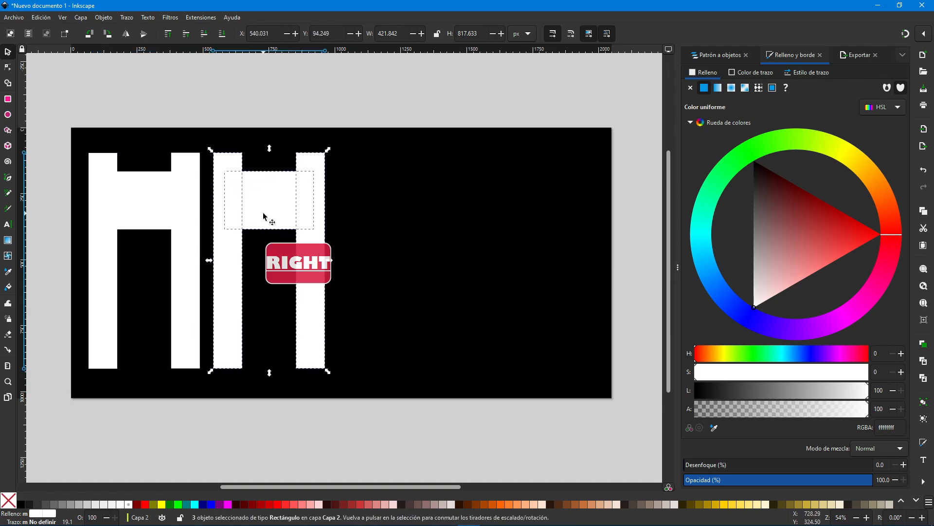
key(Right)
key(Right)
key(Right)
key(Right)
key(Right)
key(Right)
key(Right)
key(Right)
key(Right)
key(Right)
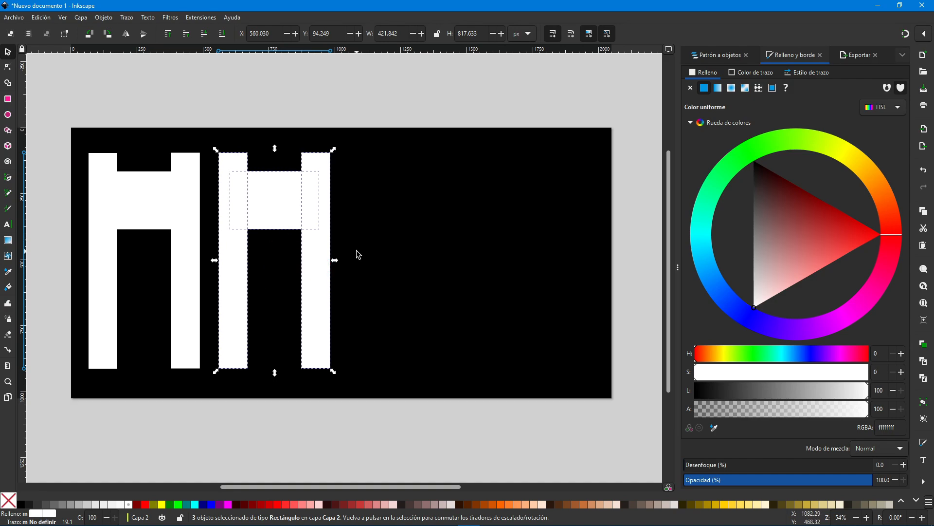
- Raise the second letter's connecting rectangle to about Y 95, level with the tops of its two legs
click(356, 251)
click(286, 204)
key(Up)
key(Up)
key(Up)
key(Up)
key(Up)
key(Up)
key(Up)
key(Up)
key(Up)
key(Up)
key(Up)
key(Up)
key(Up)
key(Up)
key(Up)
key(Up)
key(Up)
key(Up)
key(Up)
key(Up)
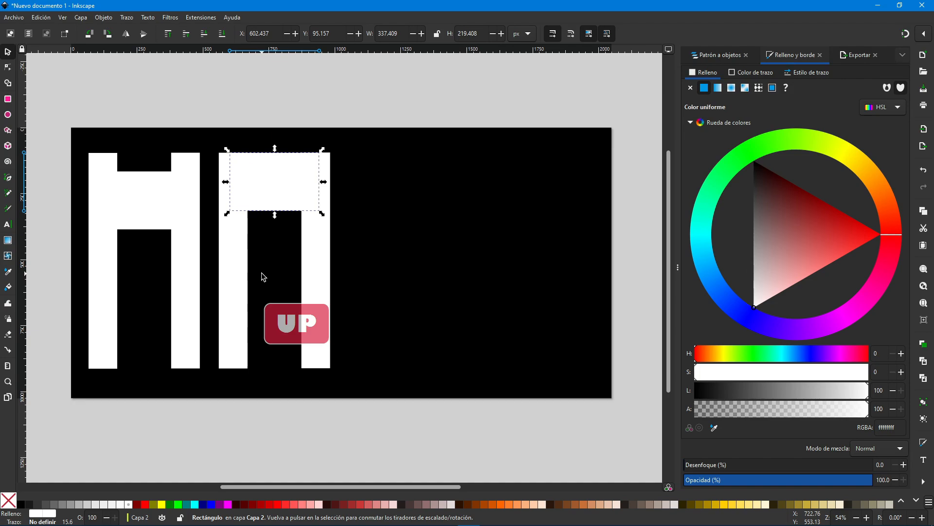
- Shorten both legs of the second letter from above so the connecting bar protrudes over them
click(247, 275)
shift+click(312, 261)
drag(274, 149, 282, 199)
- Duplicate the second letter's top bar, lower the copy to mid-height and reduce its height to about 142 px as the A's crossbar
click(280, 192)
key(ctrl+c)
key(ctrl+v)
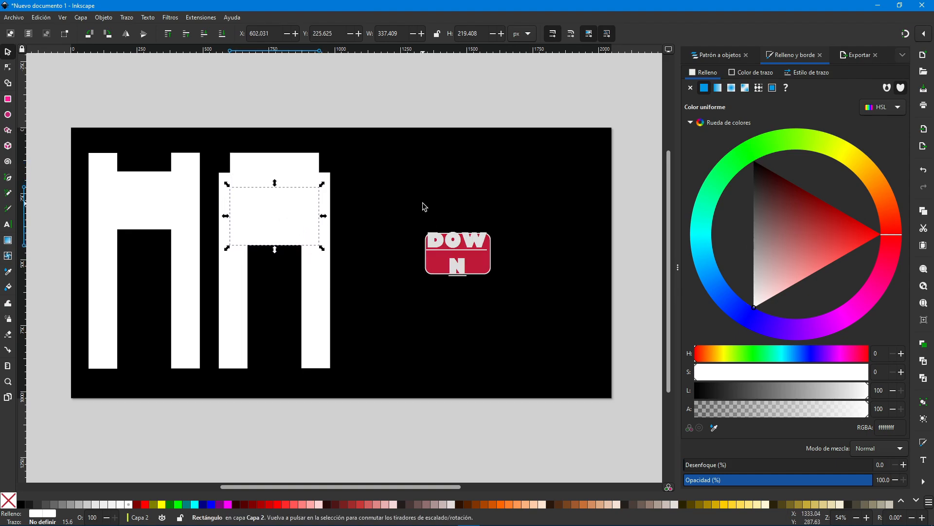
key(Down)
key(Down)
key(Down)
key(Down)
key(Down)
key(Down)
key(Down)
key(Down)
key(Down)
key(Down)
key(Down)
key(Down)
key(Down)
key(Down)
key(Down)
key(Down)
key(Down)
key(Down)
key(Down)
key(Down)
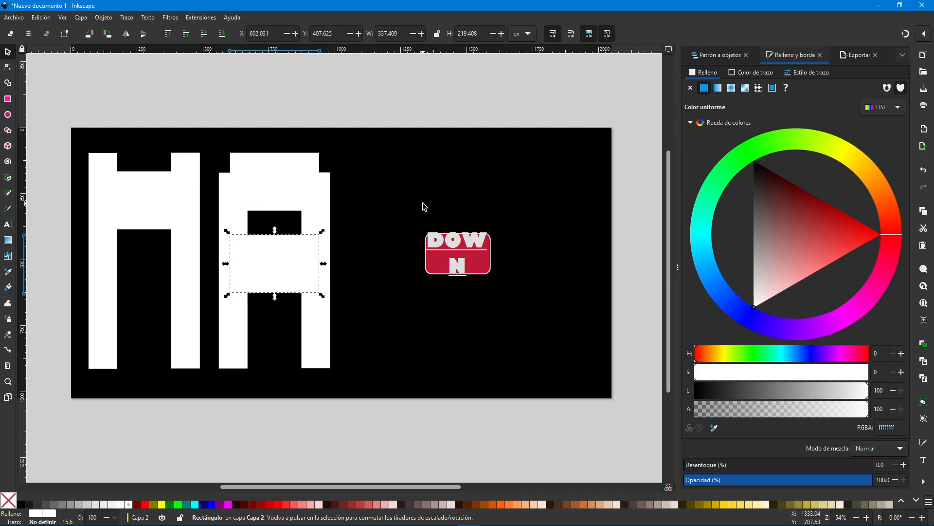
shift+drag(274, 303, 277, 297)
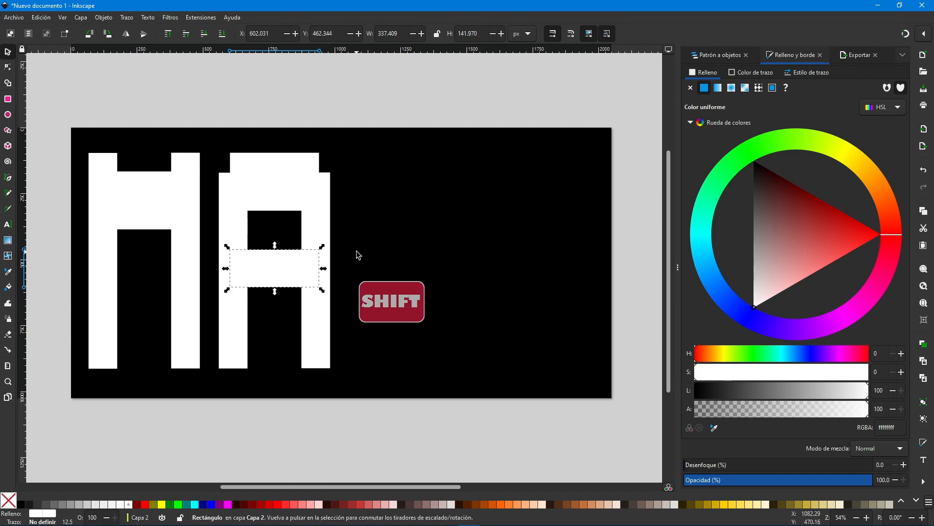
- Duplicate the A's four rectangles and place the copy as the third letter at about X 1063, Y 94
shift+click(231, 231)
shift+click(285, 259)
shift+click(322, 257)
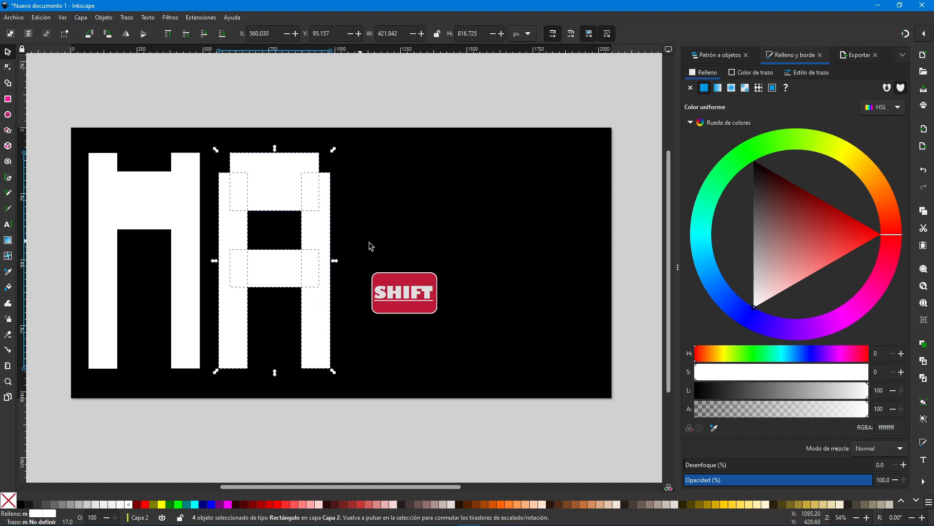
key(ctrl+c)
key(ctrl+v)
drag(386, 184, 403, 198)
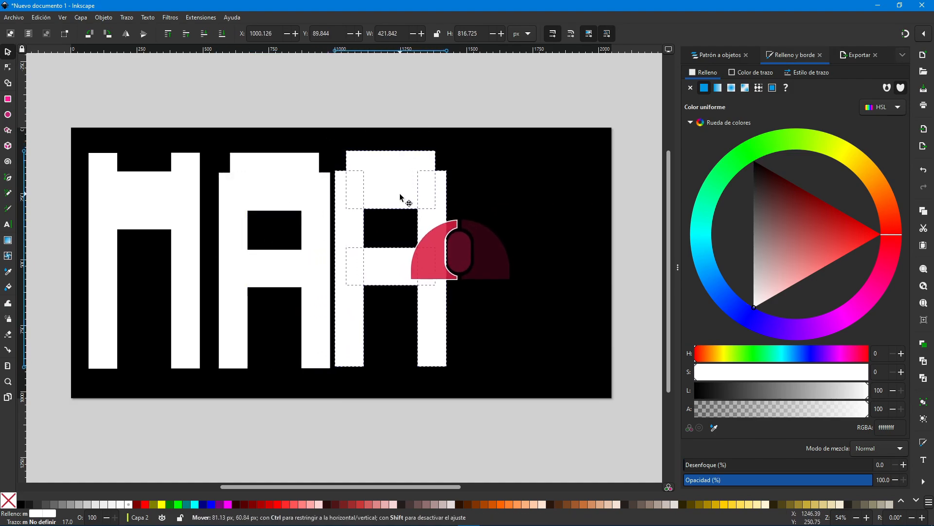
key(Down)
key(Right)
key(Right)
key(Right)
key(Right)
key(Right)
key(Right)
key(Right)
key(Right)
key(Right)
key(Right)
key(Right)
key(Right)
key(Right)
key(Right)
key(Right)
key(Right)
key(Right)
key(Right)
key(Right)
key(Right)
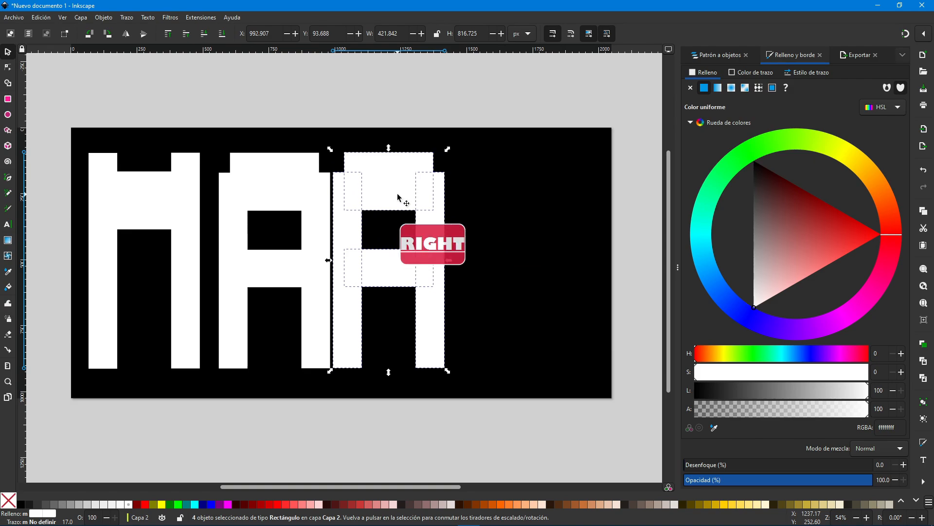
key(Left)
key(Left)
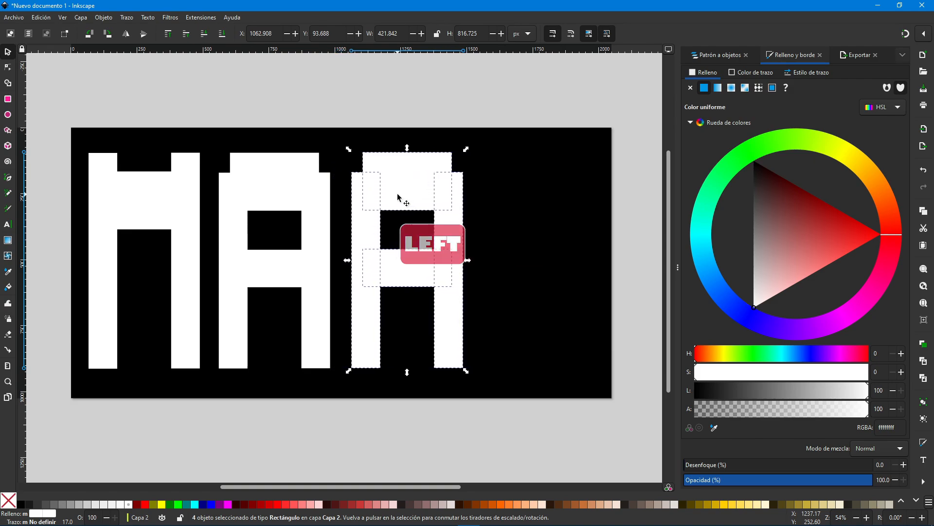
- Extend the third letter's left leg upward to about Y 95, level with its top bar
click(486, 235)
click(375, 229)
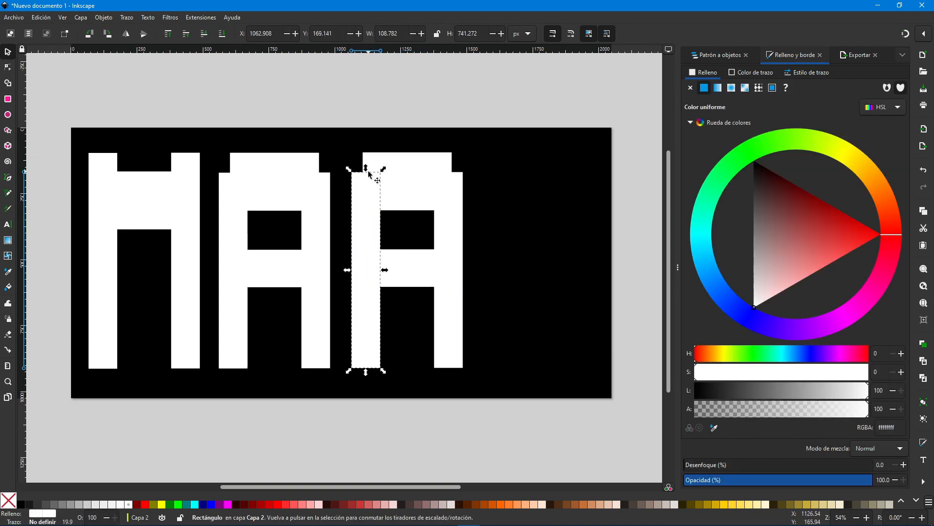
drag(371, 171, 370, 152)
click(499, 190)
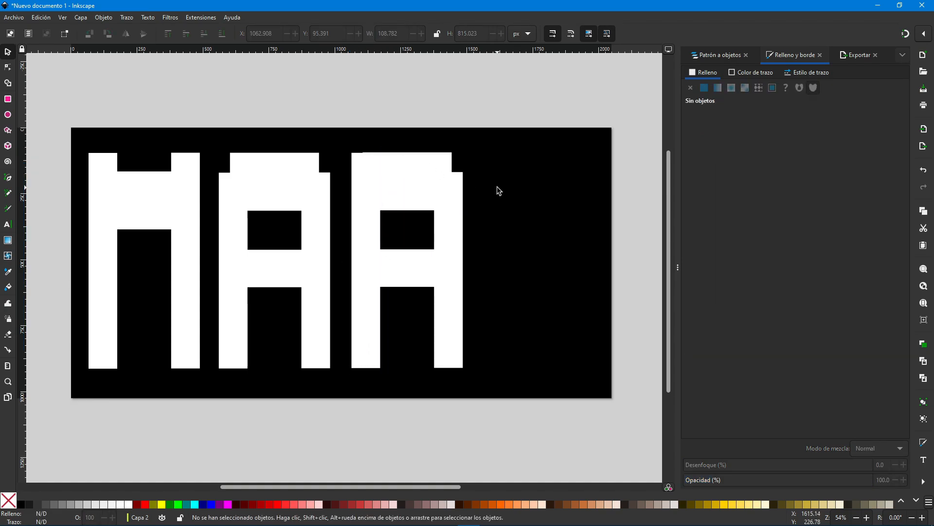
click(365, 171)
click(355, 161)
drag(366, 146, 375, 150)
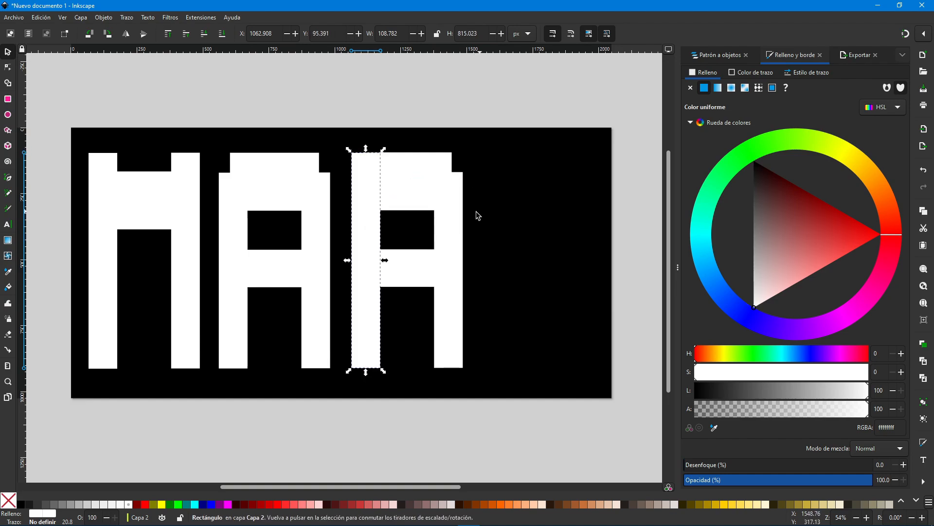
- Shorten the third letter's right leg from below to a height of about 391 px, ending beside the crossbar
click(452, 210)
click(458, 240)
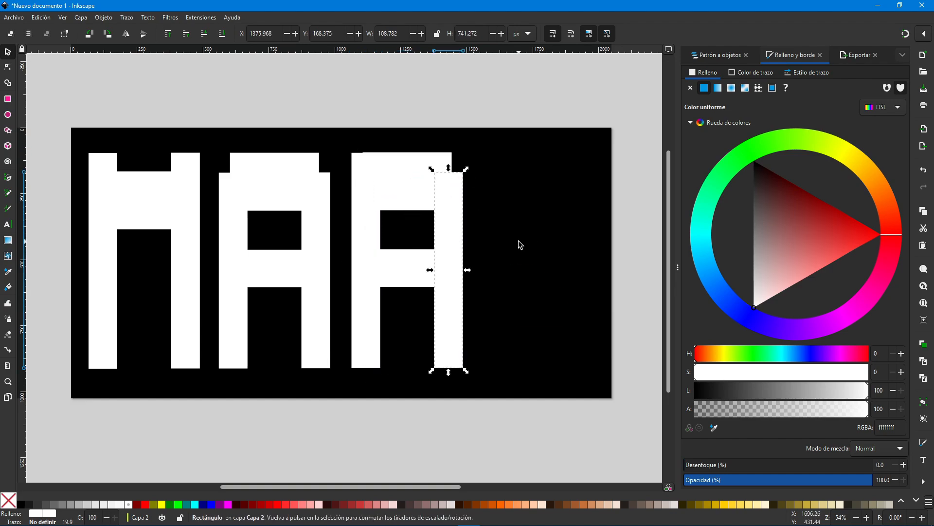
drag(438, 380, 451, 277)
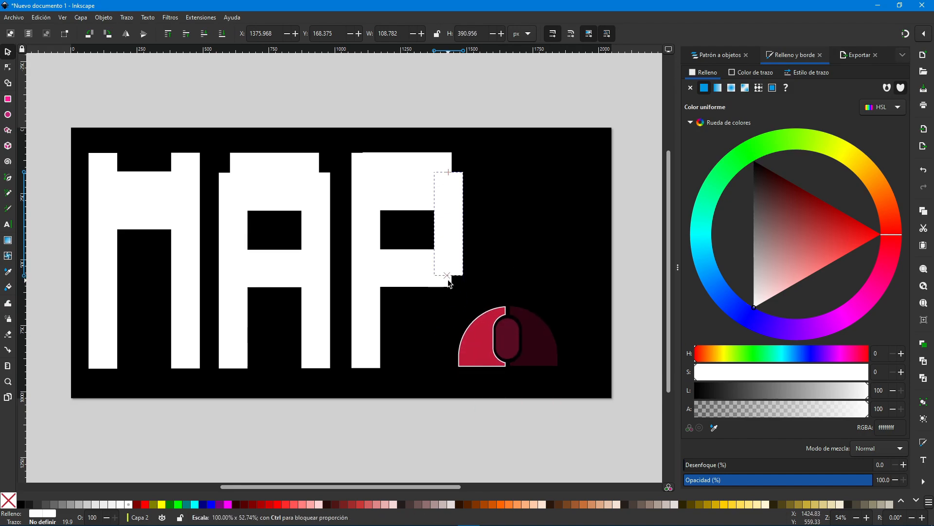
key(Escape)
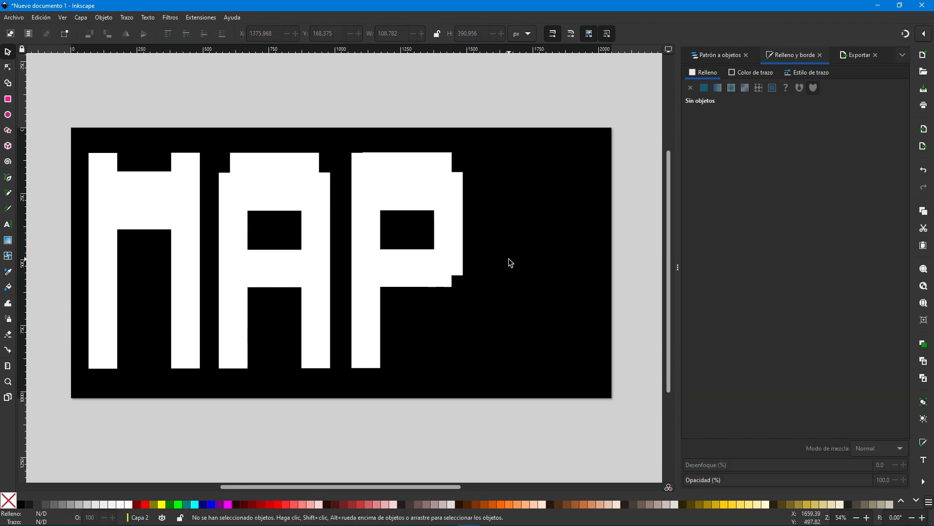
- Duplicate the third letter's short right rectangle and rotate the copy so it slants down to the right
click(463, 245)
key(ctrl+c)
key(ctrl+v)
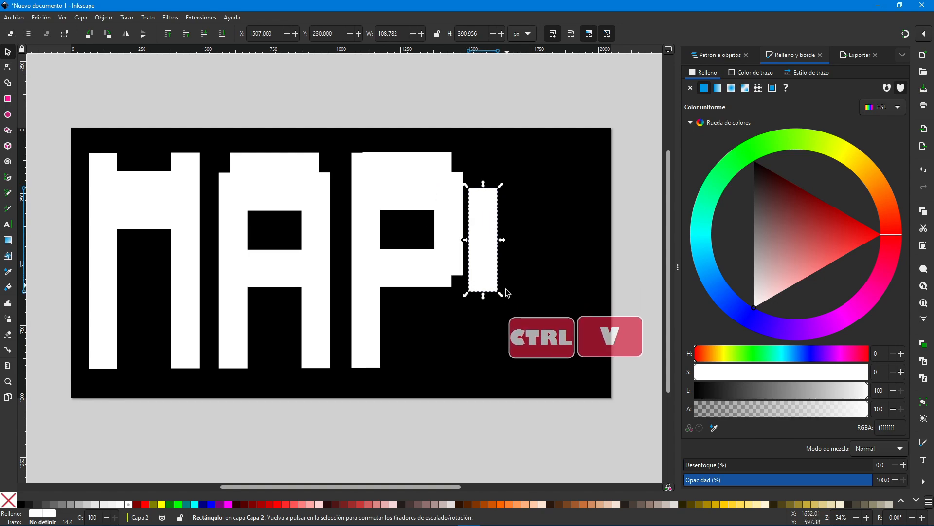
drag(501, 294, 503, 262)
key(Escape)
- Move the slanted rectangle beneath the third letter's crossbar, to about X 1116, Y 518, as the R's diagonal leg
key(r)
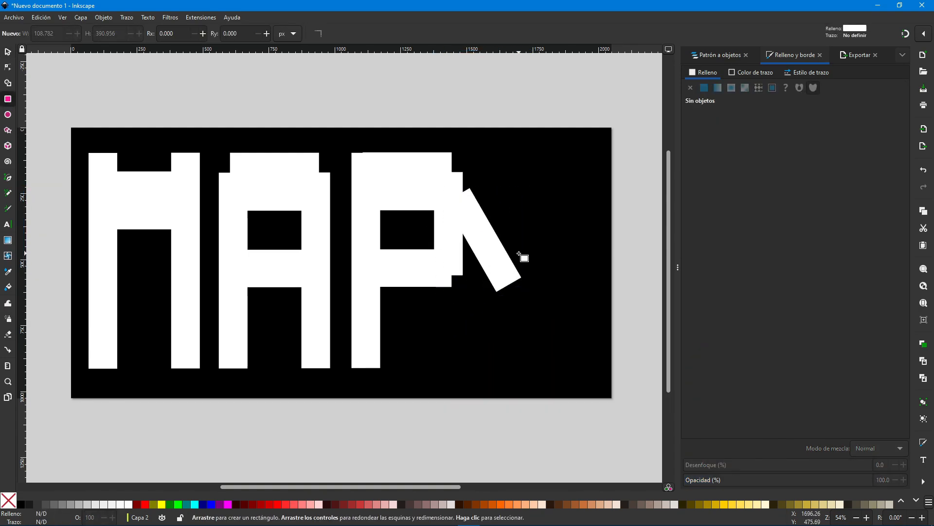
click(8, 53)
click(492, 254)
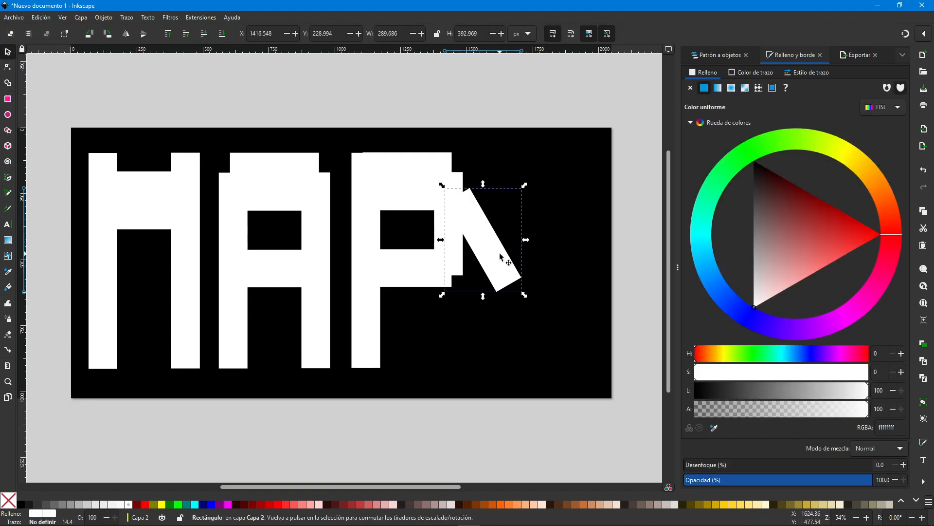
drag(492, 255, 419, 325)
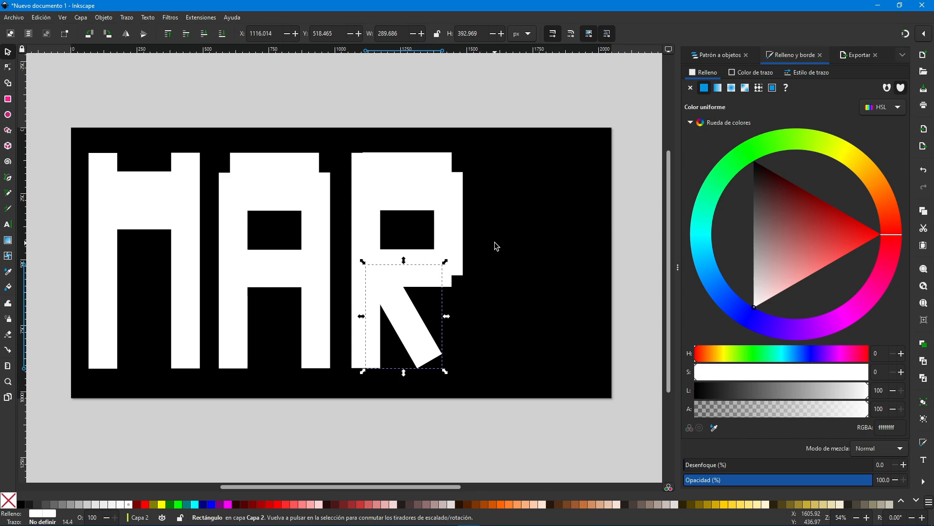
- Narrow the R's top bar and crossbar together slightly from their right side
click(433, 186)
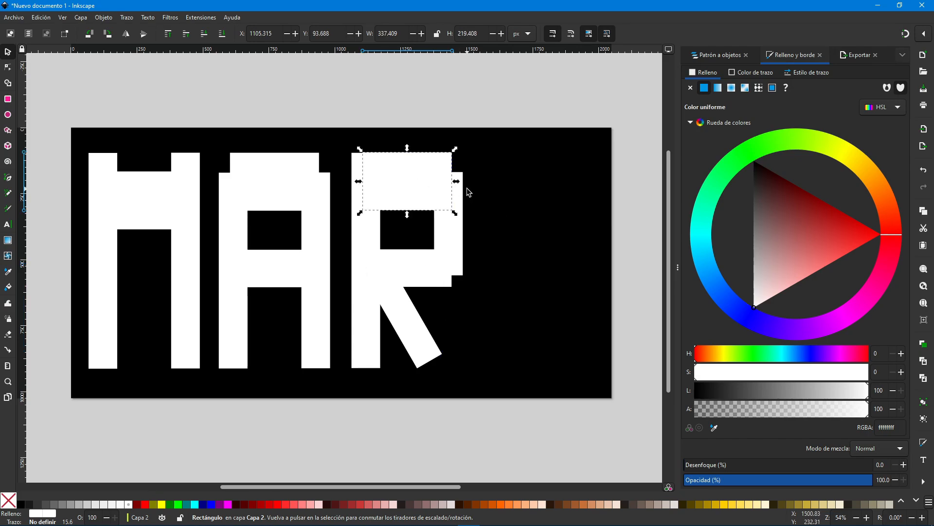
shift+click(417, 266)
drag(456, 219, 449, 220)
- Shift the R's short right rectangle left to about X 1360, closer to the narrowed bars
click(460, 222)
key(Left)
key(Left)
key(Left)
key(Left)
key(Left)
key(Left)
key(Left)
key(Left)
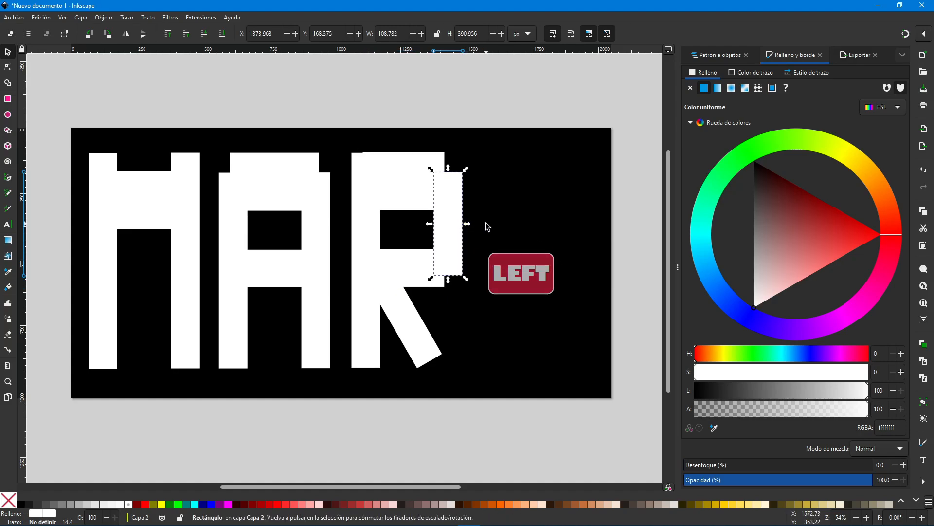
key(Escape)
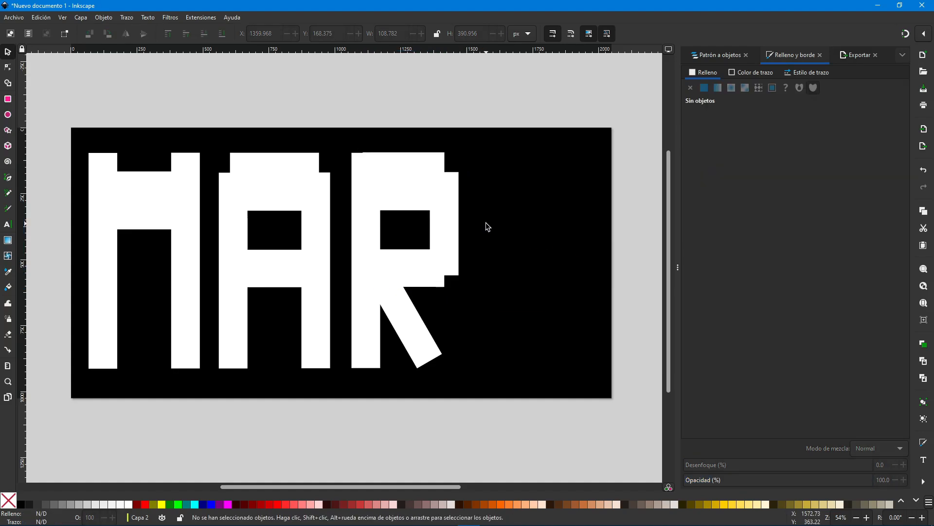
click(107, 190)
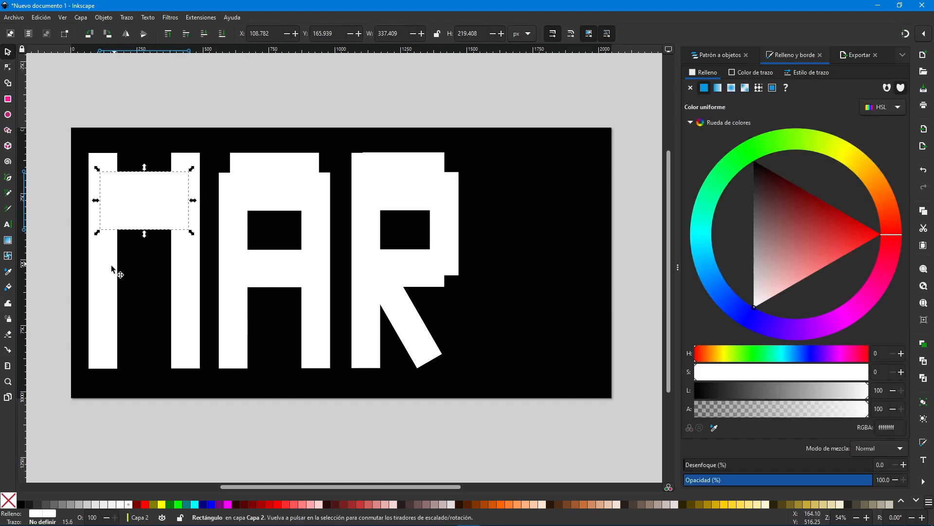
shift+click(115, 267)
shift+click(177, 267)
key(ctrl+c)
key(ctrl+v)
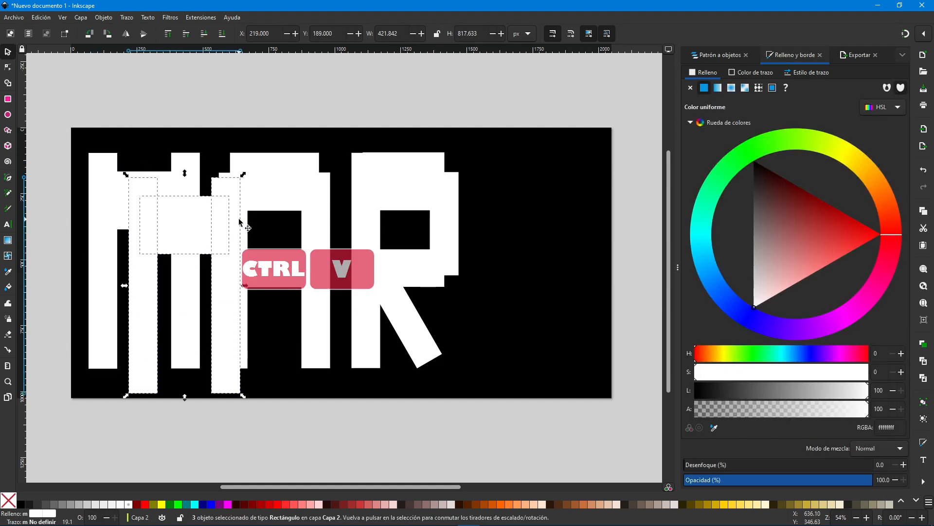
drag(246, 273, 613, 241)
key(ctrl+z)
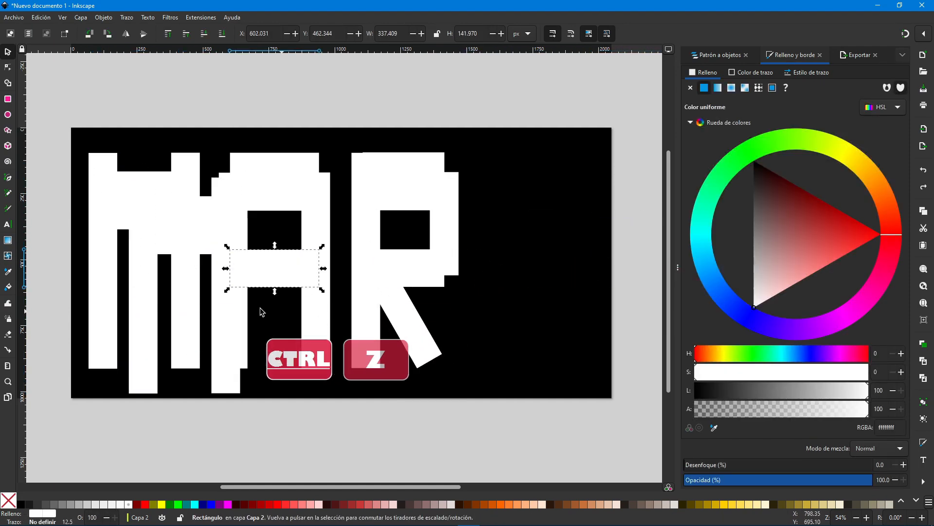
key(ctrl+z)
- Duplicate the first letter's three rectangles and place the copy as the fourth letter at about X 1546, Y 92
click(97, 256)
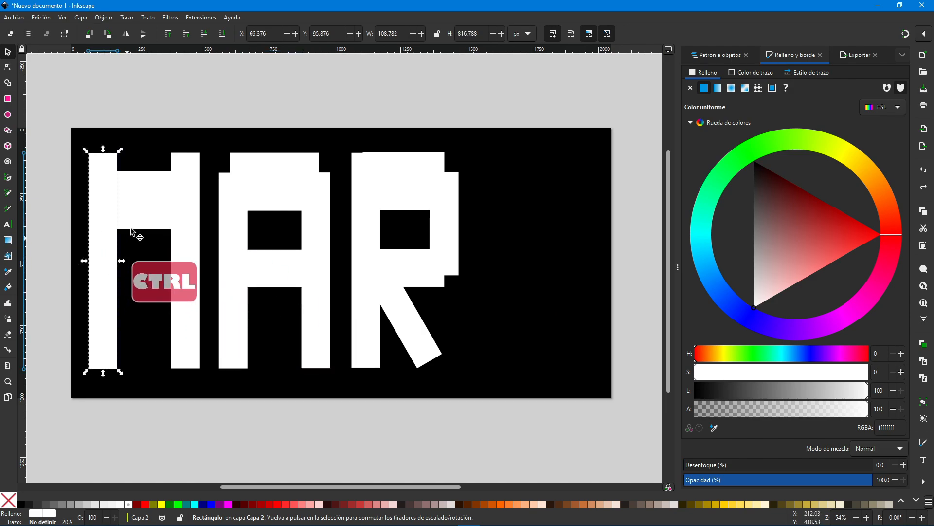
shift+click(156, 225)
shift+click(182, 271)
key(ctrl+v)
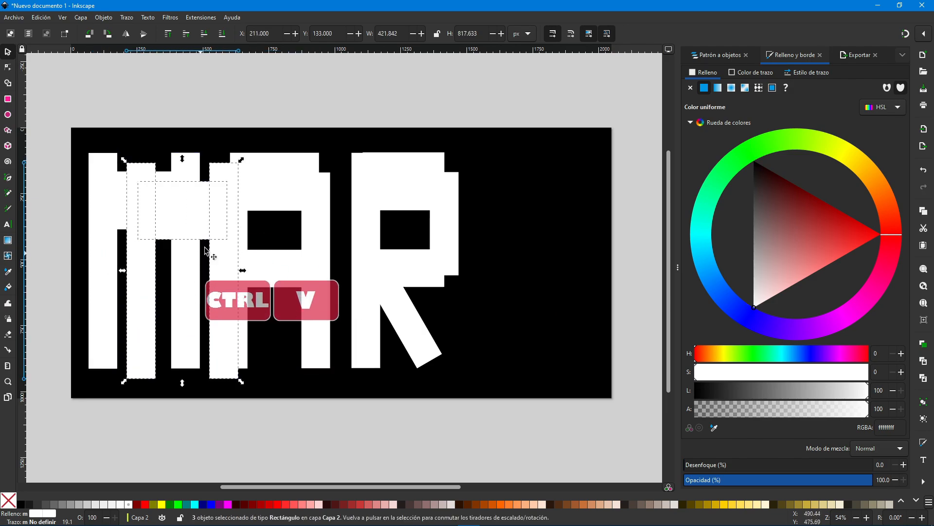
drag(188, 209, 509, 200)
key(Up)
key(Right)
key(Right)
key(Right)
key(Right)
key(Right)
key(Right)
key(Right)
key(Right)
key(Right)
key(Right)
key(Right)
key(Right)
key(Right)
key(Right)
key(Right)
key(Right)
key(Right)
key(Right)
key(Right)
key(Right)
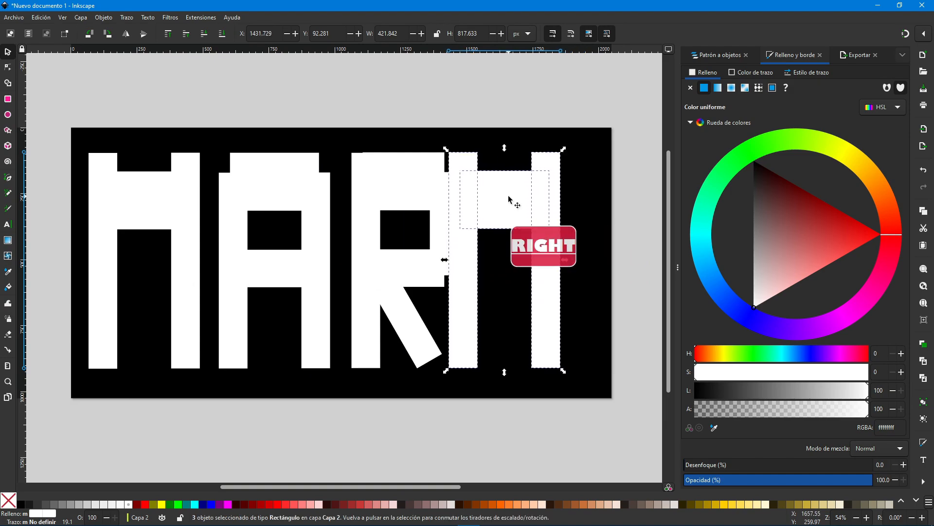
key(Right)
key(Right)
key(Right)
key(Right)
key(Right)
key(Right)
key(Right)
key(Right)
key(Right)
key(Right)
key(Right)
key(Right)
key(Right)
key(Right)
key(Right)
key(Right)
key(Right)
key(Right)
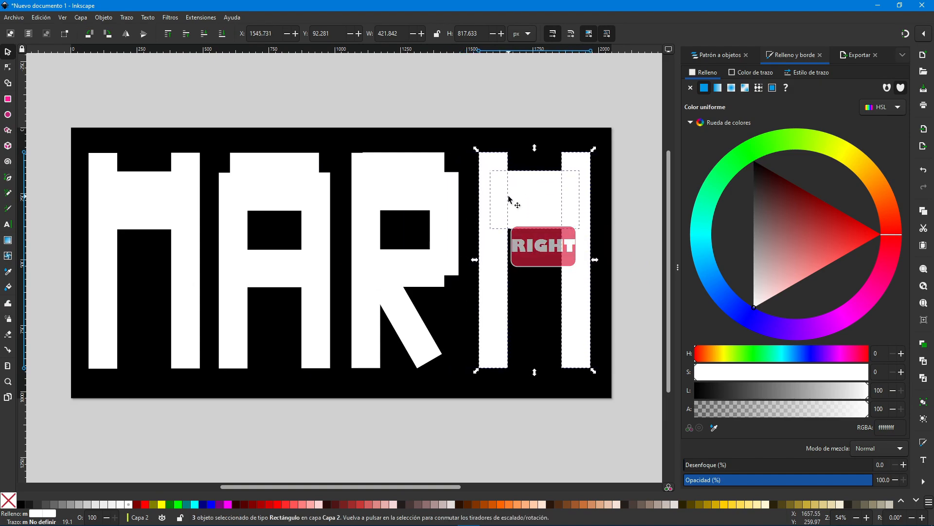
- Delete the fourth letter's right leg
click(568, 264)
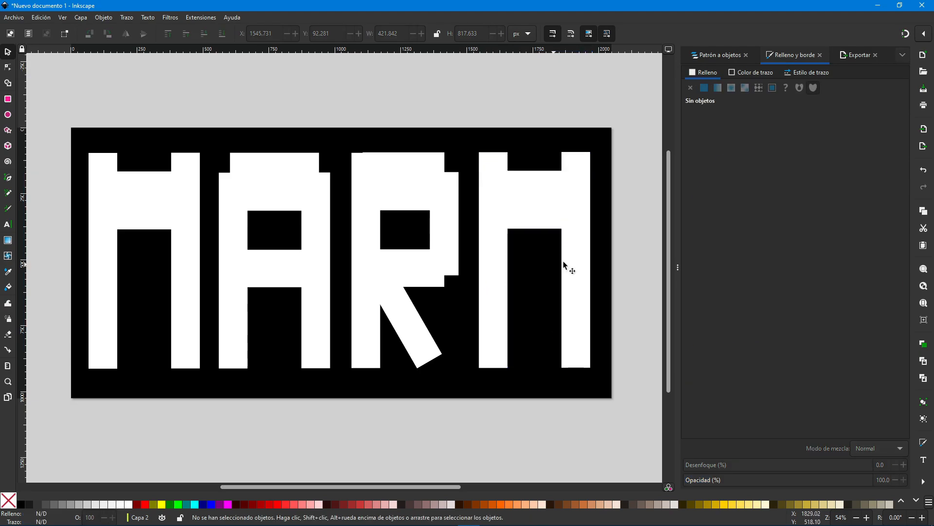
click(584, 264)
key(Delete)
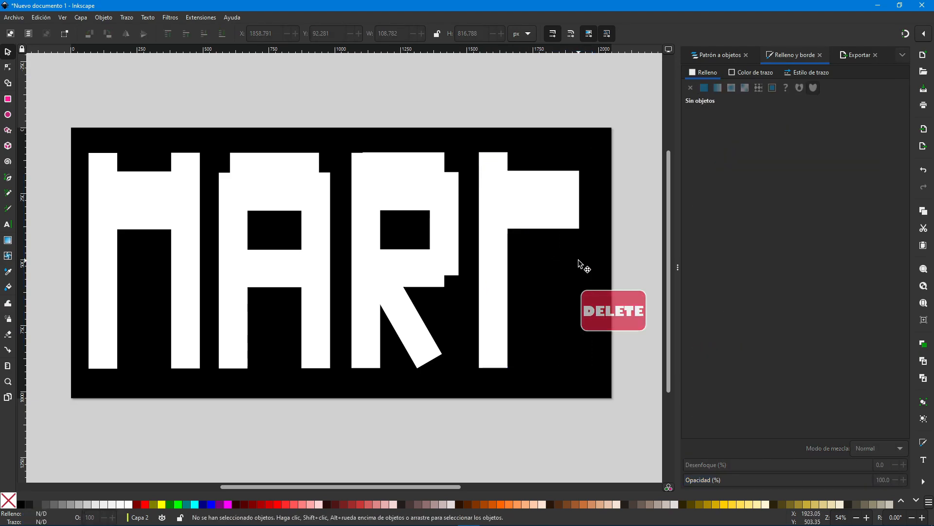
- Raise the fourth letter's connecting bar to about Y 93, level with the top of the remaining leg
click(532, 209)
key(Up)
key(Up)
key(Up)
key(Up)
key(Up)
key(Up)
key(Up)
key(Up)
key(Up)
key(Up)
key(Up)
key(Up)
key(Up)
key(Up)
key(Up)
key(Up)
key(Up)
key(Up)
key(Up)
key(Up)
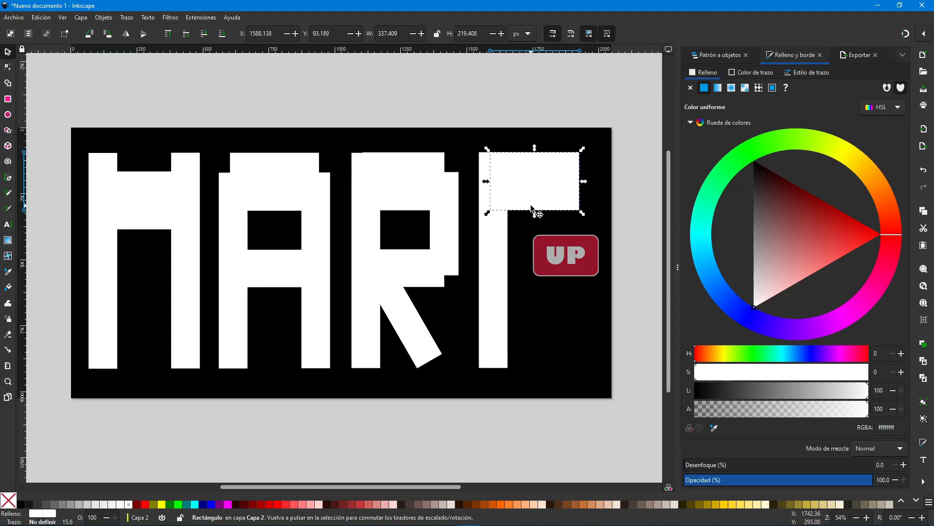
- Move the T's stem to about X 1708, centred under its crossbar, and lower the stem's top edge to about Y 119
click(500, 253)
key(Right)
key(Right)
key(Right)
key(Right)
key(Right)
key(Right)
key(Right)
key(Right)
key(Right)
key(Right)
key(Right)
key(Right)
key(Right)
key(Right)
key(Right)
key(Right)
key(Right)
key(Right)
key(Right)
key(Right)
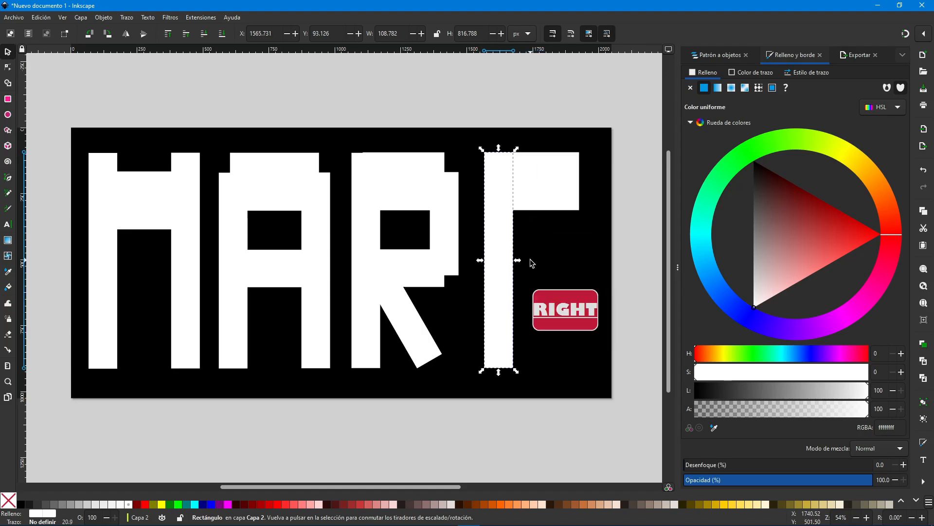
key(Right)
key(Right)
key(Right)
key(Right)
key(Right)
key(Right)
key(Right)
key(Right)
key(Right)
key(Right)
key(Right)
key(Right)
key(Right)
key(Right)
key(Right)
key(Right)
key(Right)
key(Right)
key(Right)
key(Right)
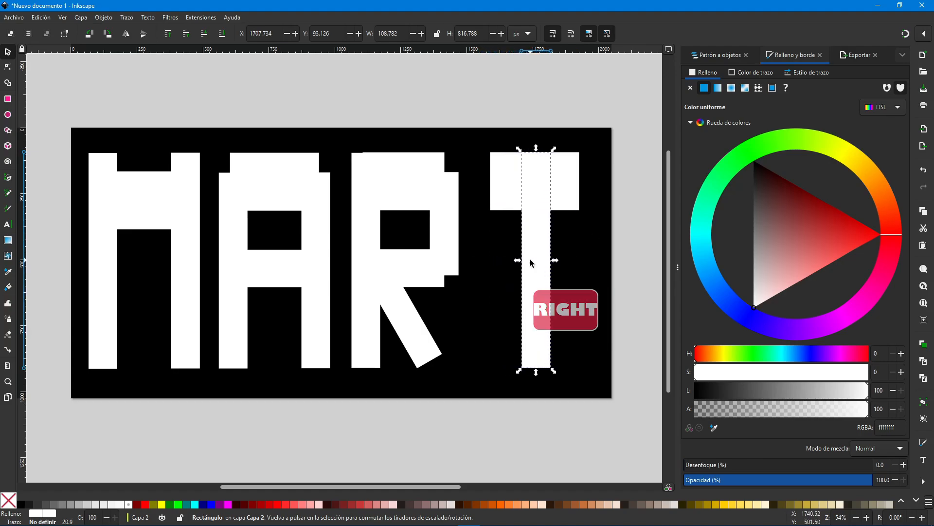
key(Left)
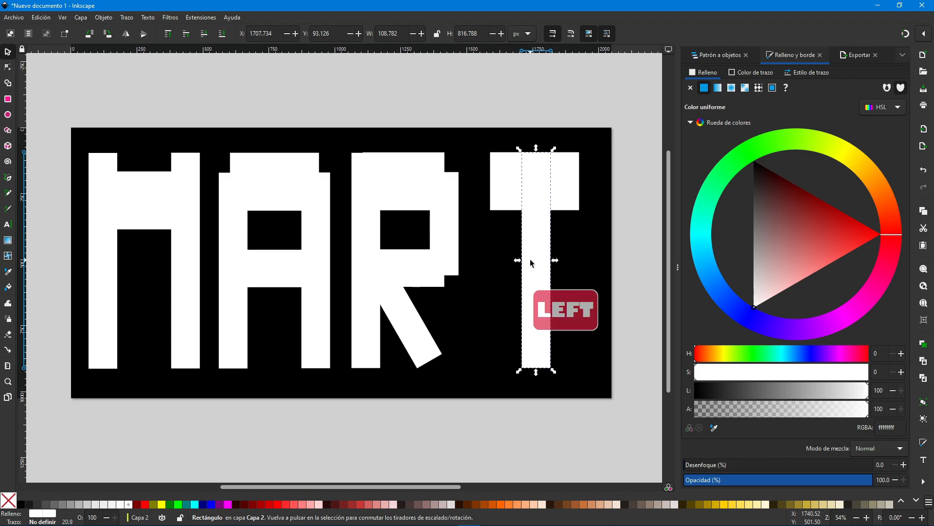
drag(540, 145, 536, 151)
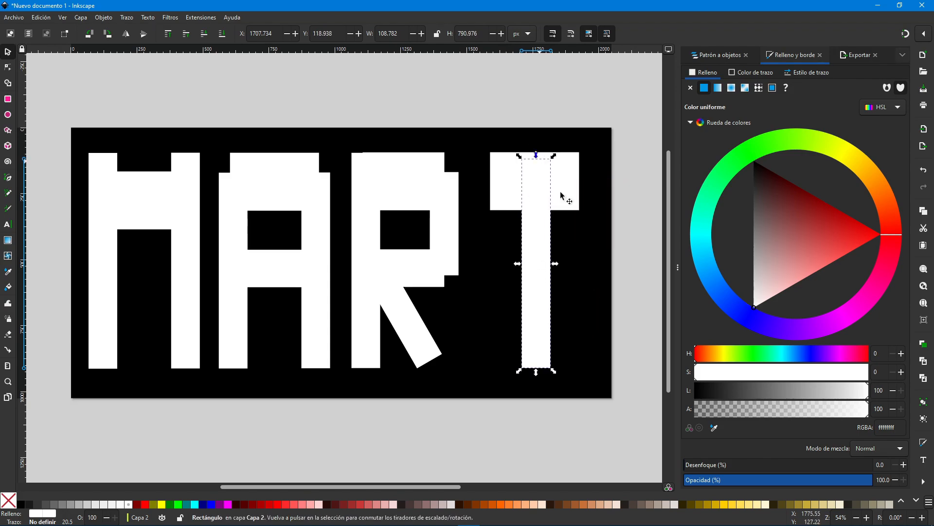
click(628, 215)
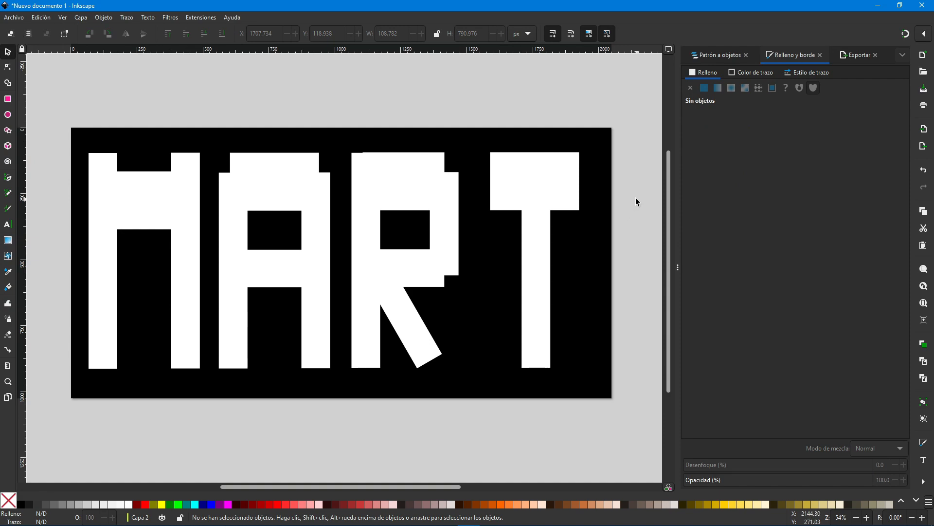
- Shift all five rectangles of the letter R right to about X 1083
drag(346, 129, 474, 406)
key(Right)
key(Right)
key(Right)
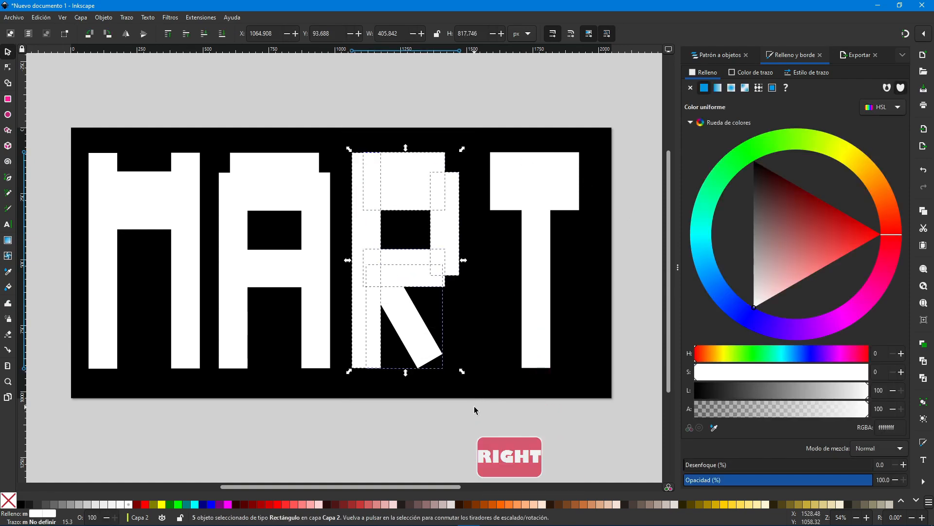
key(Right)
key(Right)
key(Right)
key(Right)
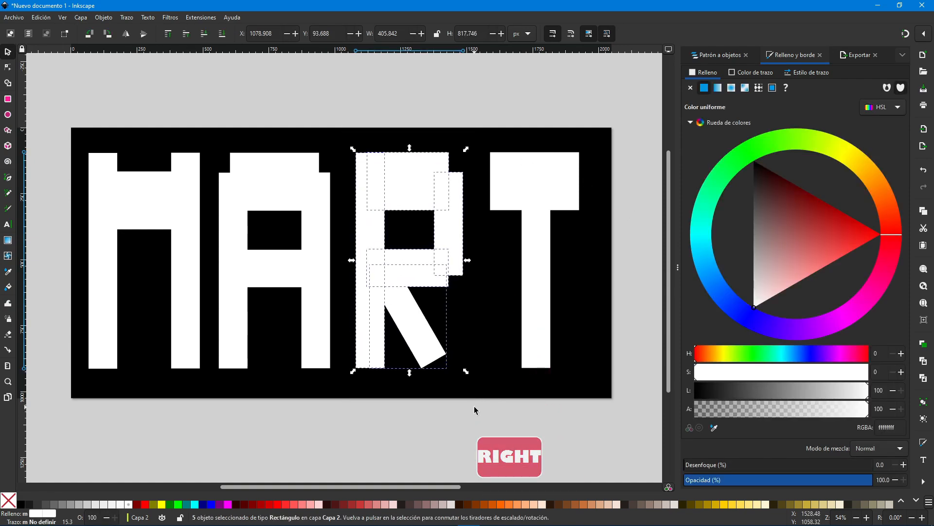
key(Right)
key(Right)
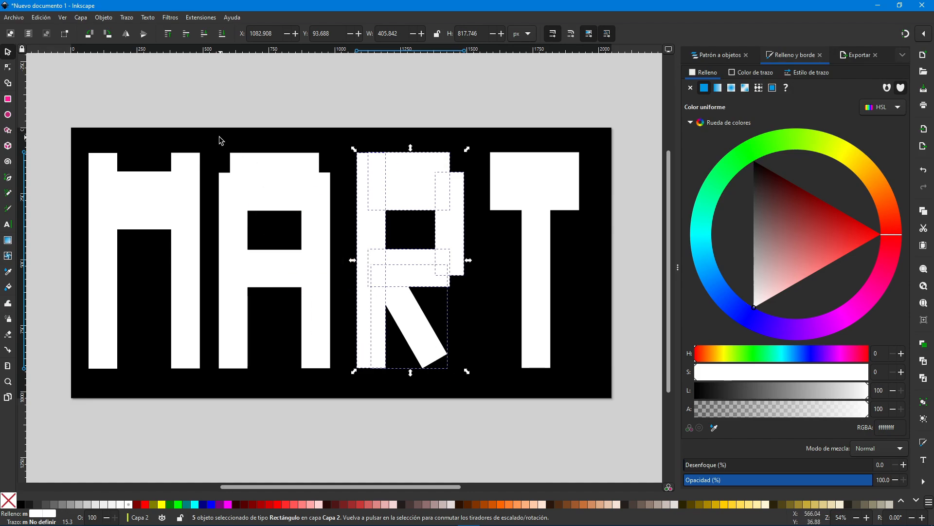
- Shift all four rectangles of the letter A right to about X 572
drag(220, 137, 335, 392)
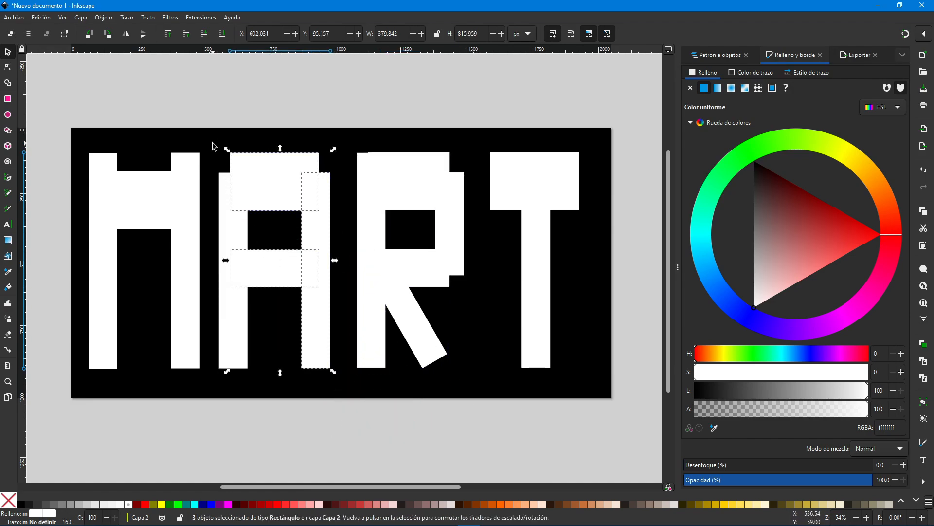
drag(213, 142, 335, 382)
key(Right)
key(Right)
key(Right)
key(Right)
key(Right)
key(Right)
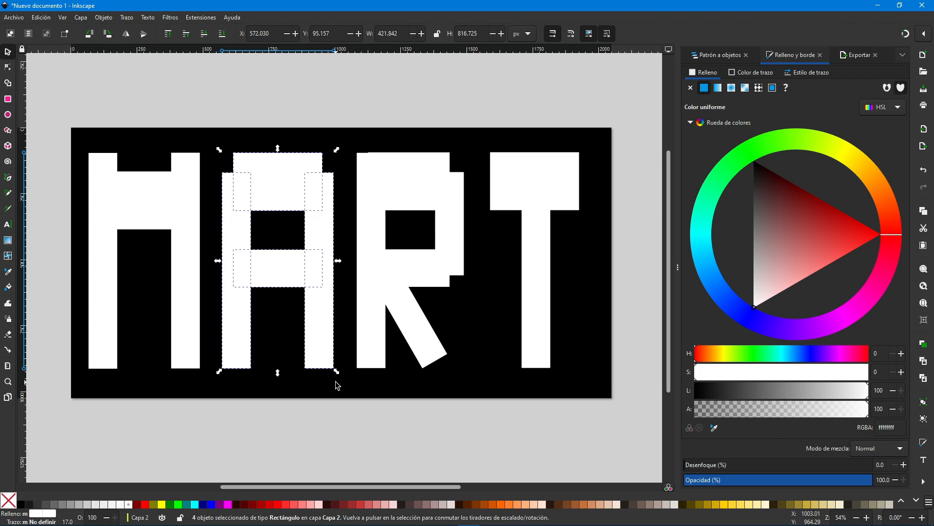
- Shift all the MART letters together to about X 96, Y 97 to centre them on the black page
drag(72, 99, 597, 401)
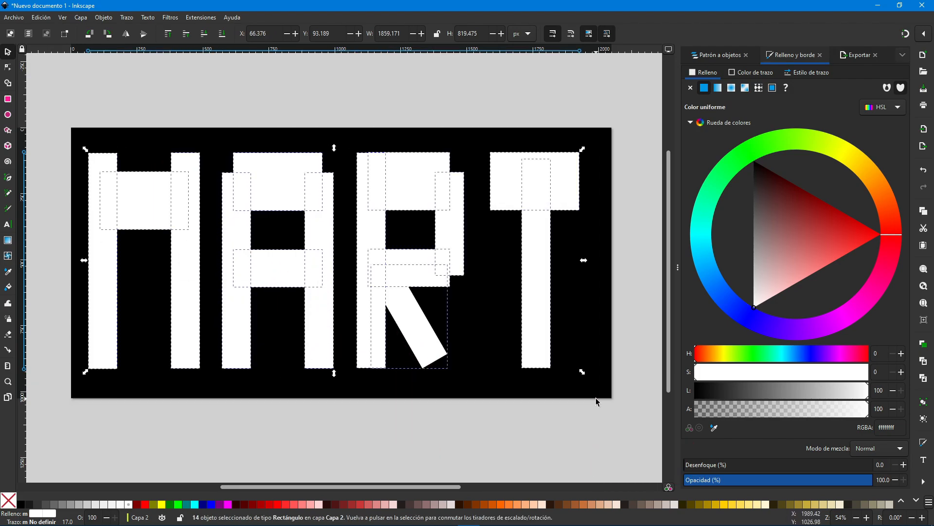
key(Right)
key(Right)
key(Right)
key(Right)
key(Right)
key(Right)
key(Right)
key(Right)
key(Right)
key(Right)
key(Right)
key(Right)
key(Down)
key(Down)
key(Right)
key(Right)
key(Right)
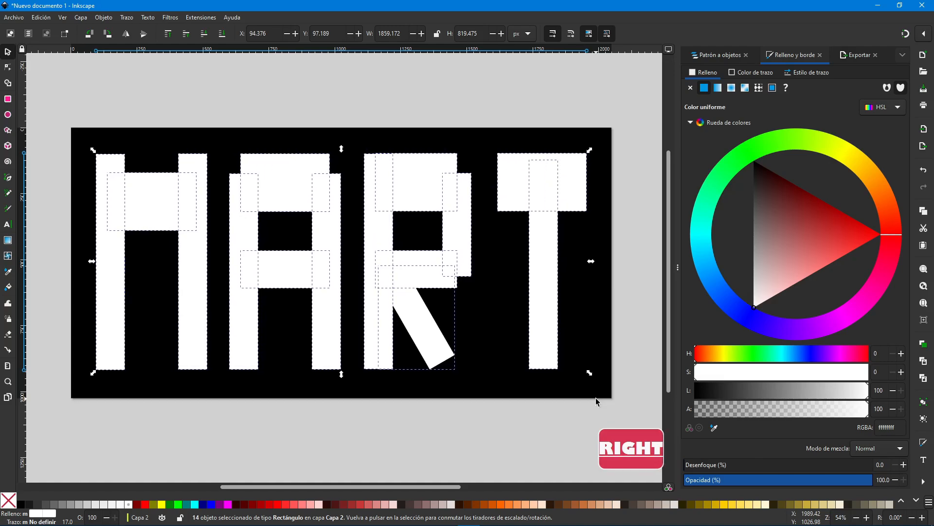
key(Escape)
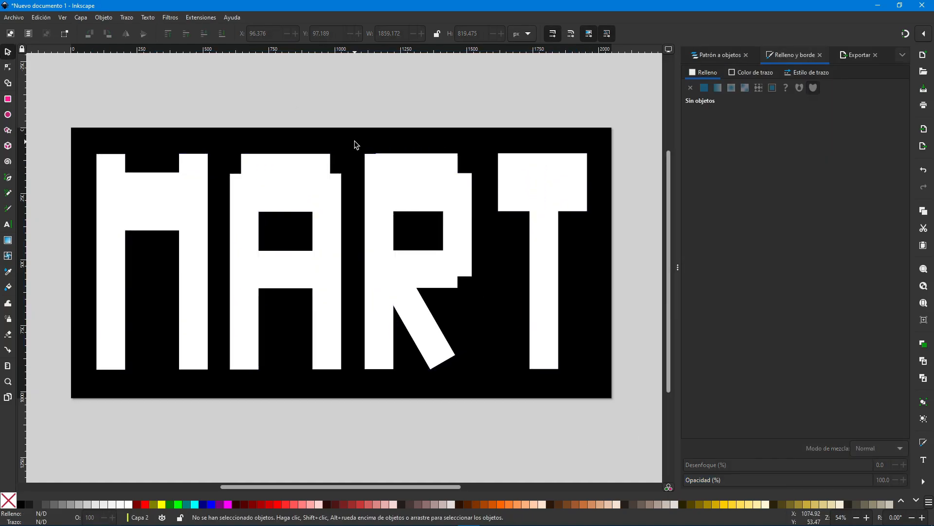
- Export the page as a PNG named ALPHA LETRAS to the desktop
key(ctrl+shift+e)
click(774, 458)
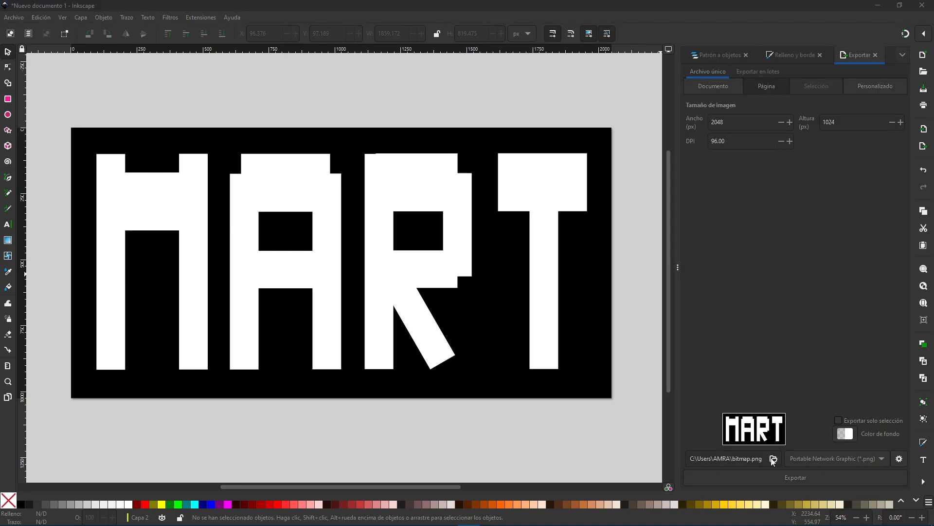
click(26, 88)
text(A)
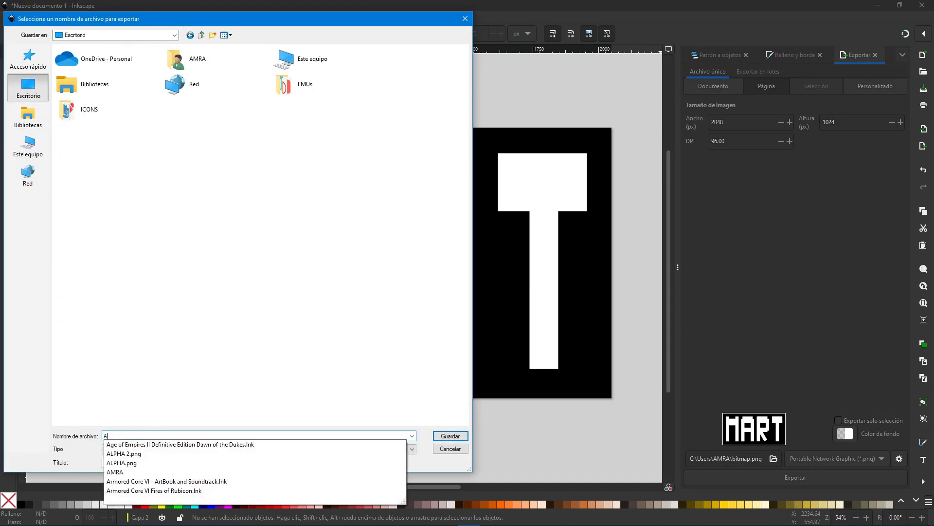
text(LPHA LETRAS)
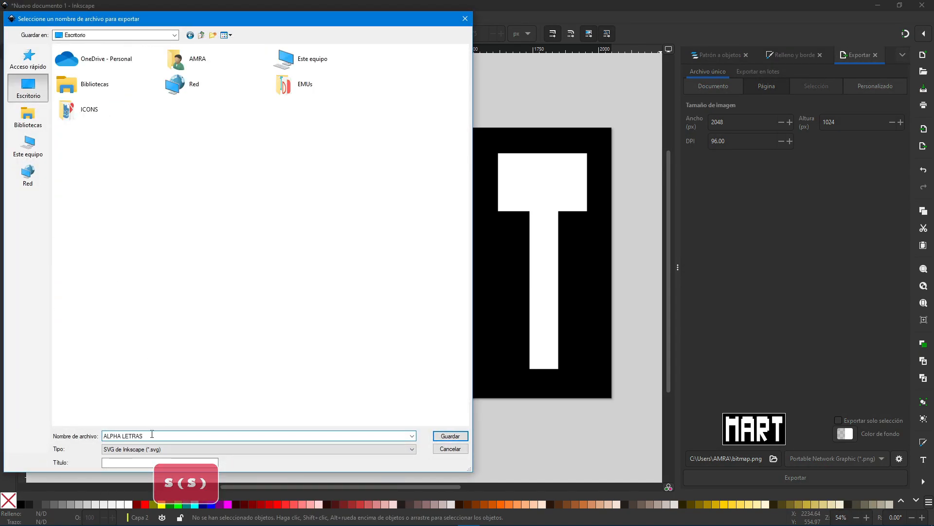
click(171, 448)
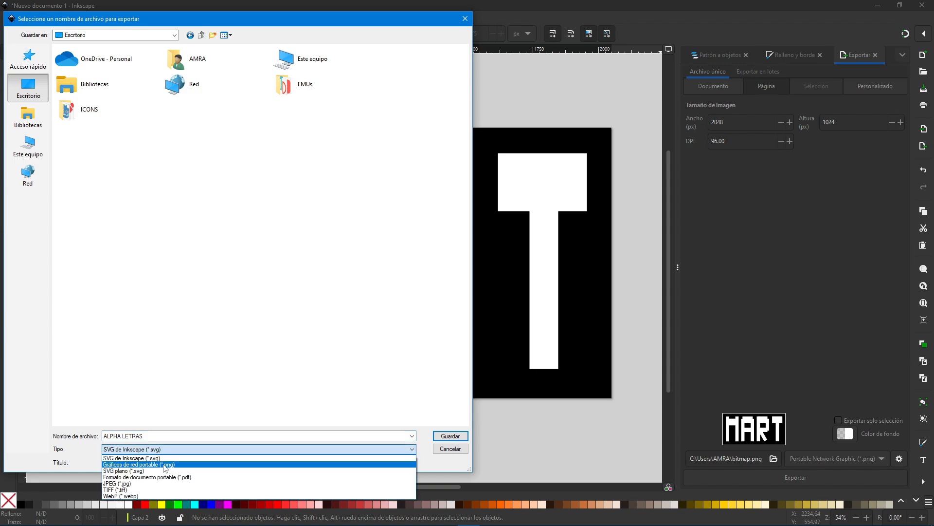
click(165, 465)
click(450, 437)
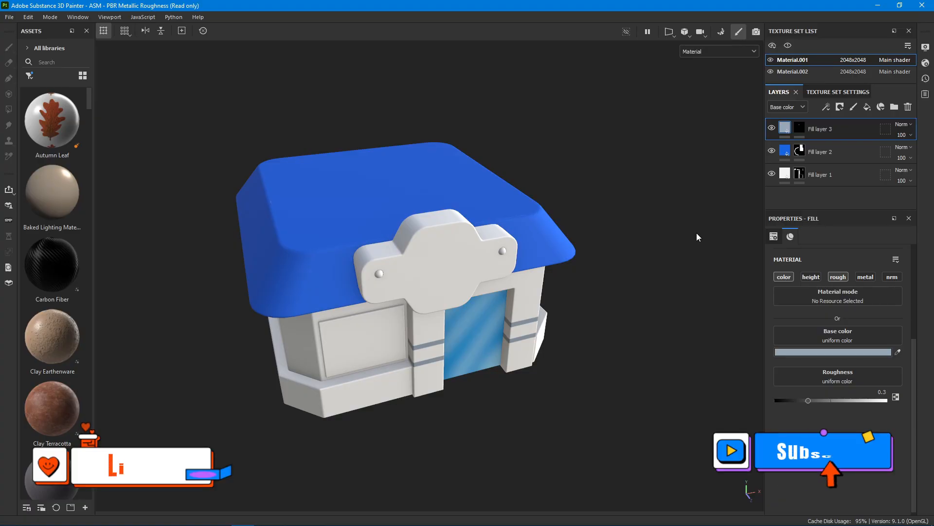
- In Substance 3D Painter, add ALPHA 2.png, ALPHA LETRAS.png and ALPHA.png from the desktop as resources to import
click(10, 17)
click(50, 139)
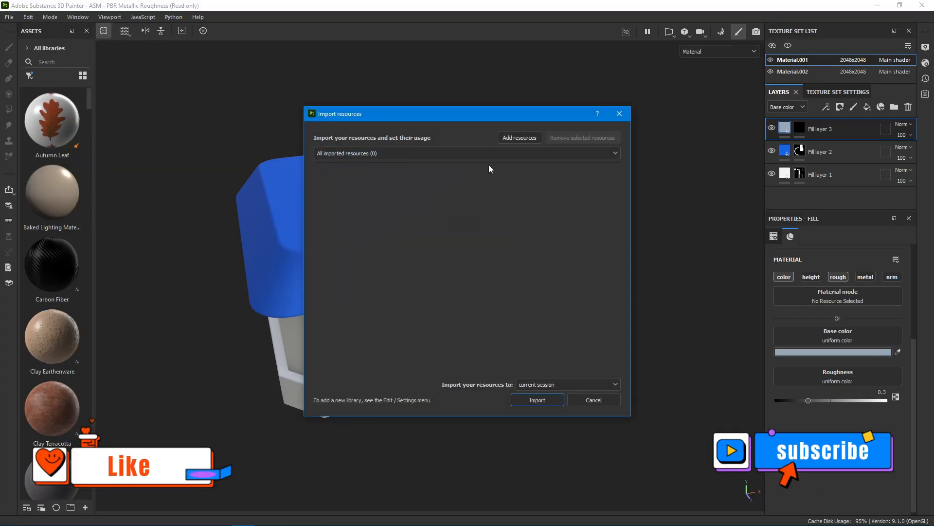
click(521, 140)
click(501, 154)
shift+click(482, 174)
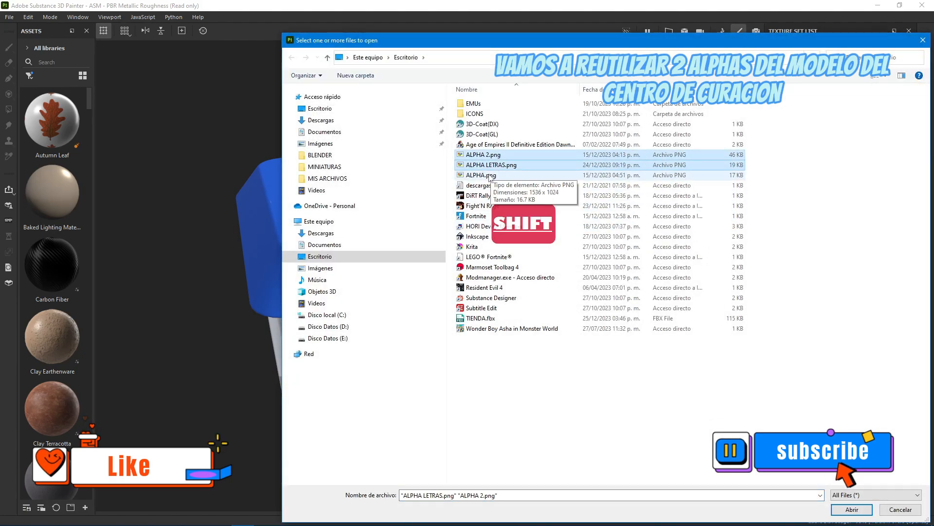
click(852, 509)
- Set the usage of all three images to alpha and import them into the current session
click(602, 171)
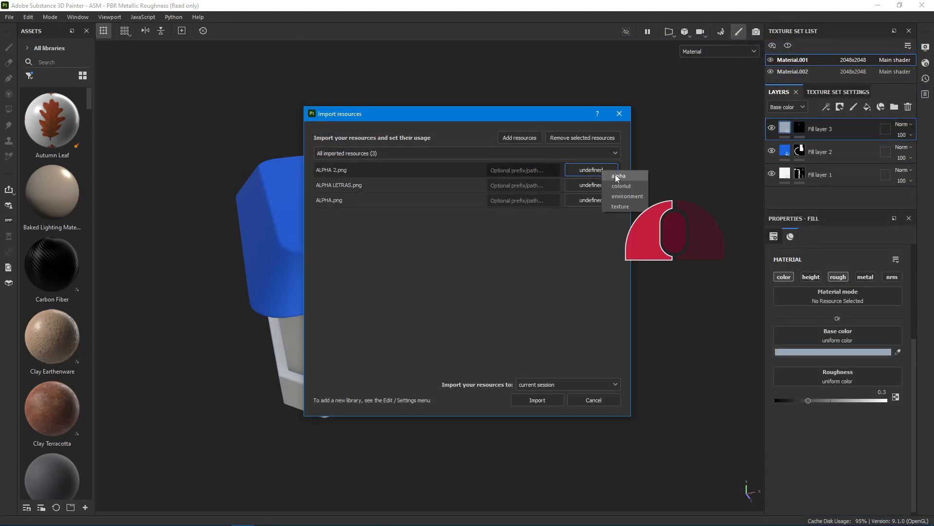
click(615, 175)
click(612, 186)
click(614, 190)
click(606, 200)
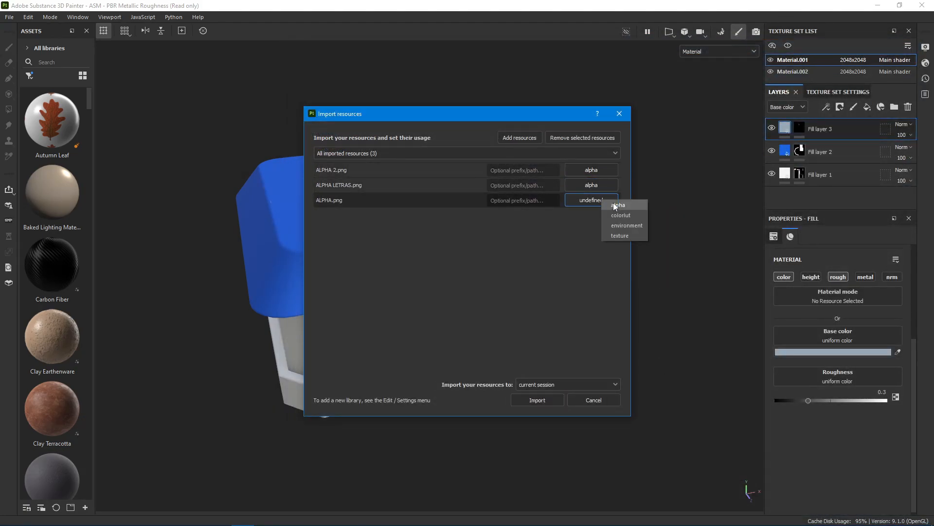
click(541, 400)
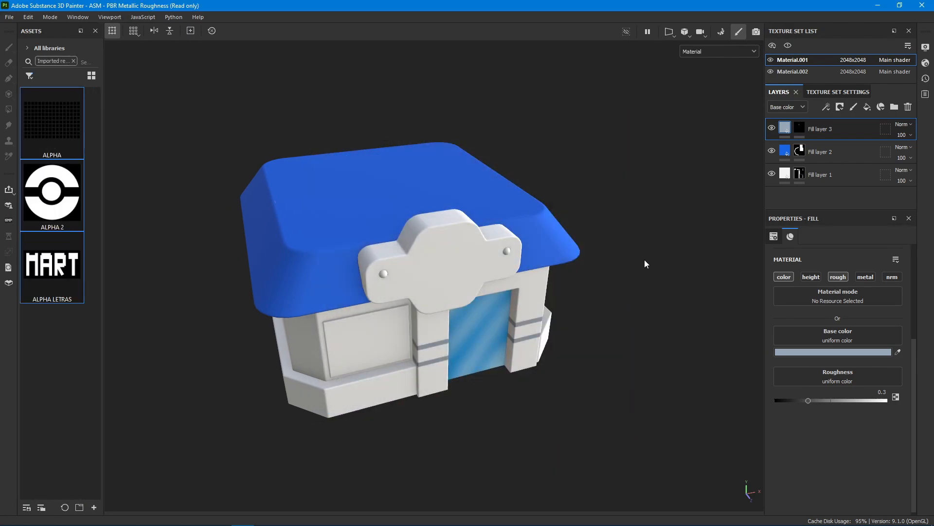
- Add a fill layer above Fill layer 3 with only color and roughness enabled and a light blue base color
click(868, 107)
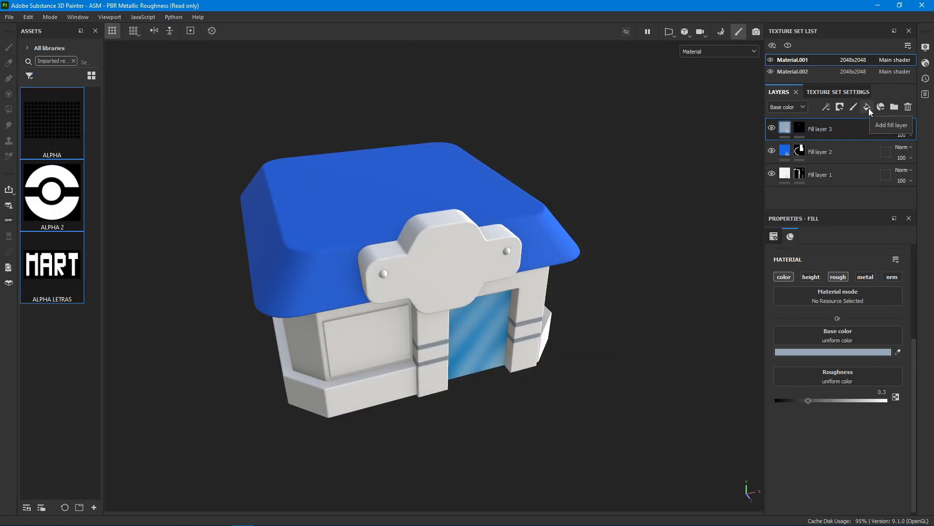
click(811, 277)
click(865, 276)
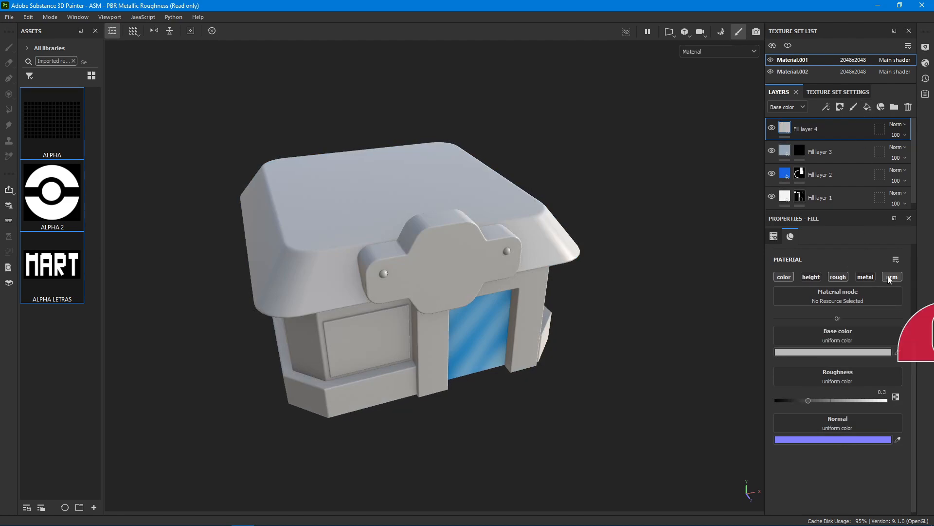
click(892, 276)
click(897, 351)
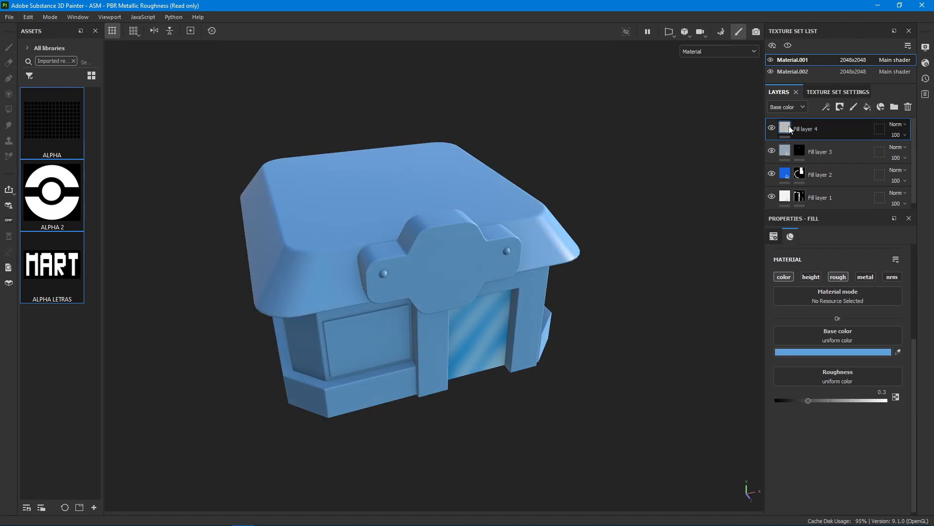
- Add a black mask to Fill layer 4 and set the layer's roughness to 0.8
right_click(784, 125)
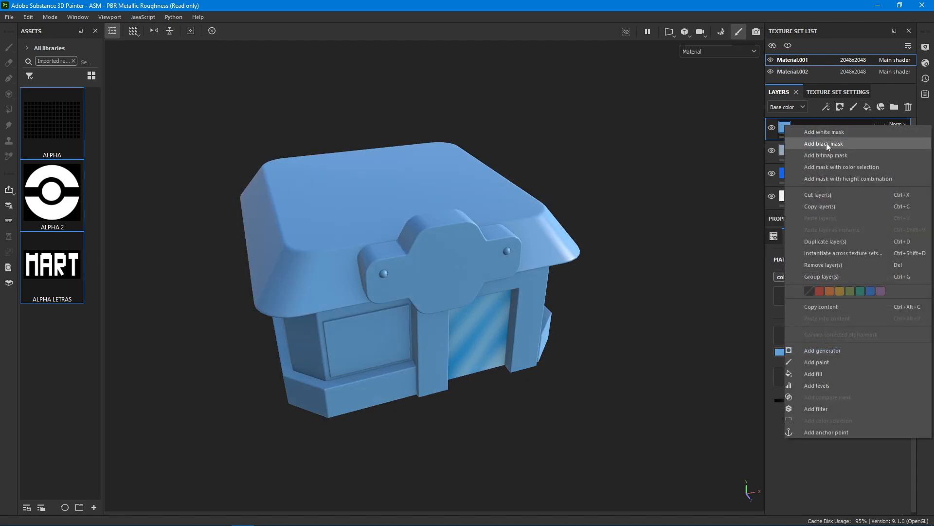
click(826, 142)
click(785, 127)
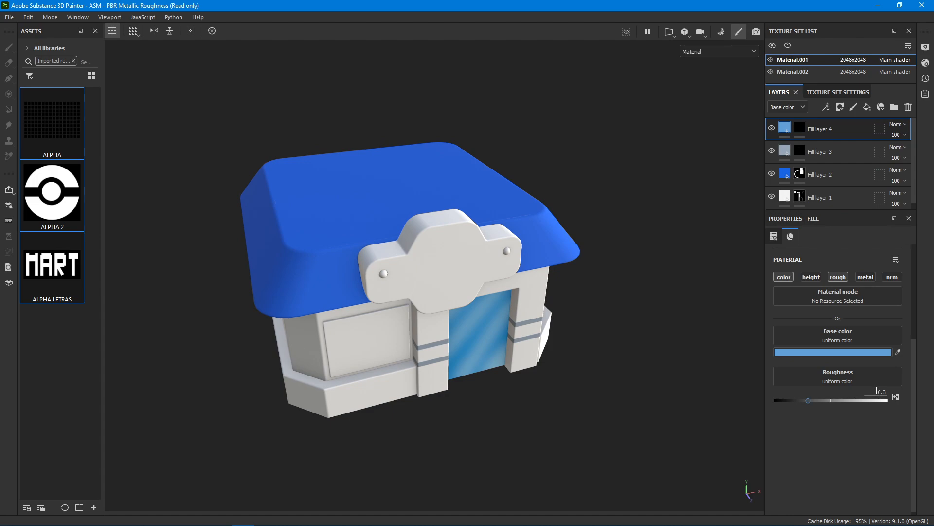
double_click(881, 391)
text(.8)
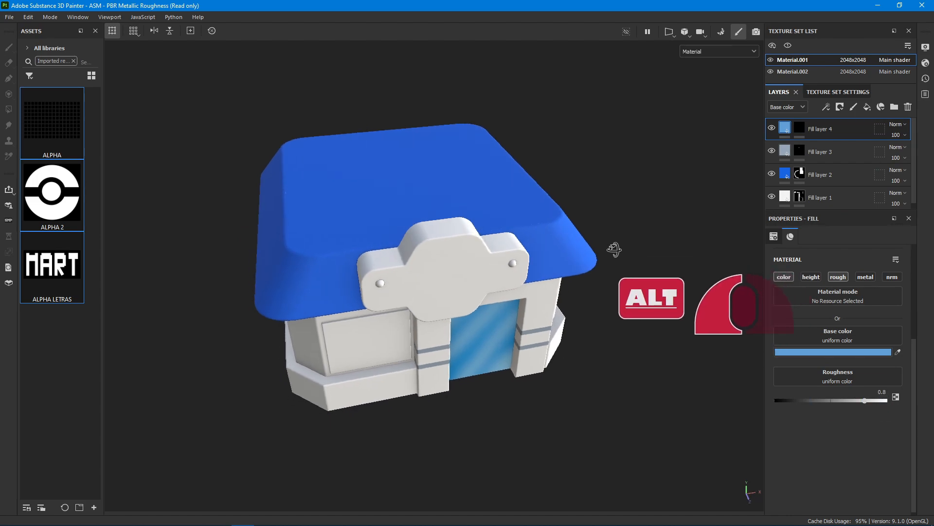
- Add a fill to Fill layer 4's mask and use the grid image ALPHA as its grayscale
alt+drag(615, 246, 682, 218)
right_click(797, 129)
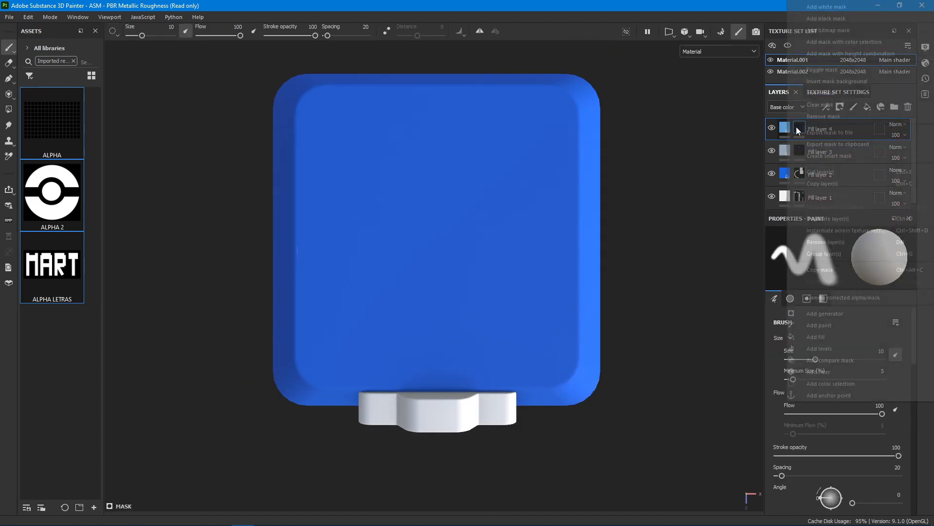
click(836, 338)
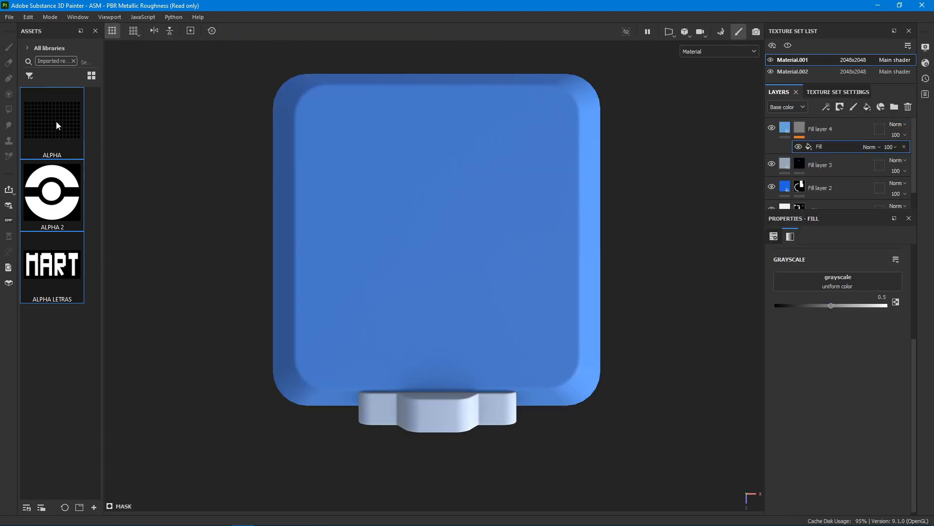
drag(57, 123, 834, 285)
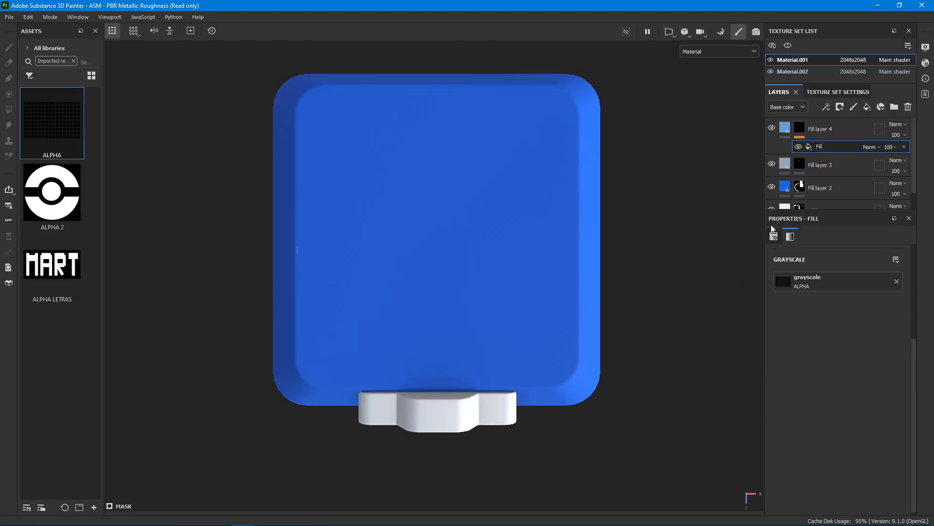
- Reveal the grid on the roof's flat top by polygon-filling that UV island white in Fill layer 4's mask
click(801, 136)
key(4)
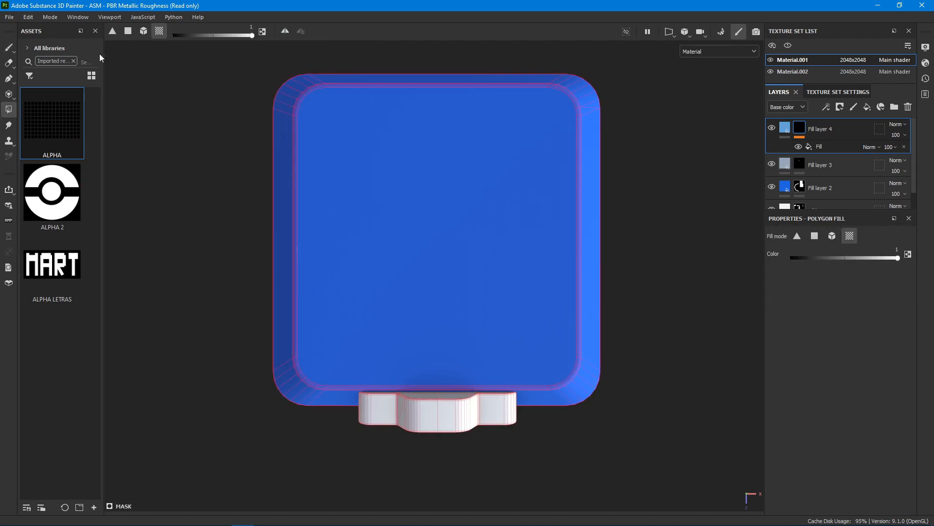
click(443, 178)
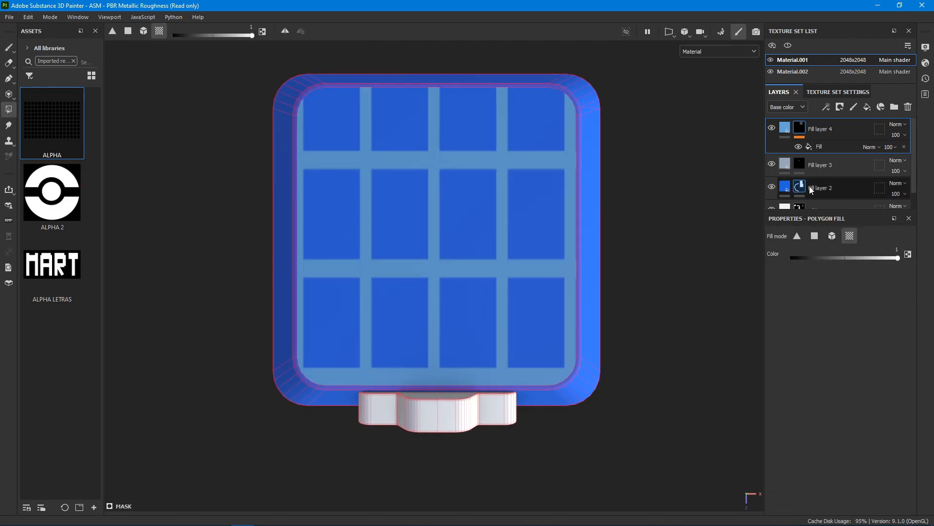
- Set the grid fill in Fill layer 4's mask to a rotation of 90 and a tiling of 3
click(825, 146)
click(773, 236)
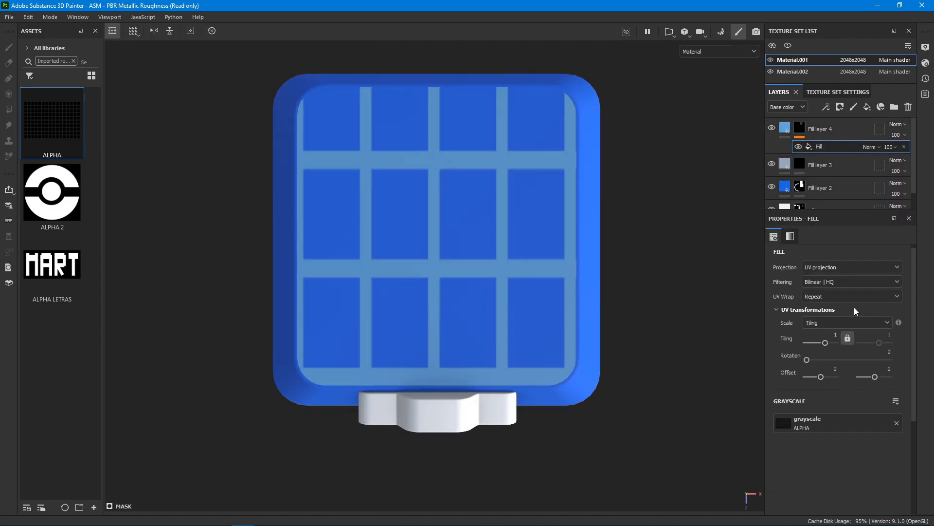
text(90)
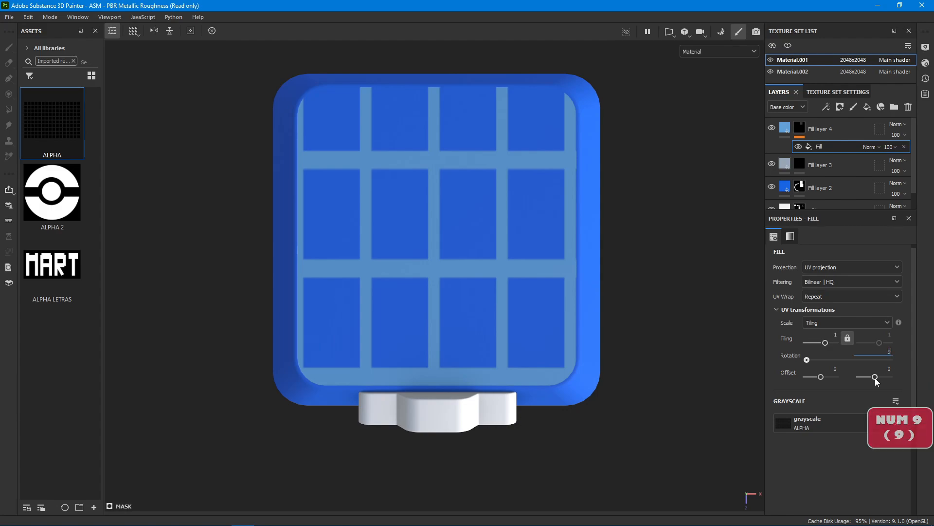
key(Return)
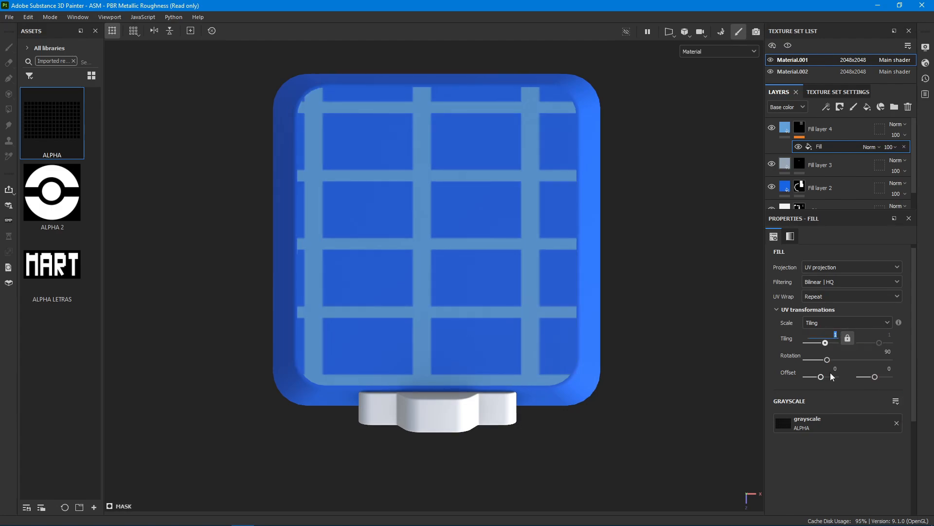
text(3)
key(Return)
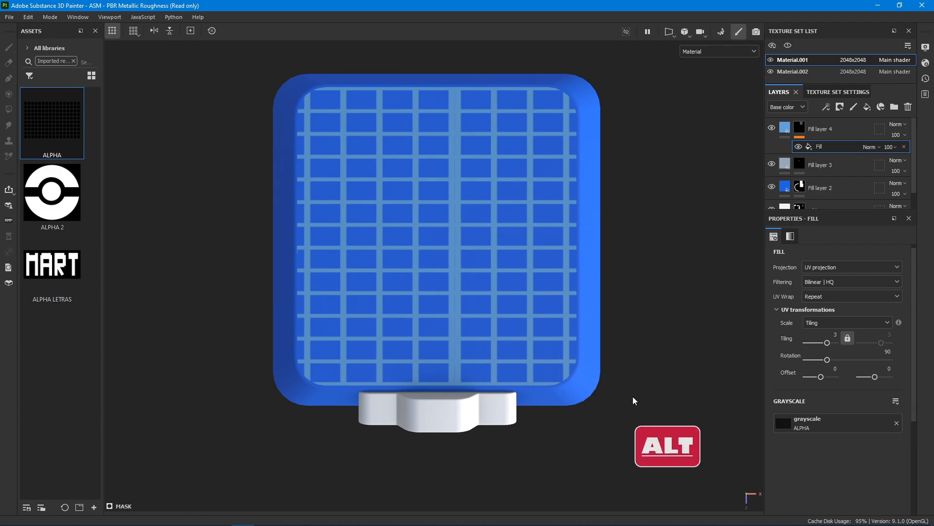
alt+drag(633, 397, 641, 341)
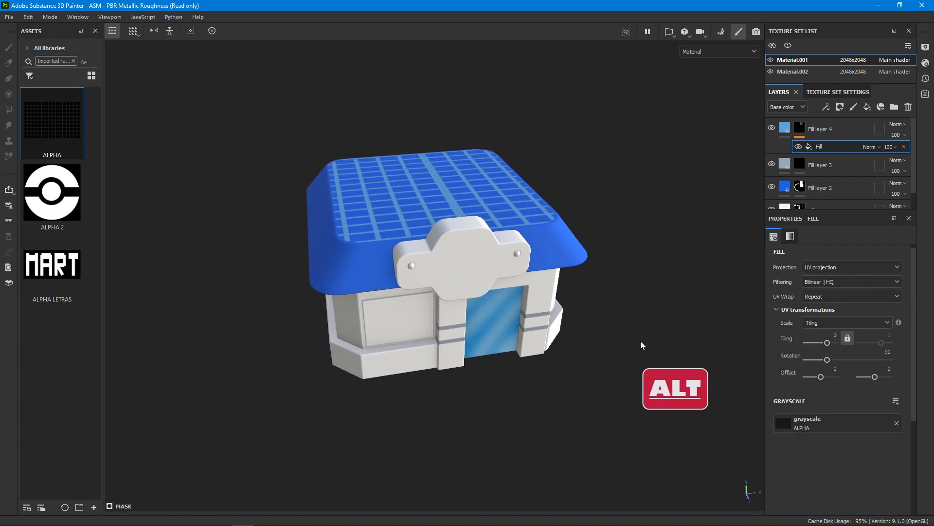
- Add a fill layer above Fill layer 4 with only the color and roughness channels enabled
click(856, 121)
key(4)
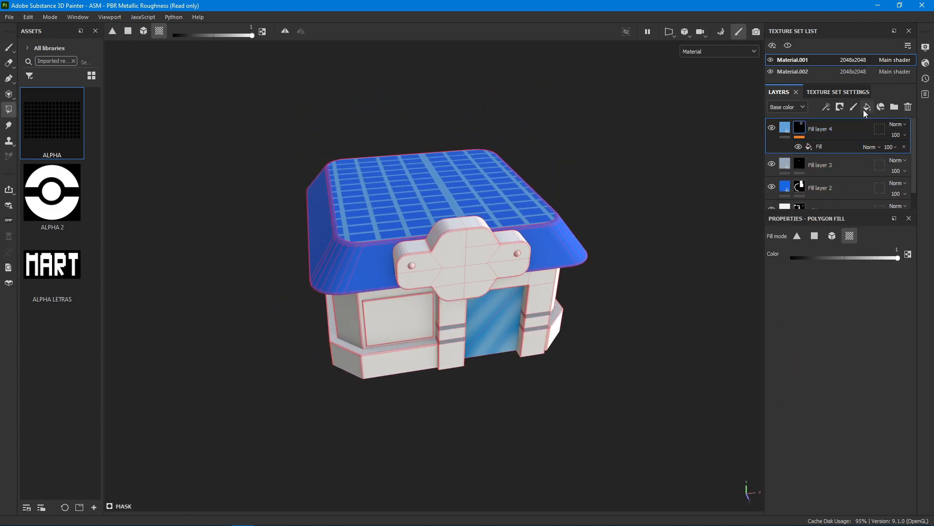
click(867, 107)
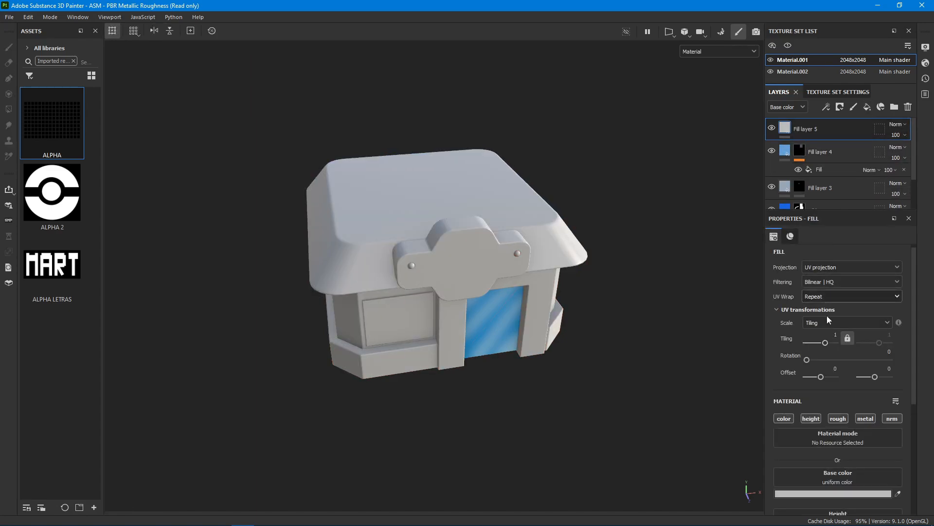
scroll(848, 328, down, 3)
click(813, 331)
click(865, 331)
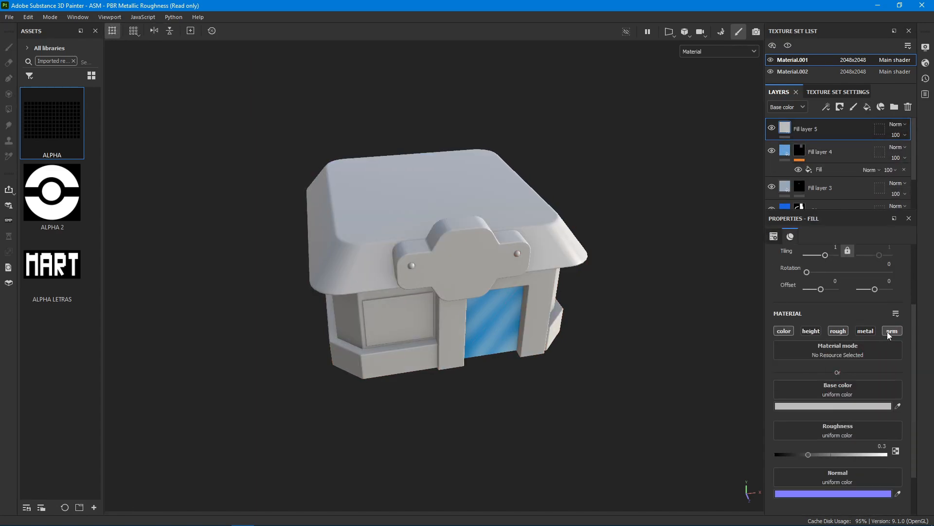
click(888, 331)
- Sample Fill layer 2's blue as Fill layer 5's base color and set its roughness to 0.8
scroll(804, 142, down, 2)
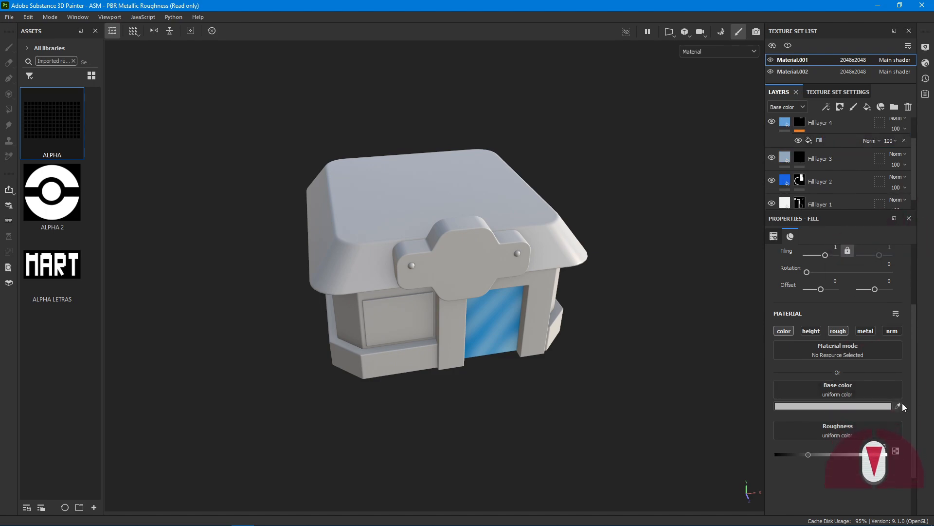
click(785, 181)
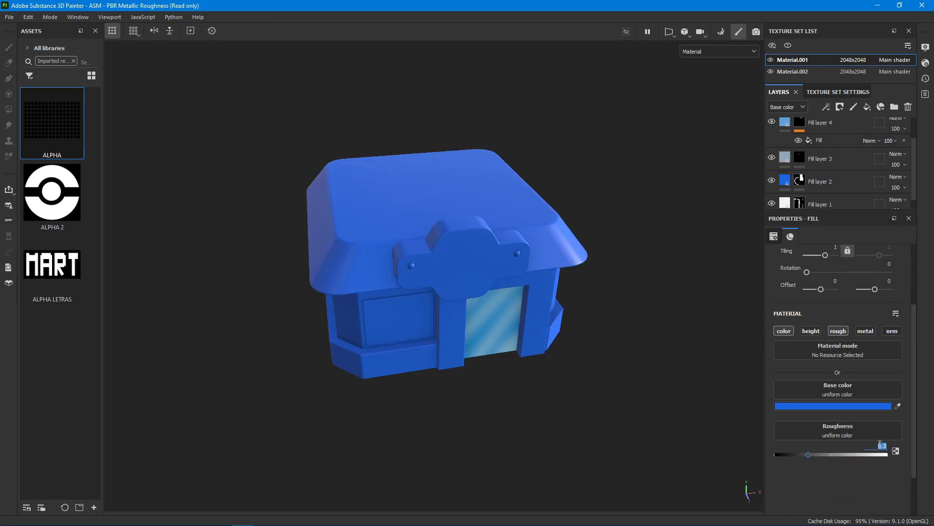
text(.8)
key(Return)
- Add a black mask to Fill layer 5 and load ALPHA 2 as the alpha of the paint brush
alt+shift+drag(648, 398, 629, 370)
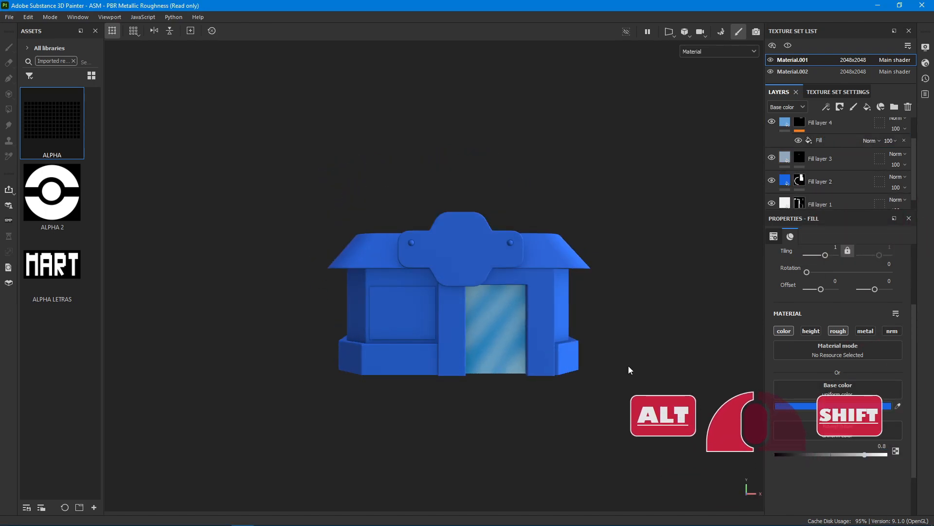
scroll(813, 174, up, 2)
right_click(786, 125)
click(823, 145)
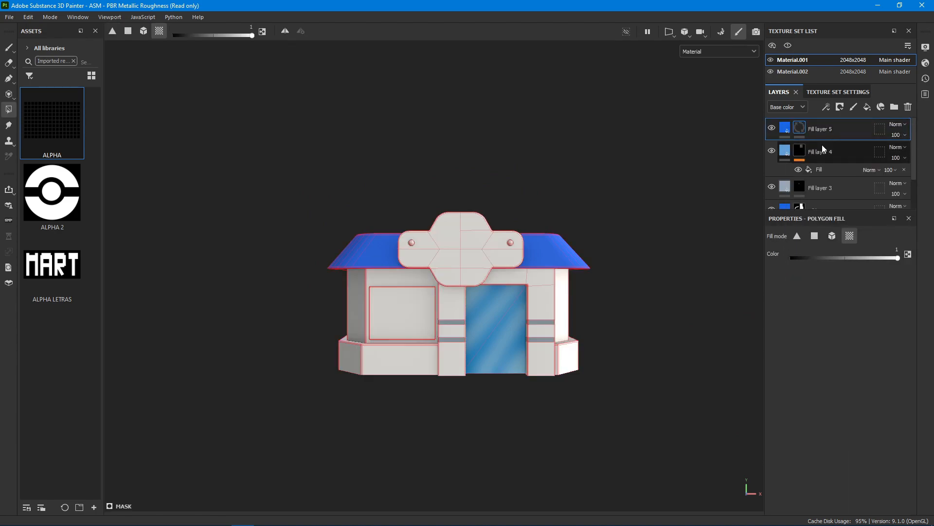
click(8, 48)
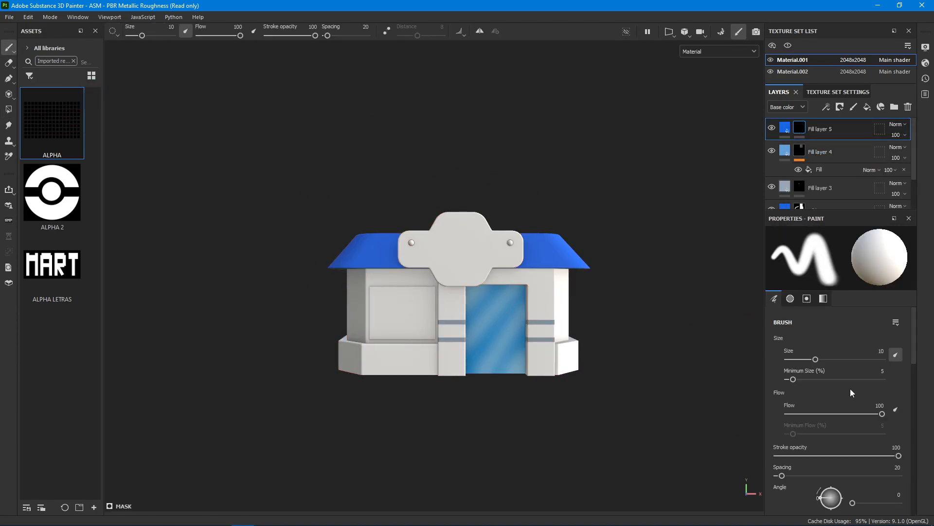
scroll(851, 388, down, 8)
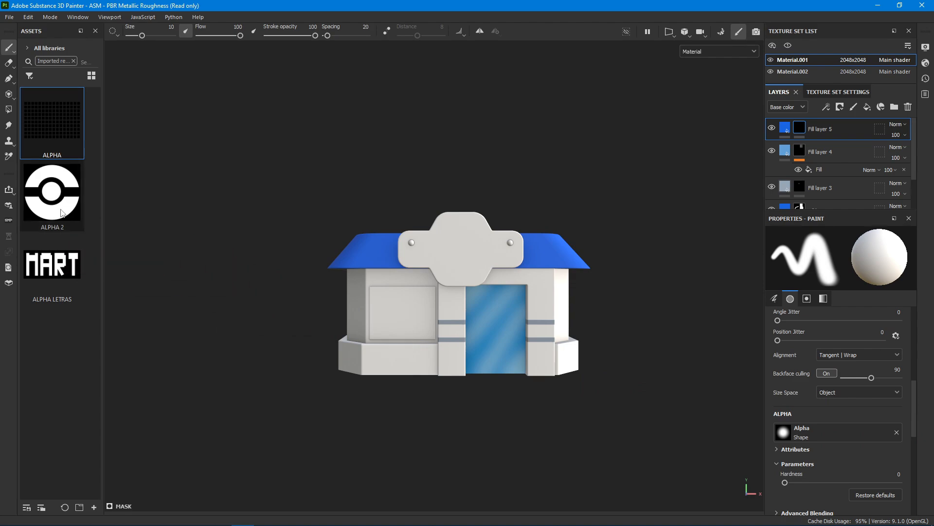
mouse_move(61, 213)
mouse_down()
mouse_move(704, 418)
mouse_move(810, 429)
mouse_up()
- Stamp the Poké Ball emblem once on the center of the front sign with a brush size of 35
click(172, 27)
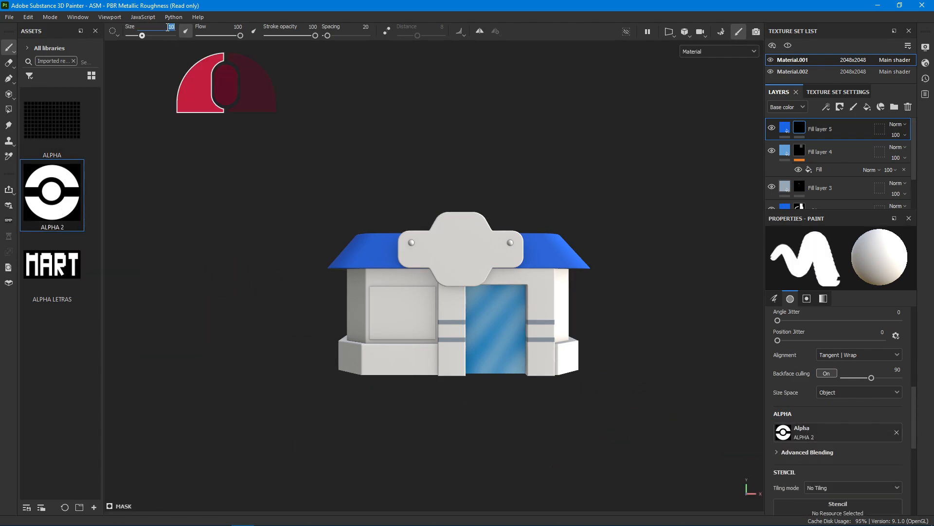
text(30)
key(Return)
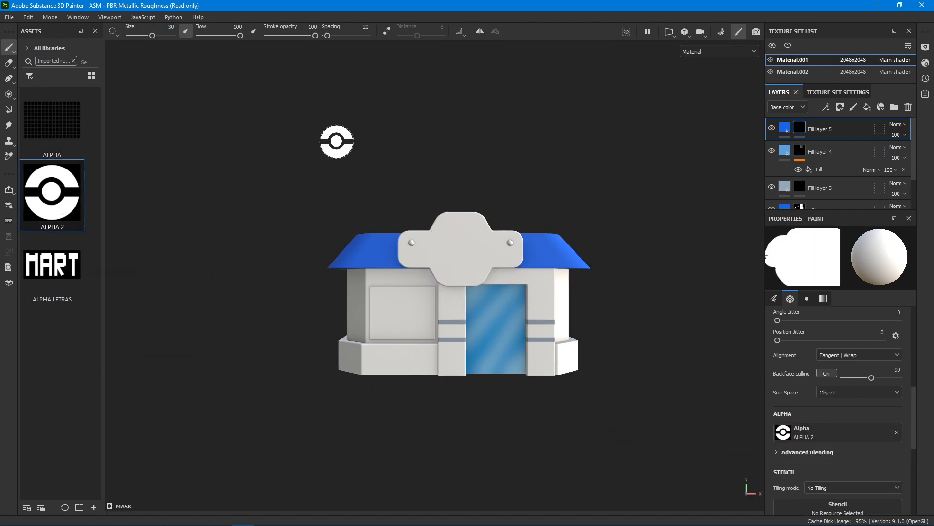
text(35)
key(Return)
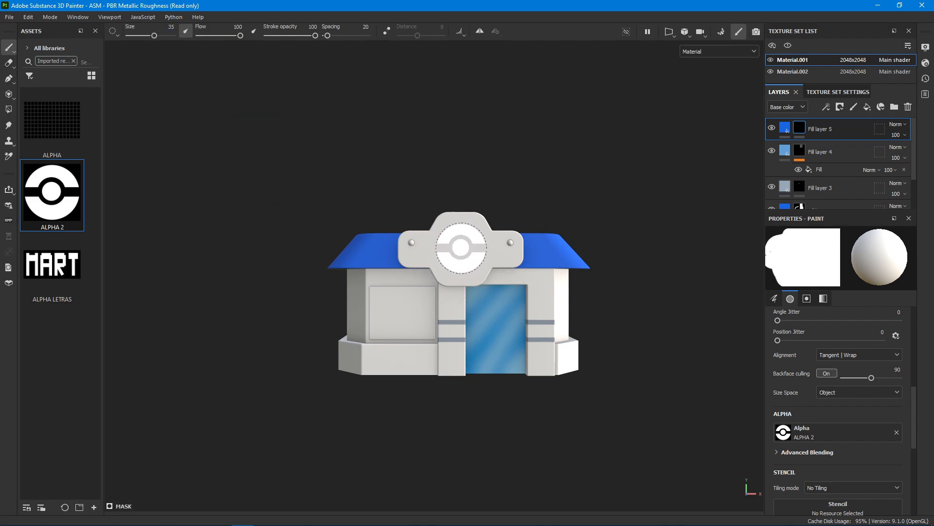
click(461, 248)
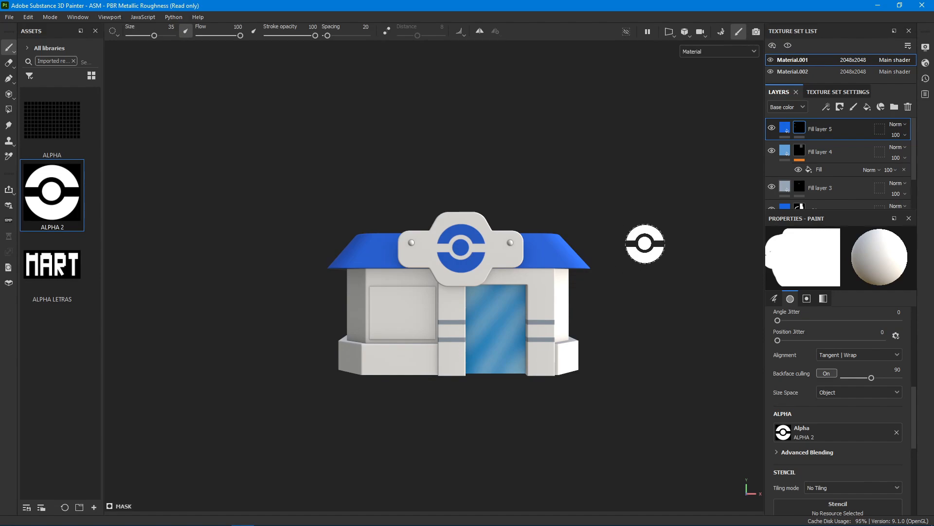
- Add a fill layer above Fill layer 5 and give it a black mask
click(866, 108)
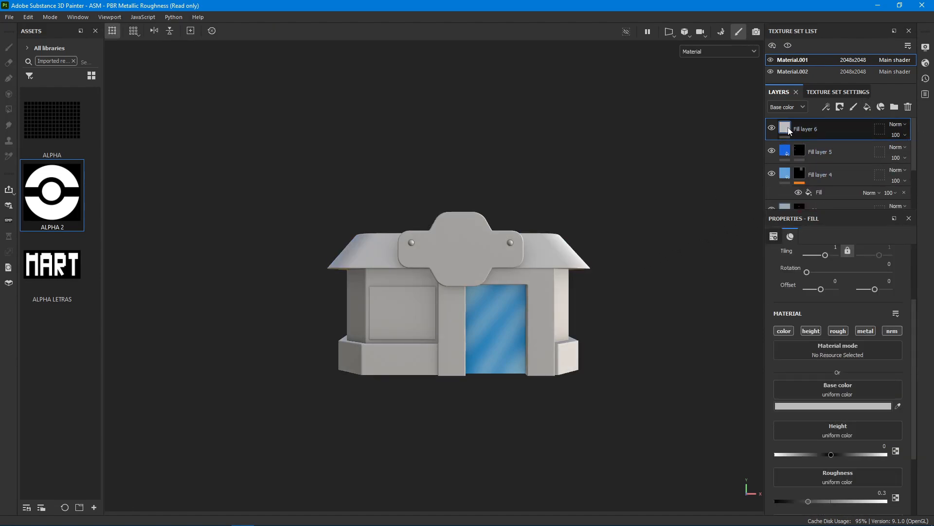
right_click(789, 129)
click(823, 142)
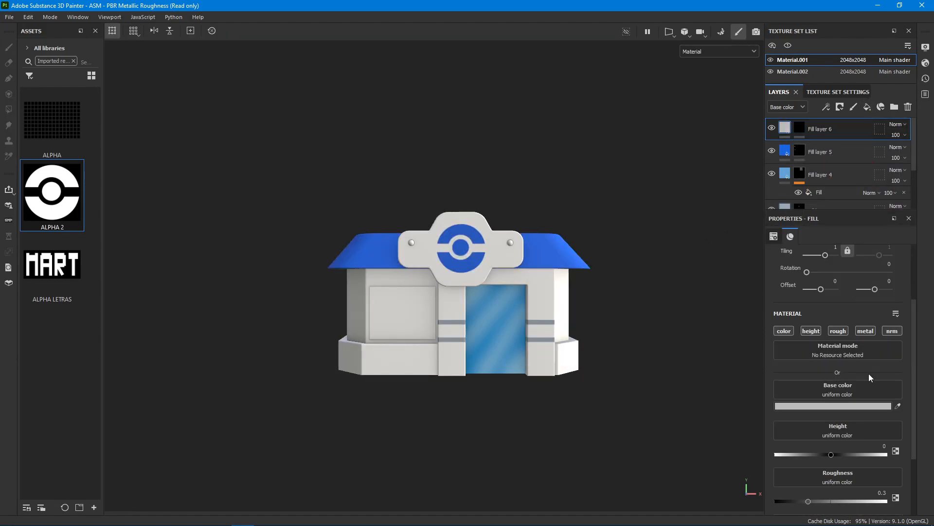
- Restrict Fill layer 6 to color and roughness, with red base color E51F1F and a roughness of 0.8
click(881, 406)
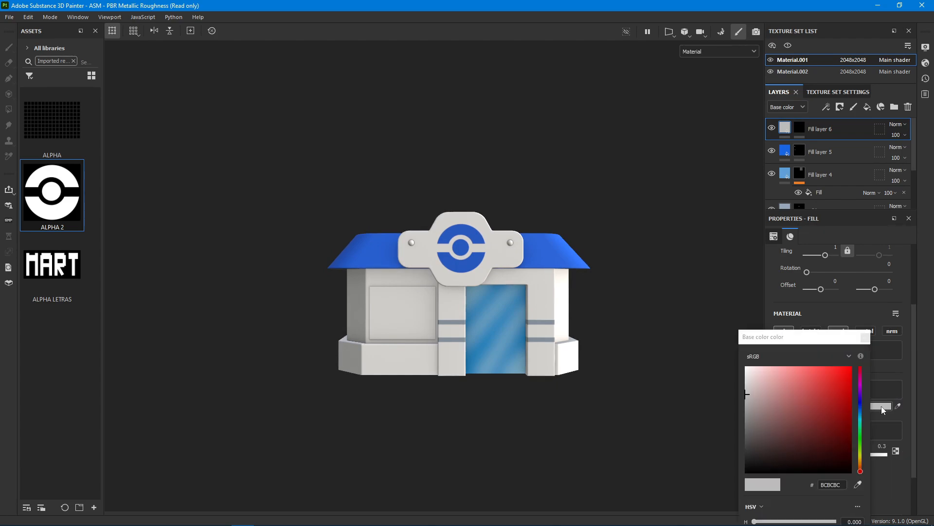
click(837, 377)
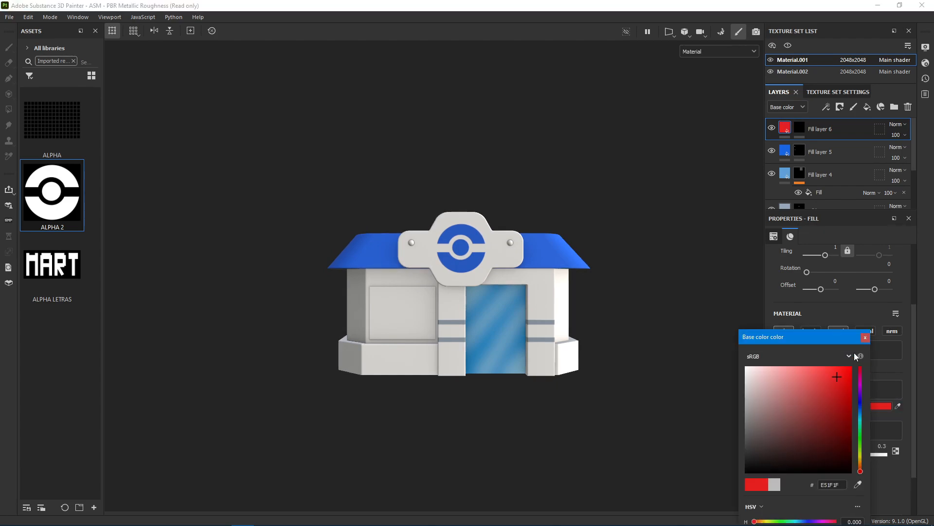
click(889, 439)
text(0.8)
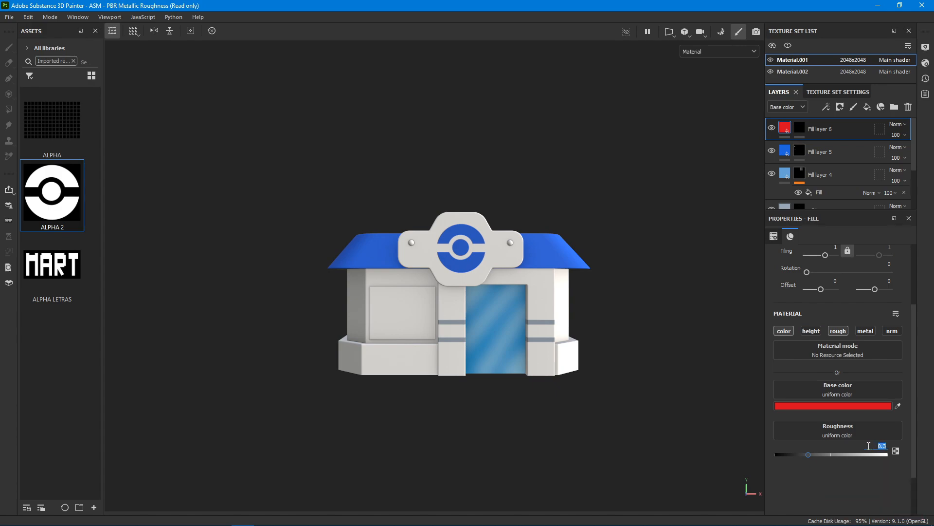
key(Return)
- Stamp the ALPHA LETRAS lettering in Fill layer 6's mask on the framed panel beside the door, using brush size 40
click(800, 129)
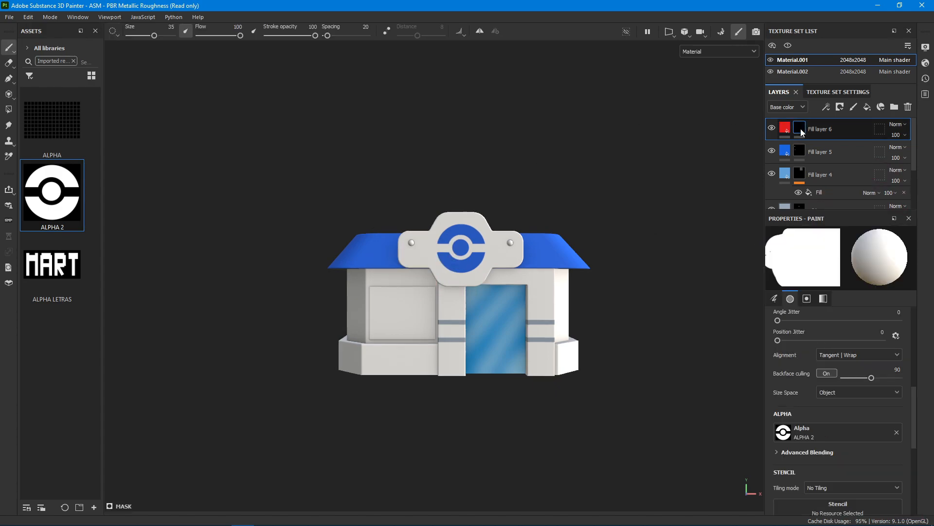
mouse_move(52, 265)
mouse_down()
mouse_move(287, 292)
mouse_move(375, 275)
mouse_up()
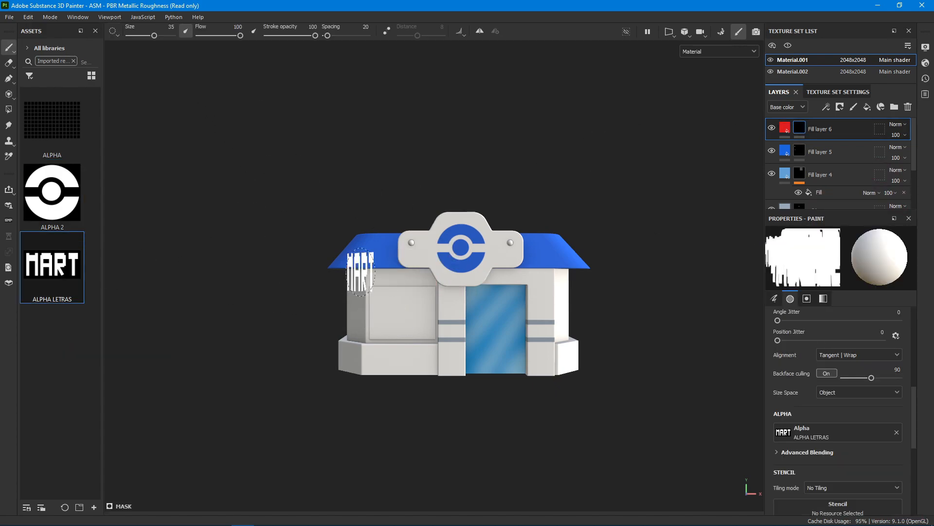
click(173, 27)
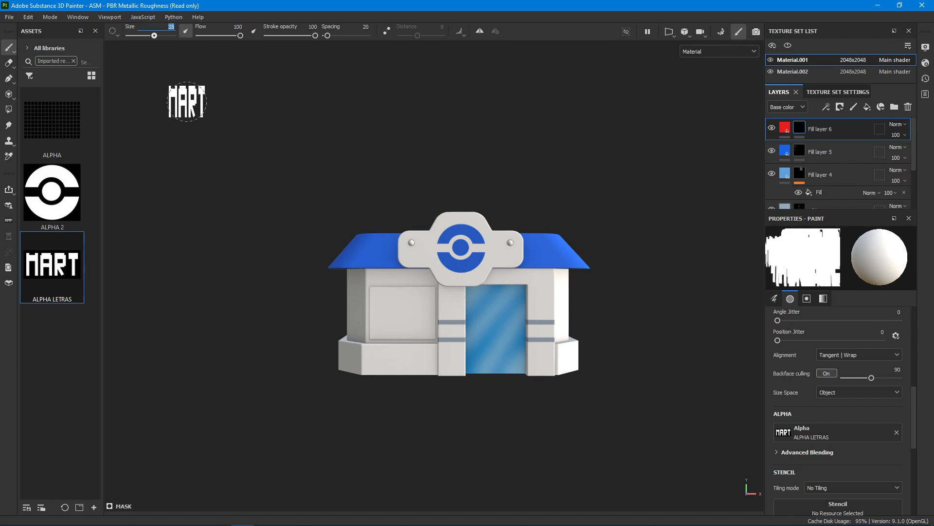
text(40)
key(Return)
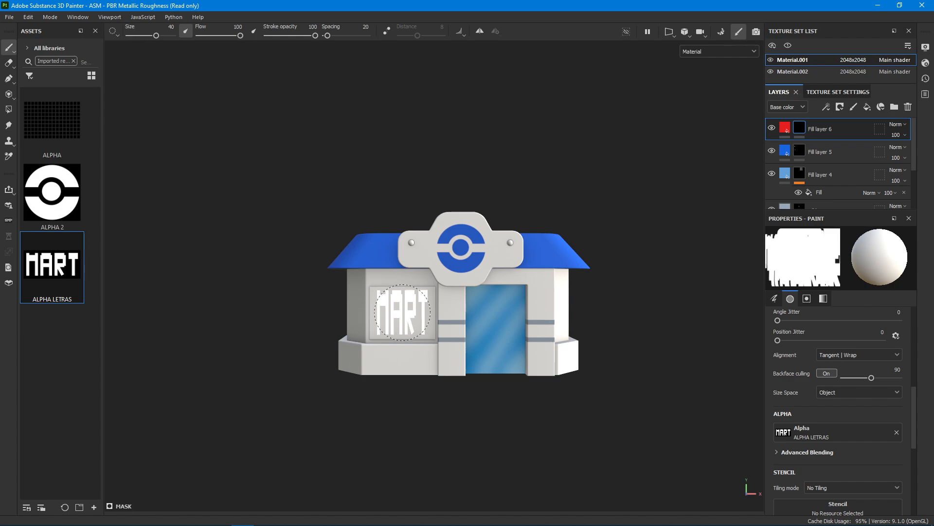
click(403, 314)
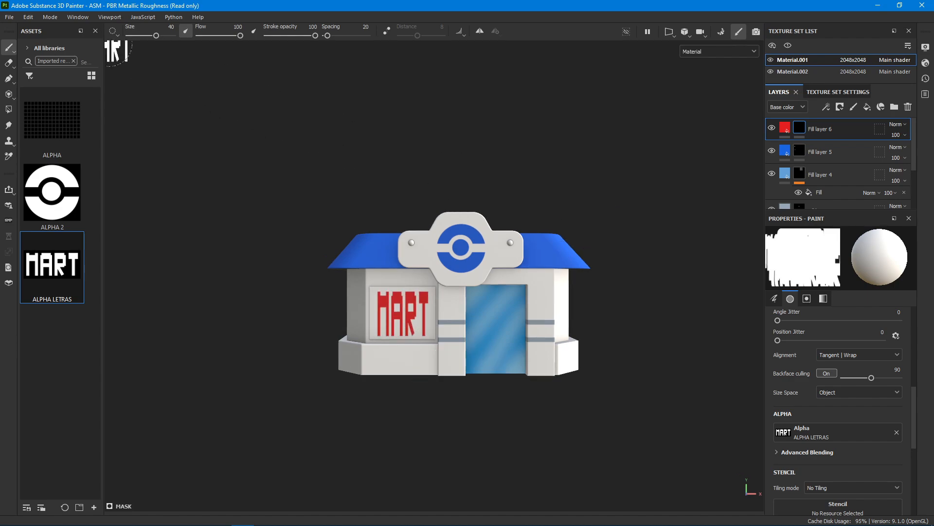
click(785, 127)
mouse_move(605, 202)
alt+mouse_down()
mouse_move(657, 294)
mouse_move(641, 294)
mouse_move(649, 285)
mouse_move(634, 265)
mouse_move(664, 296)
alt+mouse_up()
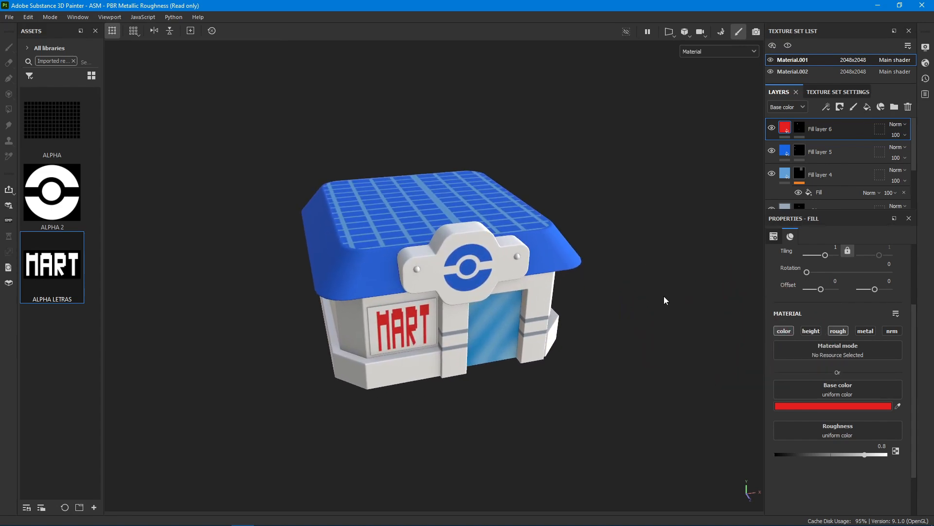